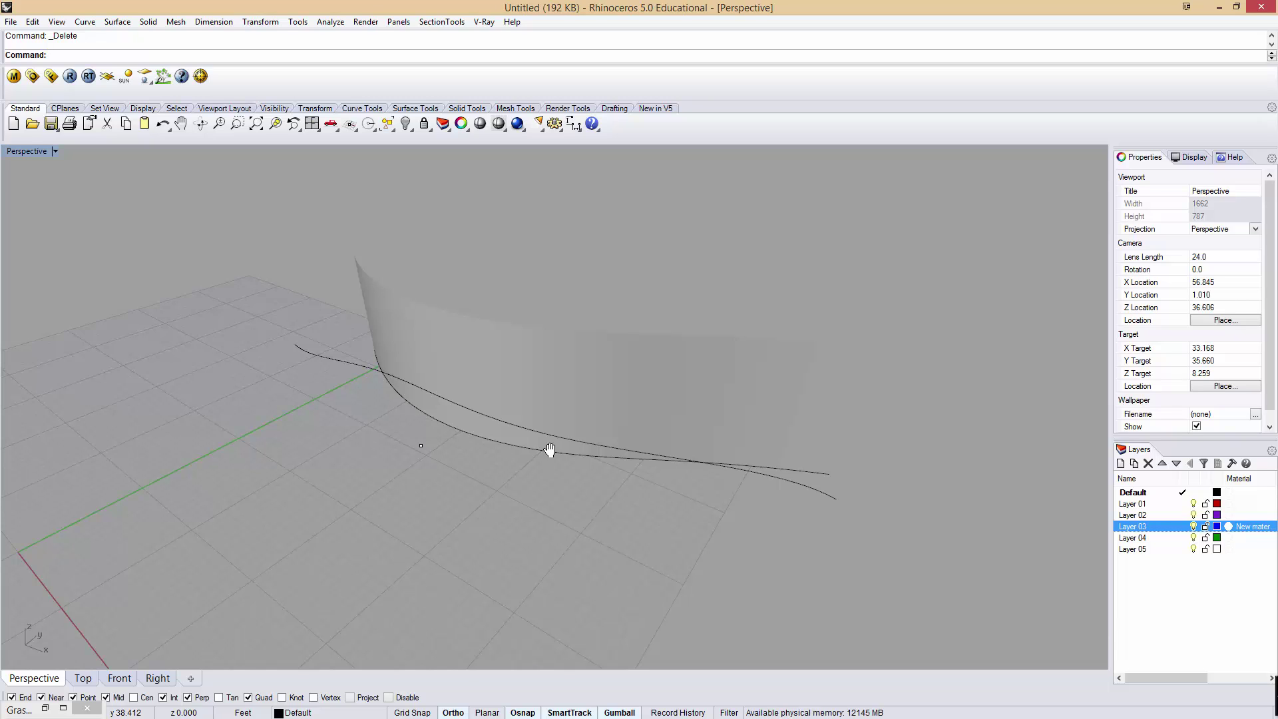
Examine the curved surface, the wavy curve and the point object from several angles in the Perspective viewport.
{"action": "right_click_drag", "start_coordinate": [556, 430], "coordinate": [800, 429]}
{"action": "left_click", "coordinate": [576, 391]}
{"action": "key", "text": "Escape"}
{"action": "left_click", "coordinate": [801, 425]}
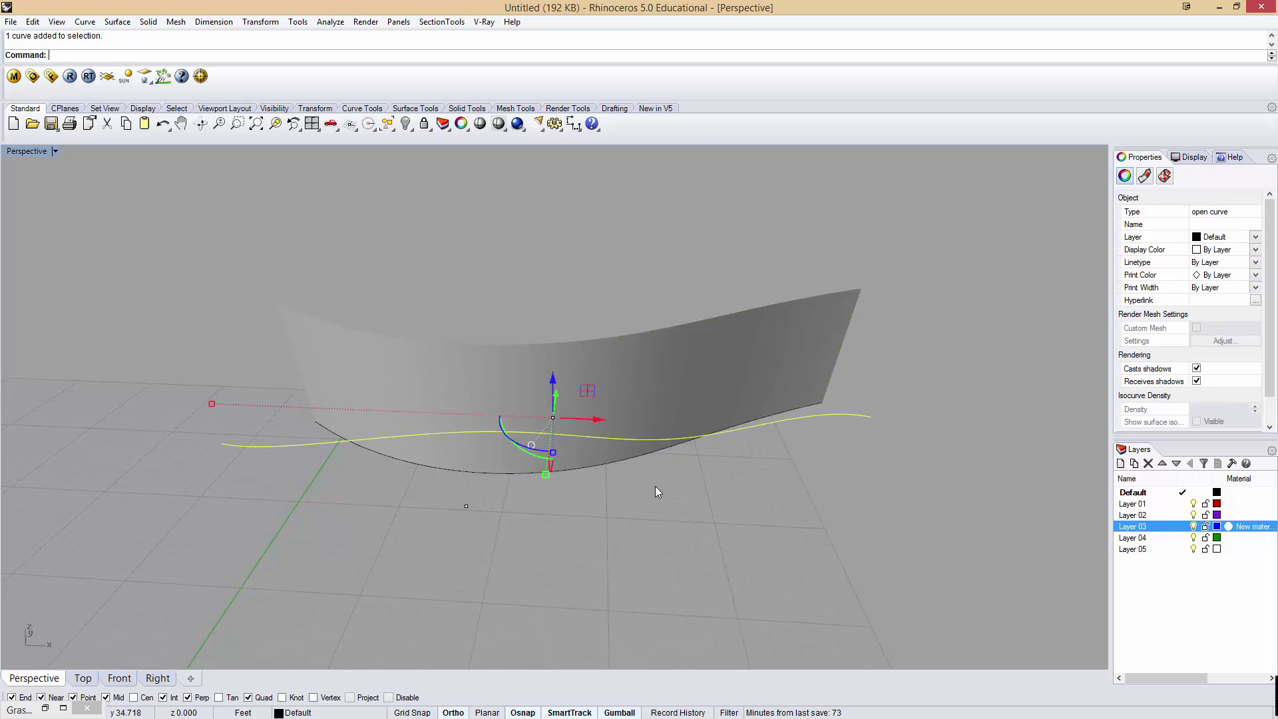
{"action": "right_click_drag", "start_coordinate": [655, 486], "coordinate": [596, 497]}
{"action": "left_click", "coordinate": [539, 551]}
{"action": "right_click_drag", "start_coordinate": [617, 554], "coordinate": [528, 508]}
Open Grasshopper and go to an empty area of the canvas, away from the existing louver definition.
{"action": "type", "text": "Grasshopper"}
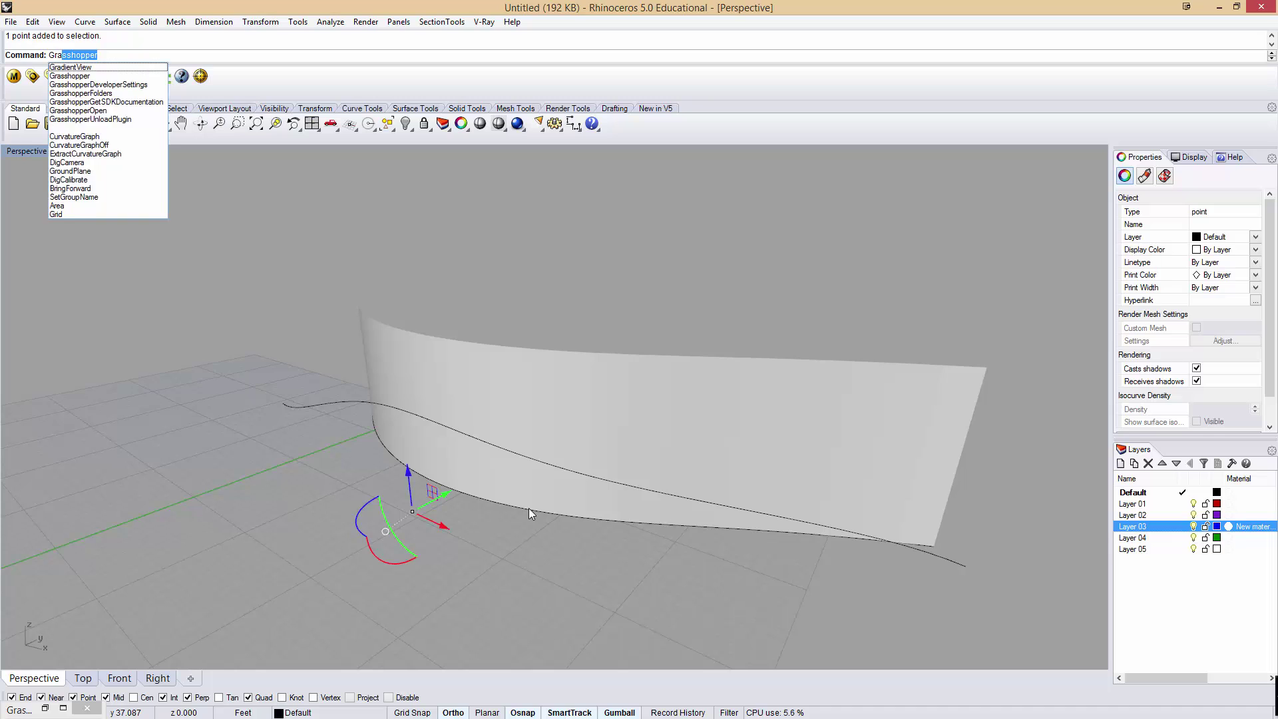
{"action": "key", "text": "Return"}
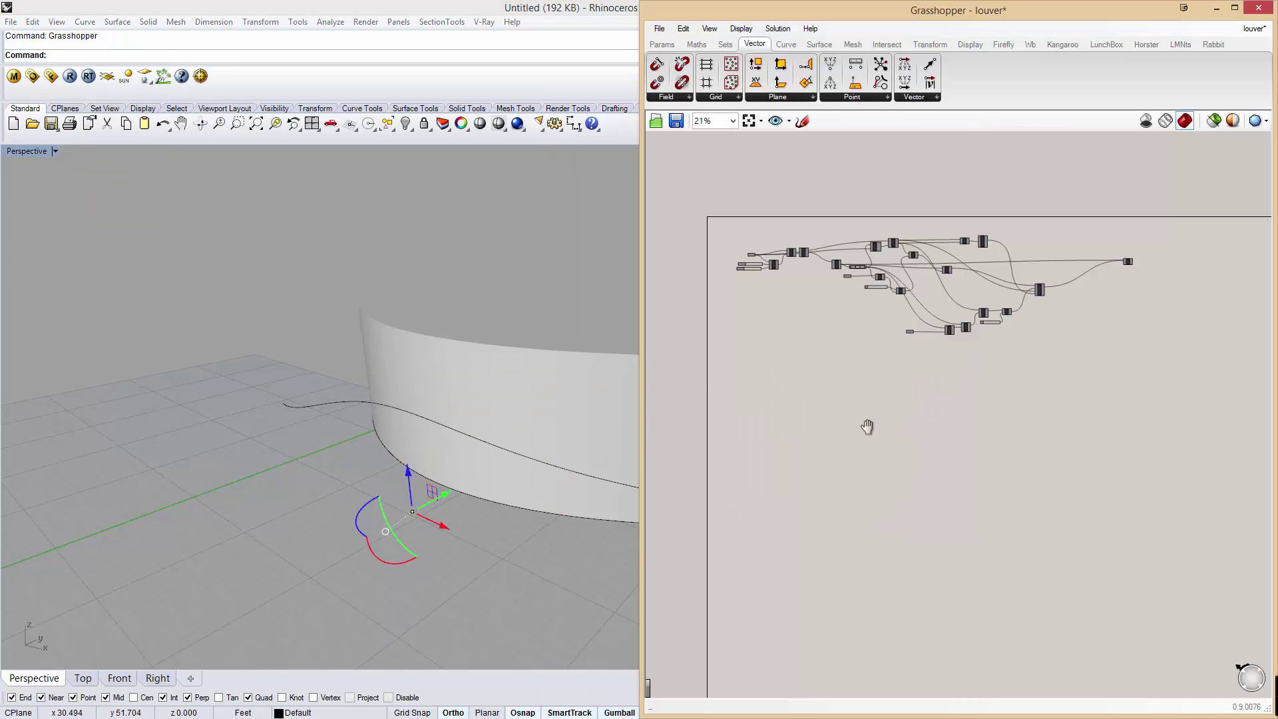
{"action": "right_click_drag", "start_coordinate": [867, 427], "coordinate": [847, 432]}
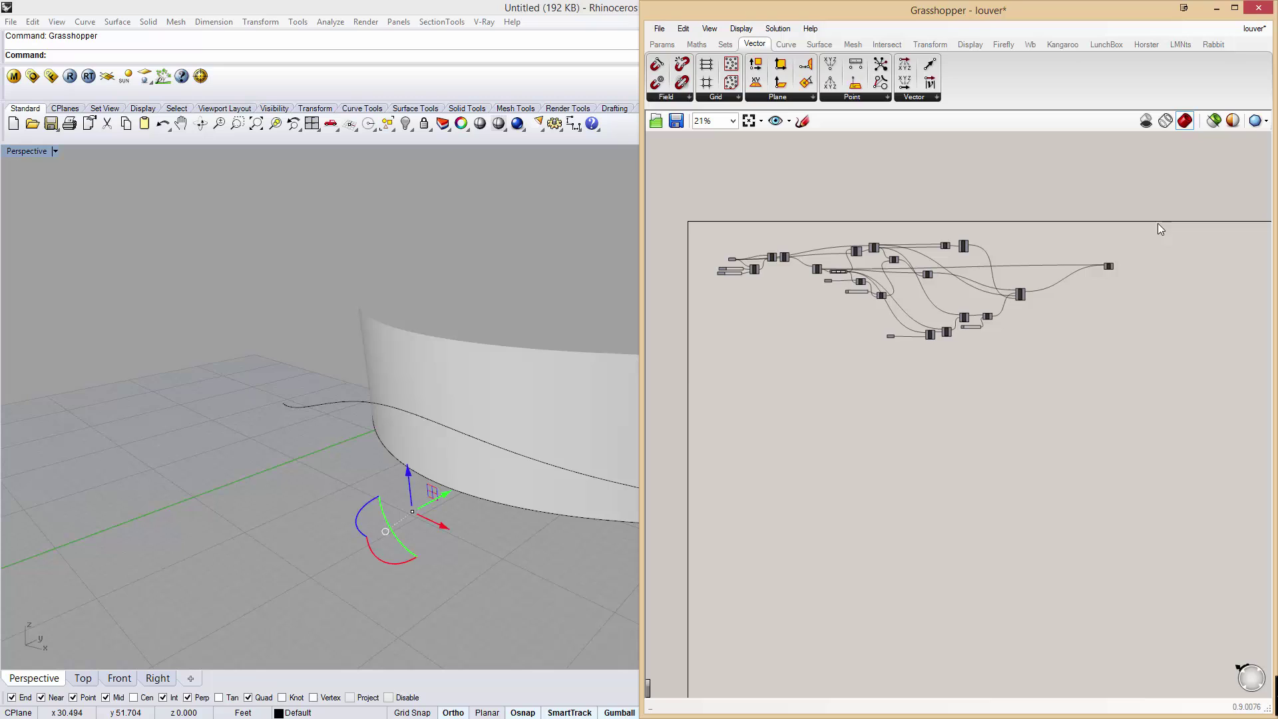
{"action": "left_click_drag", "start_coordinate": [1157, 223], "coordinate": [689, 375]}
{"action": "left_click", "coordinate": [764, 284]}
{"action": "left_click_drag", "start_coordinate": [825, 213], "coordinate": [997, 261]}
{"action": "left_click", "coordinate": [797, 187]}
{"action": "right_click_drag", "start_coordinate": [755, 392], "coordinate": [790, 399]}
{"action": "right_click_drag", "start_coordinate": [833, 488], "coordinate": [833, 488]}
{"action": "scroll", "coordinate": [817, 396], "scroll_direction": "up", "scroll_amount": 3}
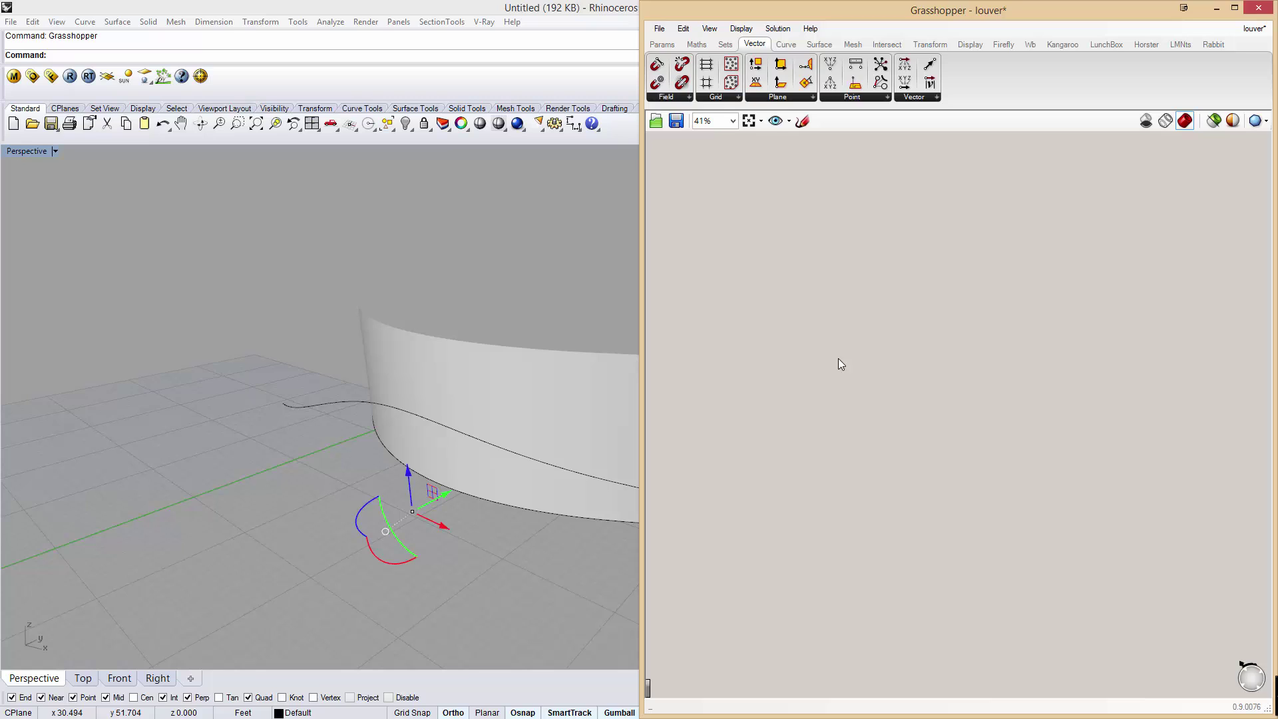
{"action": "double_click", "coordinate": [780, 281]}
{"action": "type", "text": "s"}
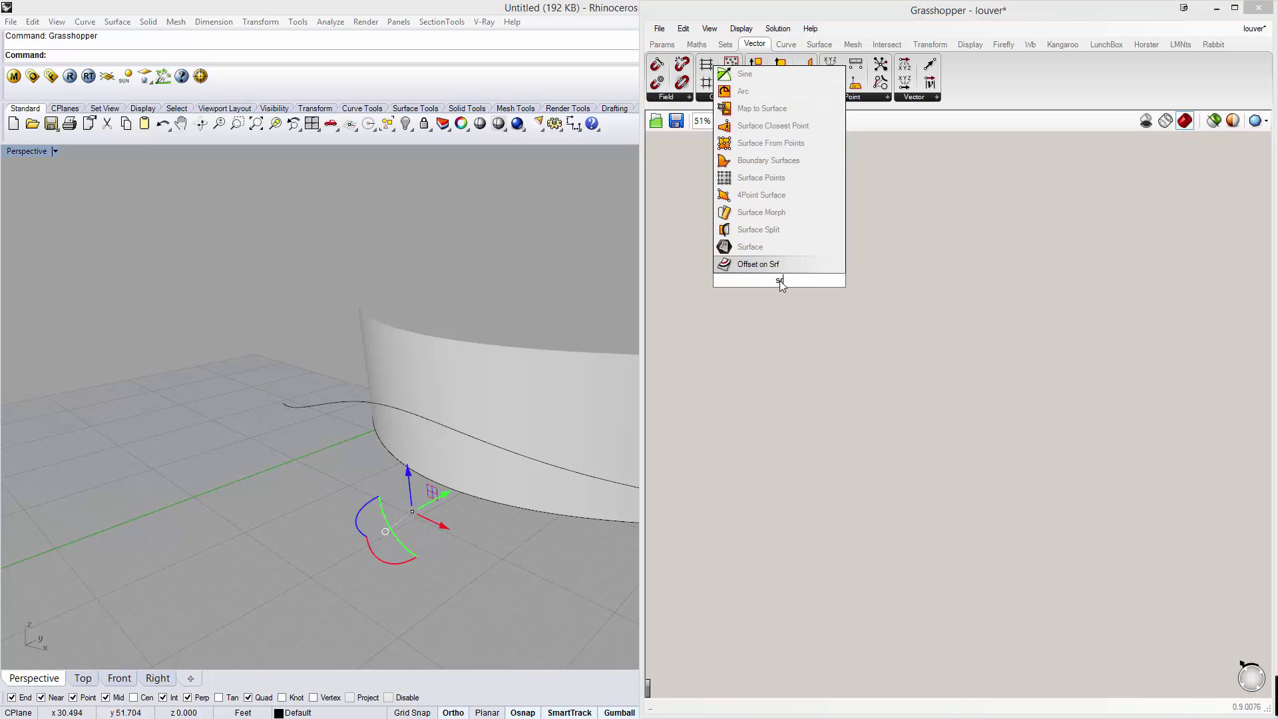
{"action": "type", "text": "urfac"}
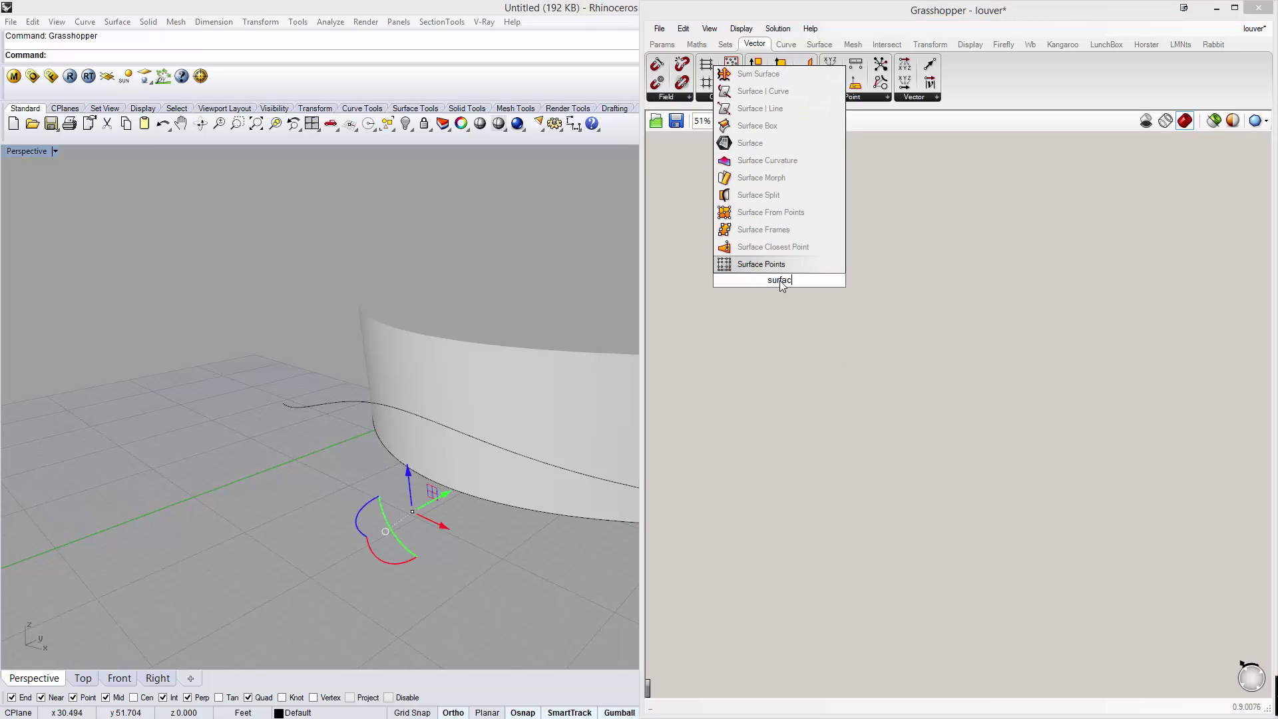
{"action": "left_click", "coordinate": [780, 258]}
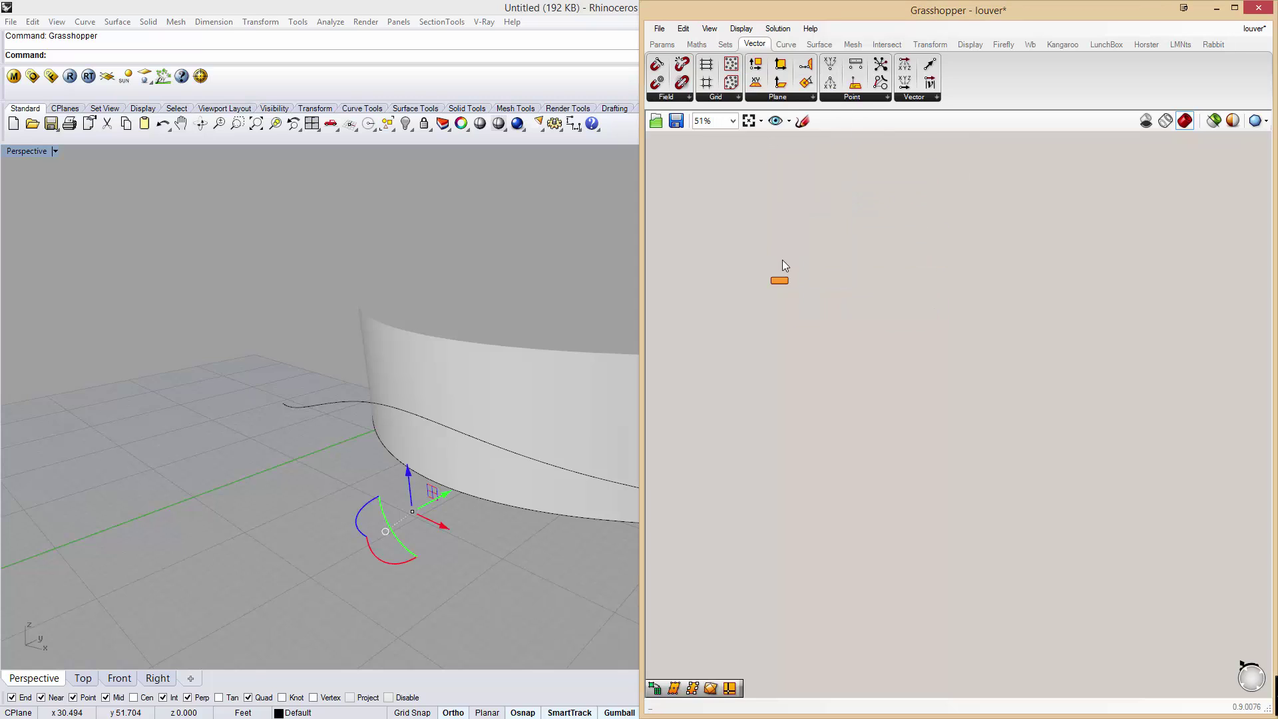
Add a Surface parameter to the canvas and reference the curved surface from the Rhino model in it.
{"action": "double_click", "coordinate": [779, 290]}
{"action": "type", "text": "sur"}
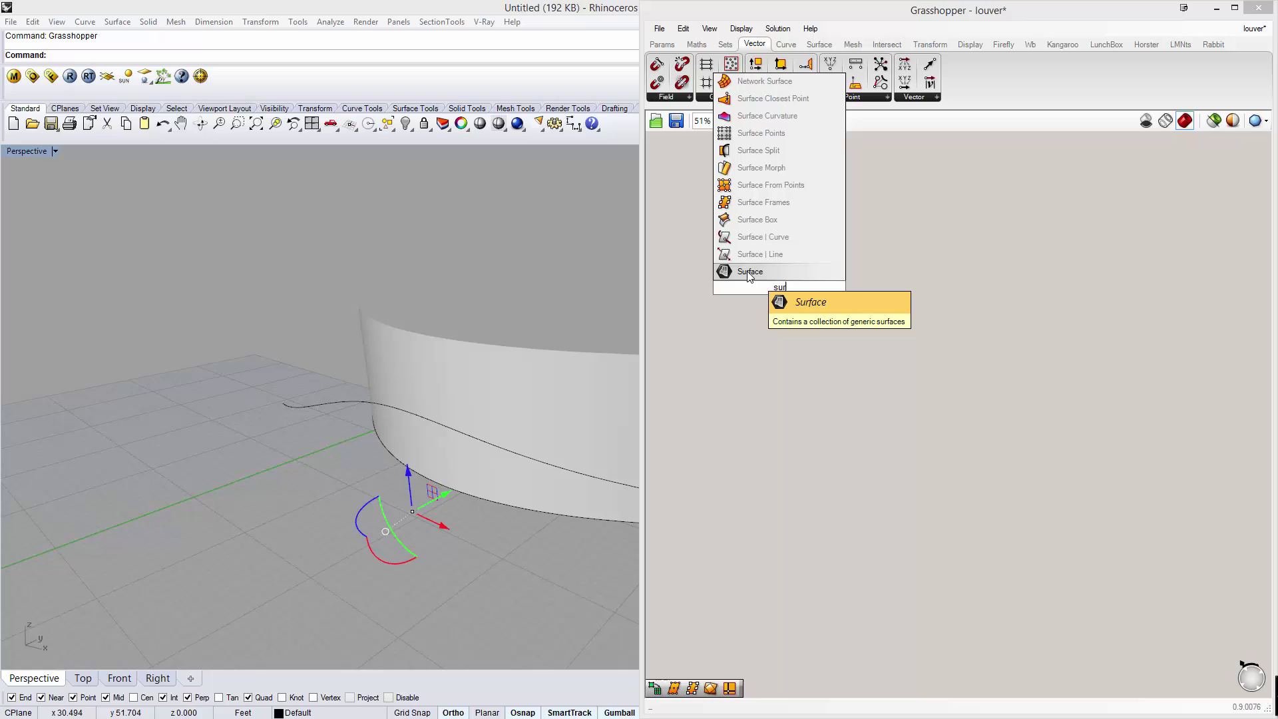
{"action": "left_click", "coordinate": [755, 274]}
{"action": "scroll", "coordinate": [795, 301], "scroll_direction": "up", "scroll_amount": 6}
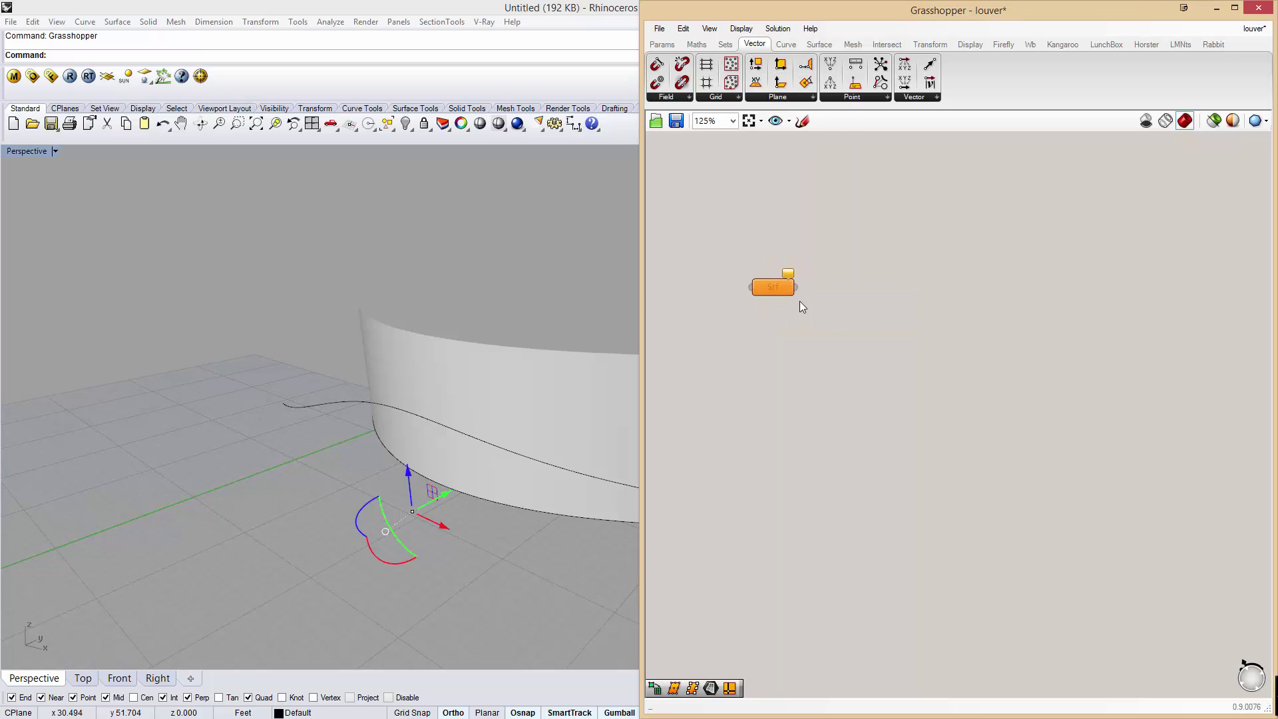
{"action": "right_click", "coordinate": [746, 282]}
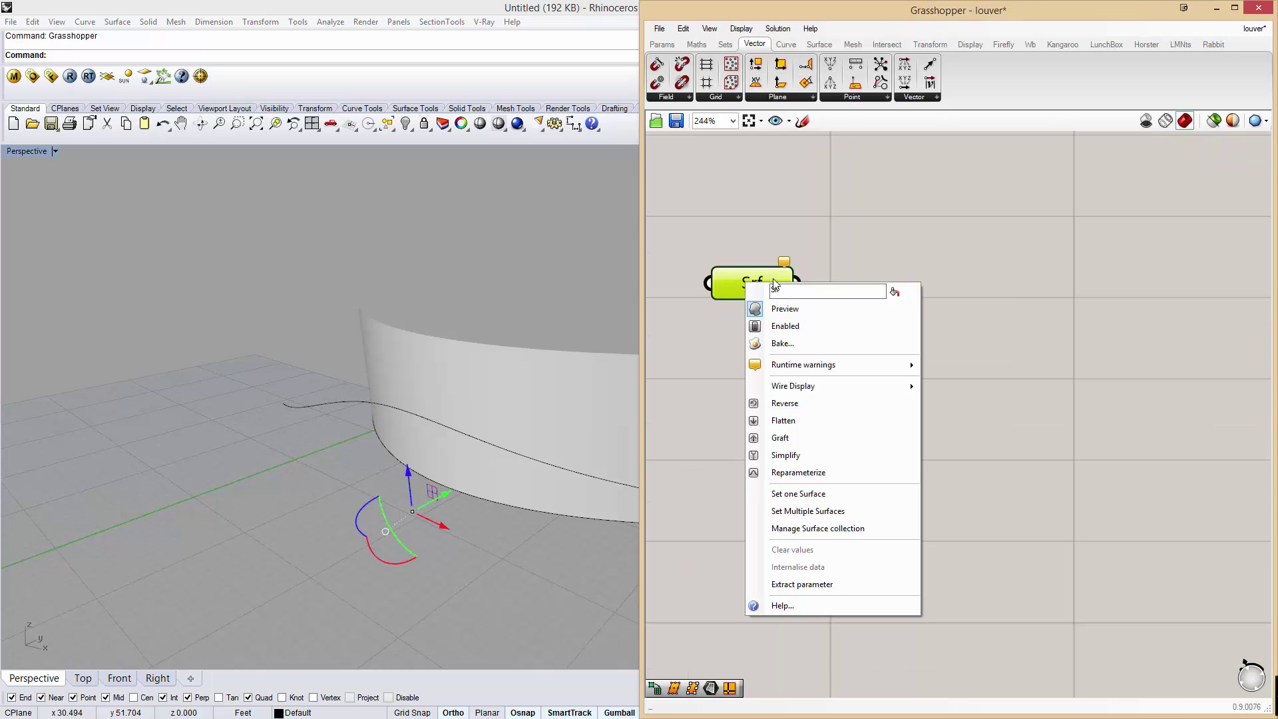
{"action": "left_click", "coordinate": [792, 496]}
{"action": "left_click", "coordinate": [593, 404]}
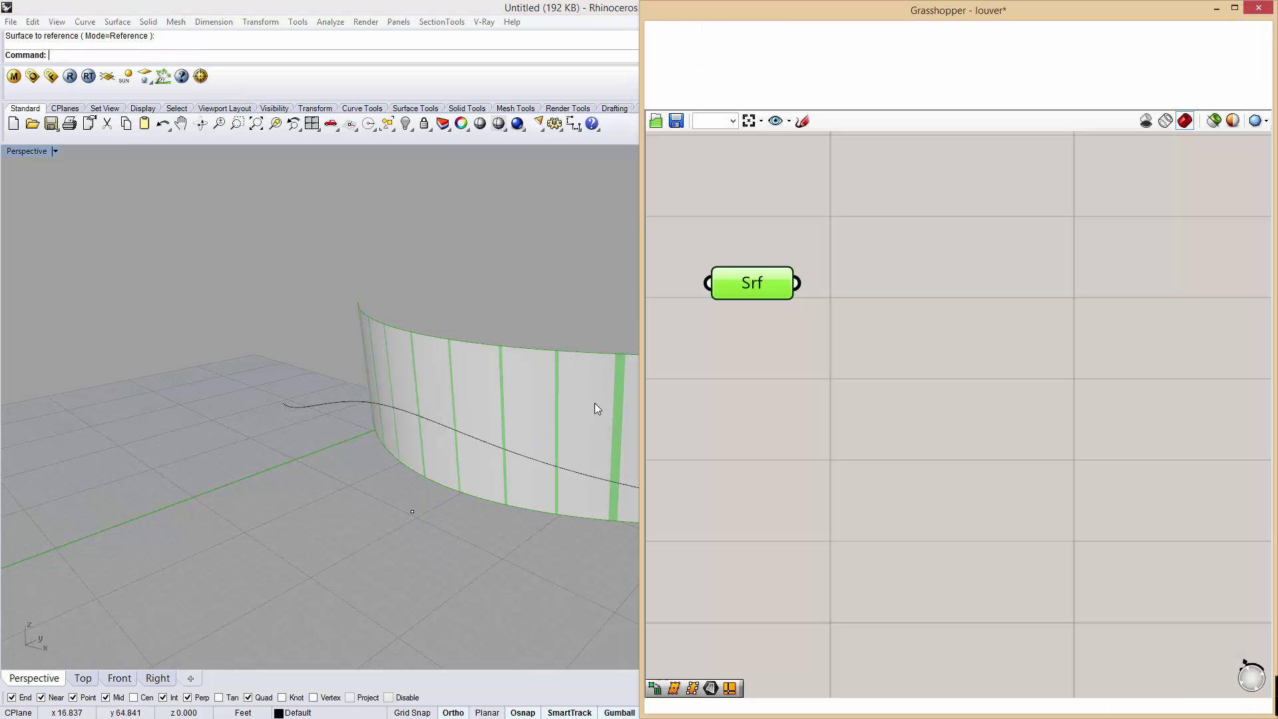
{"action": "right_click_drag", "start_coordinate": [571, 379], "coordinate": [465, 405]}
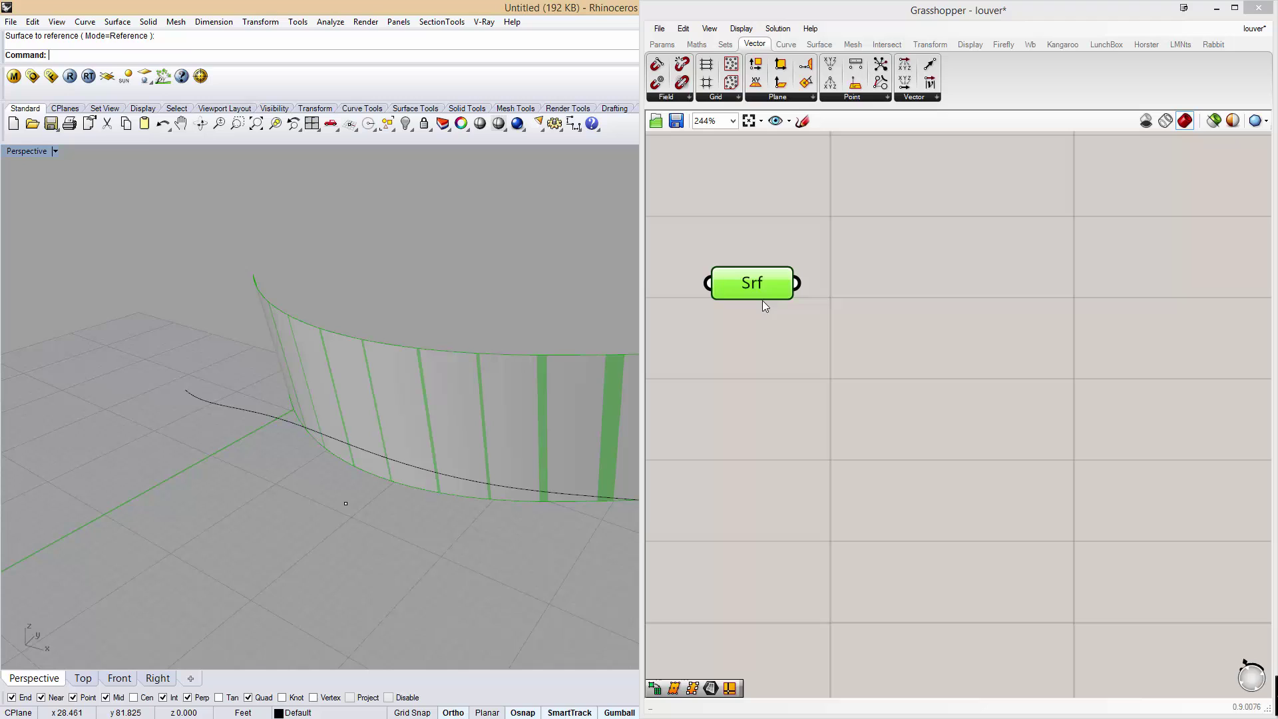
Hide the original curved surface in the Rhino model.
{"action": "left_click", "coordinate": [770, 344]}
{"action": "left_click", "coordinate": [547, 395]}
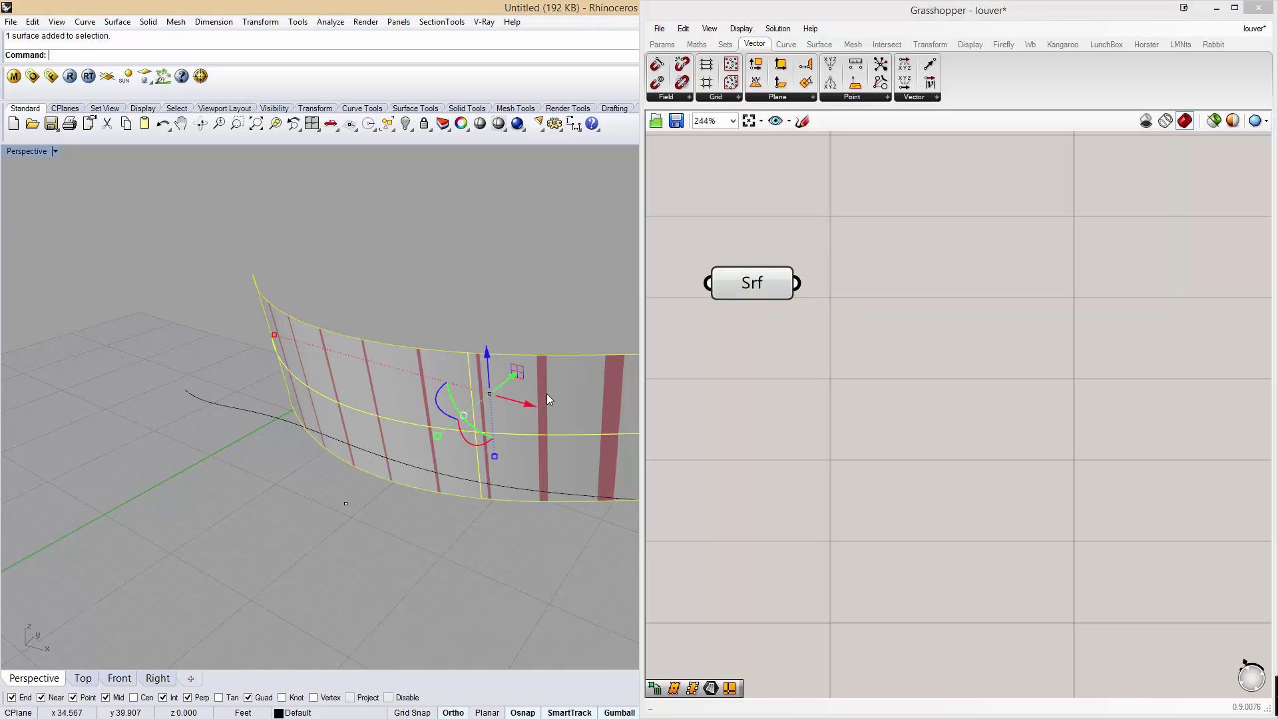
{"action": "type", "text": "Hide"}
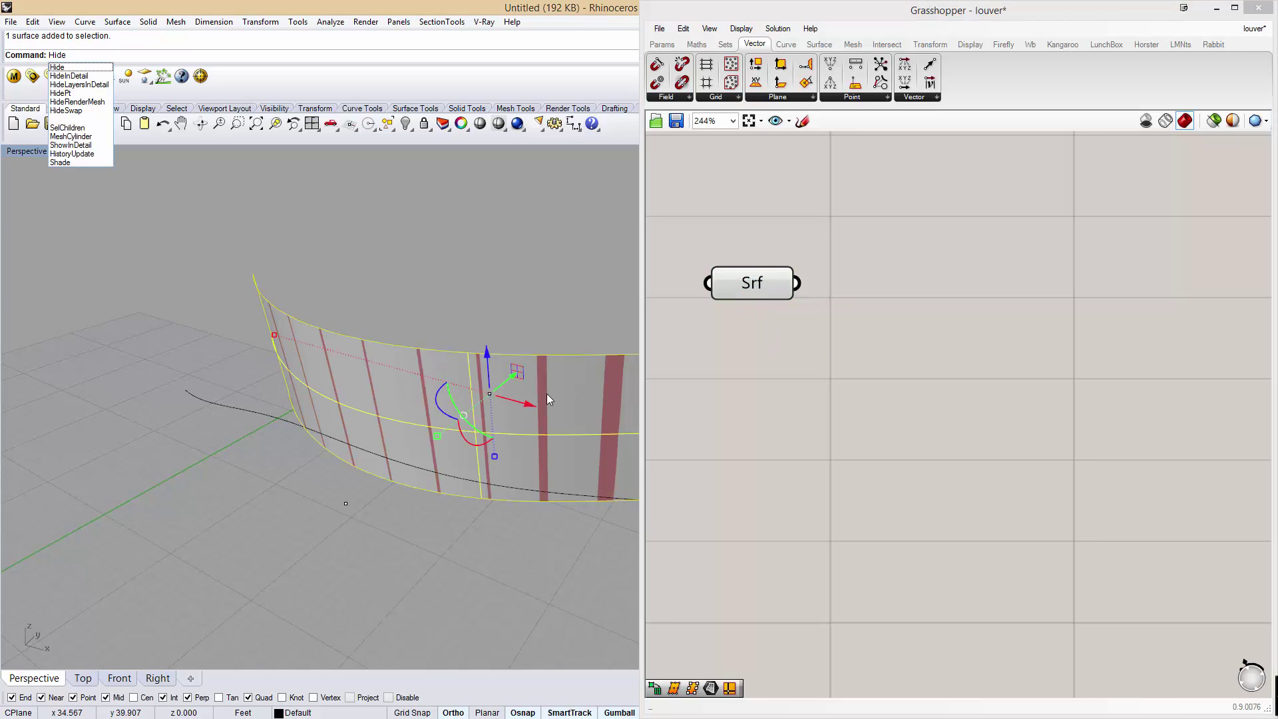
{"action": "key", "text": "Return"}
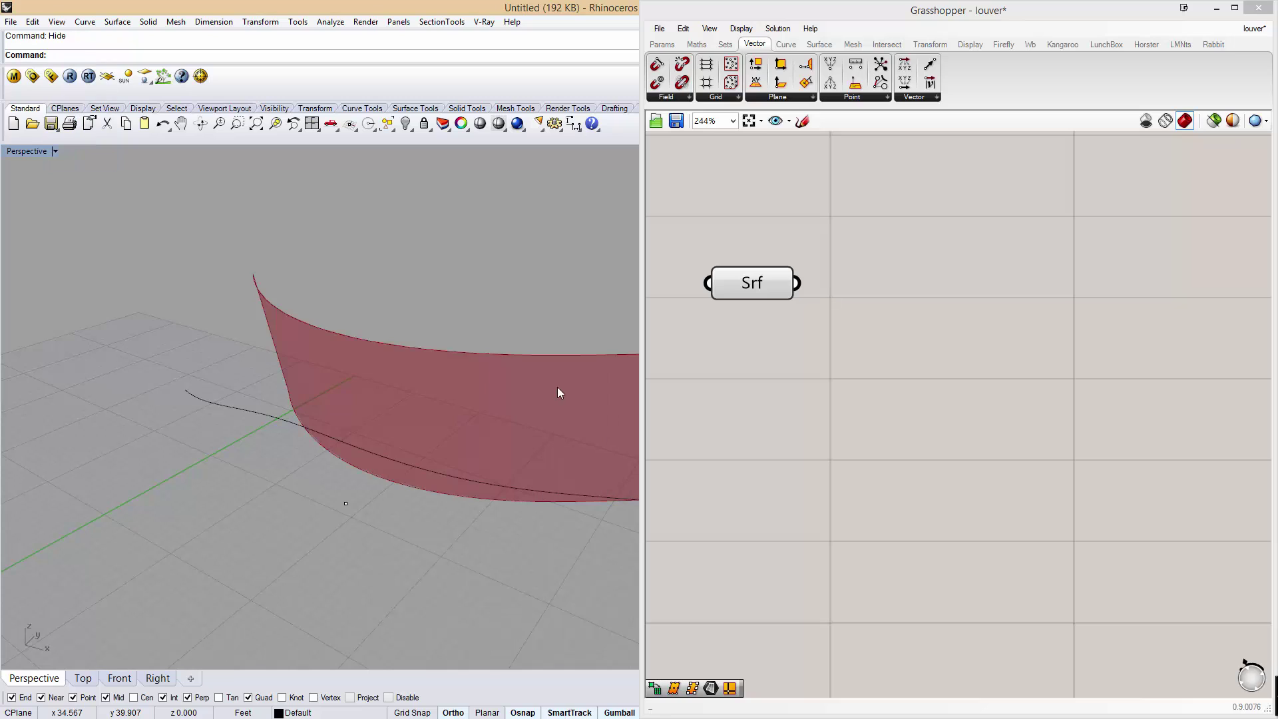
Add a Curve parameter below the Surface parameter and reference the long wavy curve in it.
{"action": "right_click_drag", "start_coordinate": [805, 408], "coordinate": [840, 382]}
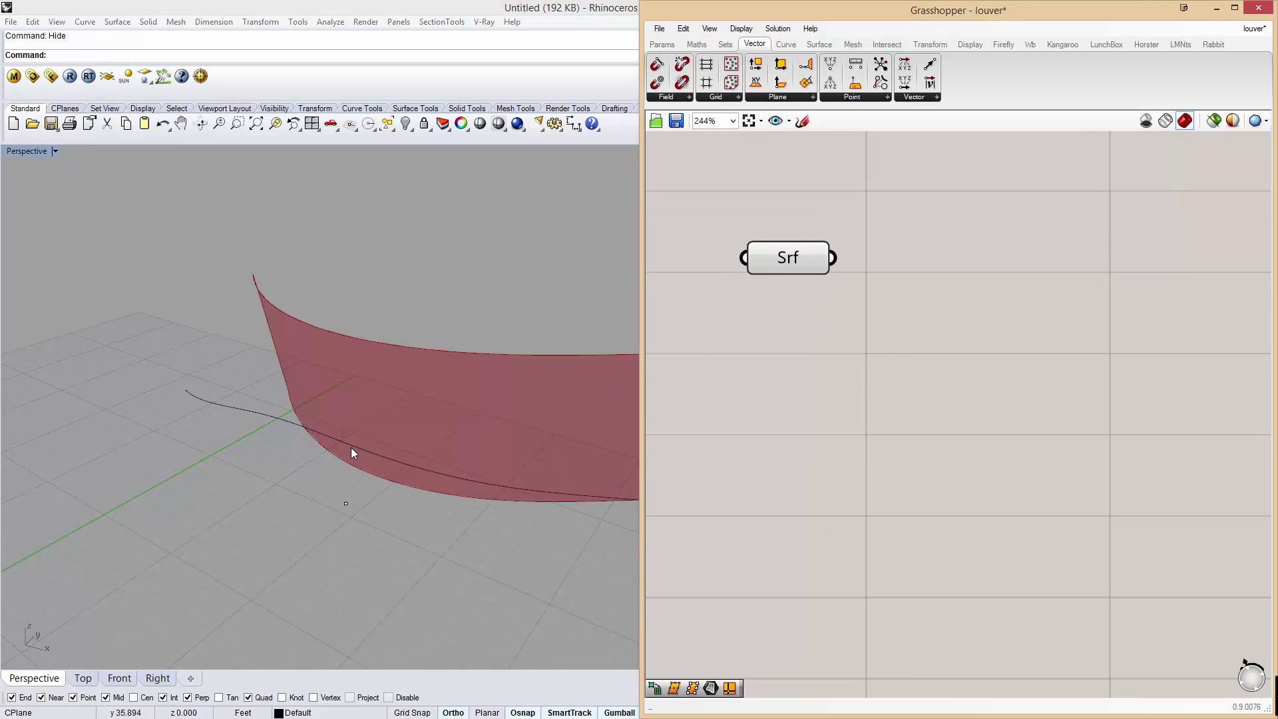
{"action": "double_click", "coordinate": [796, 395]}
{"action": "type", "text": "curve"}
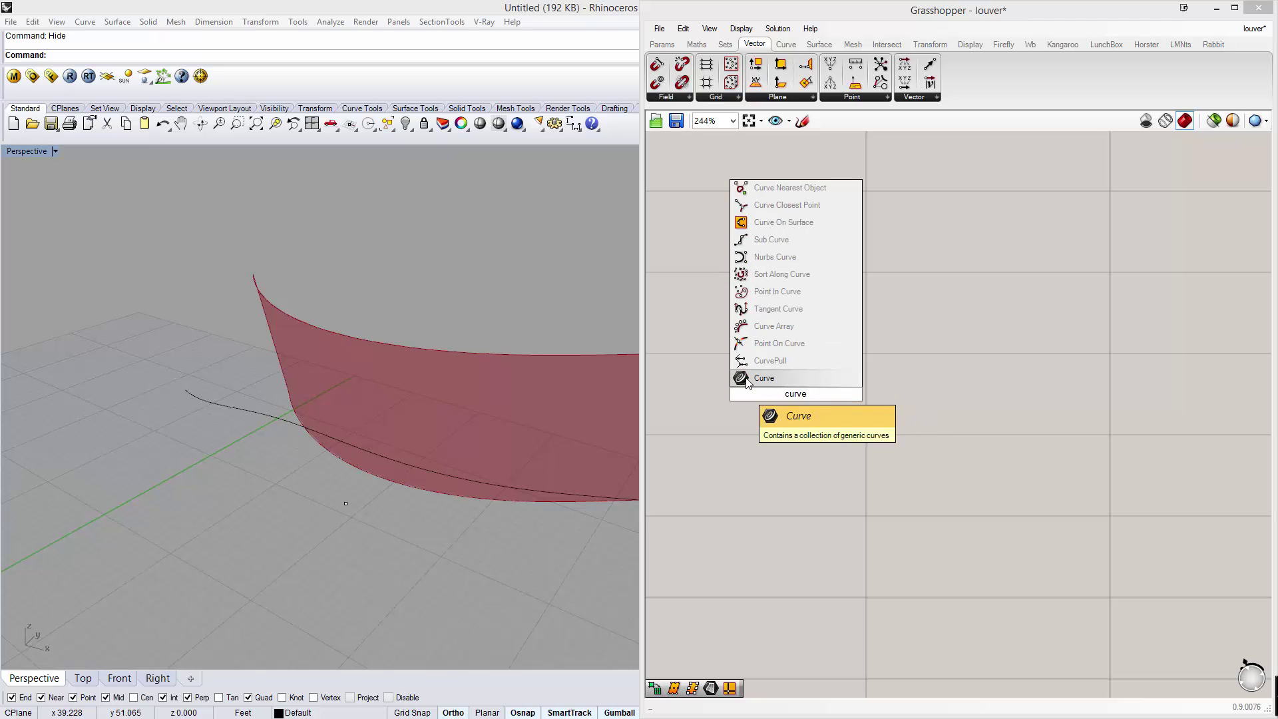
{"action": "left_click", "coordinate": [764, 378]}
{"action": "left_click", "coordinate": [802, 398]}
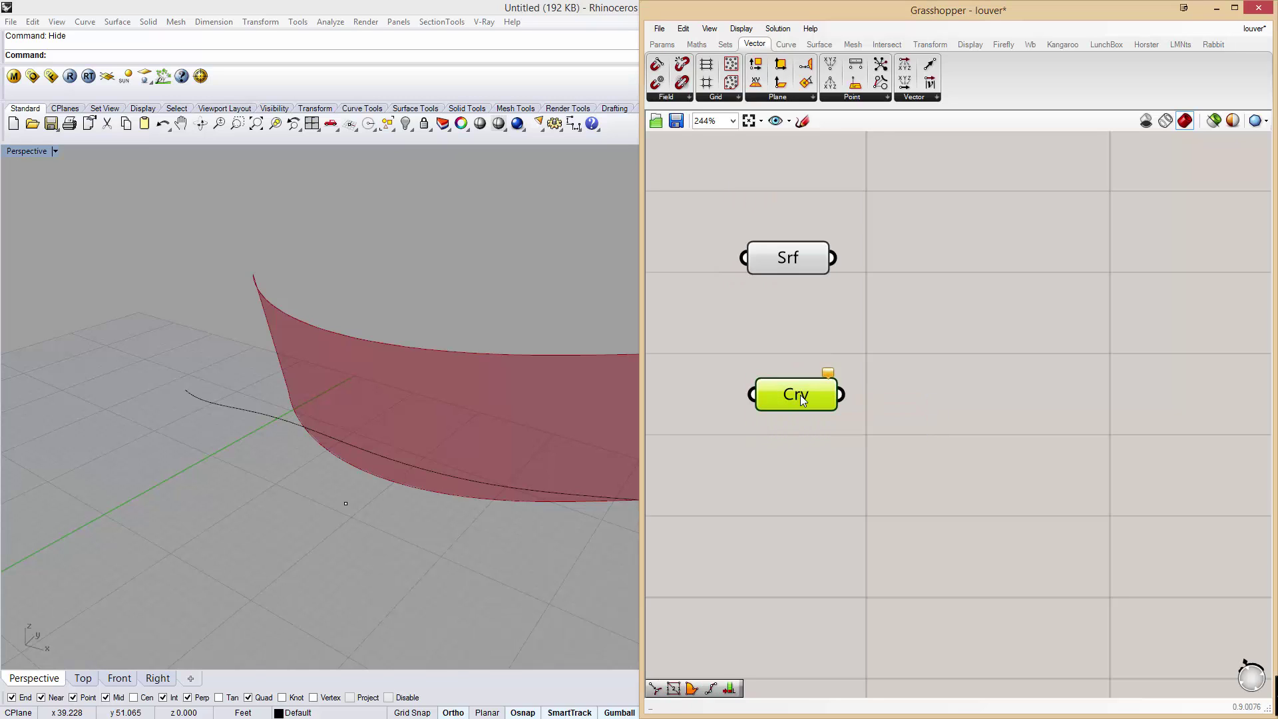
{"action": "right_click", "coordinate": [802, 388]}
{"action": "left_click", "coordinate": [877, 598]}
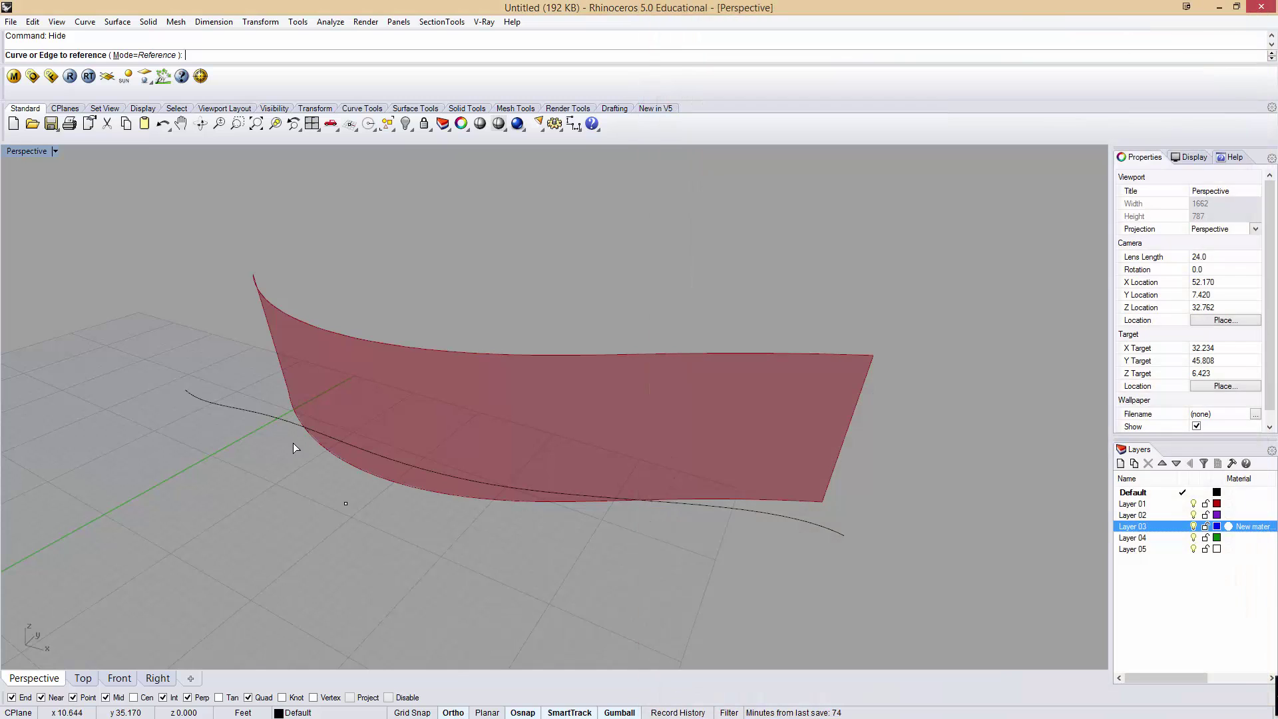
{"action": "left_click", "coordinate": [253, 411]}
Add a Point parameter below the Curve parameter and reference the point object in front of the surface.
{"action": "double_click", "coordinate": [805, 482]}
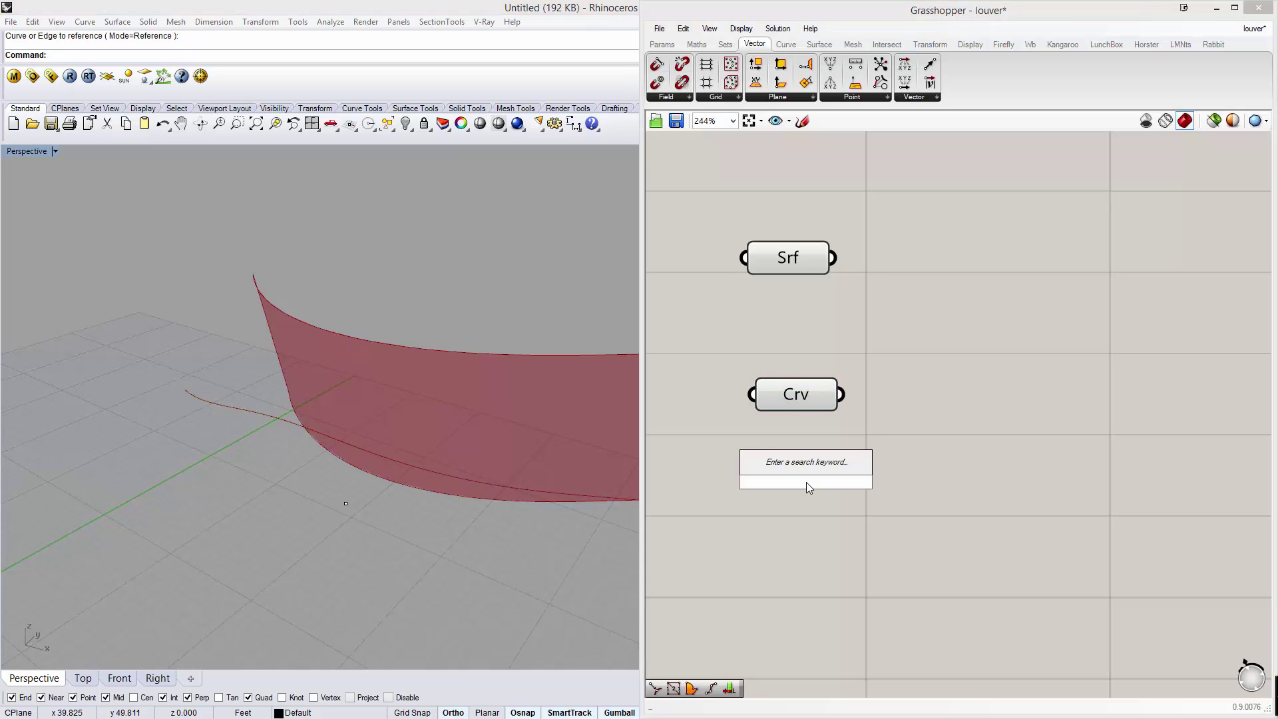
{"action": "type", "text": "point"}
{"action": "left_click", "coordinate": [788, 466]}
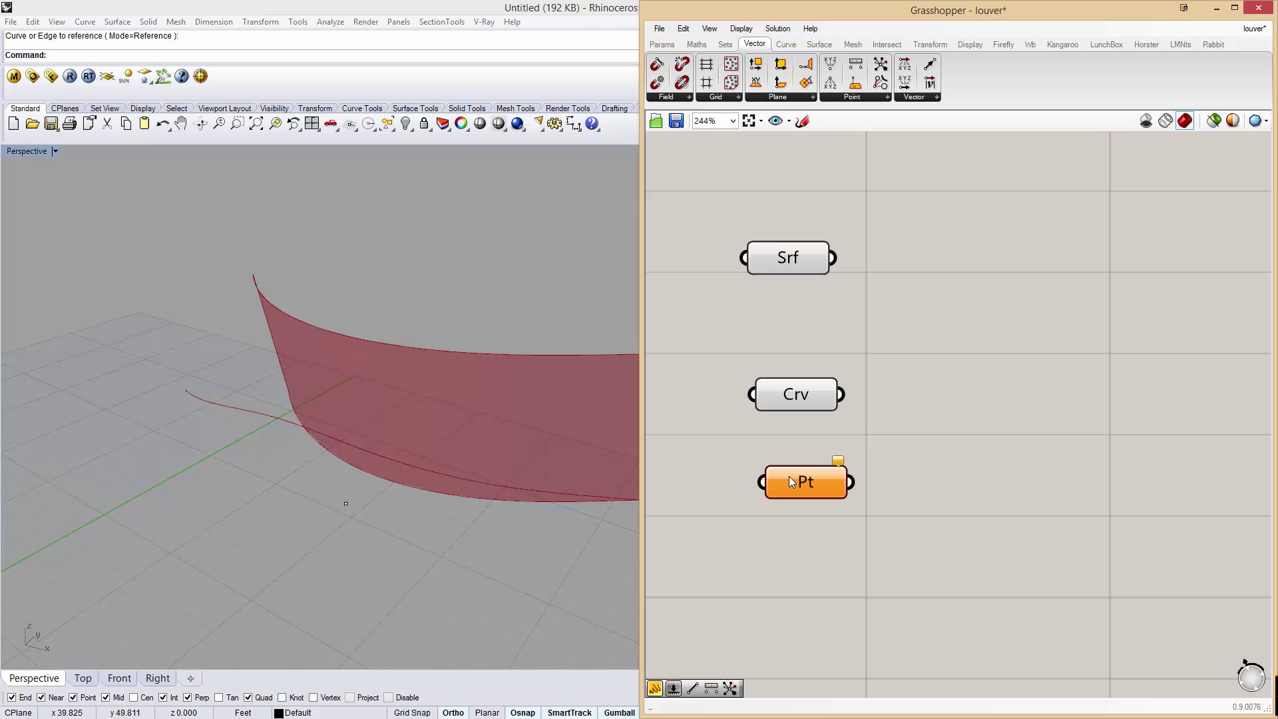
{"action": "right_click", "coordinate": [804, 479]}
{"action": "left_click", "coordinate": [866, 596]}
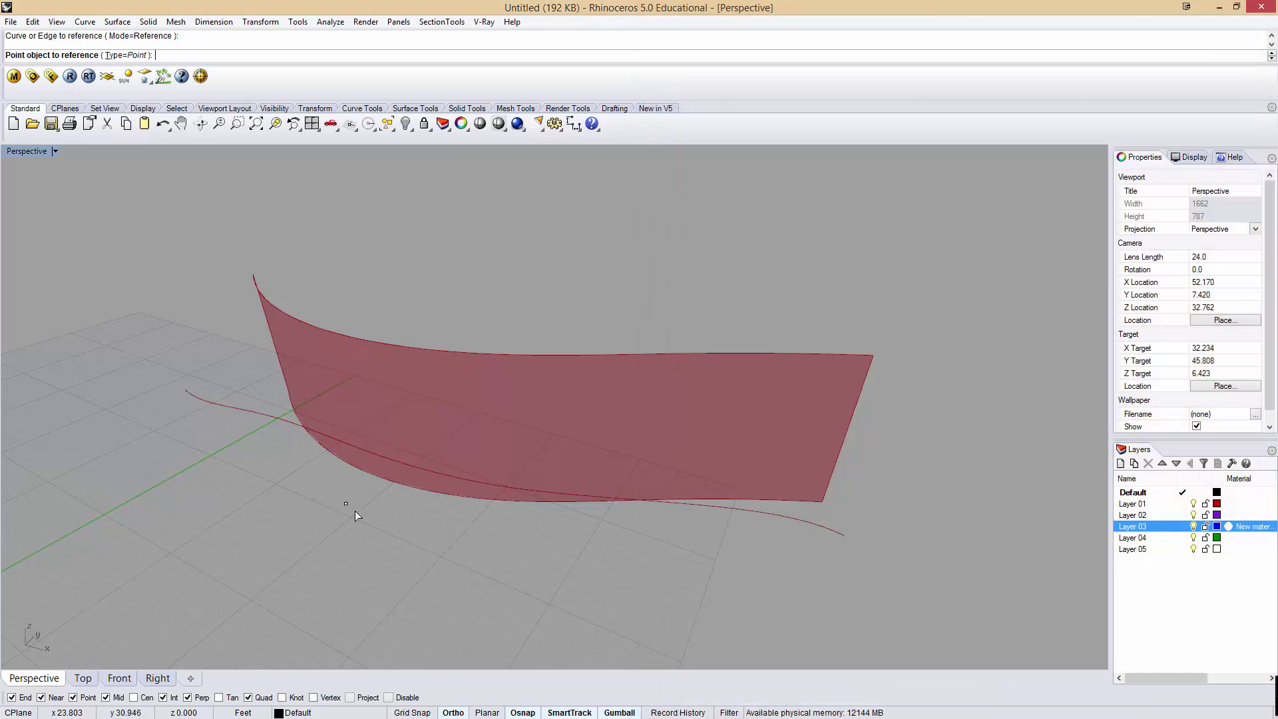
{"action": "left_click", "coordinate": [346, 504]}
Select the Surface, Curve and Point parameters in turn to check which geometry each one references.
{"action": "left_click", "coordinate": [808, 437]}
{"action": "left_click", "coordinate": [796, 396]}
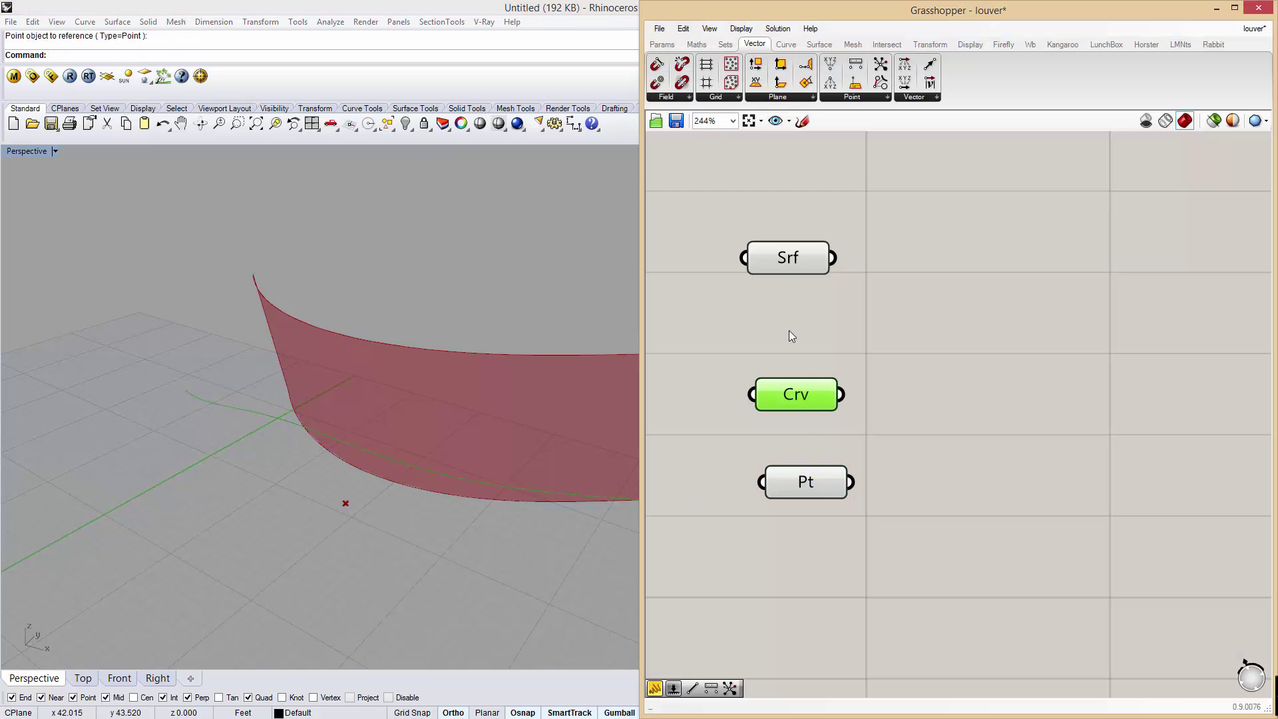
{"action": "left_click", "coordinate": [788, 260]}
{"action": "left_click", "coordinate": [802, 401]}
{"action": "left_click", "coordinate": [806, 481]}
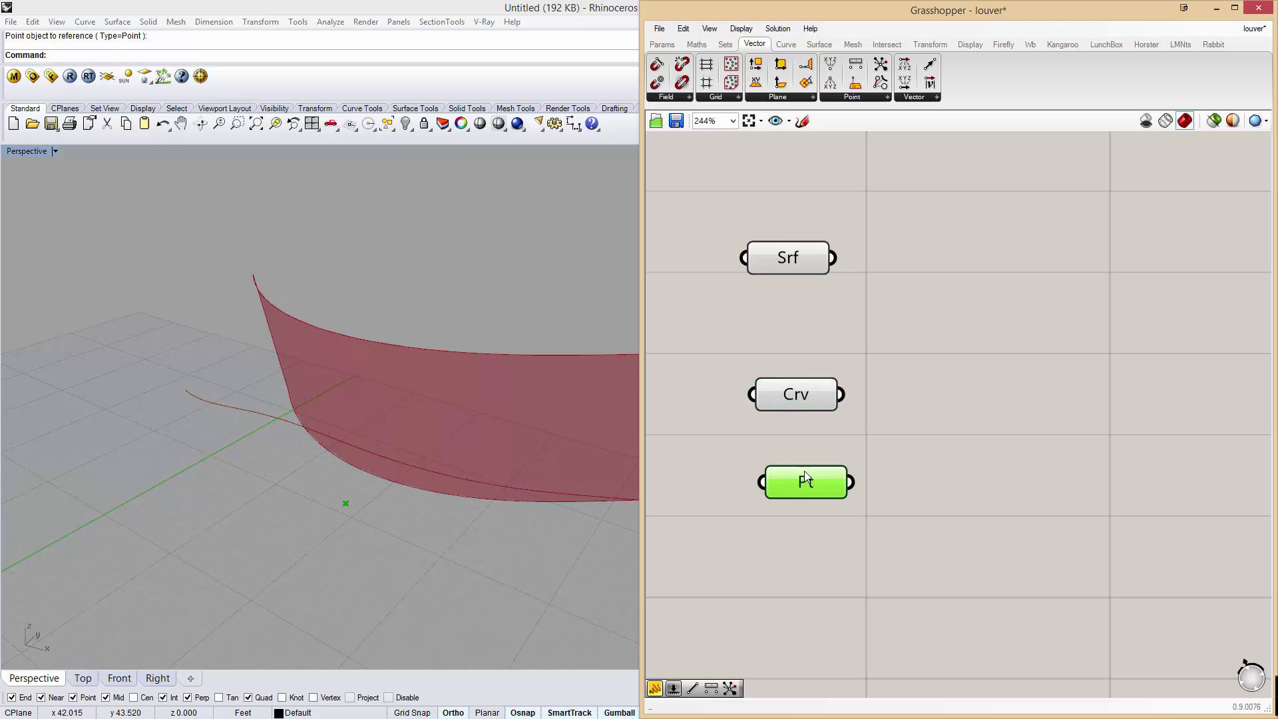
{"action": "left_click", "coordinate": [869, 518]}
Move the Curve and Point parameters further down, leaving more space below the Surface parameter.
{"action": "right_click_drag", "start_coordinate": [954, 429], "coordinate": [921, 460]}
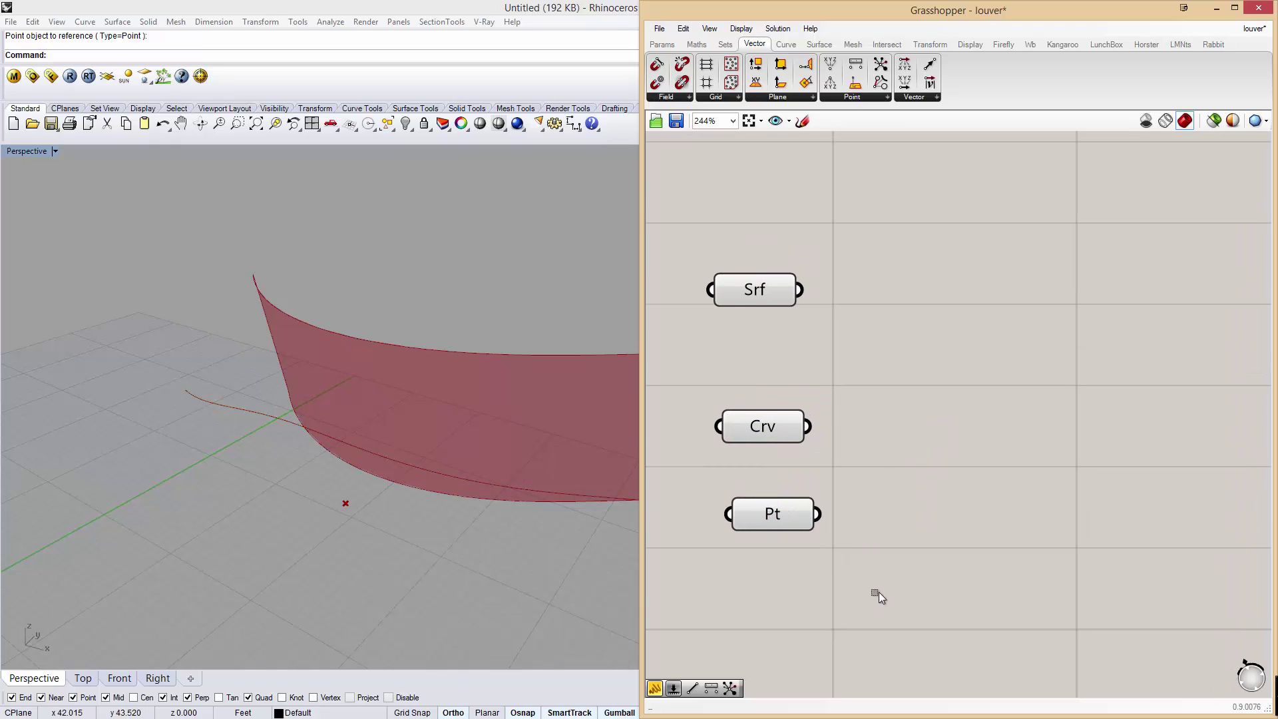
{"action": "left_click_drag", "start_coordinate": [879, 593], "coordinate": [754, 503]}
{"action": "left_click", "coordinate": [837, 437]}
{"action": "left_click_drag", "start_coordinate": [773, 294], "coordinate": [776, 286]}
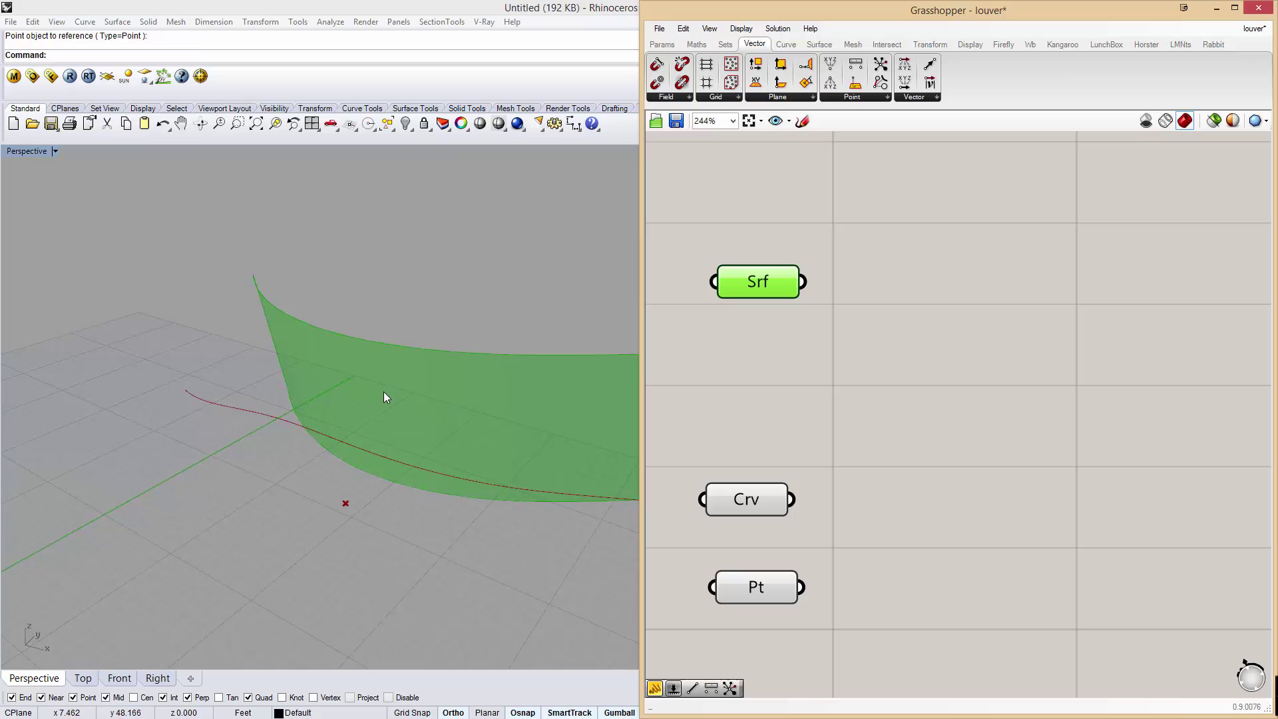
Examine the referenced surface's ends and lower corners in the Perspective viewport.
{"action": "mouse_move", "coordinate": [383, 392]}
{"action": "right_mouse_down"}
{"action": "mouse_move", "coordinate": [439, 343]}
{"action": "mouse_move", "coordinate": [250, 392]}
{"action": "mouse_move", "coordinate": [288, 410]}
{"action": "mouse_move", "coordinate": [366, 406]}
{"action": "right_mouse_up"}
{"action": "scroll", "coordinate": [439, 343], "scroll_direction": "down", "scroll_amount": 4}
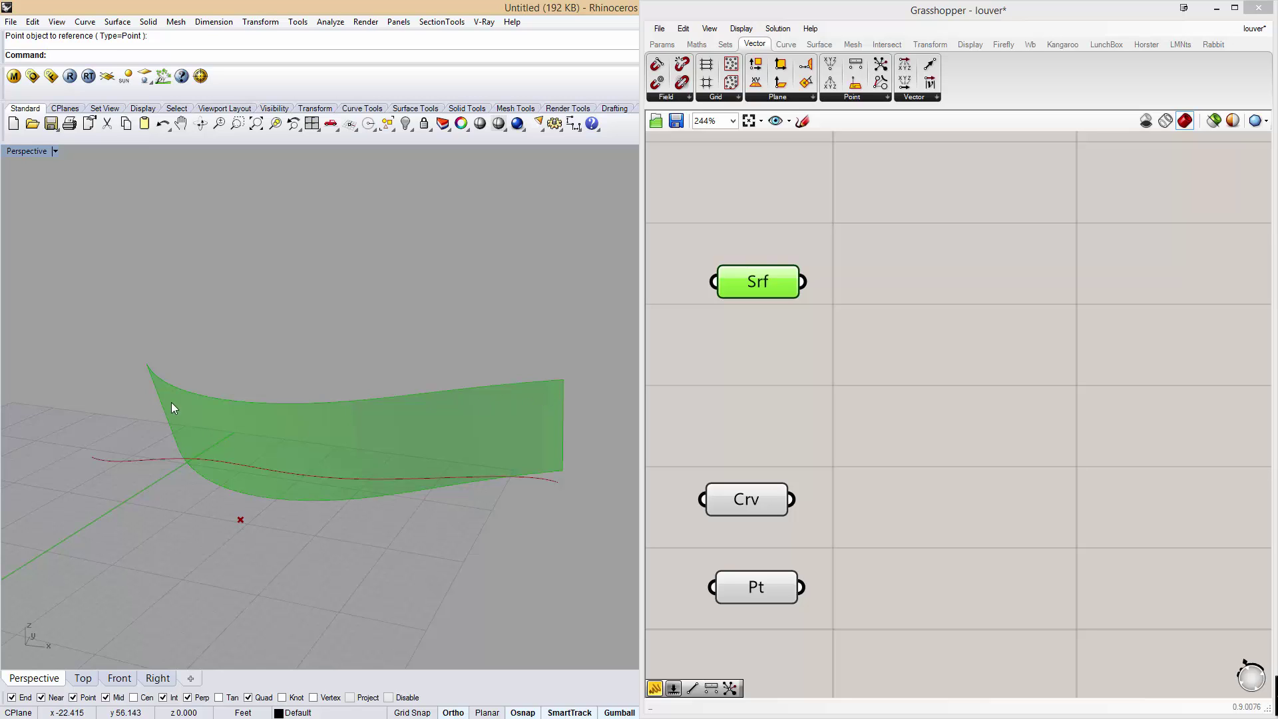
{"action": "right_click_drag", "start_coordinate": [500, 444], "coordinate": [557, 459]}
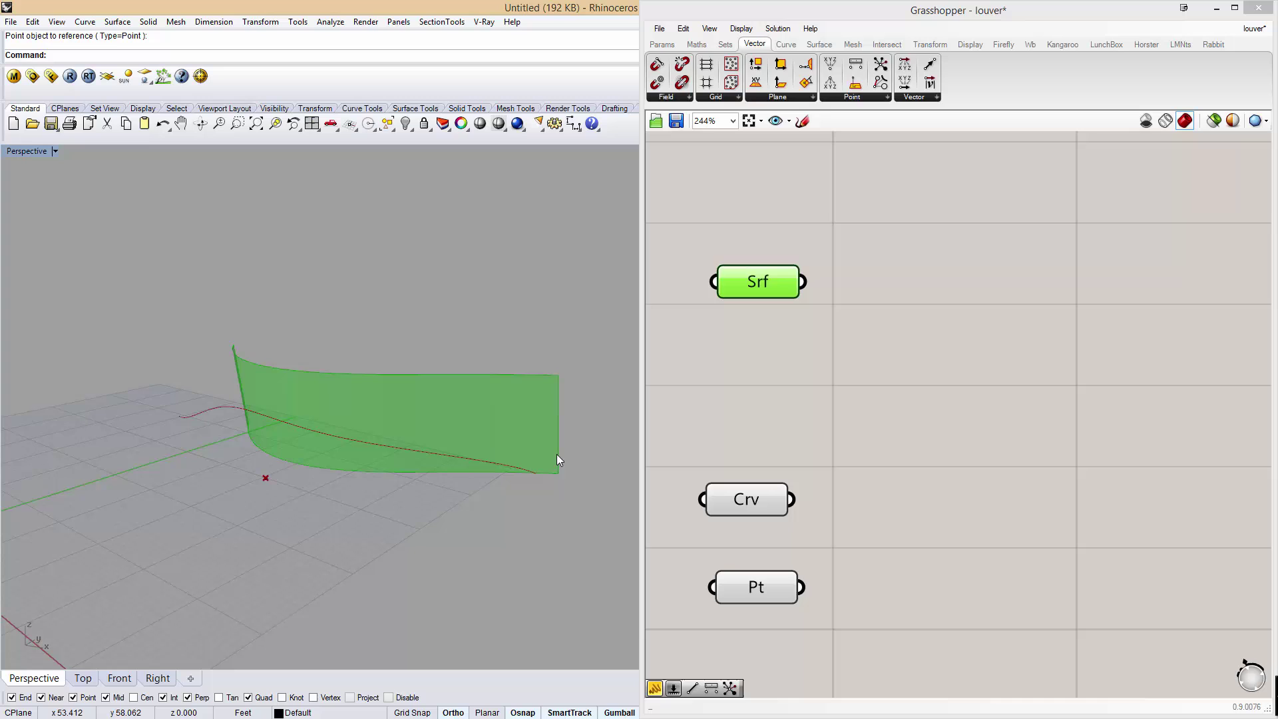
{"action": "scroll", "coordinate": [550, 461], "scroll_direction": "up", "scroll_amount": 6}
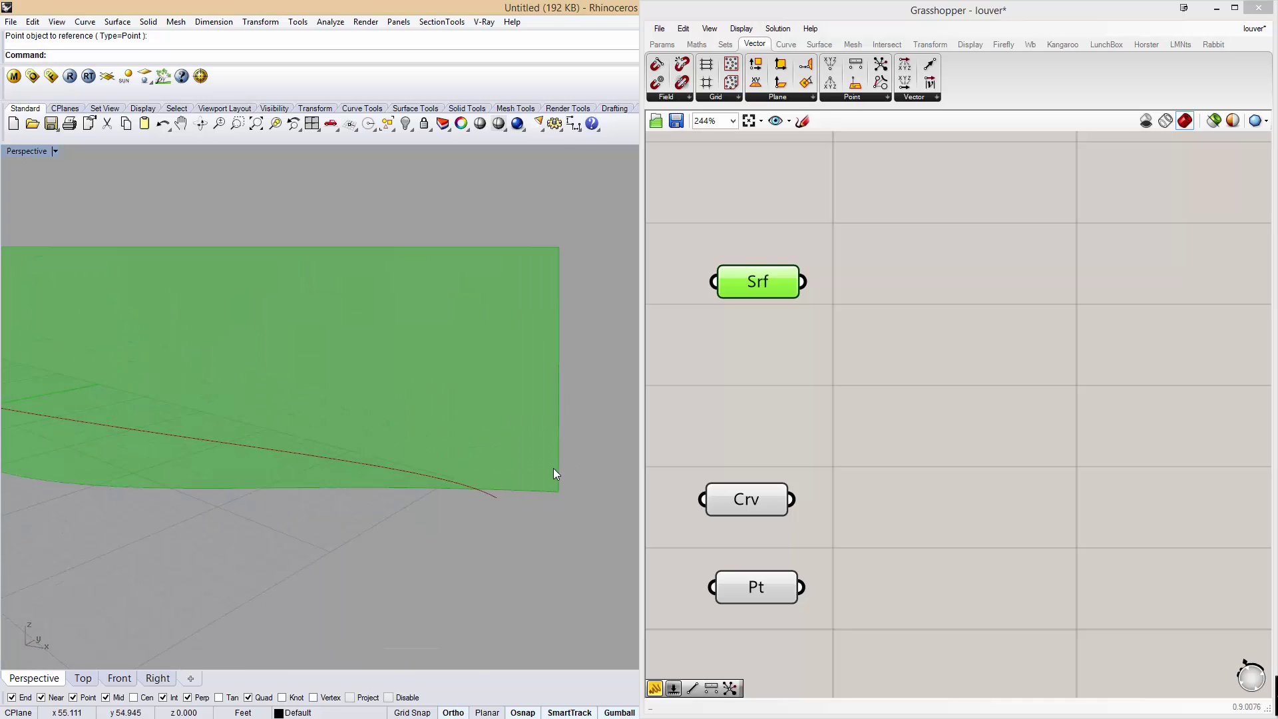
{"action": "scroll", "coordinate": [560, 470], "scroll_direction": "down", "scroll_amount": 5}
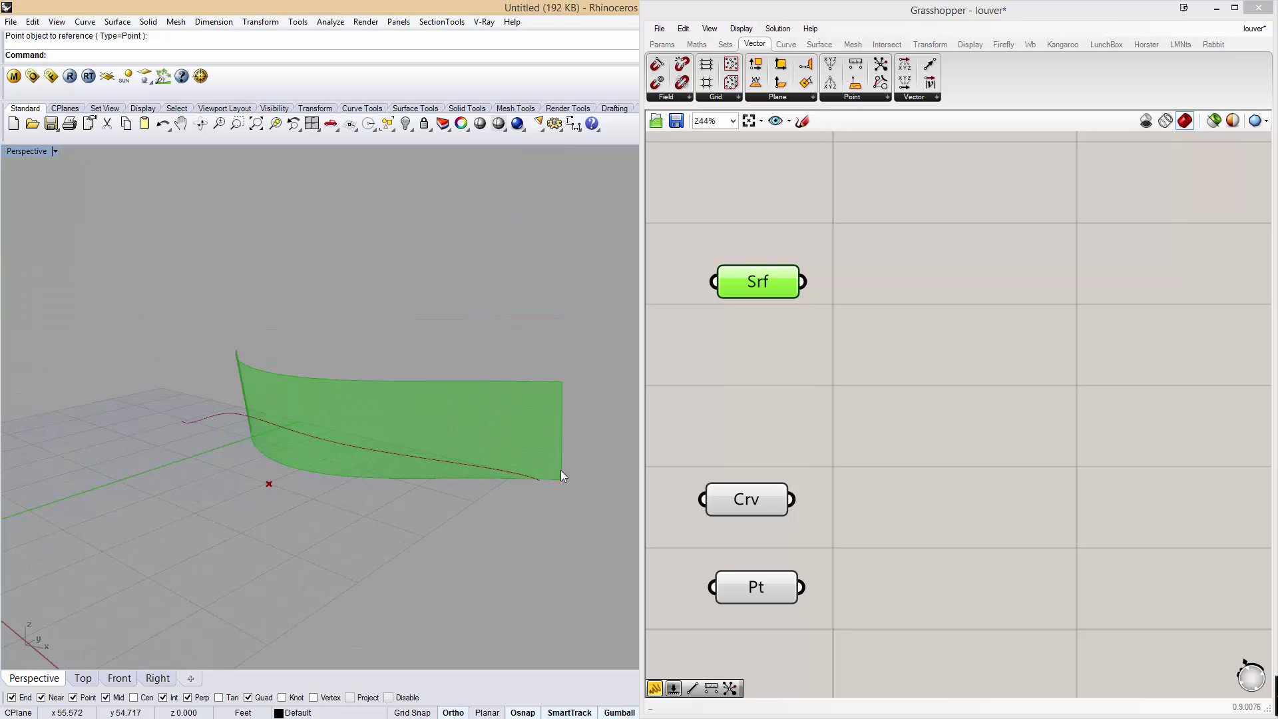
{"action": "right_click_drag", "start_coordinate": [561, 470], "coordinate": [321, 419]}
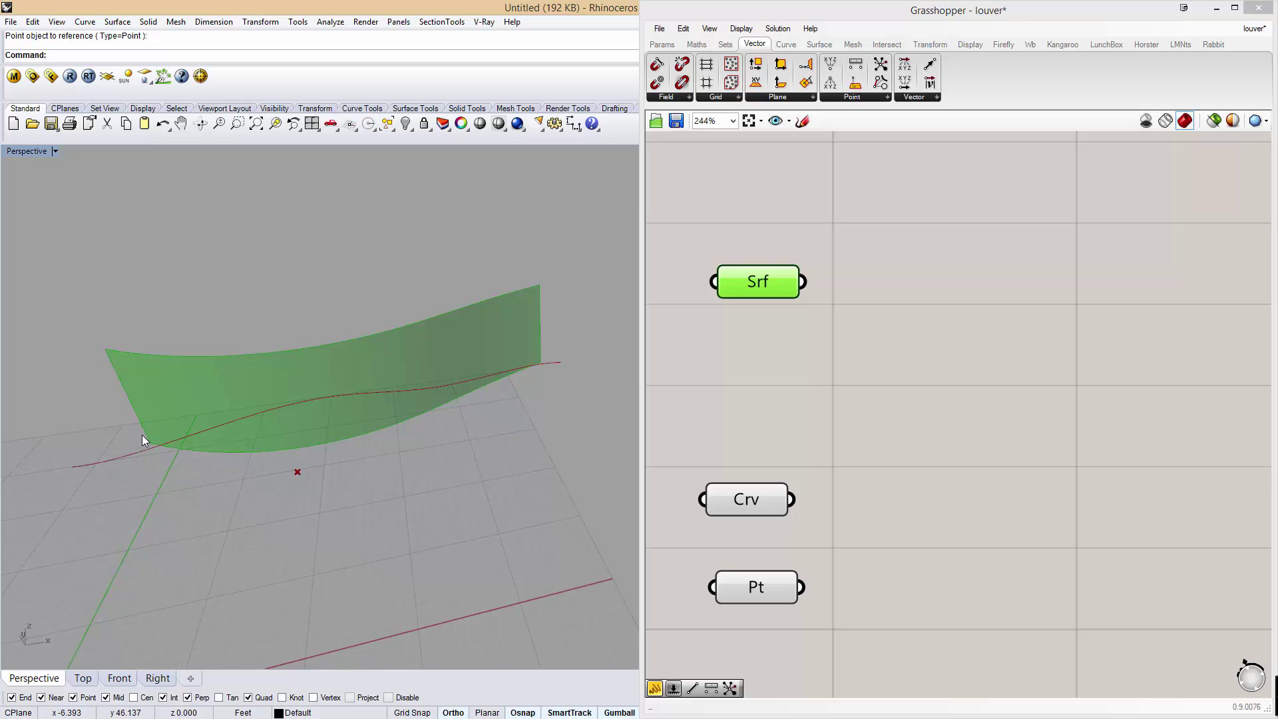
{"action": "double_click", "coordinate": [913, 331]}
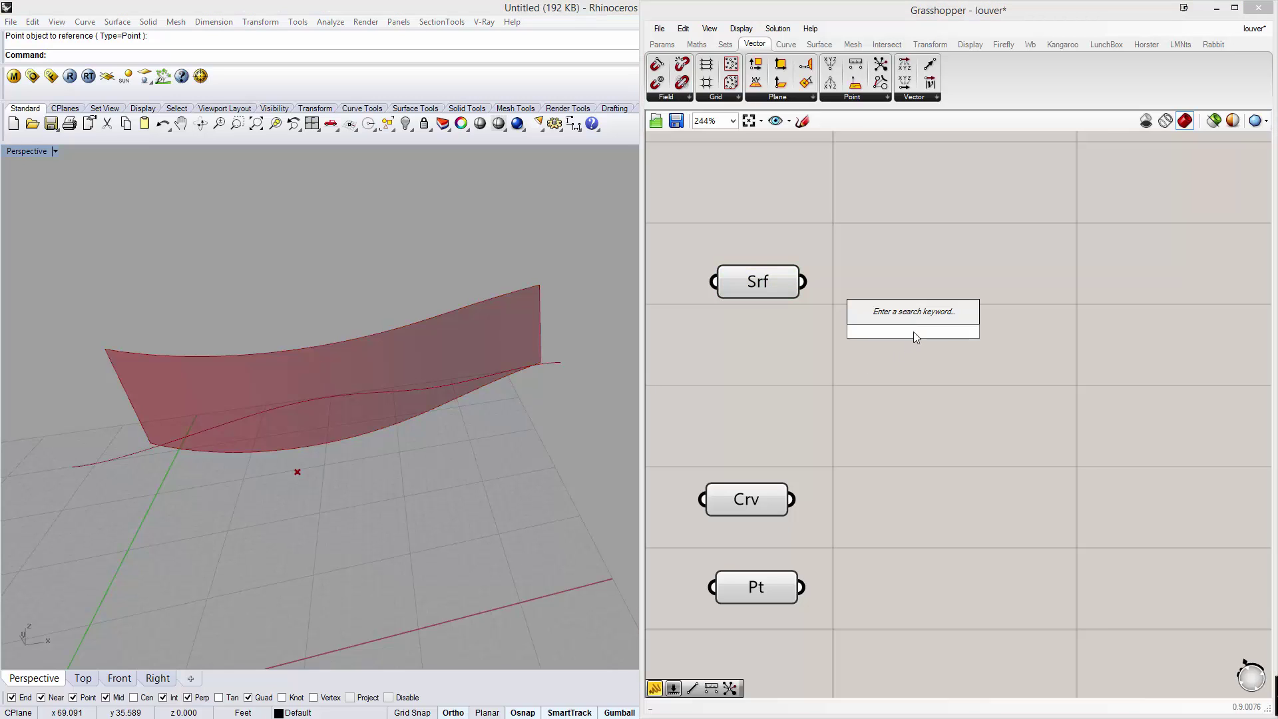
{"action": "type", "text": "domain"}
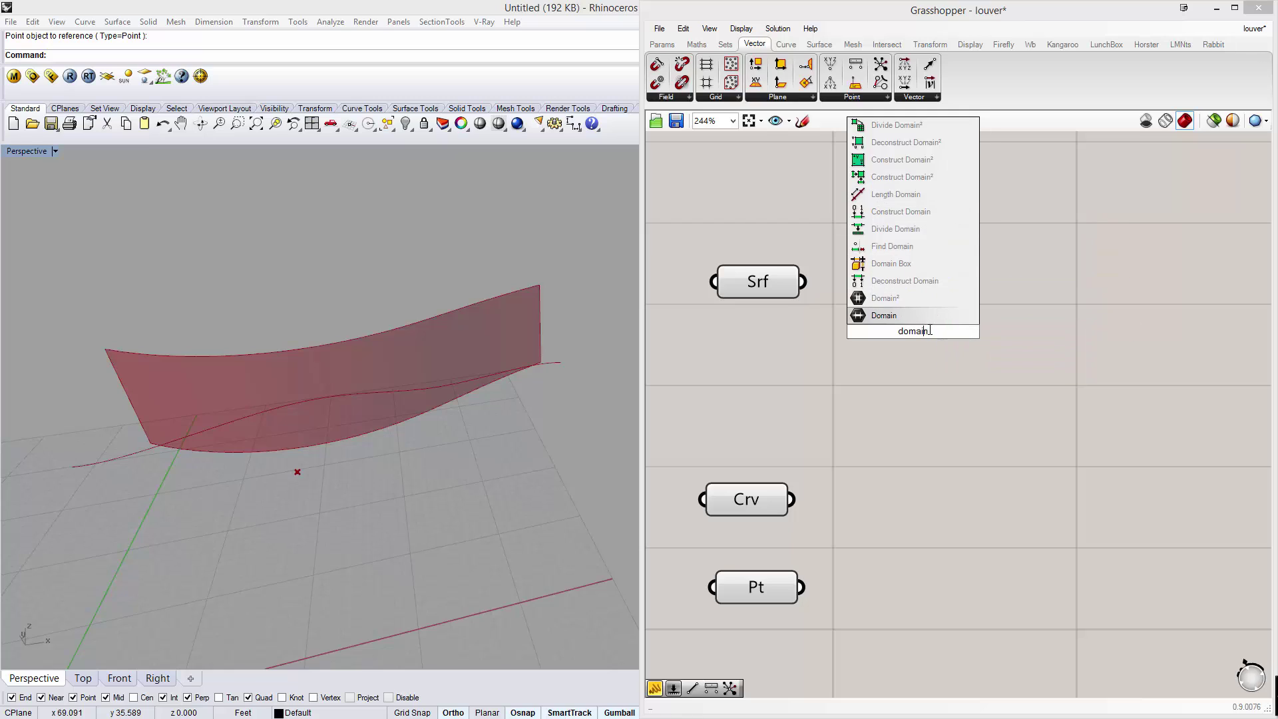
{"action": "key", "text": "ctrl+a"}
{"action": "type", "text": "surfa"}
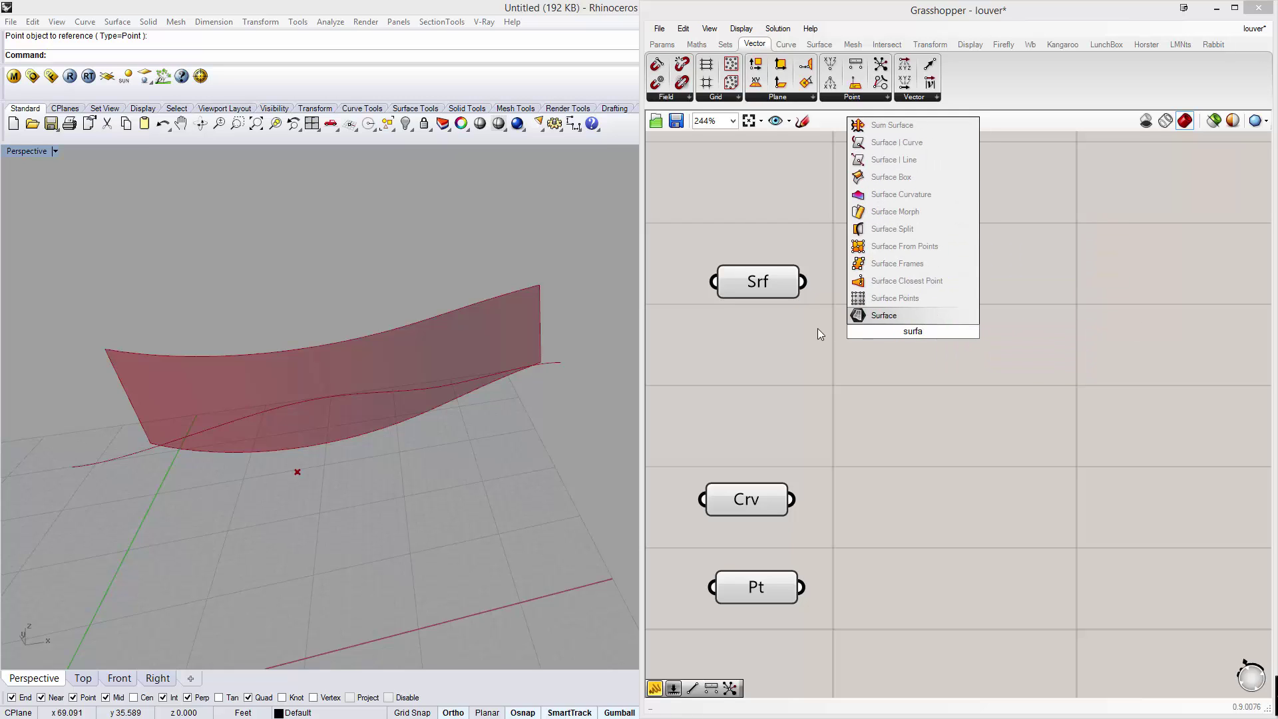
{"action": "type", "text": "ce"}
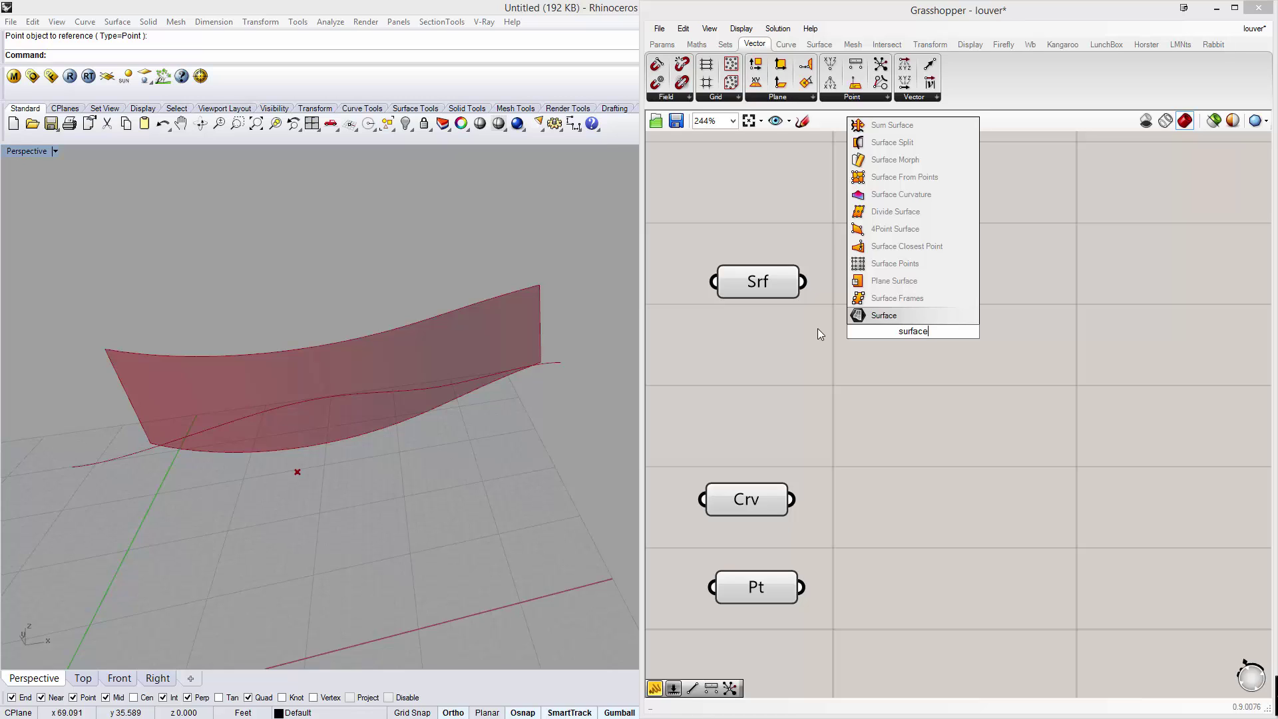
{"action": "key", "text": "Escape"}
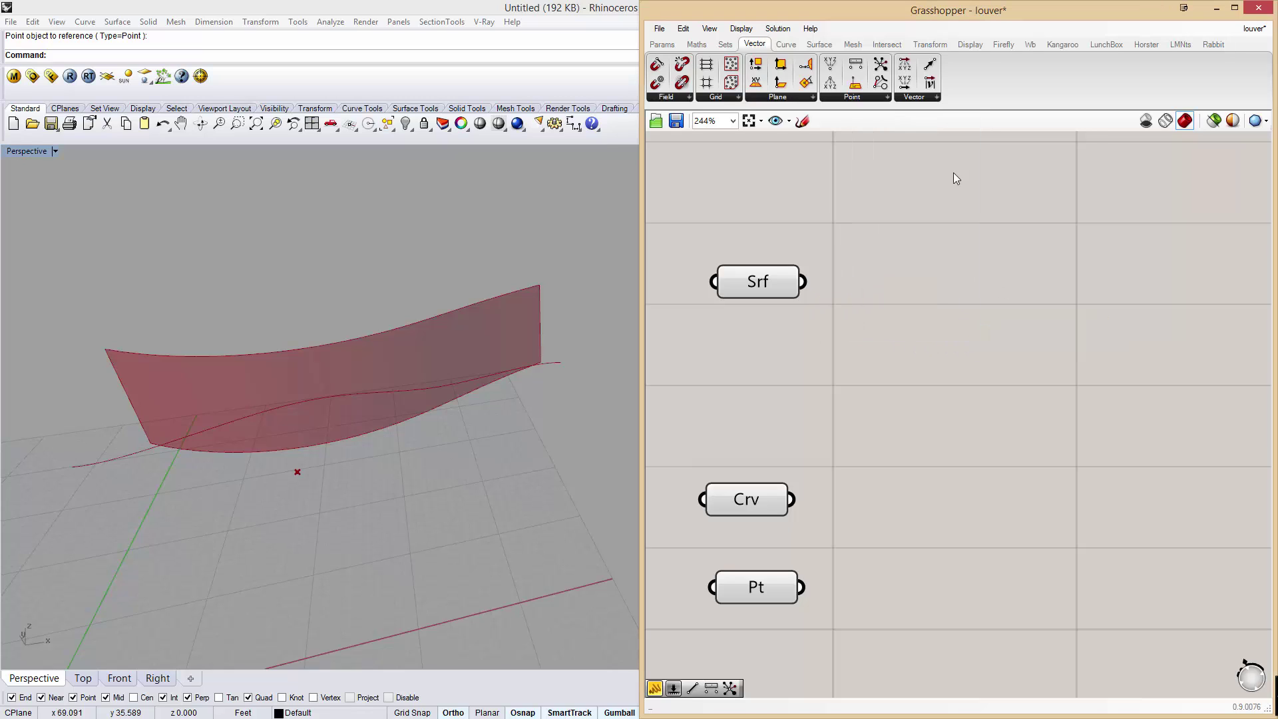
Examine how the existing finished definition on the canvas uses Divide Domain² and SubSrf to subdivide its surface.
{"action": "left_click", "coordinate": [828, 46]}
{"action": "scroll", "coordinate": [890, 373], "scroll_direction": "down", "scroll_amount": 6}
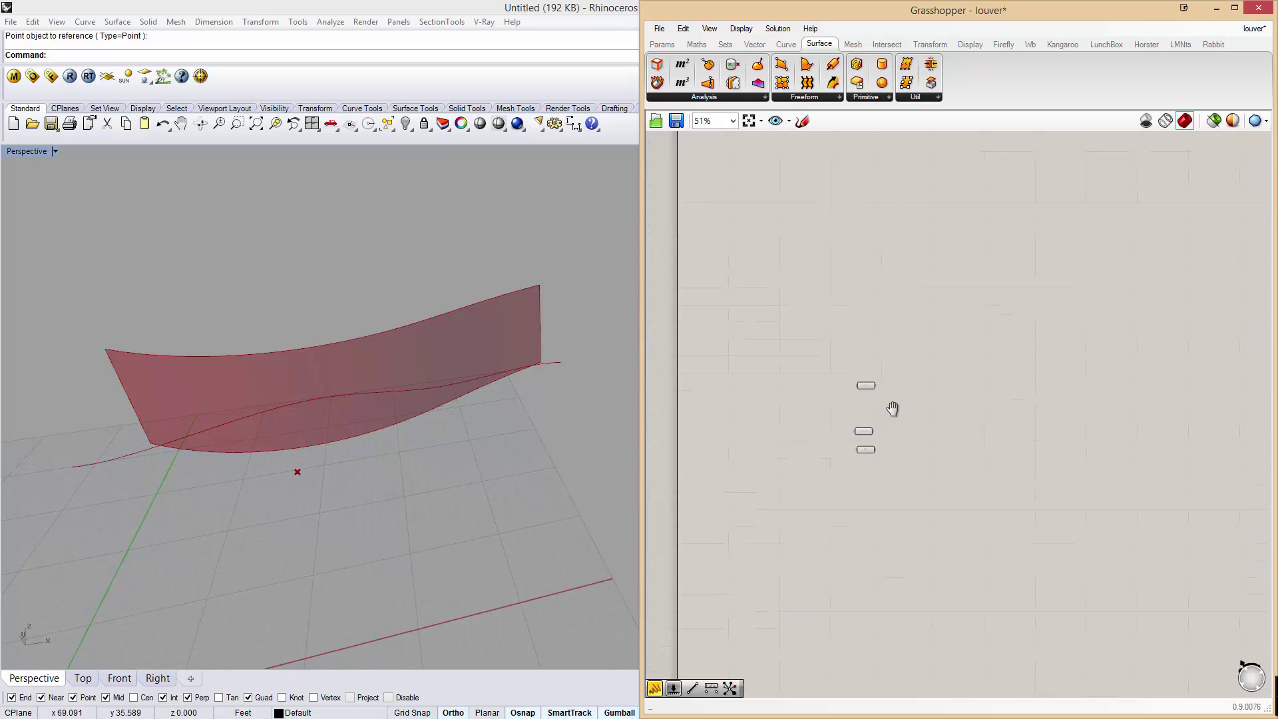
{"action": "scroll", "coordinate": [840, 255], "scroll_direction": "up", "scroll_amount": 6}
{"action": "left_click_drag", "start_coordinate": [843, 231], "coordinate": [818, 183]}
{"action": "right_click_drag", "start_coordinate": [855, 220], "coordinate": [949, 244]}
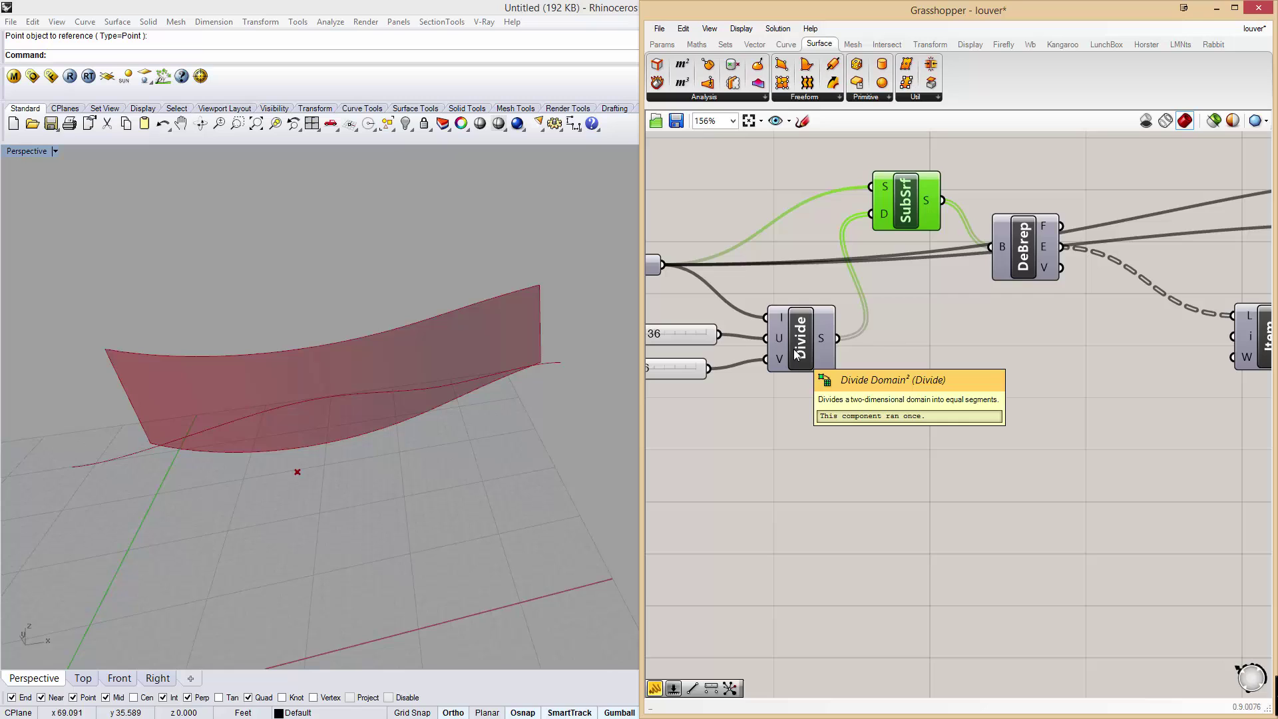
{"action": "scroll", "coordinate": [799, 468], "scroll_direction": "down", "scroll_amount": 9}
{"action": "right_click_drag", "start_coordinate": [847, 542], "coordinate": [842, 386]}
{"action": "scroll", "coordinate": [818, 475], "scroll_direction": "up", "scroll_amount": 5}
{"action": "right_click_drag", "start_coordinate": [817, 511], "coordinate": [826, 424]}
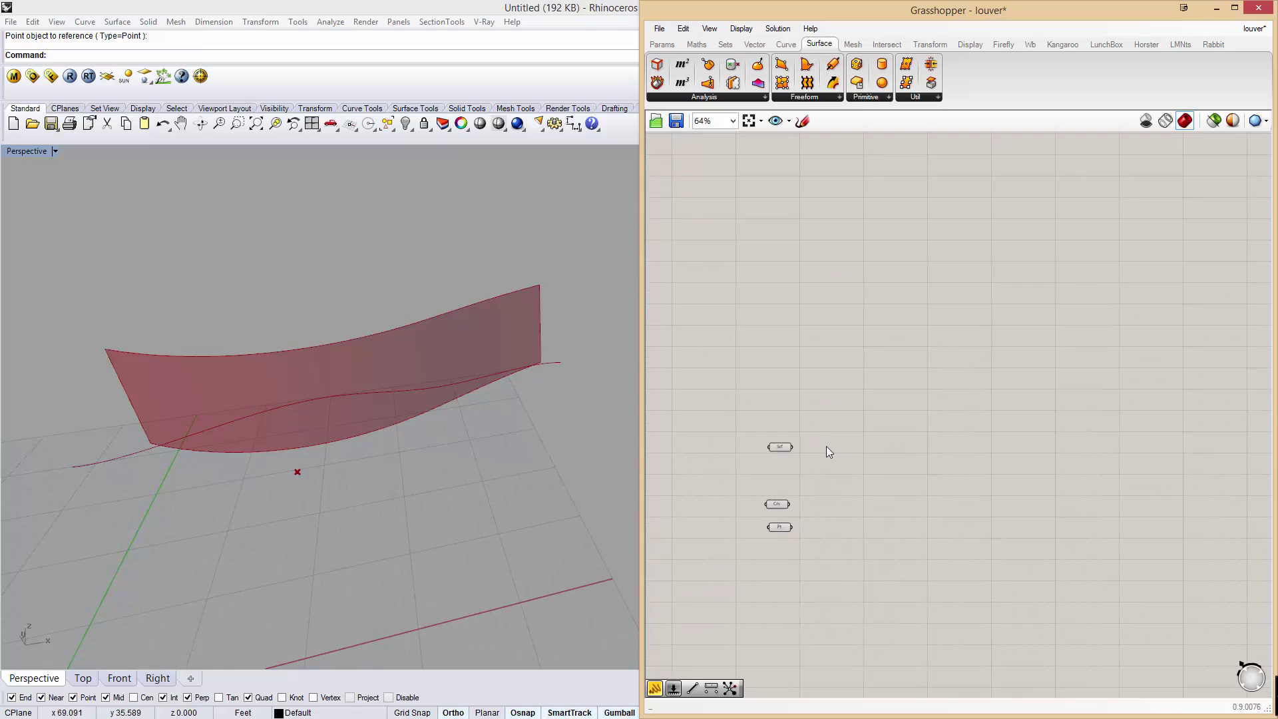
Add a Divide Domain² component beside the Surface parameter and wire the surface into its I input.
{"action": "scroll", "coordinate": [829, 452], "scroll_direction": "up", "scroll_amount": 3}
{"action": "double_click", "coordinate": [879, 477]}
{"action": "type", "text": "divid"}
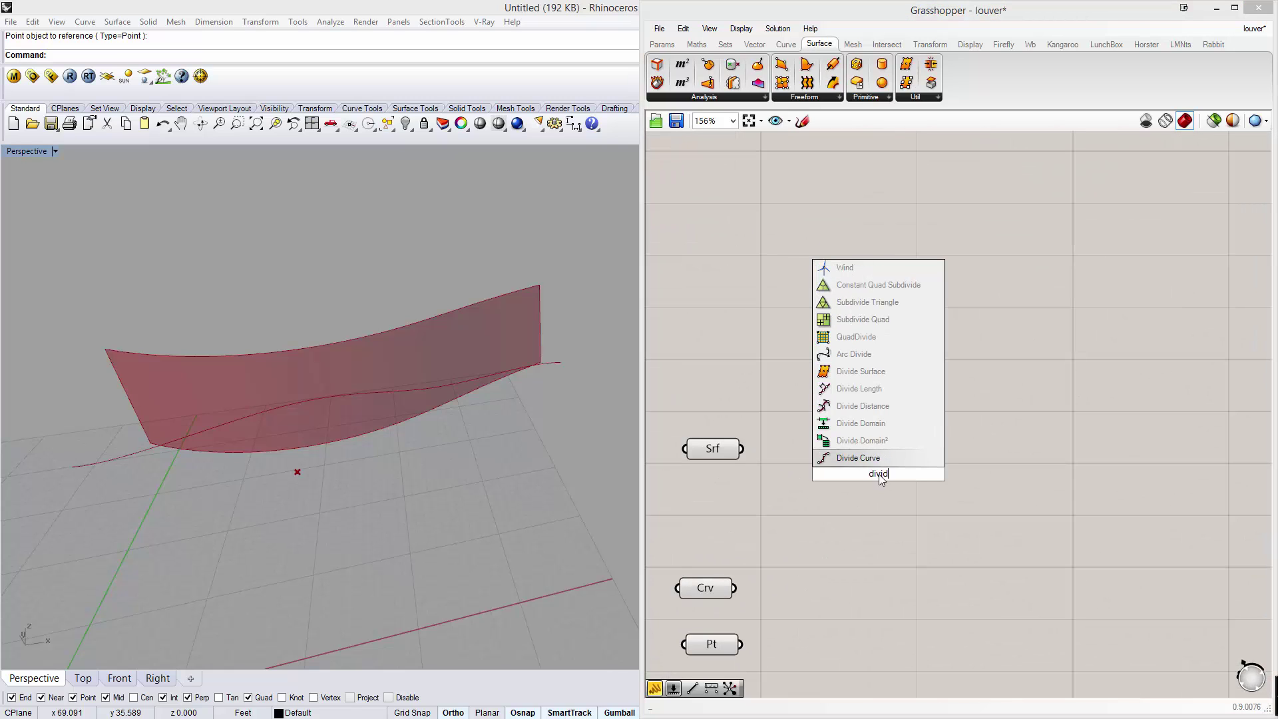
{"action": "left_click", "coordinate": [859, 442]}
{"action": "right_click_drag", "start_coordinate": [902, 465], "coordinate": [940, 455]}
{"action": "left_click_drag", "start_coordinate": [777, 437], "coordinate": [906, 468]}
Add U Count and V Count number sliders set to 11 and wire them into the Divide Domain² component's U and V inputs.
{"action": "double_click", "coordinate": [789, 506]}
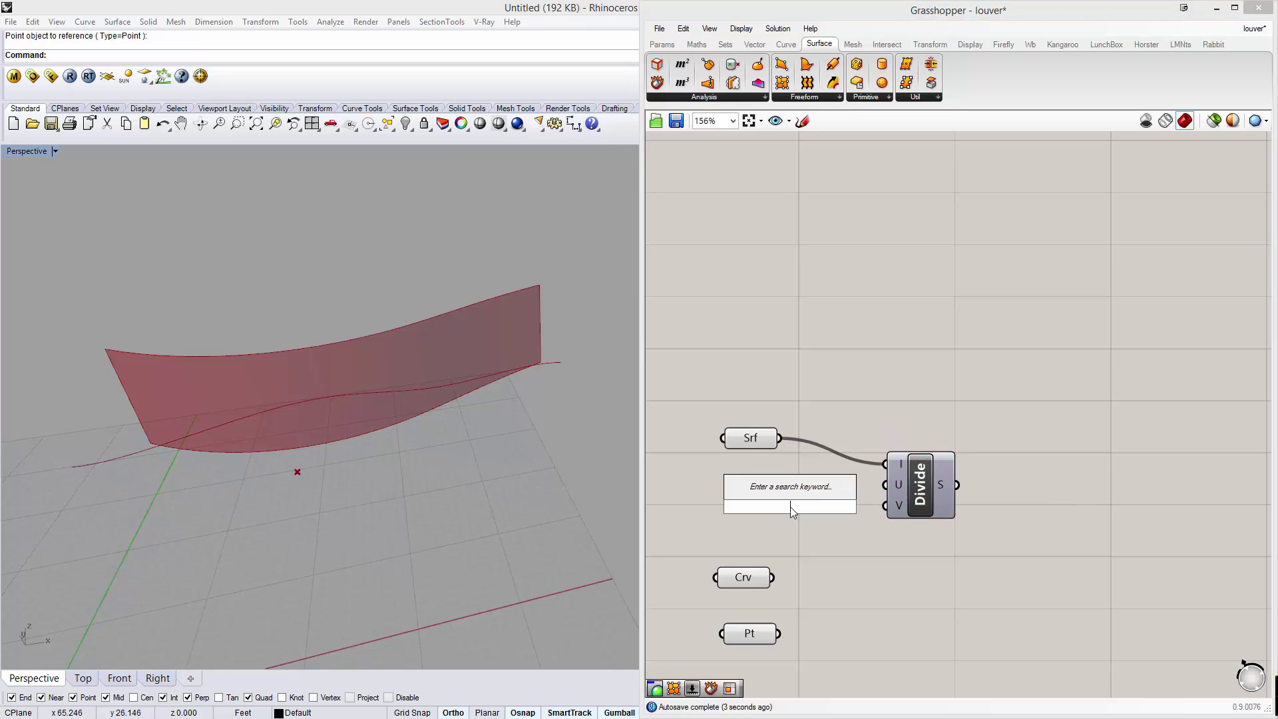
{"action": "type", "text": "11"}
{"action": "key", "text": "Return"}
{"action": "mouse_move", "coordinate": [790, 506]}
{"action": "left_mouse_down"}
{"action": "mouse_move", "coordinate": [764, 477]}
{"action": "mouse_move", "coordinate": [766, 512]}
{"action": "left_mouse_up"}
{"action": "left_click_drag", "start_coordinate": [853, 511], "coordinate": [812, 498]}
{"action": "left_click", "coordinate": [951, 401]}
Add an Isotrim component above Divide Domain², wiring the surface into S and the divided domain segments into D.
{"action": "double_click", "coordinate": [977, 381]}
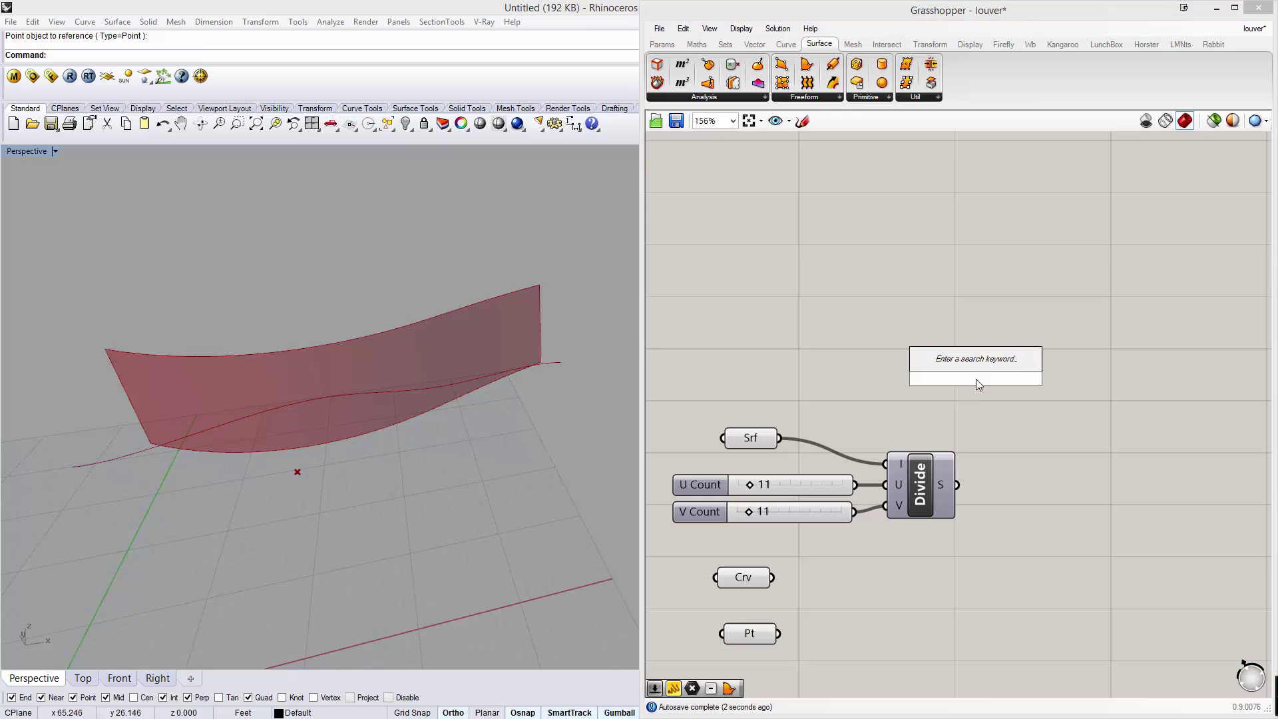
{"action": "left_click", "coordinate": [916, 99]}
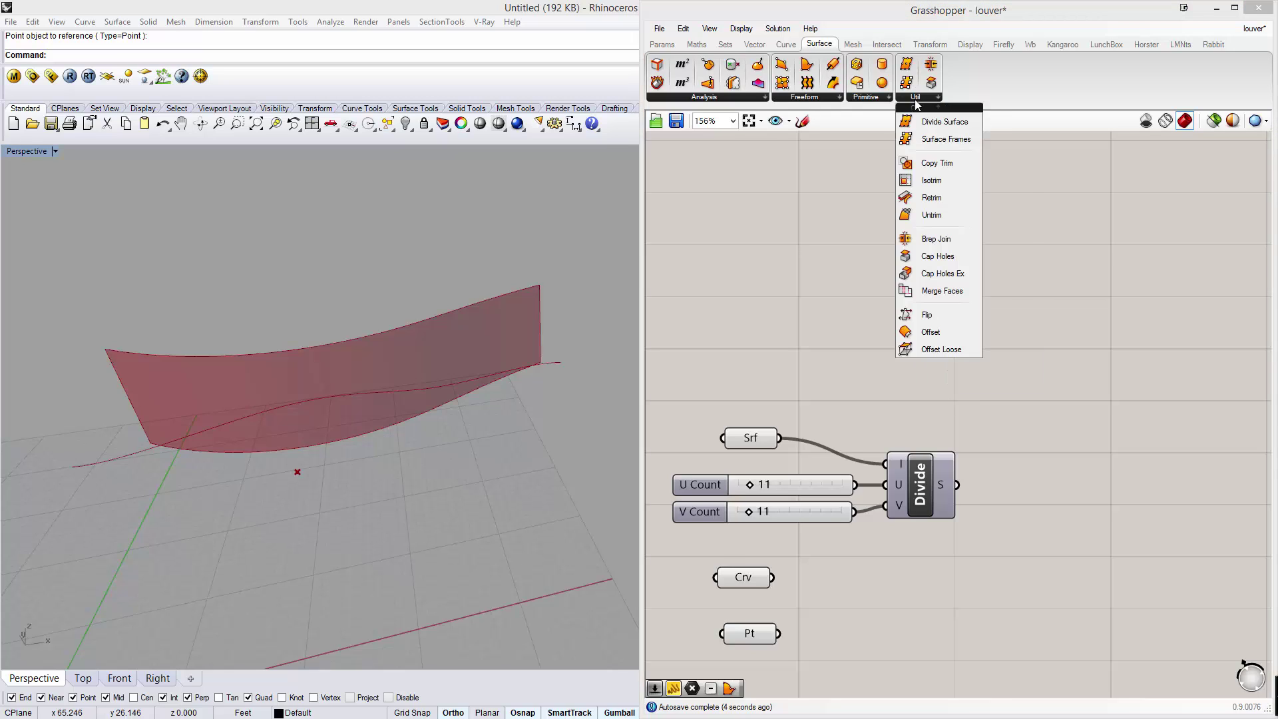
{"action": "left_click", "coordinate": [819, 44]}
{"action": "left_click", "coordinate": [927, 97]}
{"action": "left_click", "coordinate": [949, 185]}
{"action": "left_click", "coordinate": [980, 346]}
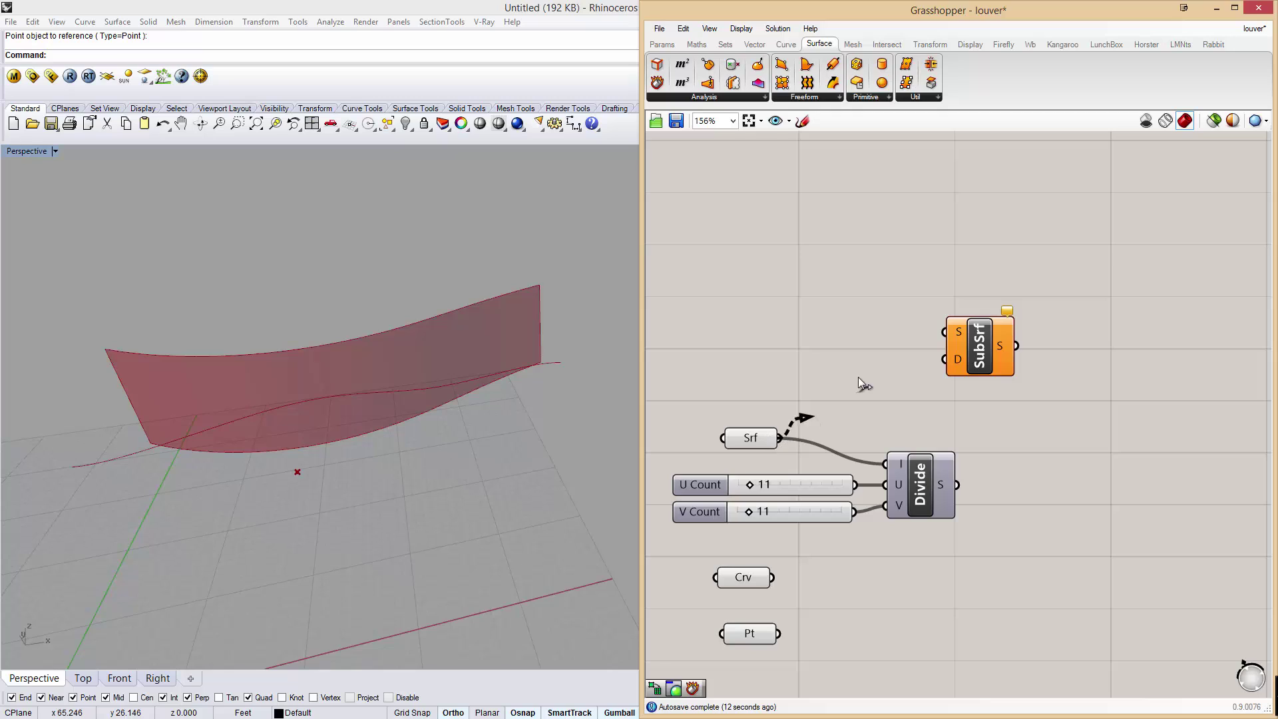
{"action": "left_click_drag", "start_coordinate": [858, 377], "coordinate": [945, 331]}
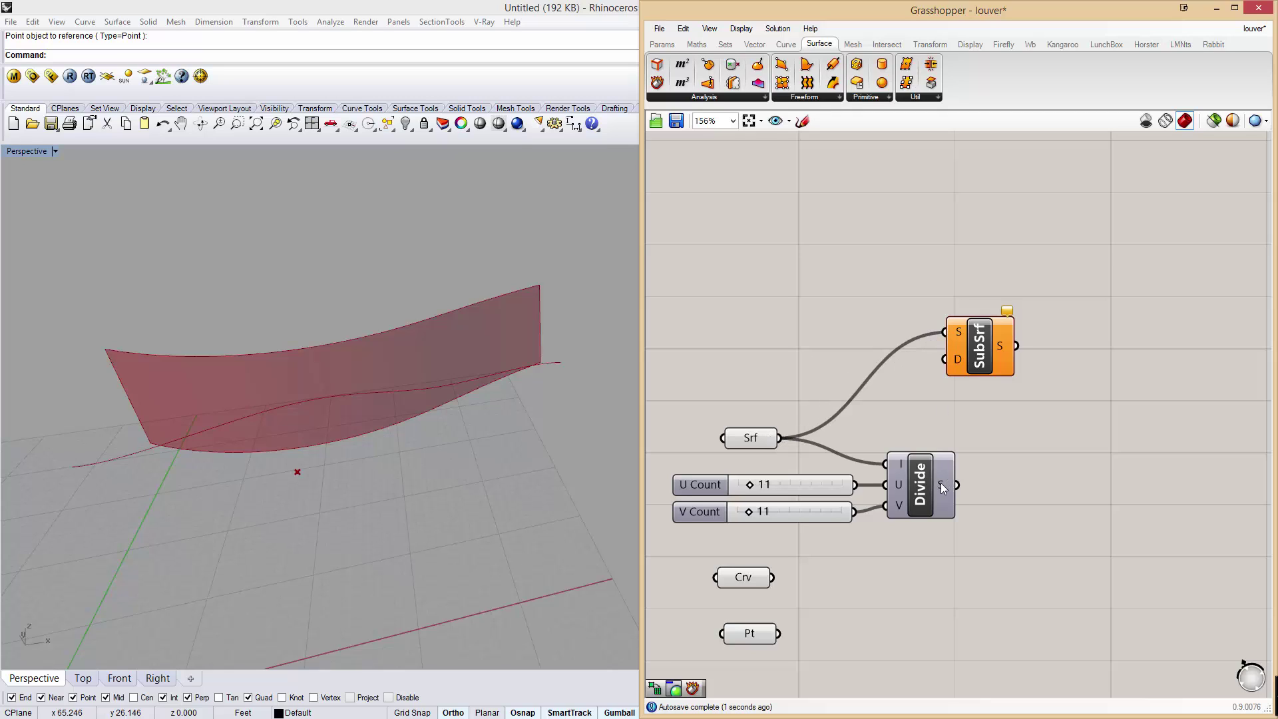
{"action": "left_click_drag", "start_coordinate": [941, 482], "coordinate": [946, 363]}
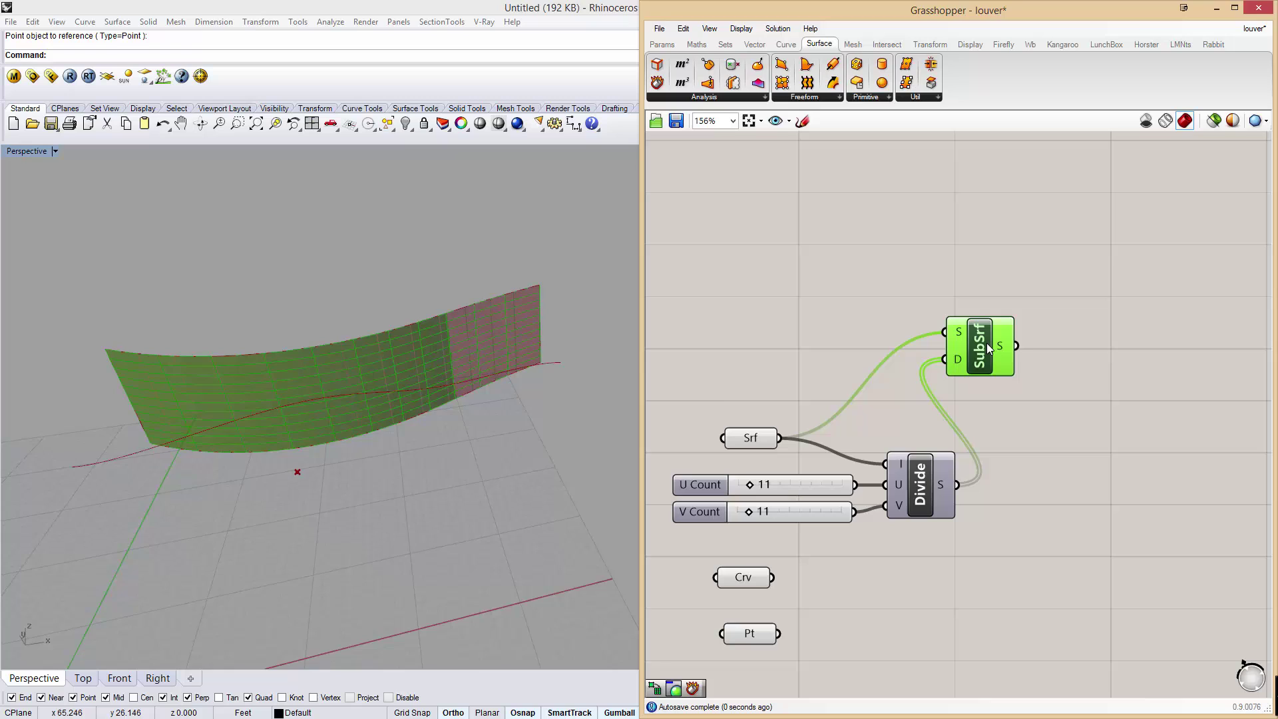
Turn off the preview of the Surface parameter so only the Isotrim panels display.
{"action": "scroll", "coordinate": [425, 325], "scroll_direction": "up", "scroll_amount": 6}
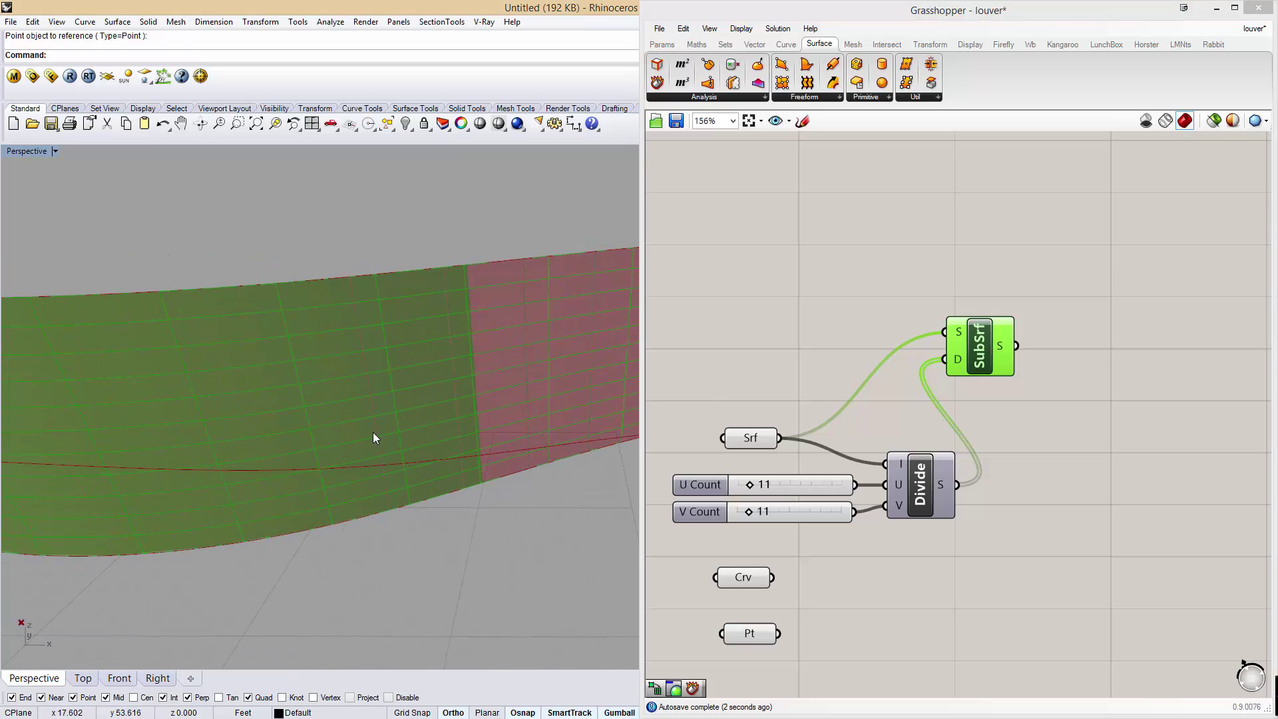
{"action": "left_click", "coordinate": [749, 445]}
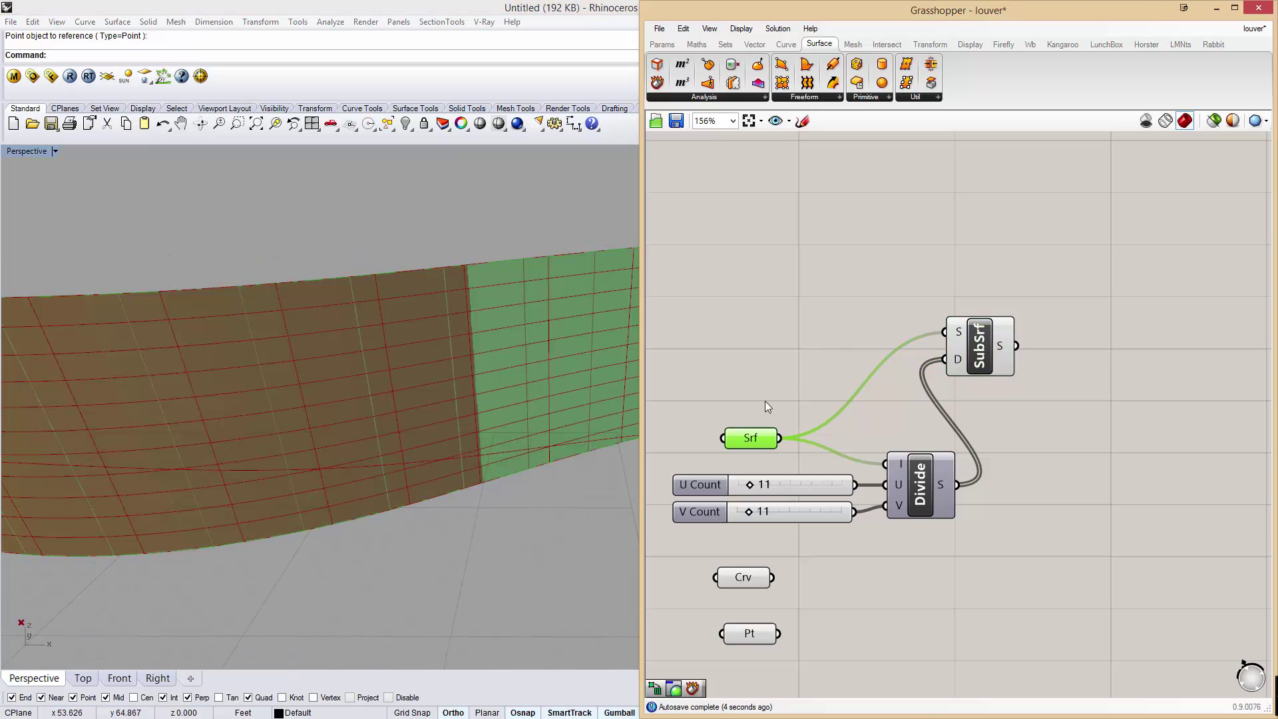
{"action": "right_click", "coordinate": [752, 440]}
{"action": "left_click", "coordinate": [739, 372]}
{"action": "left_click", "coordinate": [754, 441]}
{"action": "right_click", "coordinate": [753, 441]}
{"action": "left_click", "coordinate": [816, 415]}
Move the Isotrim component farther from the Surface parameter and inspect the subdivided panels in the Perspective viewport.
{"action": "left_click_drag", "start_coordinate": [954, 363], "coordinate": [1016, 357]}
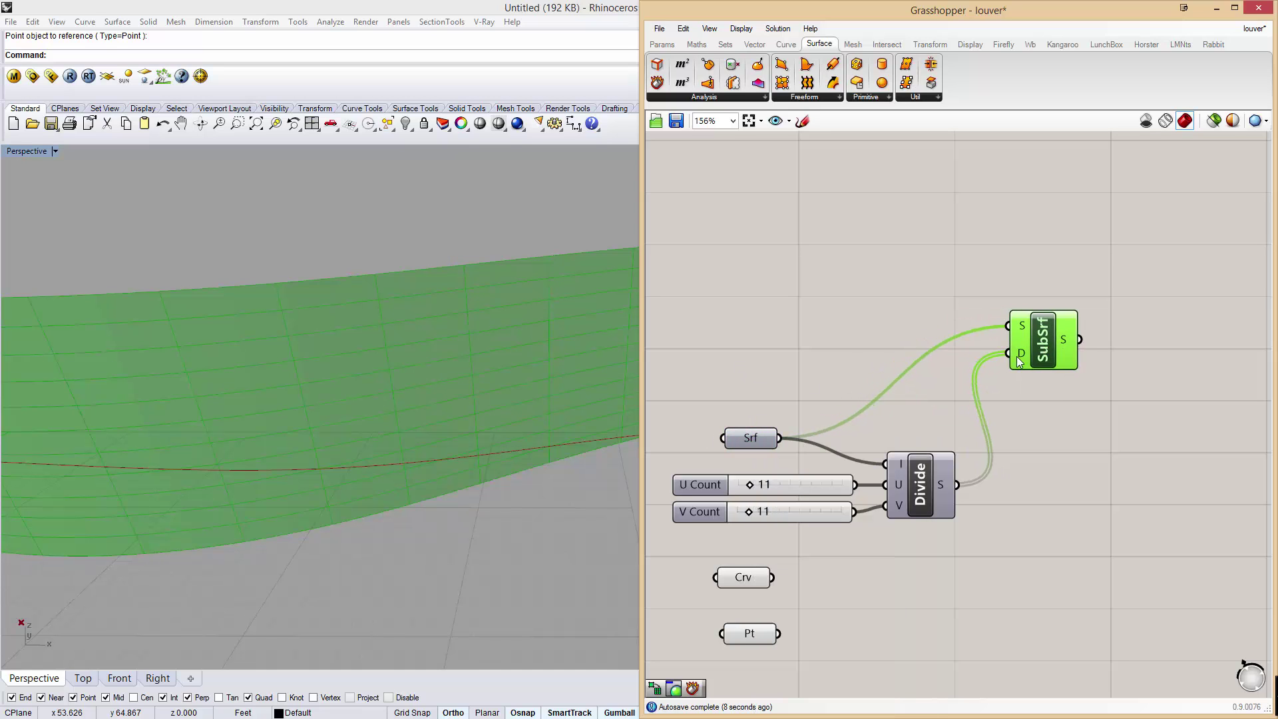
{"action": "left_click", "coordinate": [795, 337]}
{"action": "right_click_drag", "start_coordinate": [400, 346], "coordinate": [401, 347]}
{"action": "scroll", "coordinate": [399, 347], "scroll_direction": "down", "scroll_amount": 5}
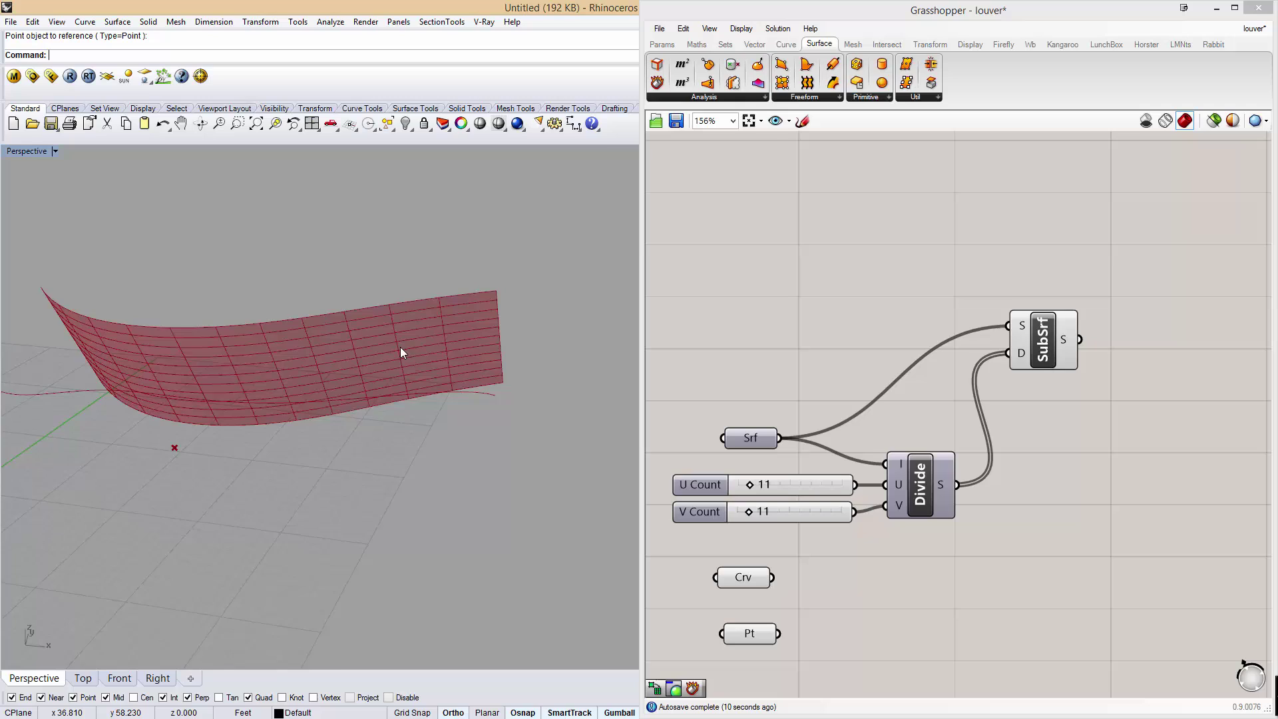
{"action": "scroll", "coordinate": [401, 352], "scroll_direction": "up", "scroll_amount": 2}
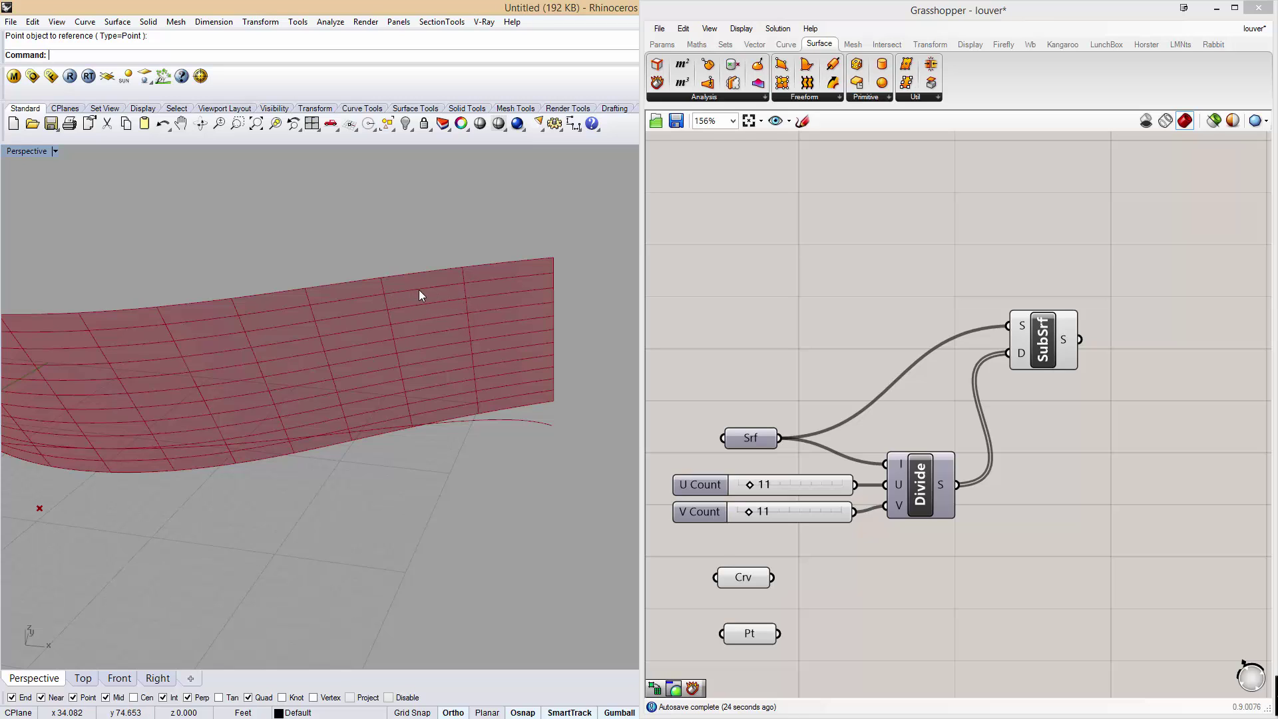
Add a Deconstruct Brep component after Isotrim and wire the Isotrim output into its B input.
{"action": "right_click_drag", "start_coordinate": [880, 353], "coordinate": [742, 353]}
{"action": "double_click", "coordinate": [981, 393]}
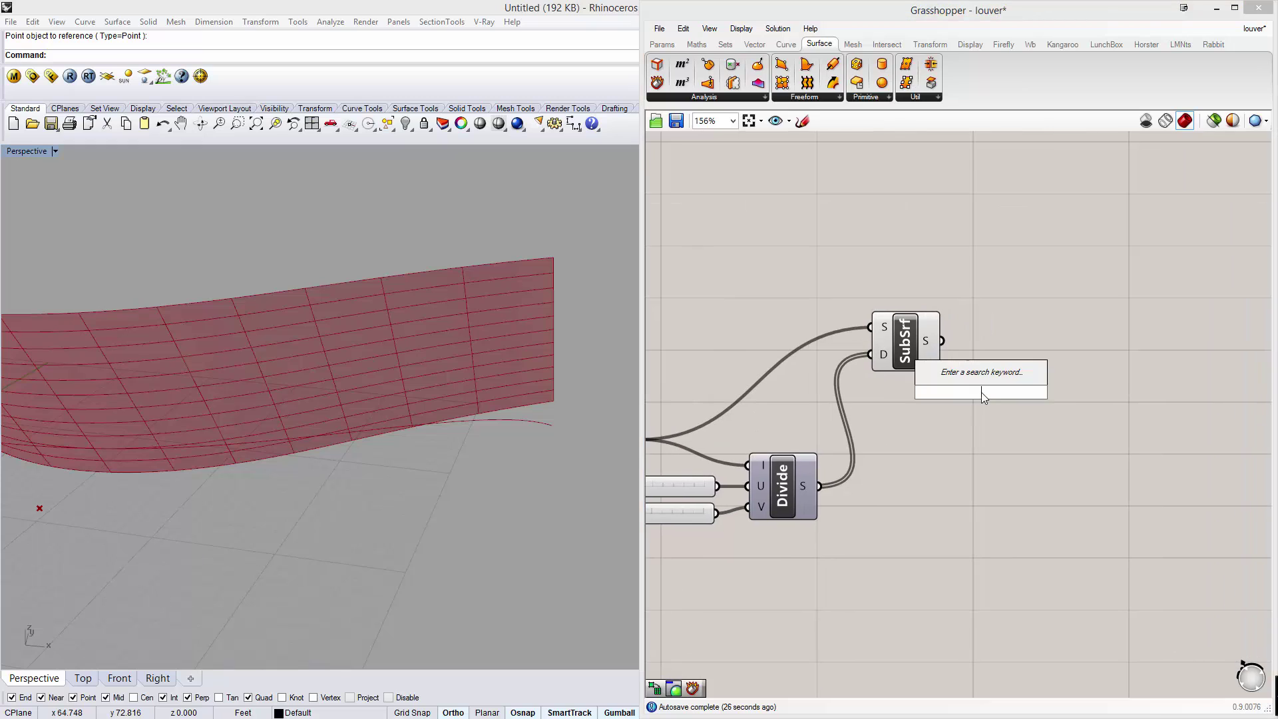
{"action": "type", "text": "decon"}
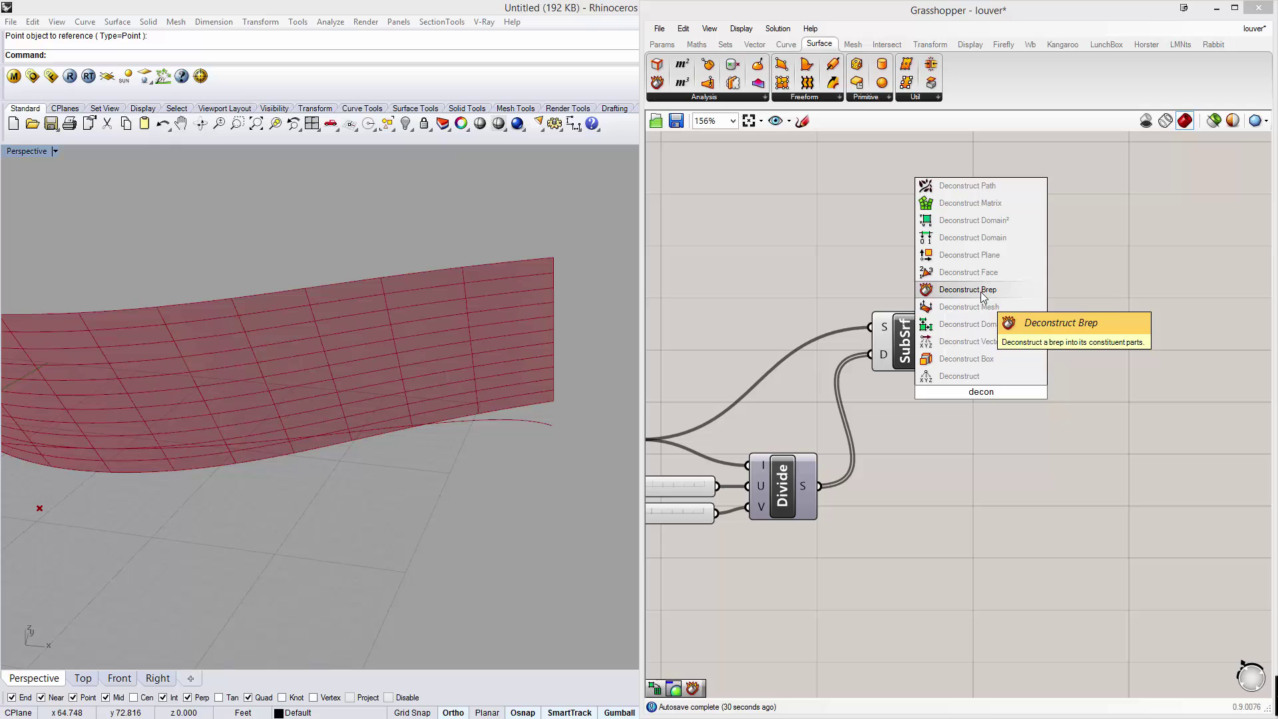
{"action": "left_click", "coordinate": [1004, 290]}
{"action": "left_click_drag", "start_coordinate": [941, 341], "coordinate": [1089, 396]}
{"action": "left_click", "coordinate": [1071, 391]}
Turn off the preview of the Isotrim component.
{"action": "left_click", "coordinate": [897, 346]}
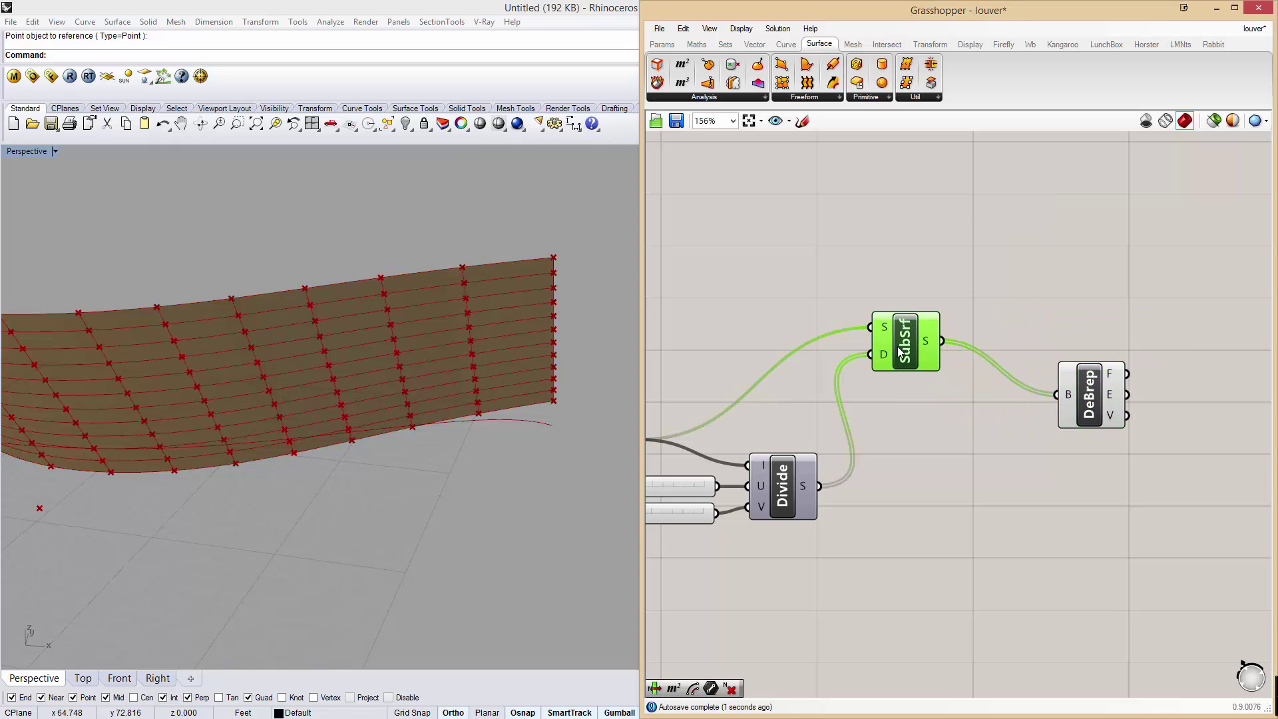
{"action": "left_click_drag", "start_coordinate": [939, 434], "coordinate": [866, 295]}
{"action": "right_click", "coordinate": [908, 277]}
{"action": "left_click", "coordinate": [966, 299]}
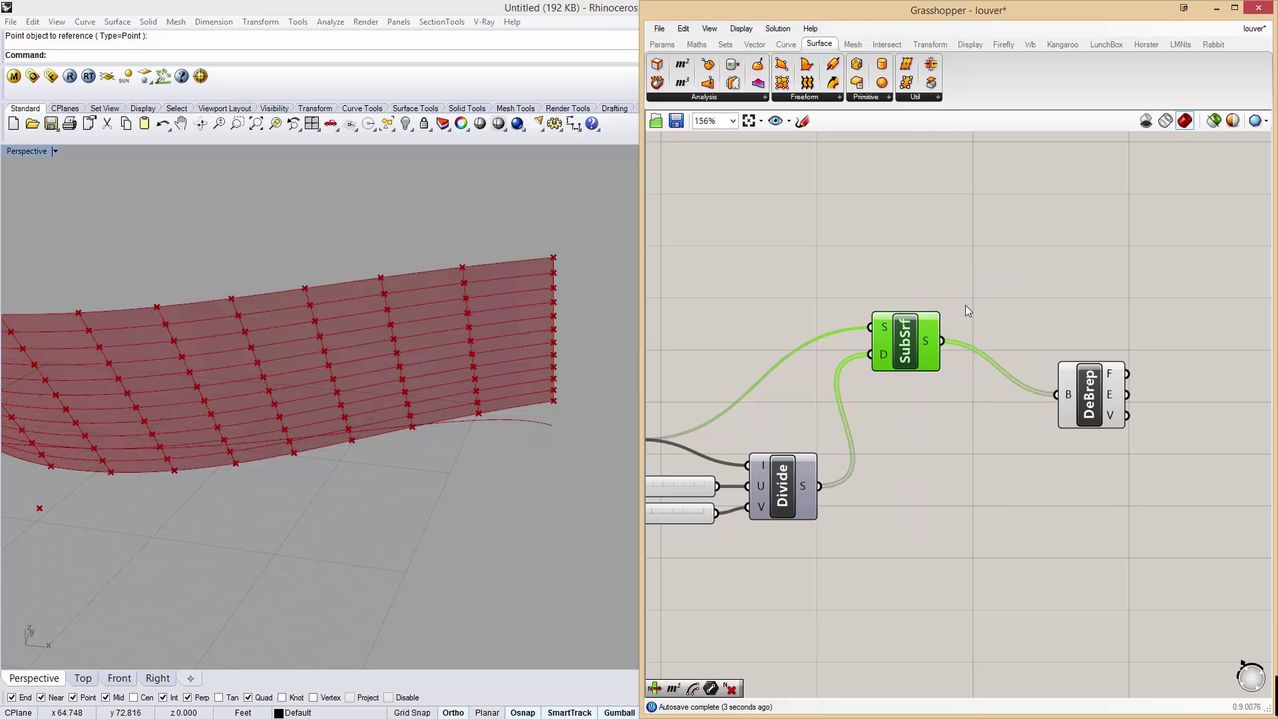
Select Deconstruct Brep and examine the panels' edges and corner vertices at the surface's lower corner in the Perspective viewport.
{"action": "right_click_drag", "start_coordinate": [1165, 357], "coordinate": [1003, 350]}
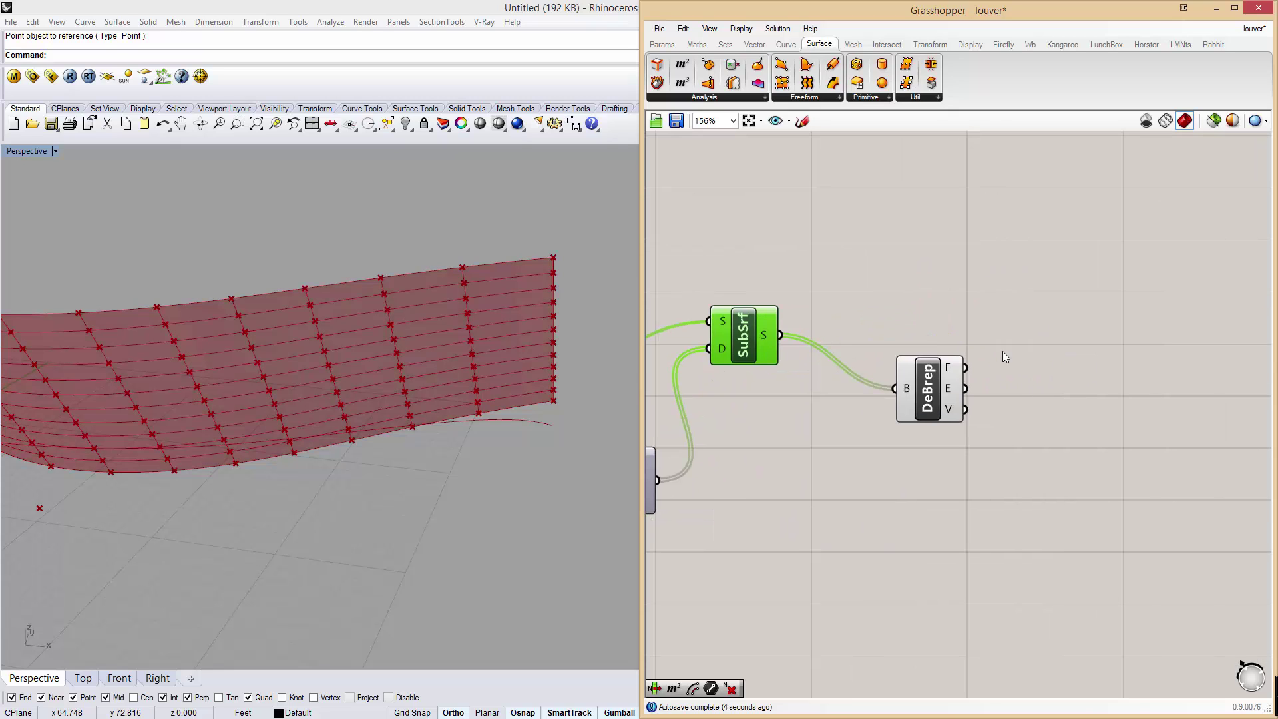
{"action": "left_click", "coordinate": [949, 367]}
{"action": "right_click_drag", "start_coordinate": [948, 410], "coordinate": [824, 384]}
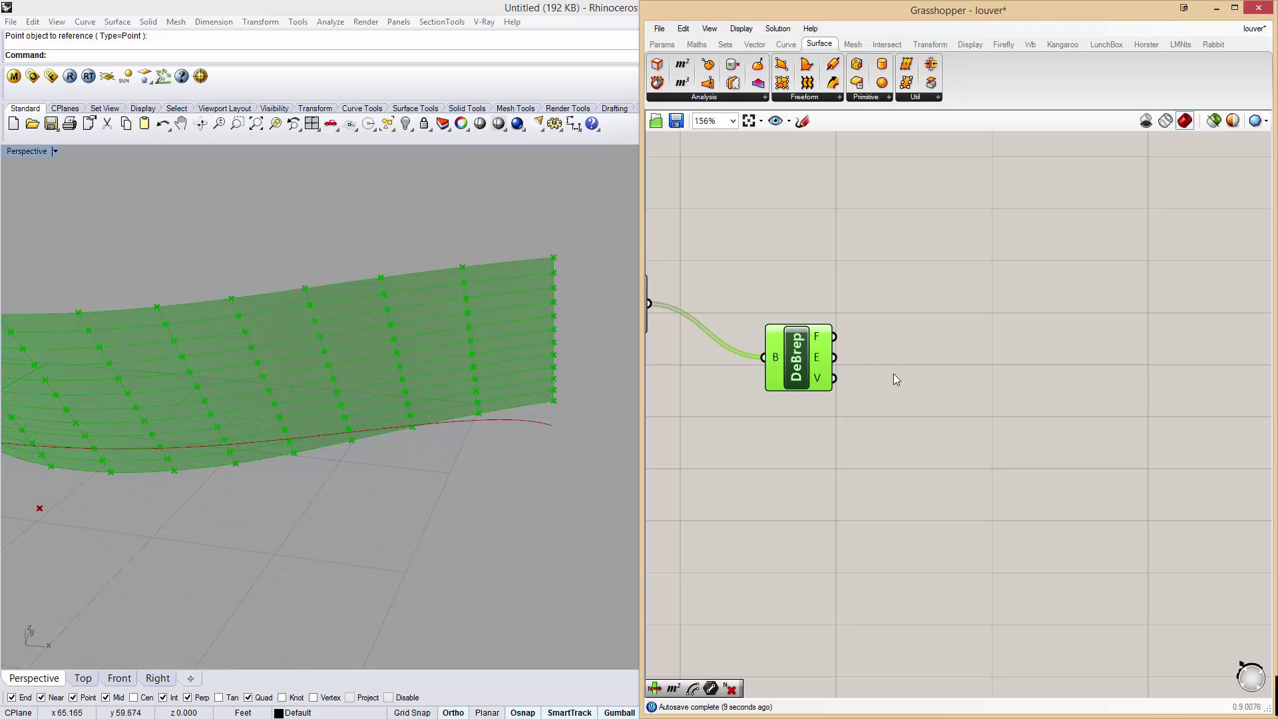
{"action": "left_click", "coordinate": [521, 402]}
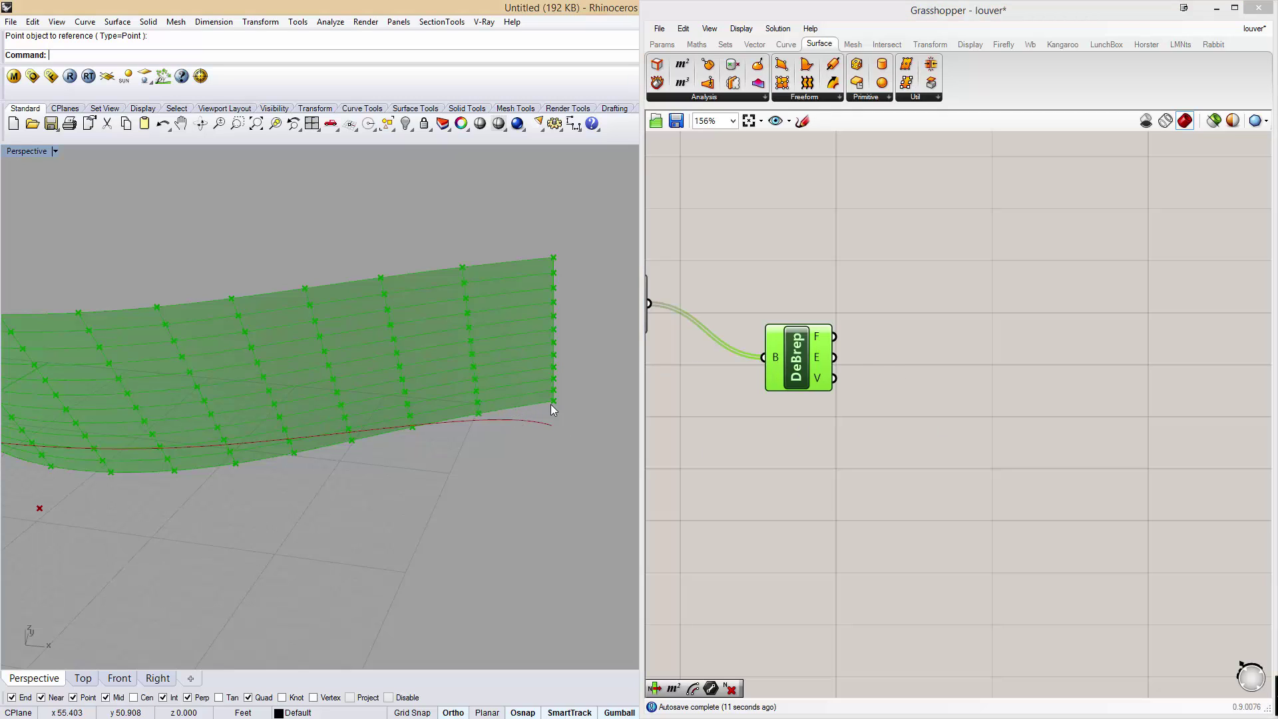
{"action": "scroll", "coordinate": [519, 400], "scroll_direction": "up", "scroll_amount": 3}
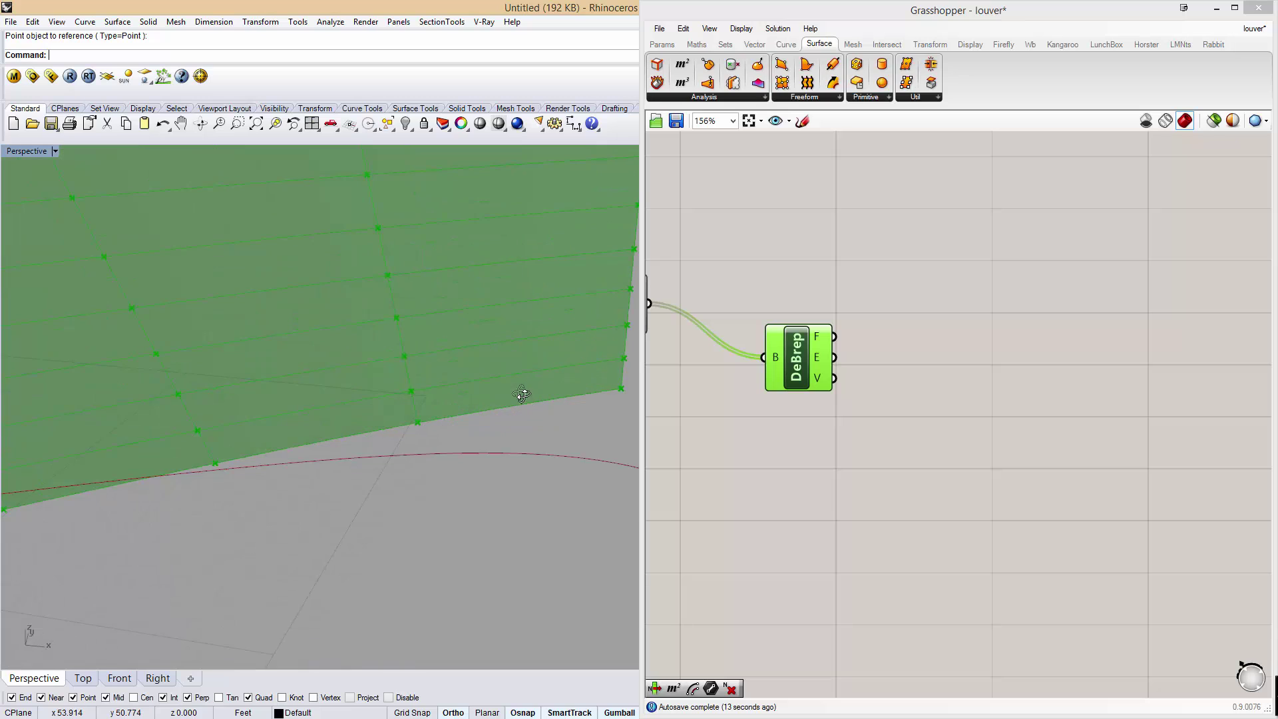
{"action": "scroll", "coordinate": [522, 395], "scroll_direction": "up", "scroll_amount": 1}
{"action": "left_click", "coordinate": [786, 477]}
{"action": "scroll", "coordinate": [400, 398], "scroll_direction": "up", "scroll_amount": 2}
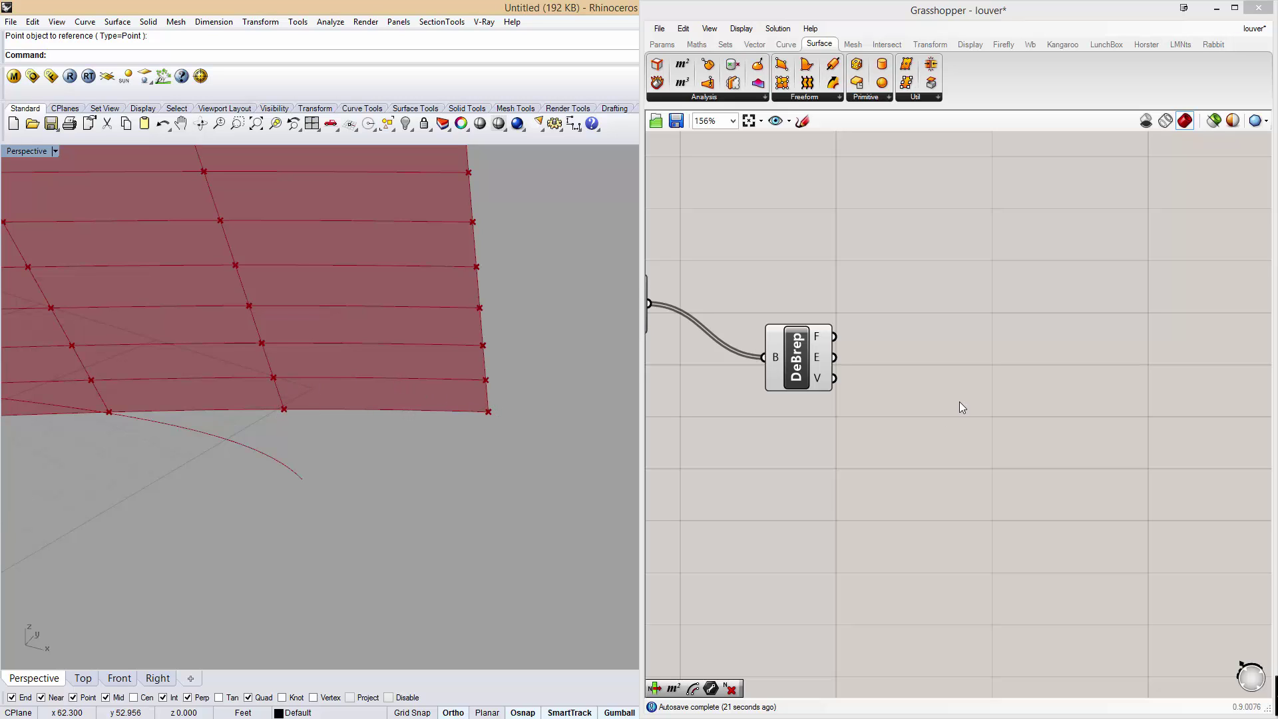
Add a List Item component below Deconstruct Brep's outputs and wire the edges output E into its L input.
{"action": "double_click", "coordinate": [912, 374]}
{"action": "type", "text": "list"}
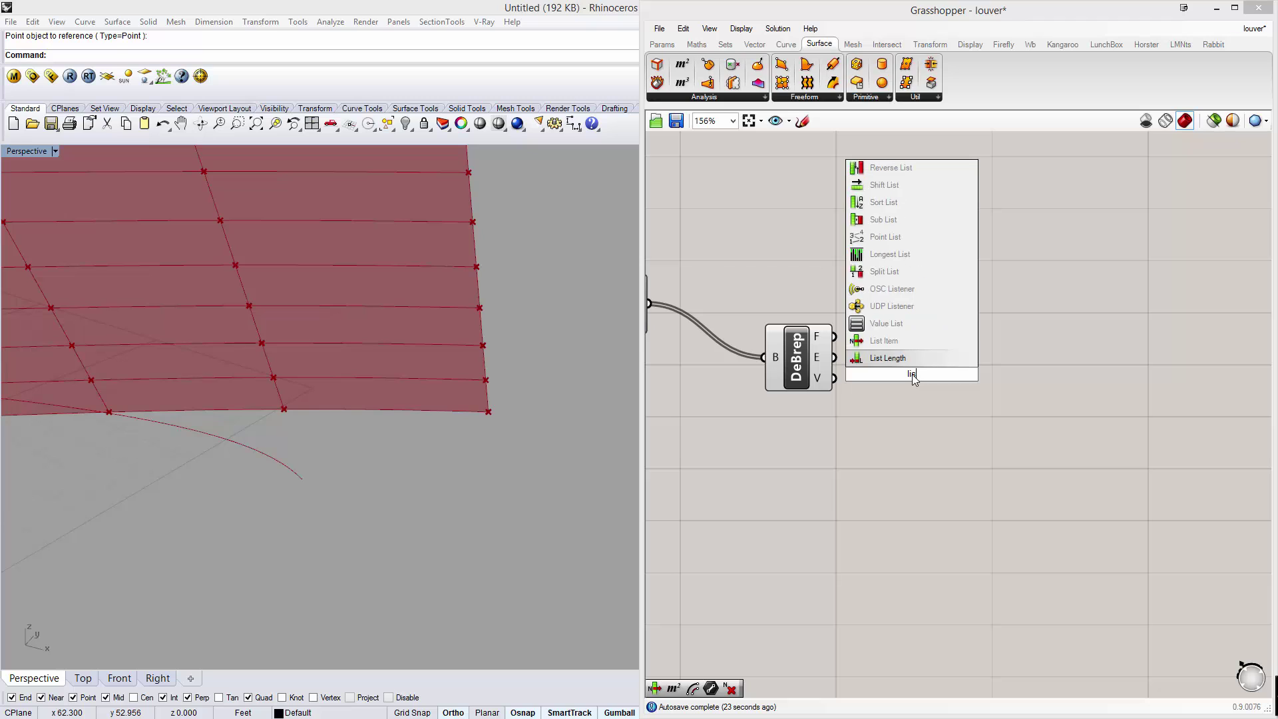
{"action": "type", "text": " i"}
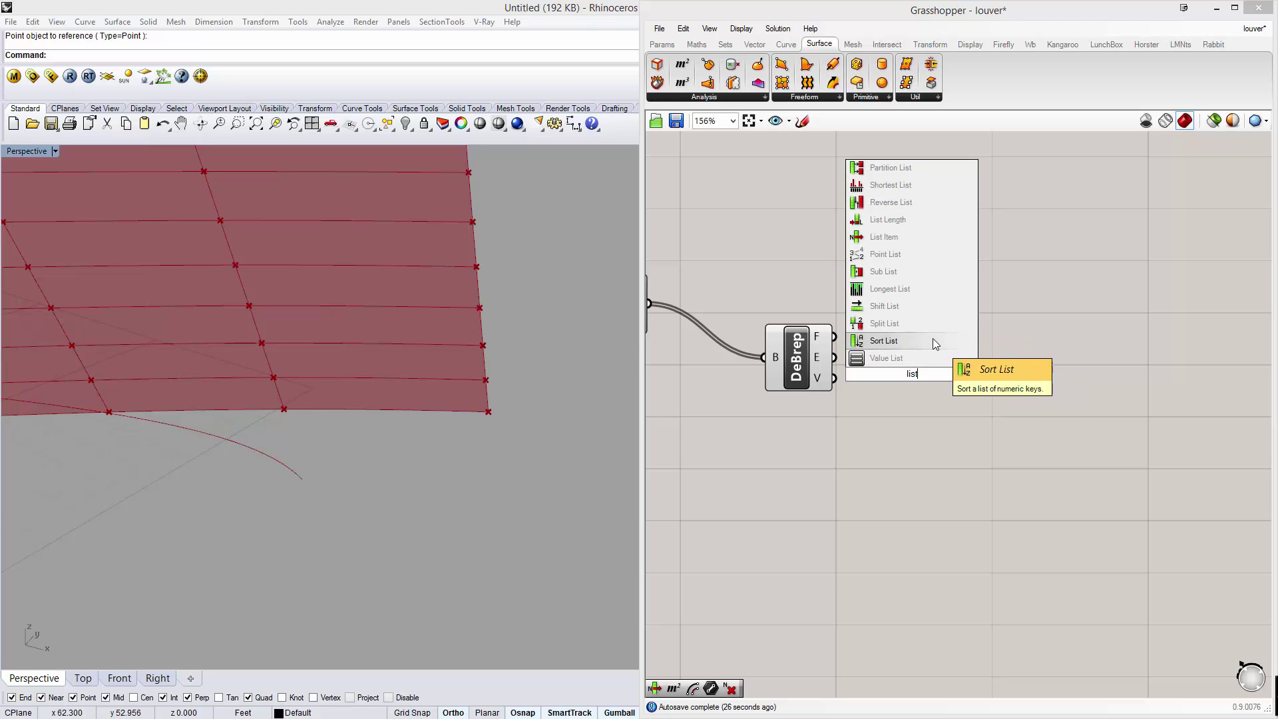
{"action": "type", "text": "te"}
{"action": "key", "text": "Return"}
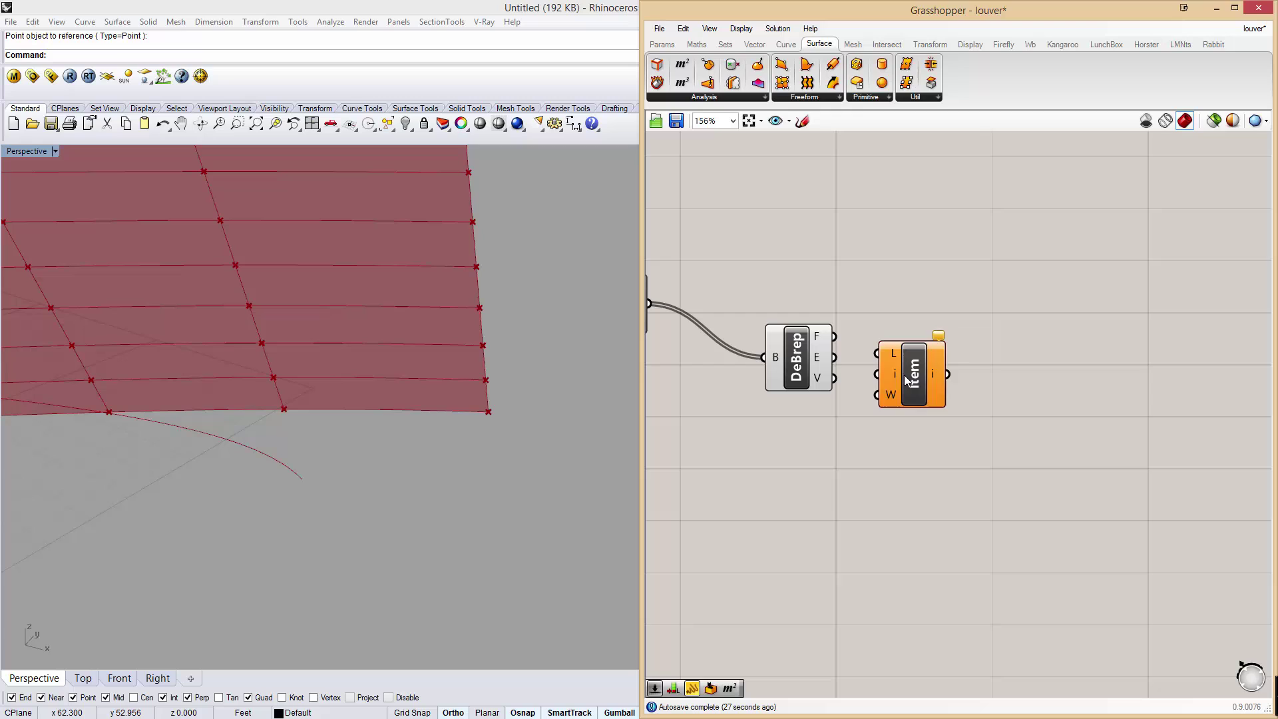
{"action": "left_click_drag", "start_coordinate": [834, 357], "coordinate": [948, 451]}
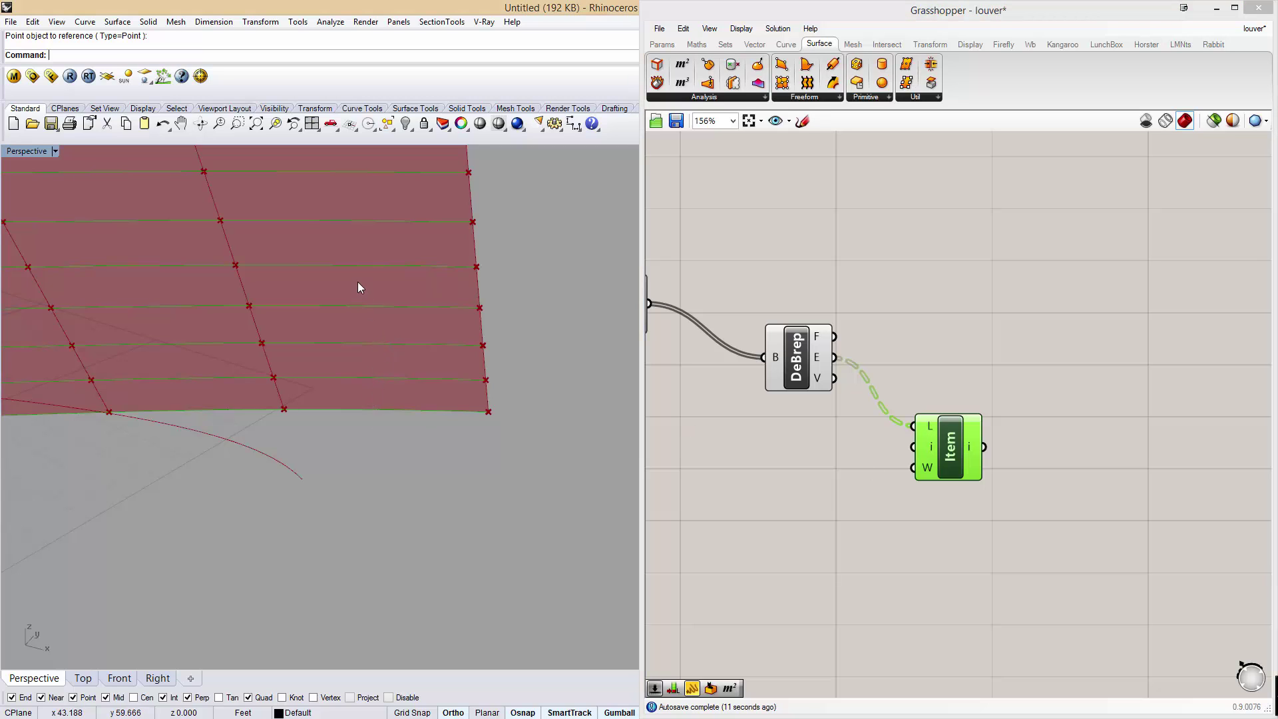
Raise the Deconstruct Brep component slightly and turn off its preview, leaving the List Item edges displayed.
{"action": "left_click", "coordinate": [382, 409]}
{"action": "left_click", "coordinate": [963, 383]}
{"action": "left_click_drag", "start_coordinate": [801, 357], "coordinate": [810, 338]}
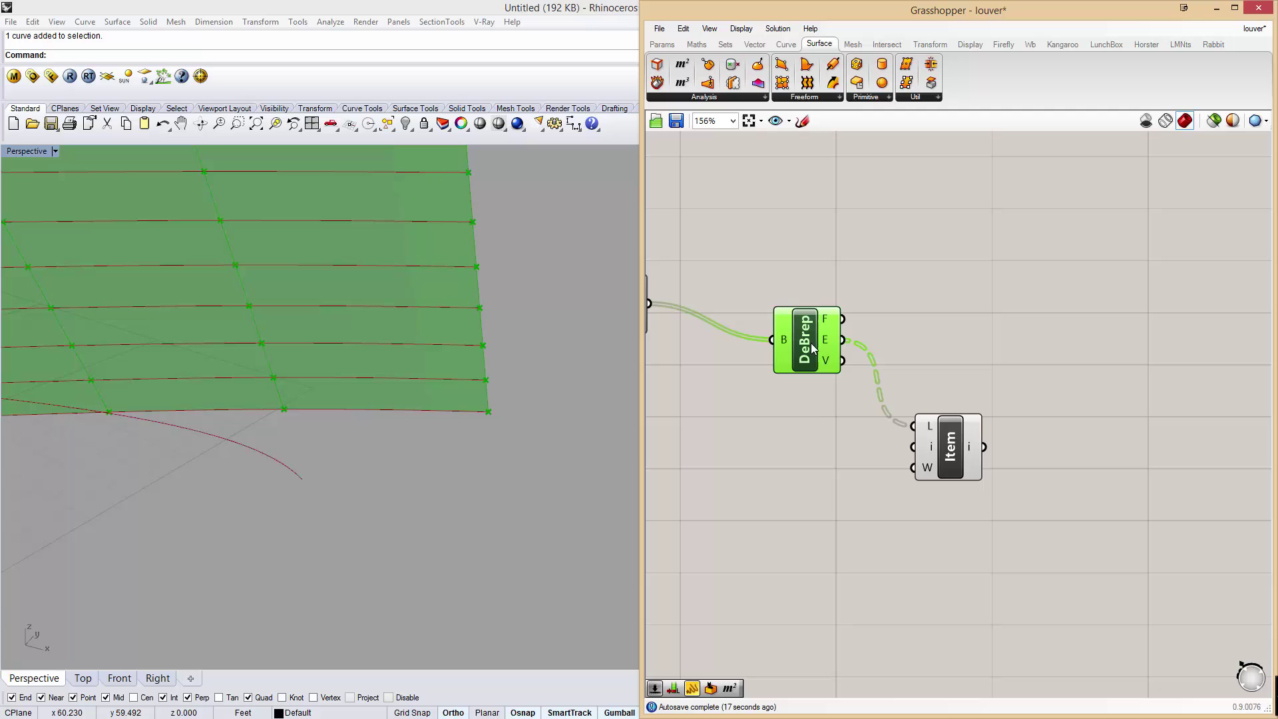
{"action": "right_click_drag", "start_coordinate": [850, 442], "coordinate": [908, 486]}
{"action": "right_click", "coordinate": [865, 377]}
{"action": "left_click", "coordinate": [882, 403]}
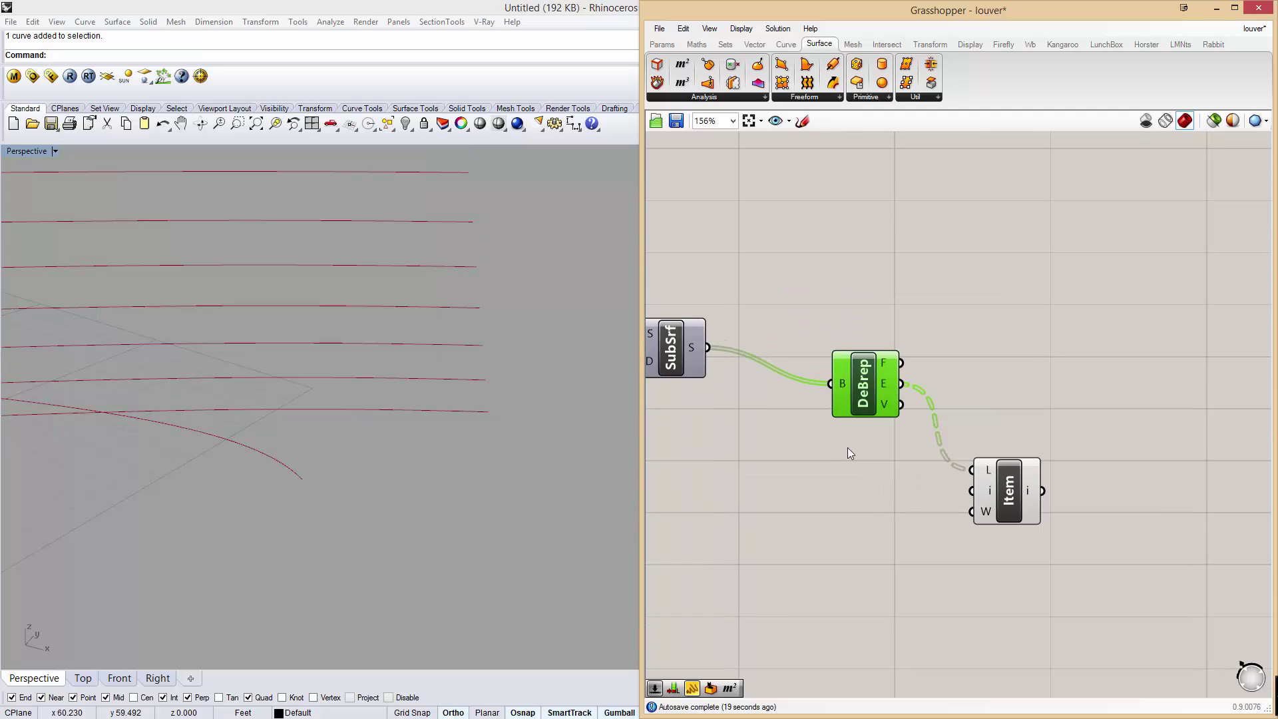
Select the List Item component and examine the extracted horizontal panel edges in the Perspective viewport.
{"action": "left_click", "coordinate": [848, 447]}
{"action": "left_click", "coordinate": [992, 495]}
{"action": "right_click_drag", "start_coordinate": [383, 323], "coordinate": [459, 341]}
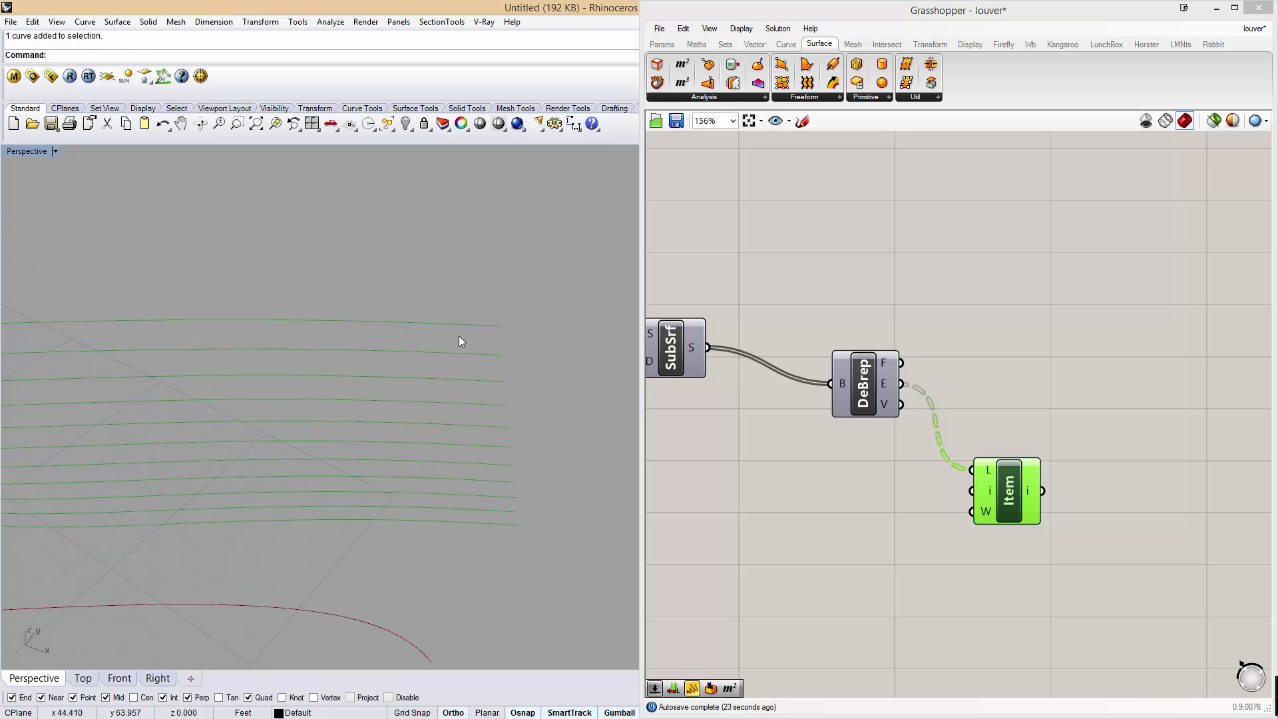
{"action": "left_click", "coordinate": [885, 545]}
{"action": "scroll", "coordinate": [979, 426], "scroll_direction": "down", "scroll_amount": 5}
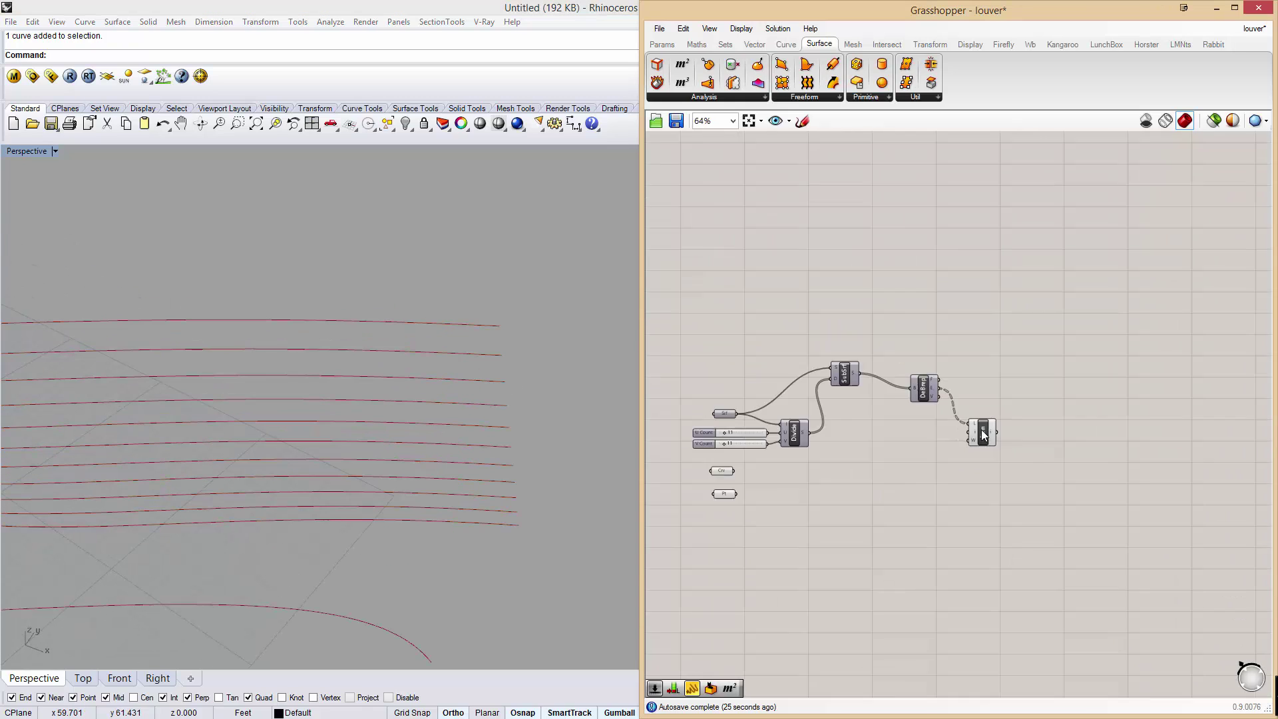
{"action": "scroll", "coordinate": [985, 431], "scroll_direction": "up", "scroll_amount": 2}
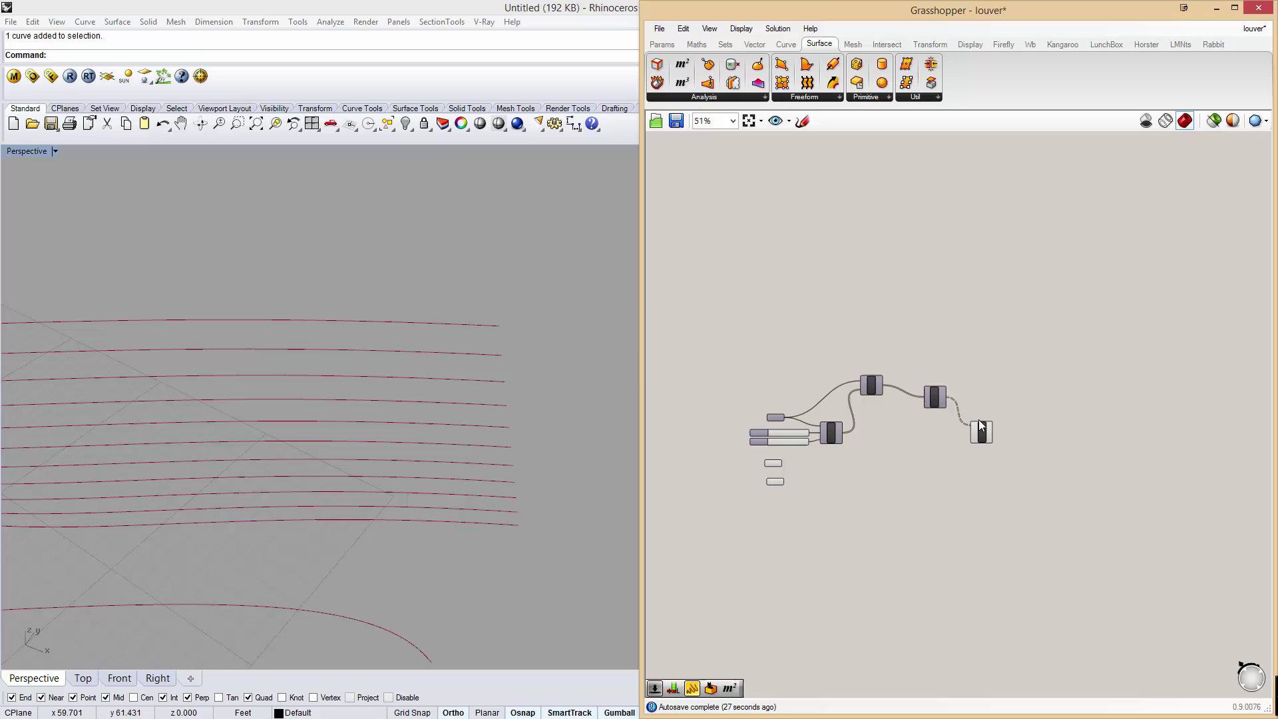
{"action": "right_click_drag", "start_coordinate": [938, 452], "coordinate": [892, 447]}
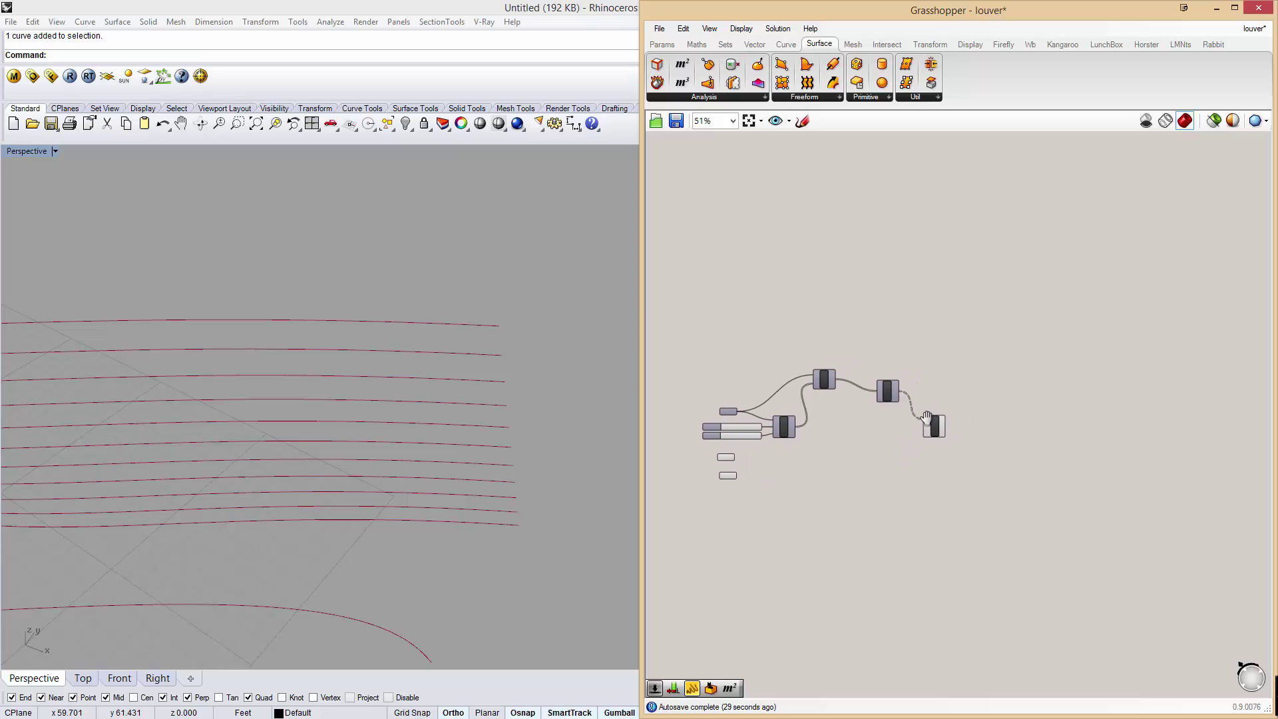
{"action": "right_click_drag", "start_coordinate": [426, 439], "coordinate": [468, 402]}
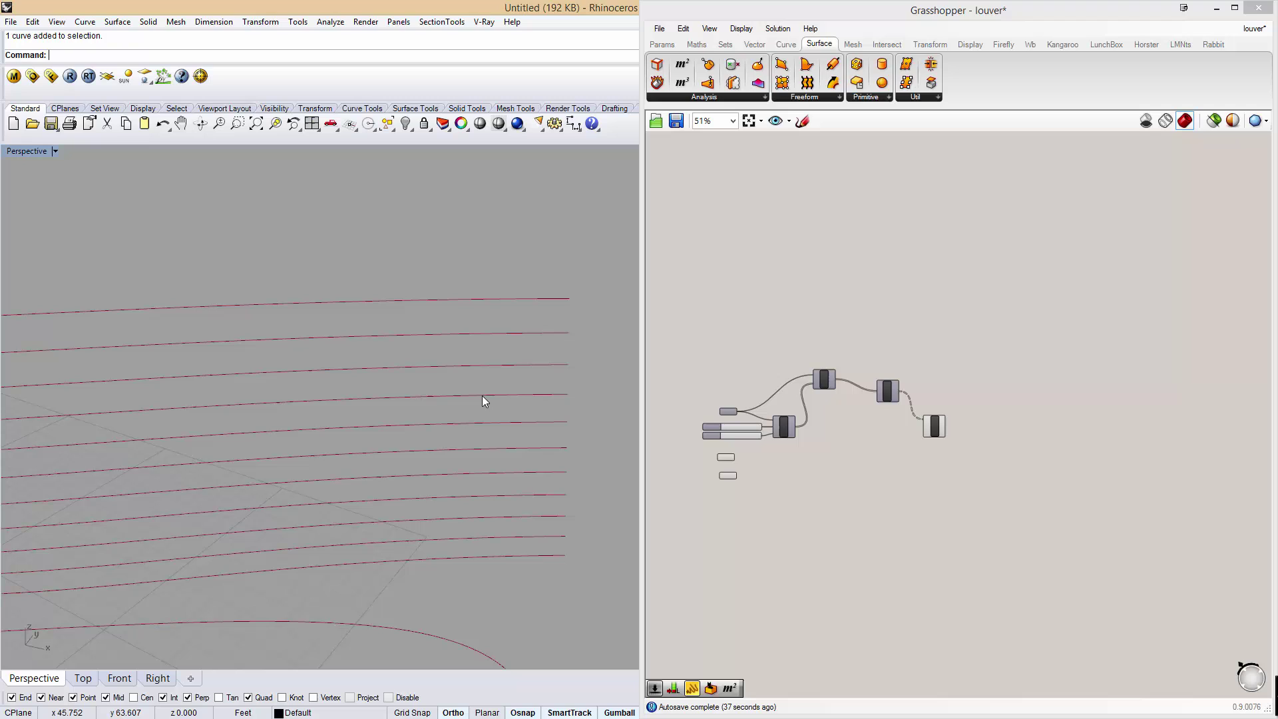
Add a Point On Curve component after List Item and wire the List Item output into it, keeping the 0.50 parameter.
{"action": "scroll", "coordinate": [942, 434], "scroll_direction": "up", "scroll_amount": 4}
{"action": "double_click", "coordinate": [999, 428]}
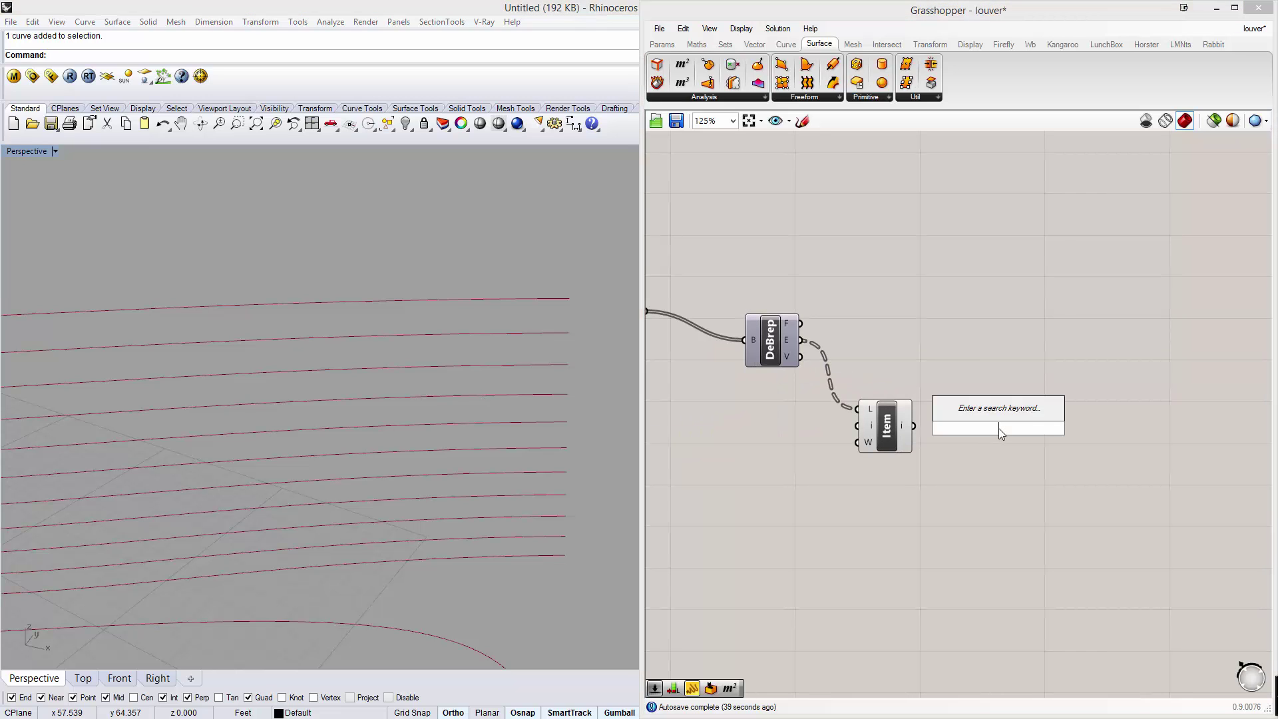
{"action": "type", "text": "curve on"}
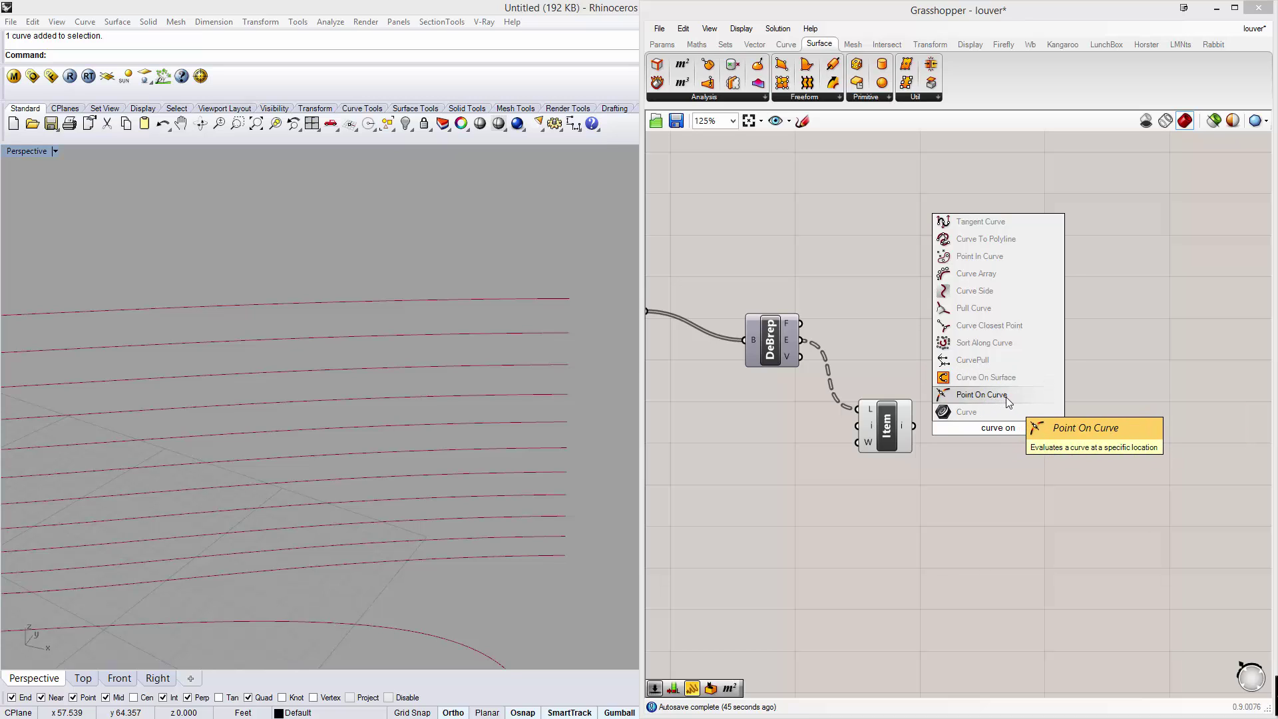
{"action": "left_click", "coordinate": [999, 397]}
{"action": "left_click_drag", "start_coordinate": [916, 428], "coordinate": [997, 430]}
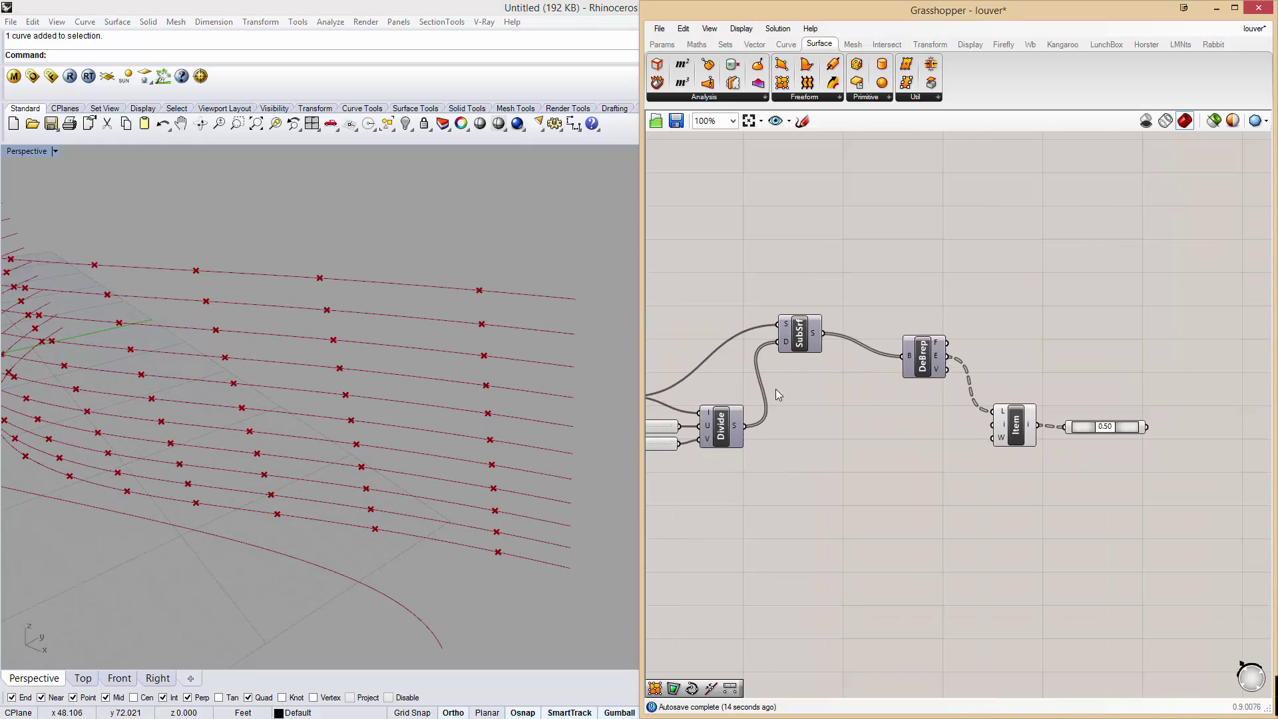
Turn on the preview of the referenced surface parameter and check the edge midpoints against the surface.
{"action": "left_click", "coordinate": [751, 383]}
{"action": "right_click", "coordinate": [750, 382]}
{"action": "left_click", "coordinate": [786, 408]}
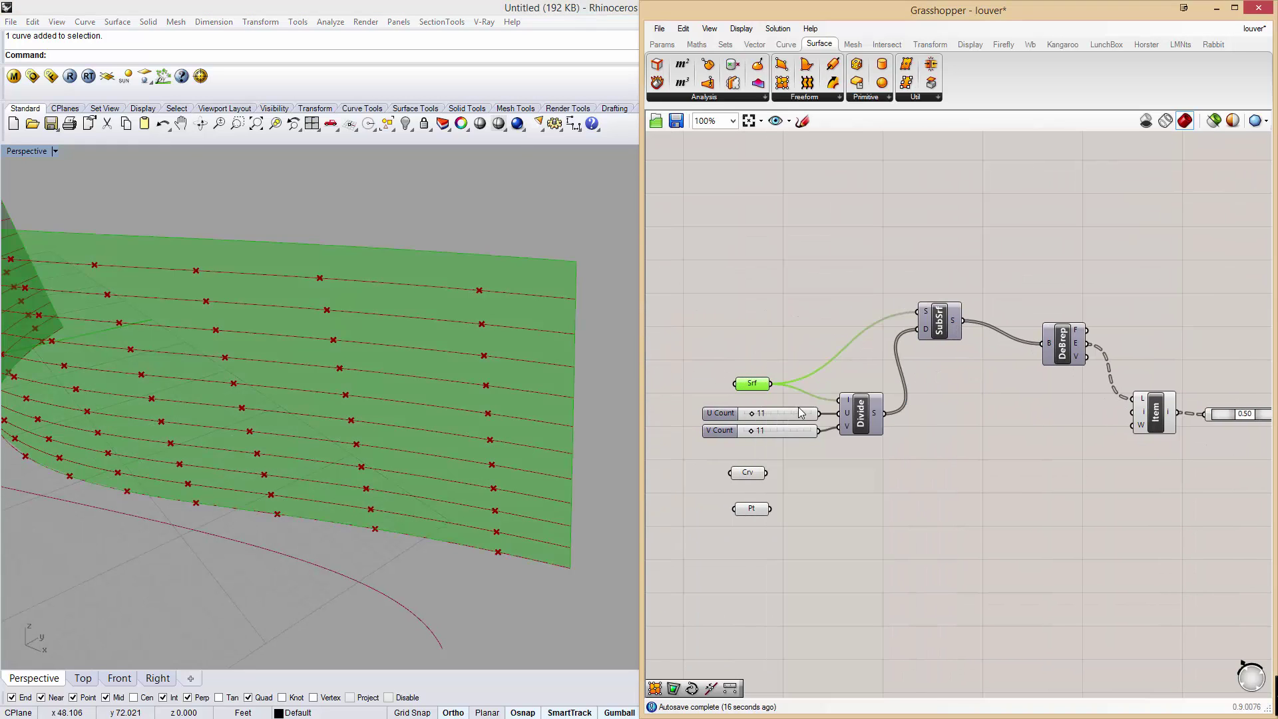
{"action": "right_click_drag", "start_coordinate": [1072, 464], "coordinate": [904, 455]}
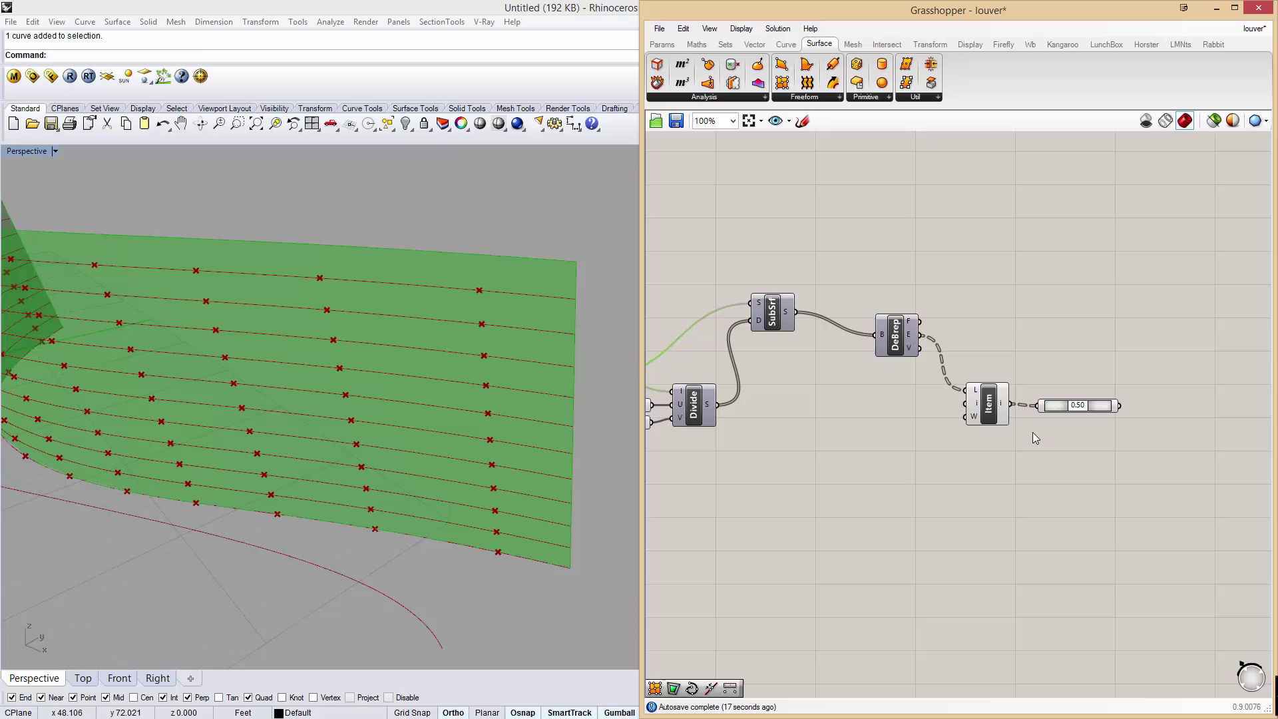
{"action": "left_click", "coordinate": [987, 410]}
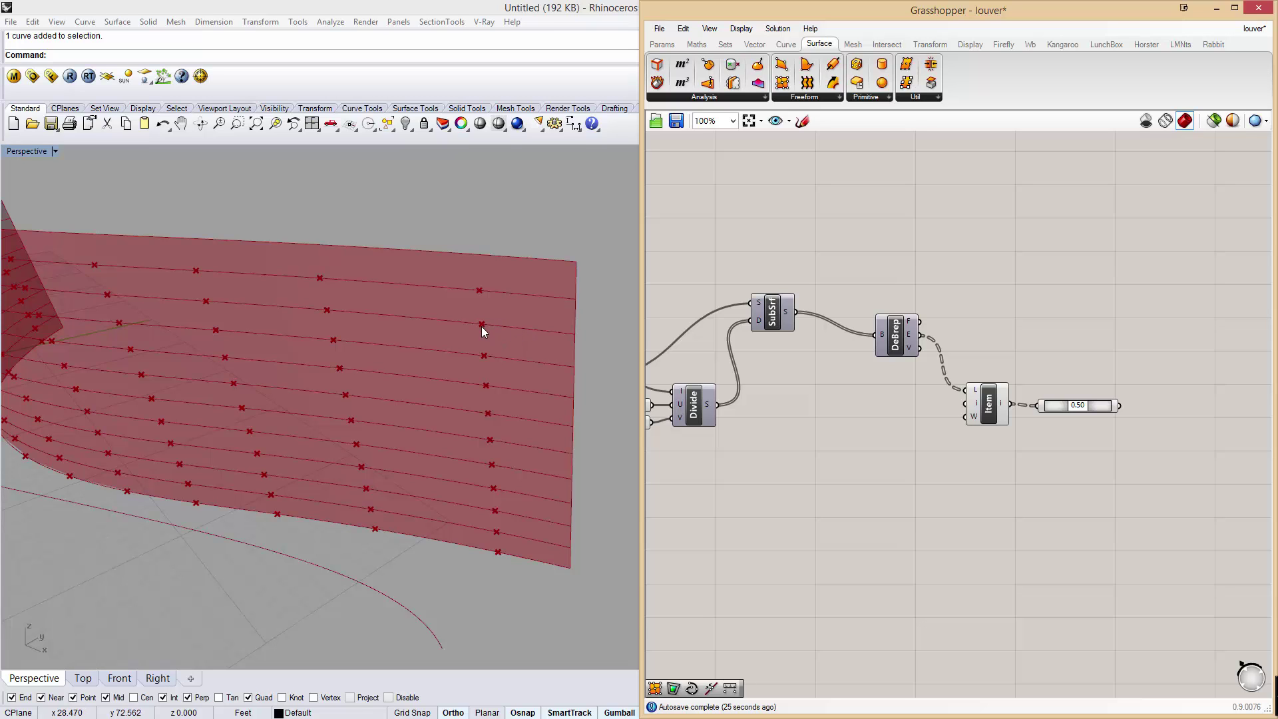
{"action": "mouse_move", "coordinate": [481, 326]}
{"action": "right_mouse_down"}
{"action": "mouse_move", "coordinate": [507, 344]}
{"action": "mouse_move", "coordinate": [488, 356]}
{"action": "mouse_move", "coordinate": [487, 337]}
{"action": "right_mouse_up"}
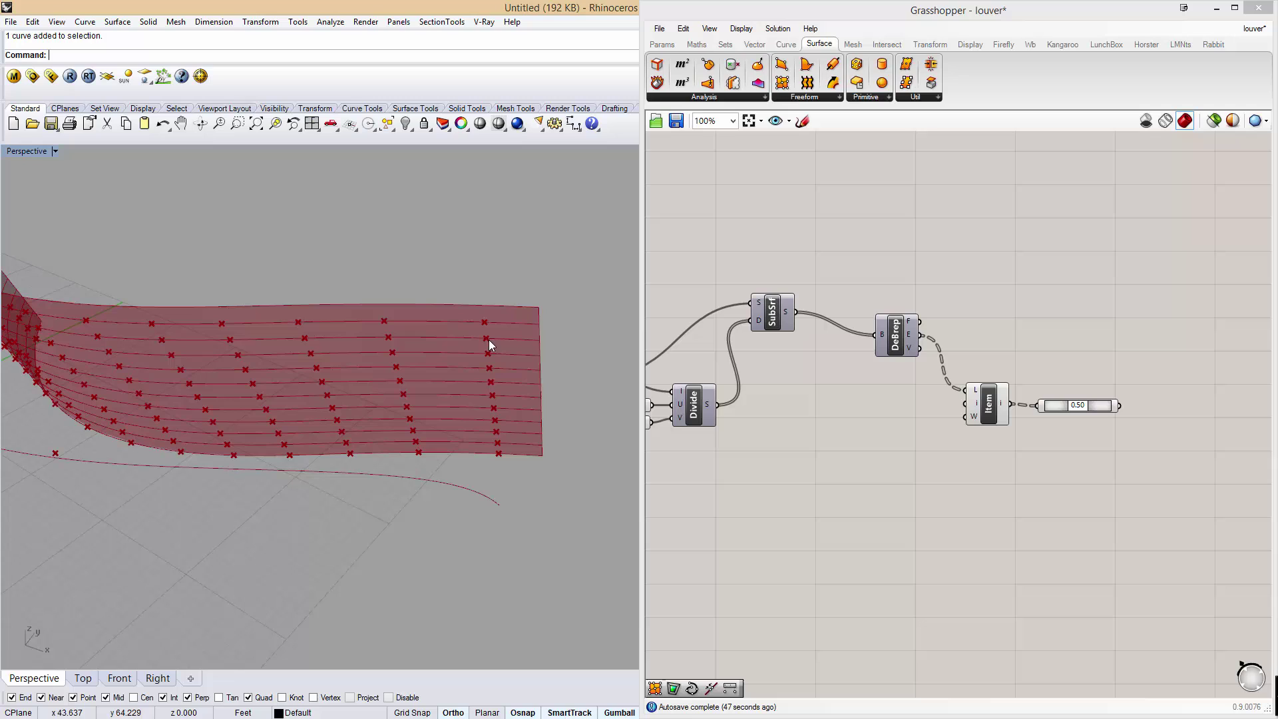
Add a Surface Closest Point component above the Point On Curve component.
{"action": "double_click", "coordinate": [1024, 293]}
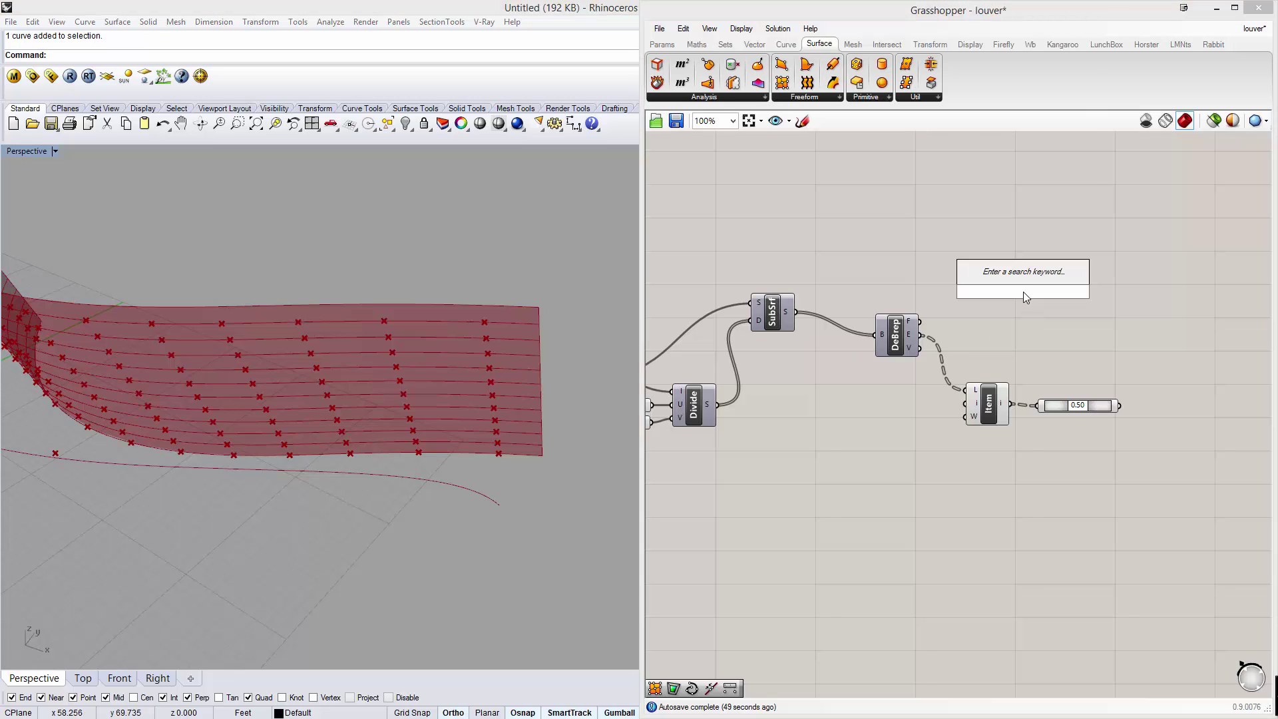
{"action": "type", "text": "surface c"}
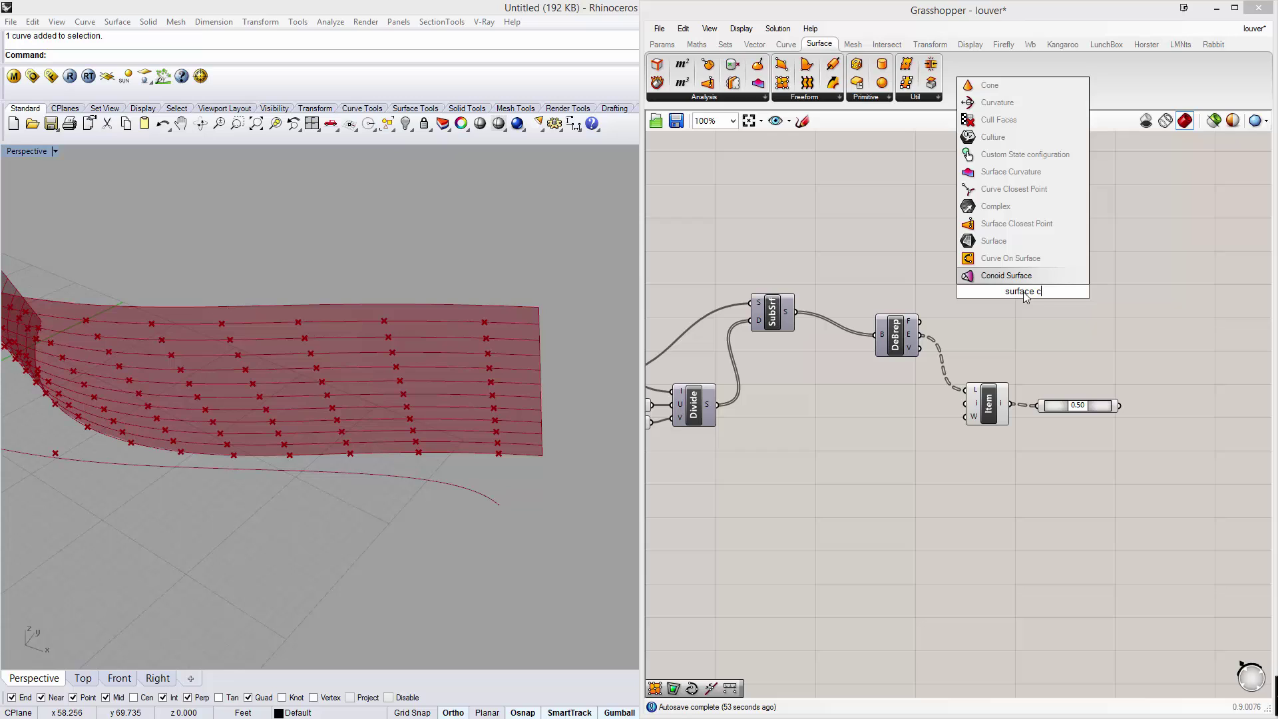
{"action": "left_click", "coordinate": [1032, 225]}
{"action": "right_click_drag", "start_coordinate": [1013, 302], "coordinate": [1077, 291]}
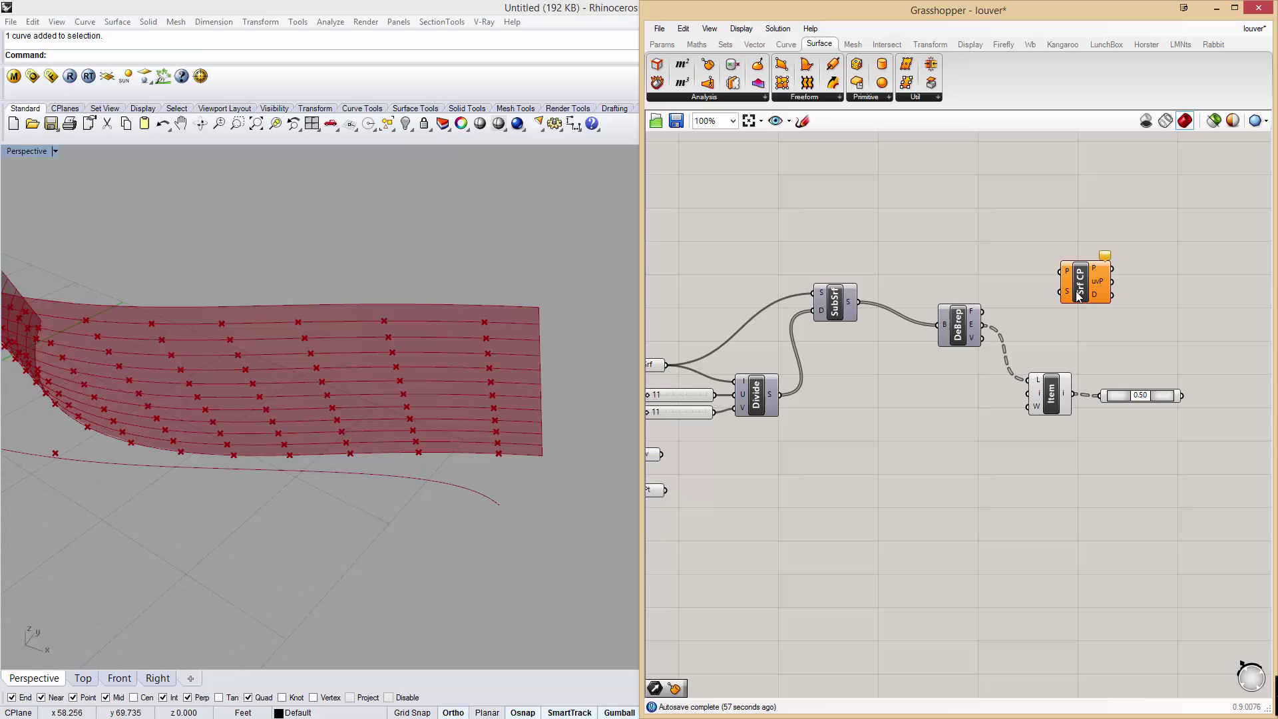
Wire the Point On Curve output into Surface Closest Point's P input and the referenced surface into S, and shift the component farther along the chain.
{"action": "left_click_drag", "start_coordinate": [1182, 396], "coordinate": [1175, 285]}
{"action": "right_click_drag", "start_coordinate": [691, 350], "coordinate": [738, 350]}
{"action": "left_click_drag", "start_coordinate": [714, 367], "coordinate": [1183, 291]}
{"action": "right_click_drag", "start_coordinate": [1185, 322], "coordinate": [1001, 369]}
{"action": "left_click_drag", "start_coordinate": [1019, 334], "coordinate": [1096, 385]}
{"action": "left_click", "coordinate": [1103, 426]}
{"action": "scroll", "coordinate": [1053, 398], "scroll_direction": "up", "scroll_amount": 4}
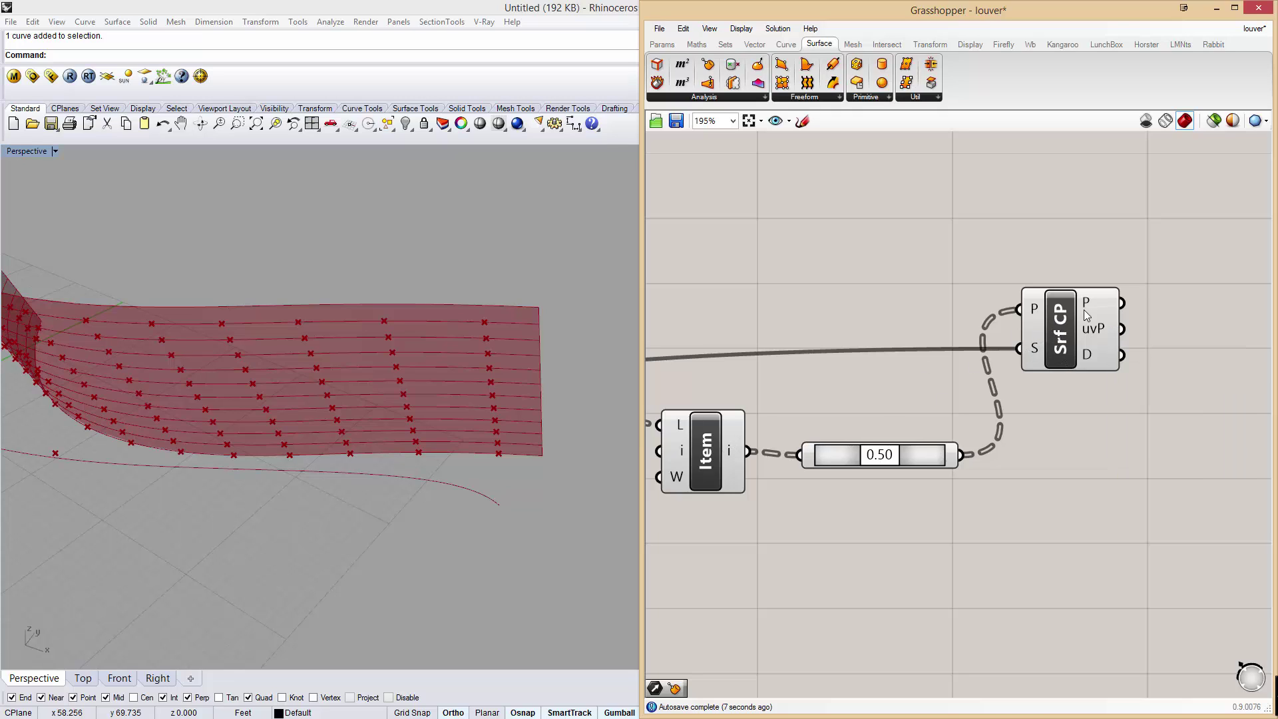
Add an Evaluate Surface component after Surface Closest Point.
{"action": "mouse_move", "coordinate": [1100, 331]}
{"action": "right_click_drag", "start_coordinate": [859, 382], "coordinate": [789, 401]}
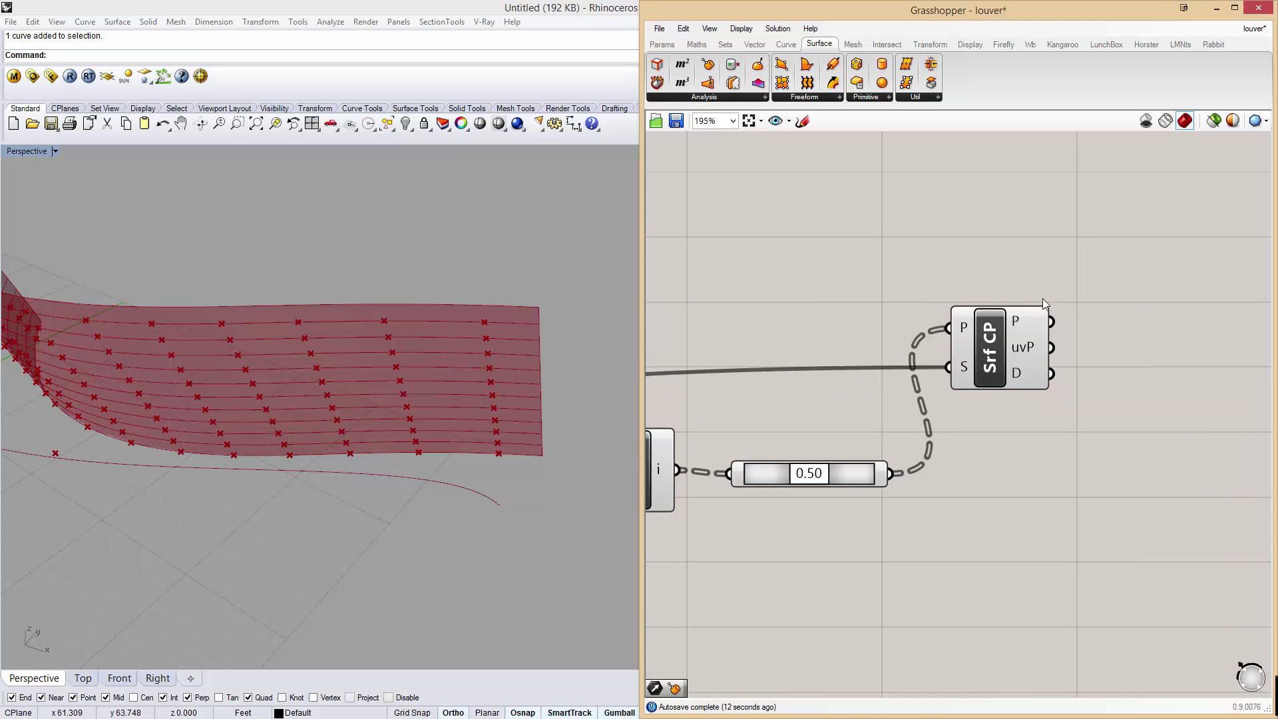
{"action": "double_click", "coordinate": [1124, 290]}
{"action": "type", "text": "eval"}
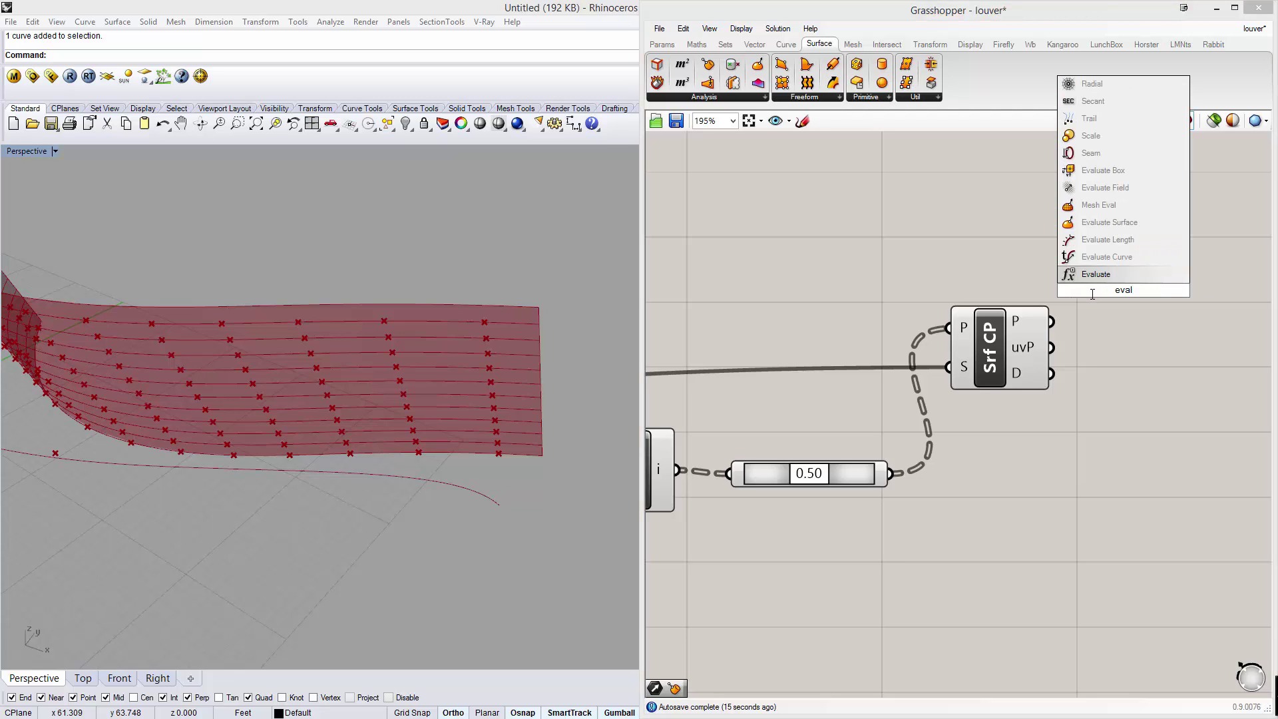
{"action": "type", "text": " sur"}
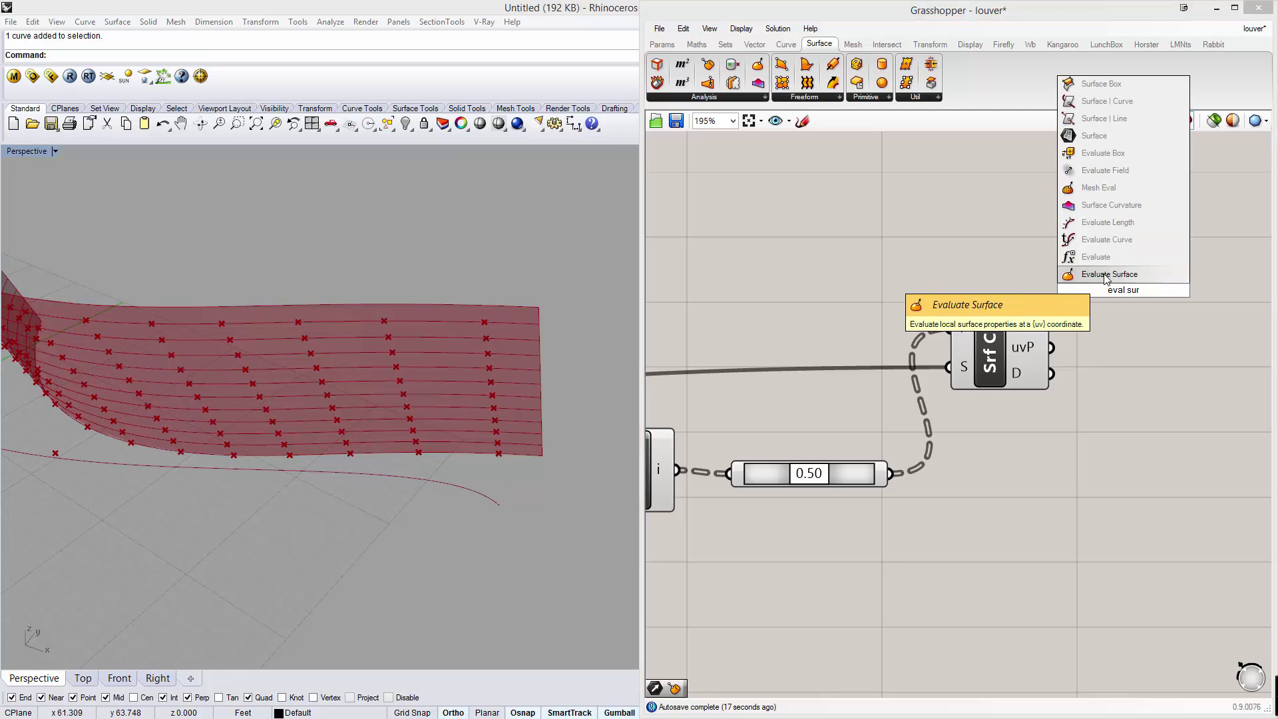
{"action": "left_click", "coordinate": [1125, 276]}
Wire the referenced surface into Evaluate Surface's S input and the uvP output into its uv input, and inspect the resulting frames.
{"action": "scroll", "coordinate": [1125, 280], "scroll_direction": "down", "scroll_amount": 5}
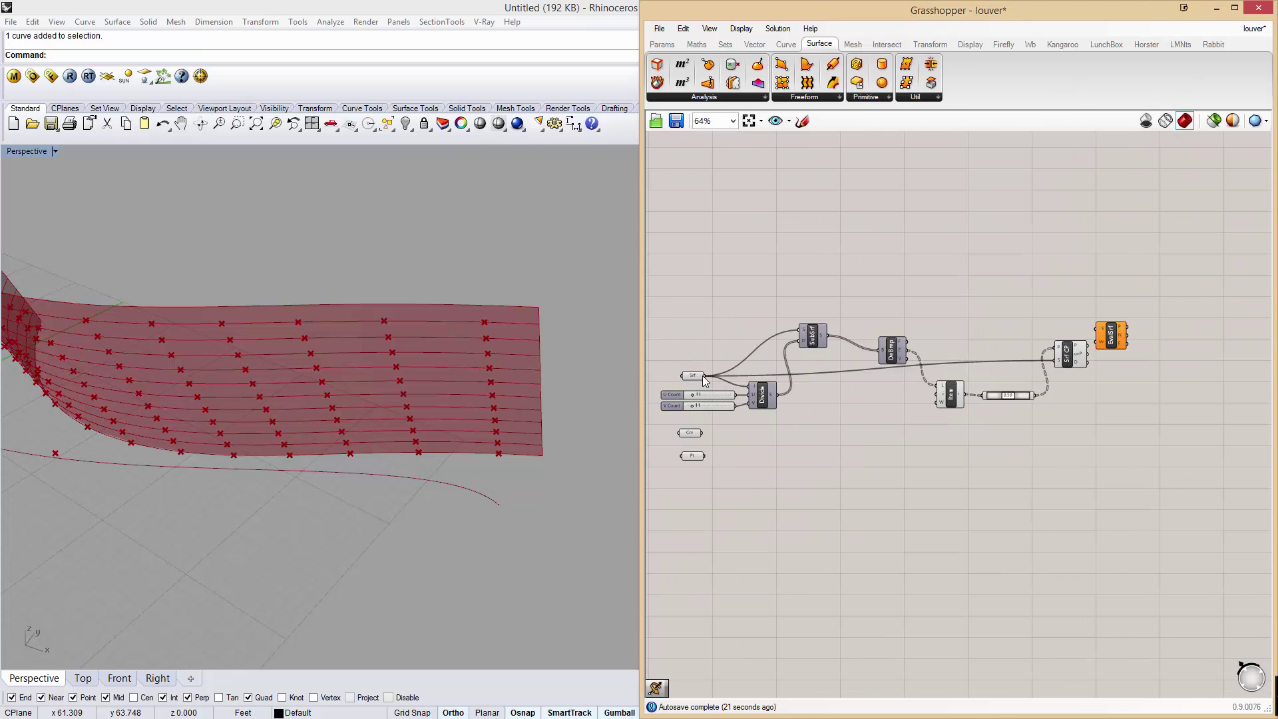
{"action": "left_click_drag", "start_coordinate": [705, 377], "coordinate": [1133, 343]}
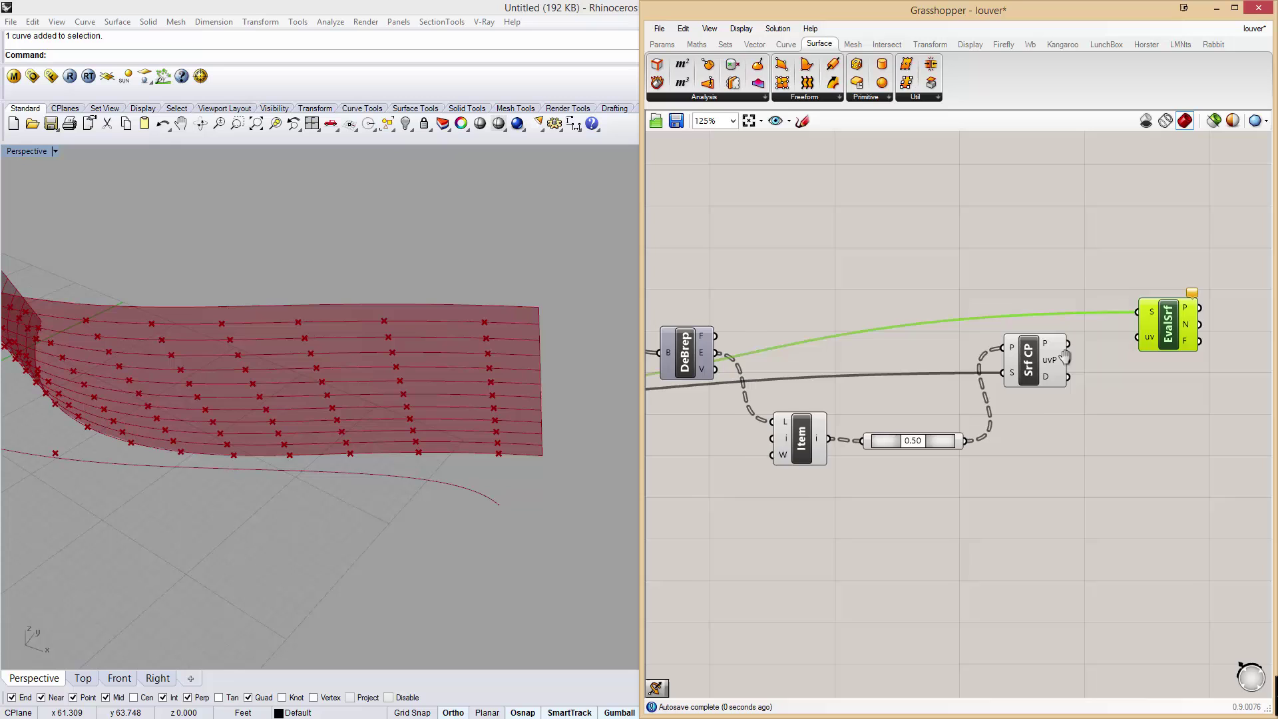
{"action": "right_click_drag", "start_coordinate": [1065, 357], "coordinate": [1039, 382]}
{"action": "left_click_drag", "start_coordinate": [1109, 350], "coordinate": [1110, 351]}
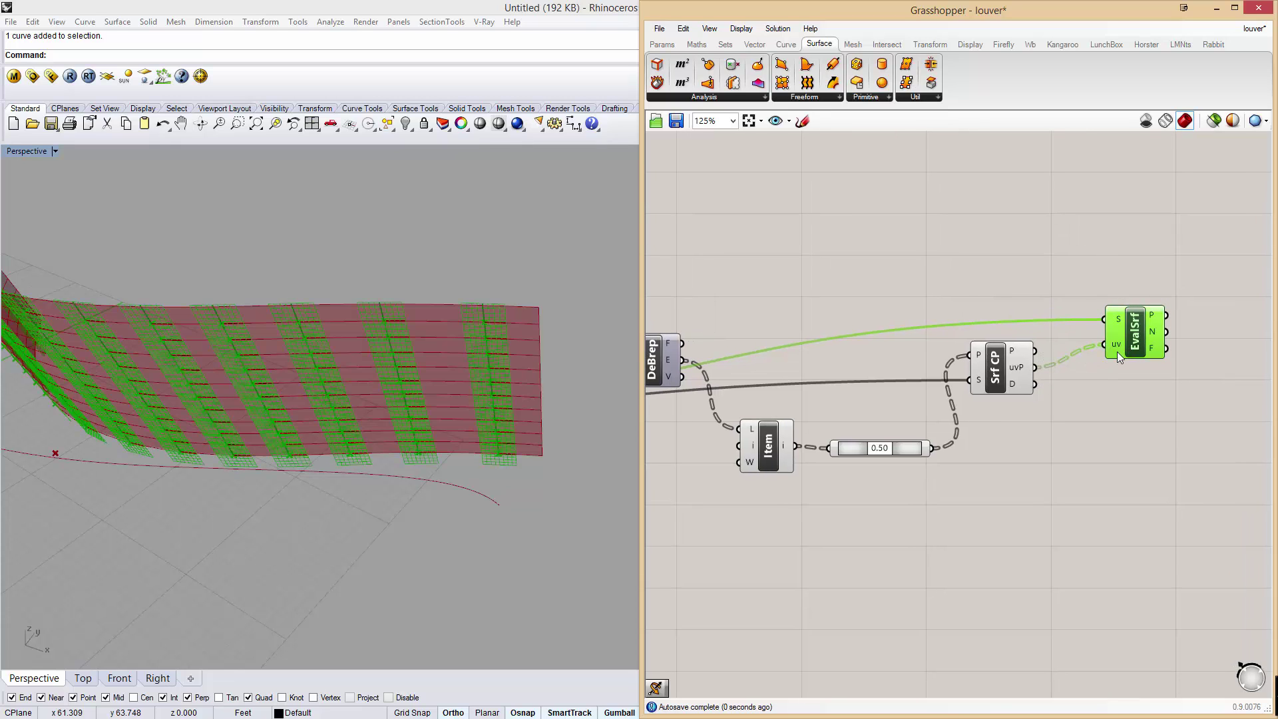
{"action": "right_click_drag", "start_coordinate": [599, 386], "coordinate": [511, 301]}
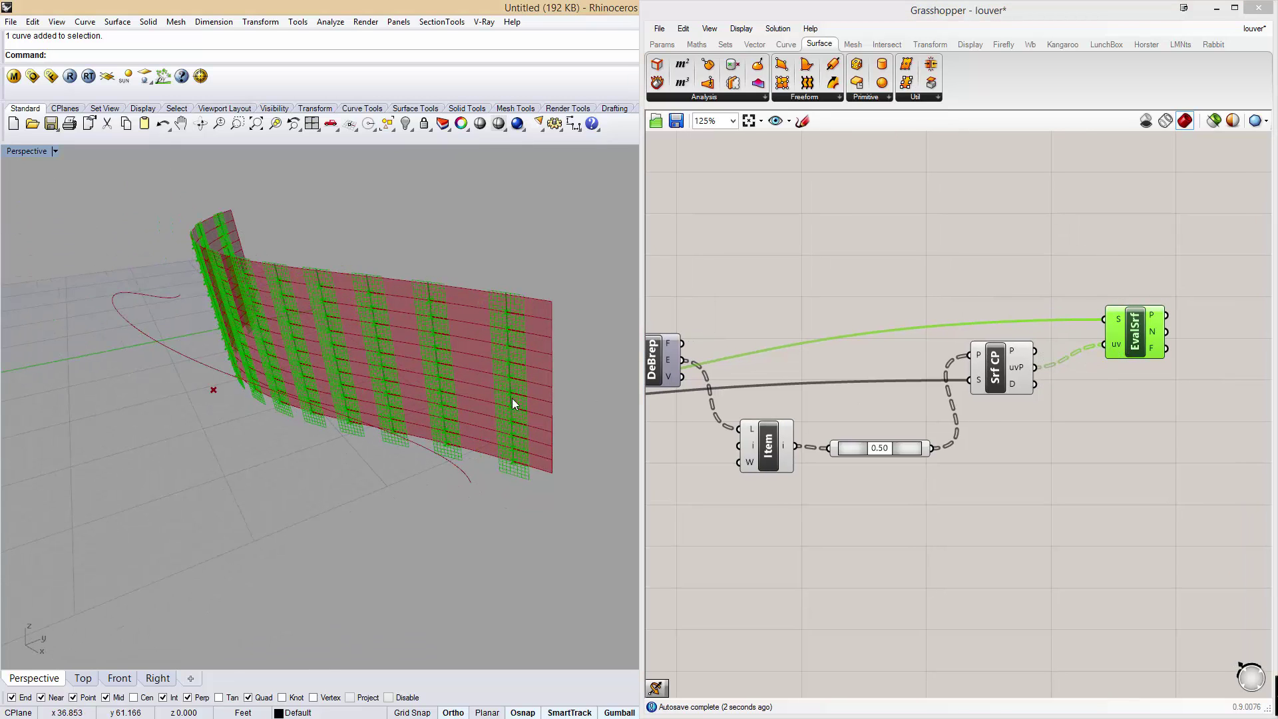
{"action": "right_click_drag", "start_coordinate": [513, 401], "coordinate": [491, 342]}
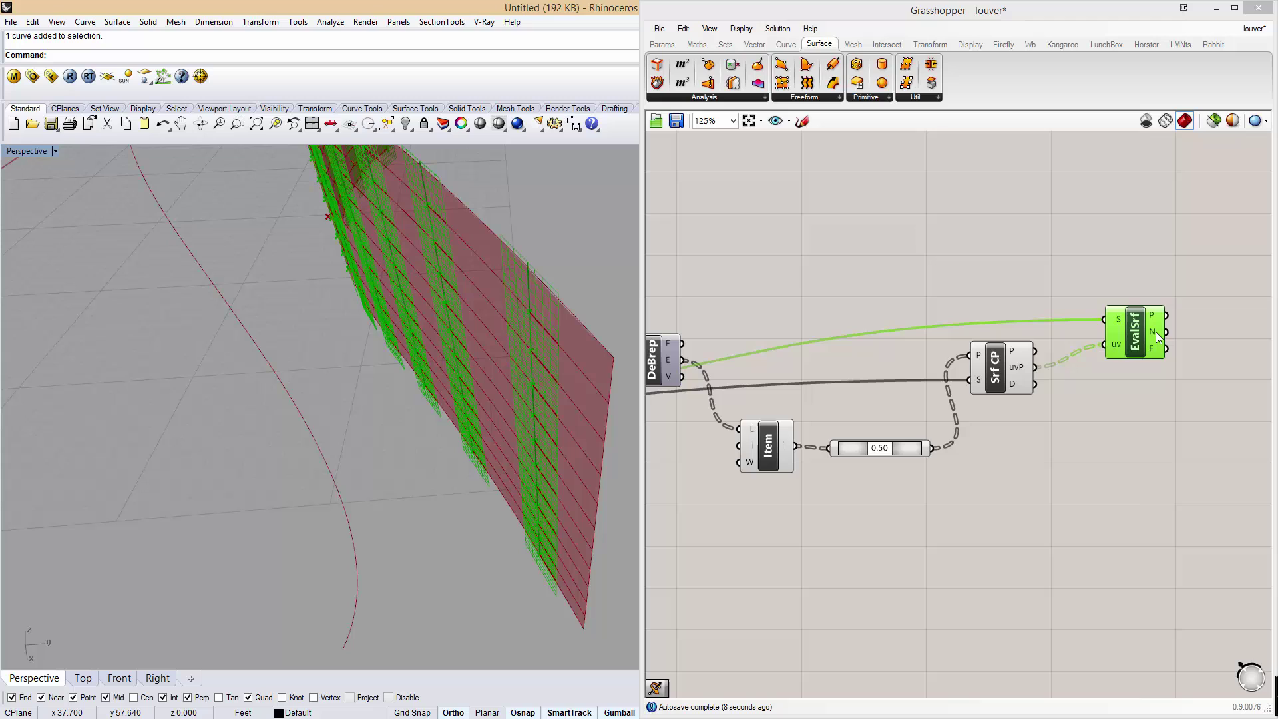
{"action": "mouse_move", "coordinate": [1157, 336]}
{"action": "left_click", "coordinate": [796, 237]}
Move the Evaluate Surface component slightly higher above Surface Closest Point.
{"action": "scroll", "coordinate": [893, 242], "scroll_direction": "down", "scroll_amount": 3}
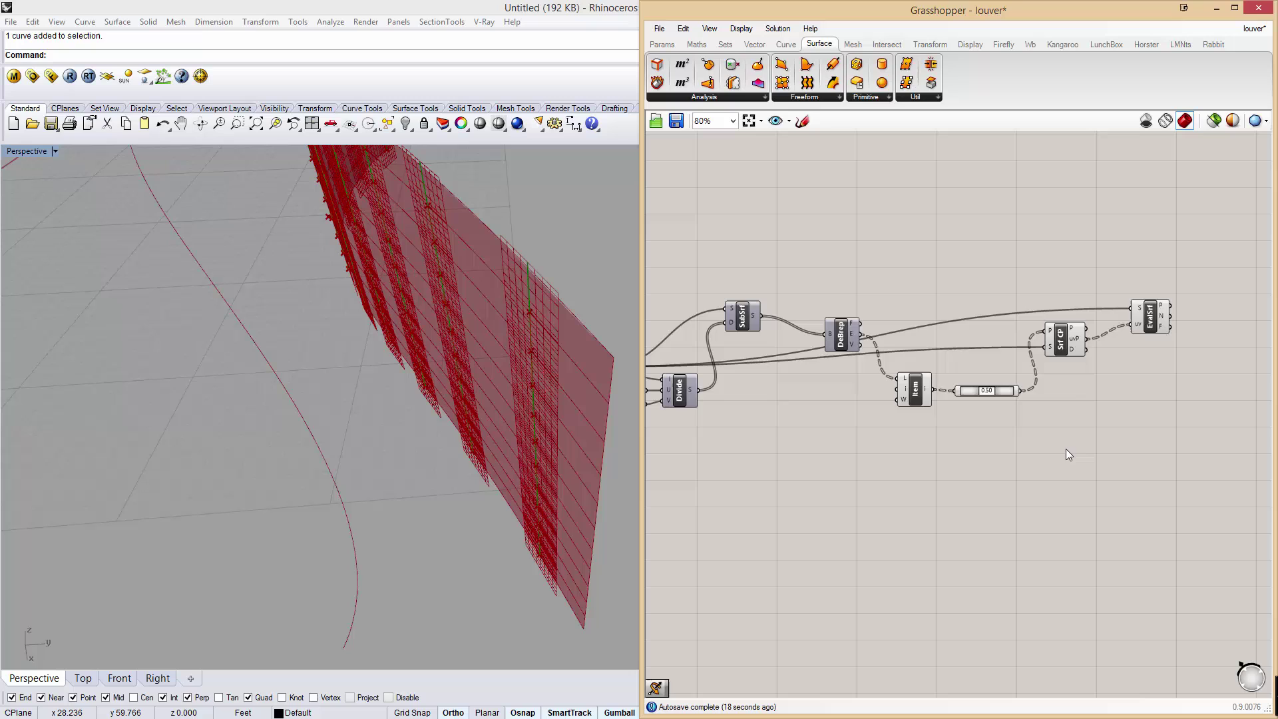
{"action": "left_click_drag", "start_coordinate": [1069, 463], "coordinate": [833, 267]}
{"action": "left_click_drag", "start_coordinate": [1112, 472], "coordinate": [700, 242]}
{"action": "left_click_drag", "start_coordinate": [1159, 325], "coordinate": [1153, 301]}
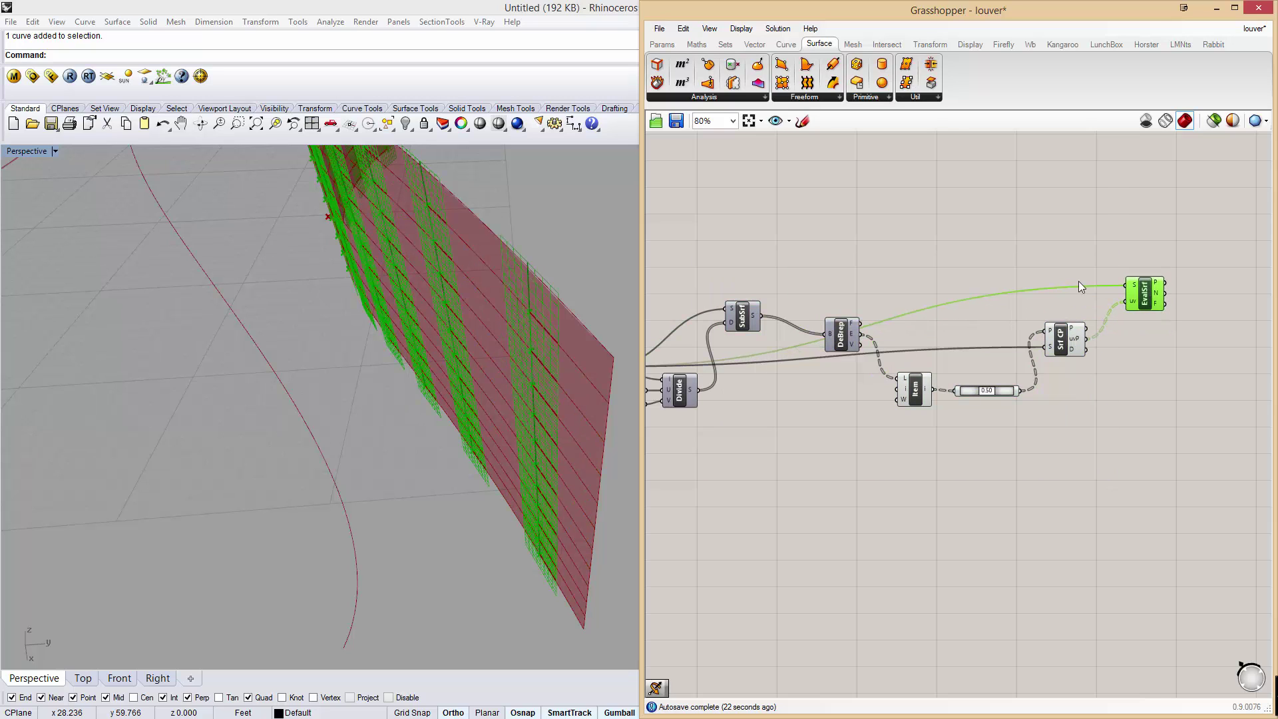
Turn off the previews of the List Item, Point On Curve and Surface Closest Point components together.
{"action": "middle_click", "coordinate": [924, 228]}
{"action": "left_click", "coordinate": [1068, 260]}
{"action": "left_click_drag", "start_coordinate": [1067, 260], "coordinate": [881, 431]}
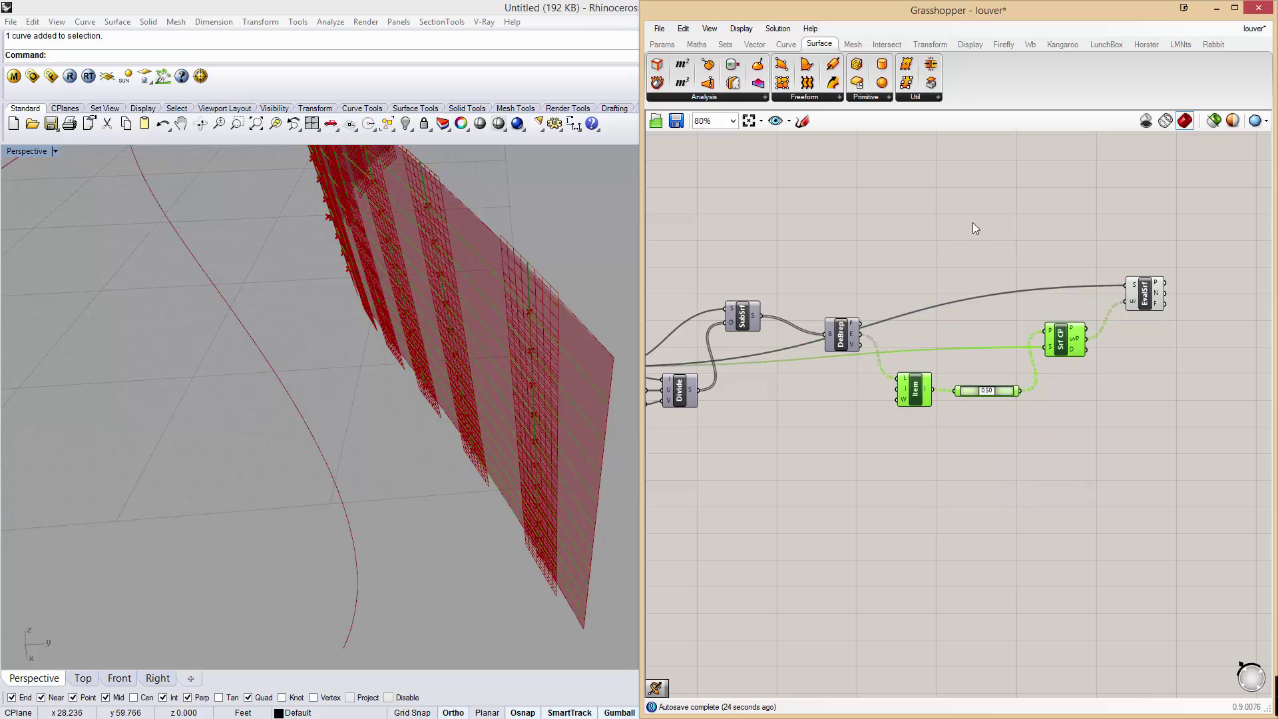
{"action": "middle_click", "coordinate": [973, 223]}
{"action": "left_click", "coordinate": [1014, 250]}
{"action": "right_click_drag", "start_coordinate": [993, 264], "coordinate": [1031, 257]}
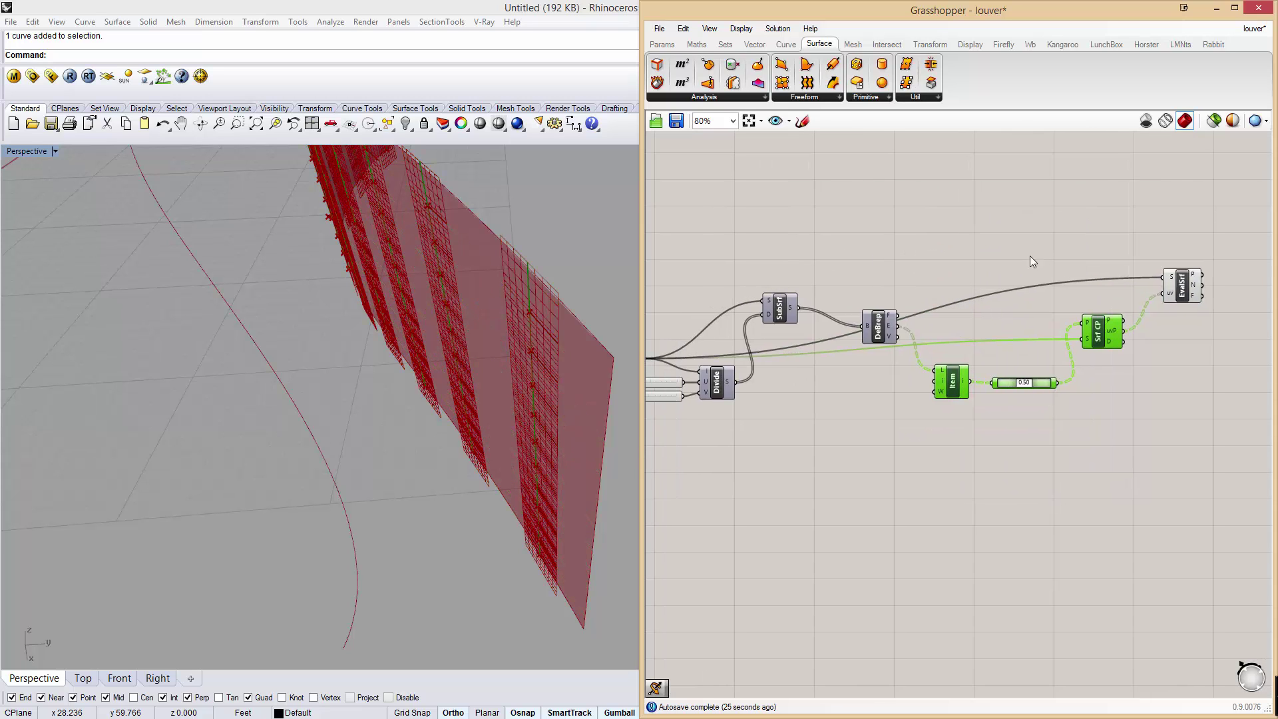
Set the preview plane size to .5 so the Evaluate Surface frames display smaller on the surface.
{"action": "left_click", "coordinate": [1183, 286]}
{"action": "right_click_drag", "start_coordinate": [549, 302], "coordinate": [564, 278]}
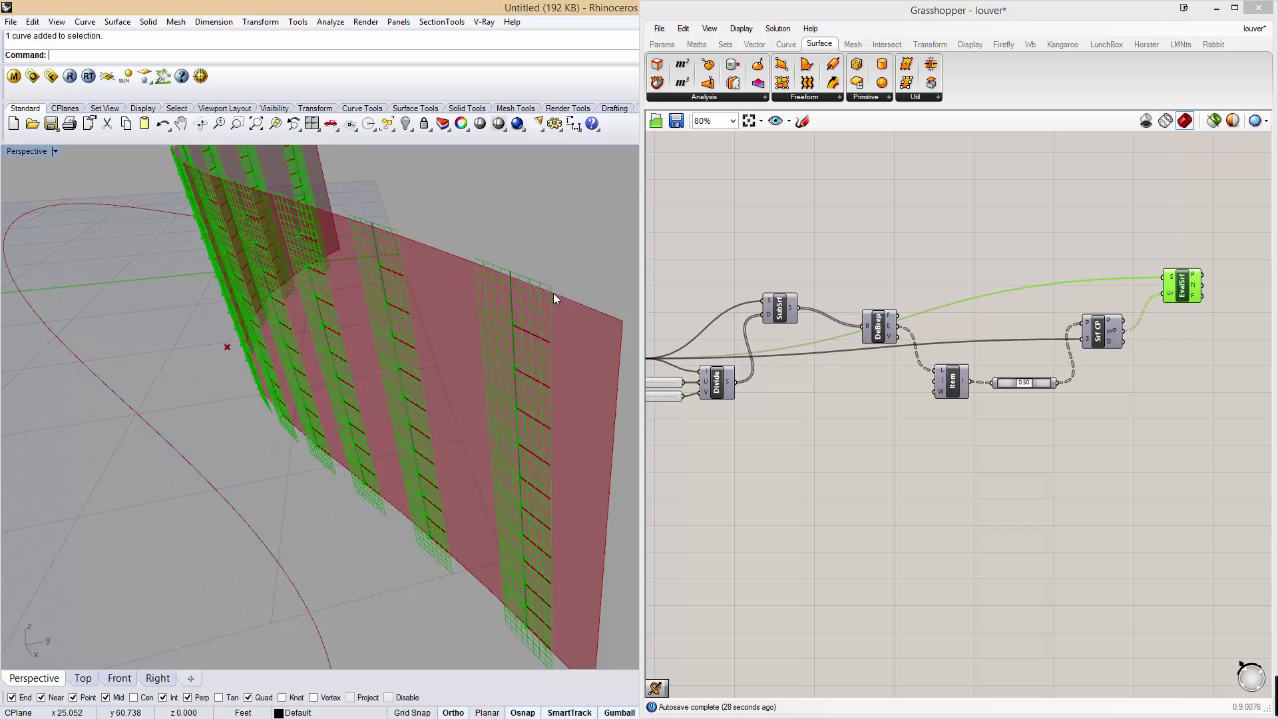
{"action": "left_click", "coordinate": [740, 28]}
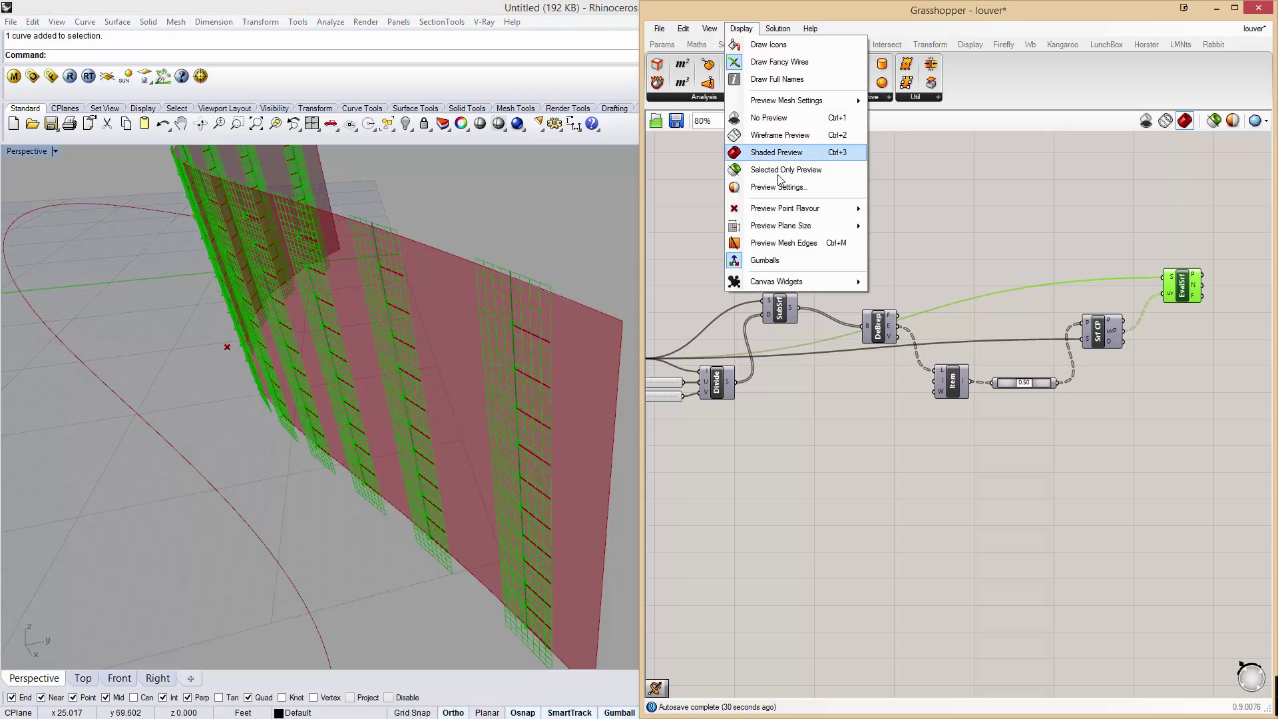
{"action": "mouse_move", "coordinate": [786, 226]}
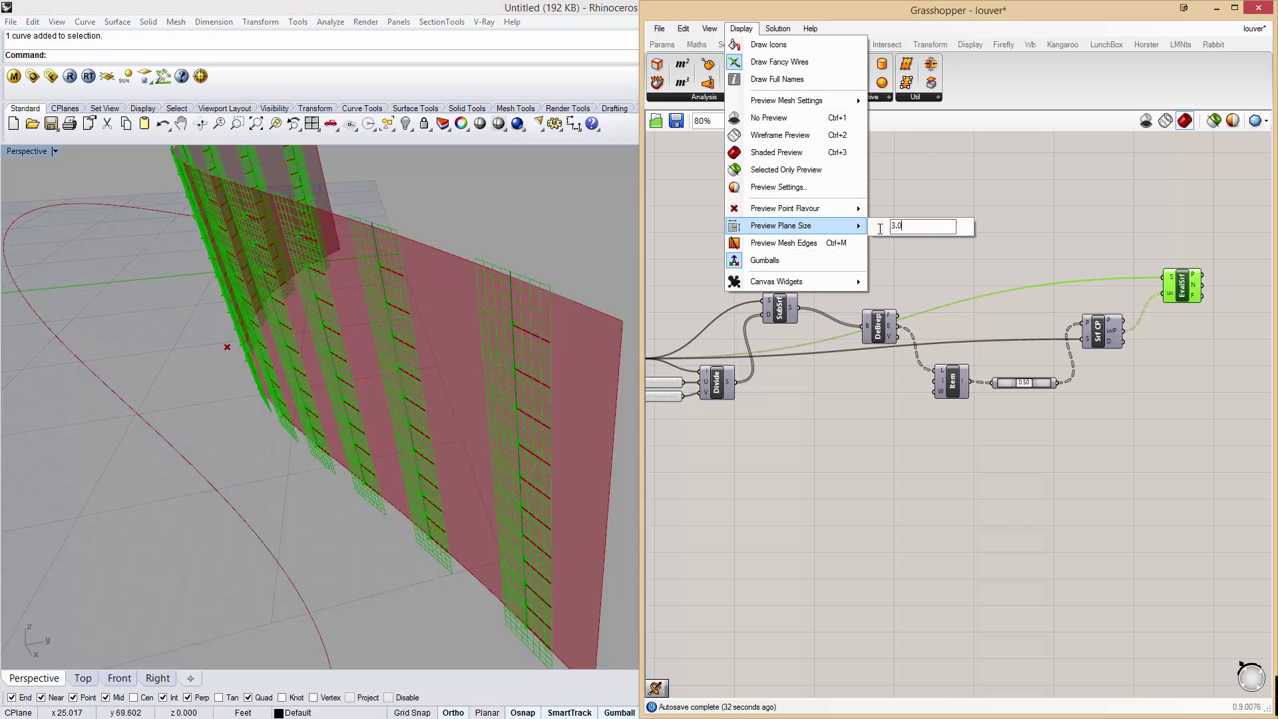
{"action": "type", "text": ".5"}
{"action": "key", "text": "Return"}
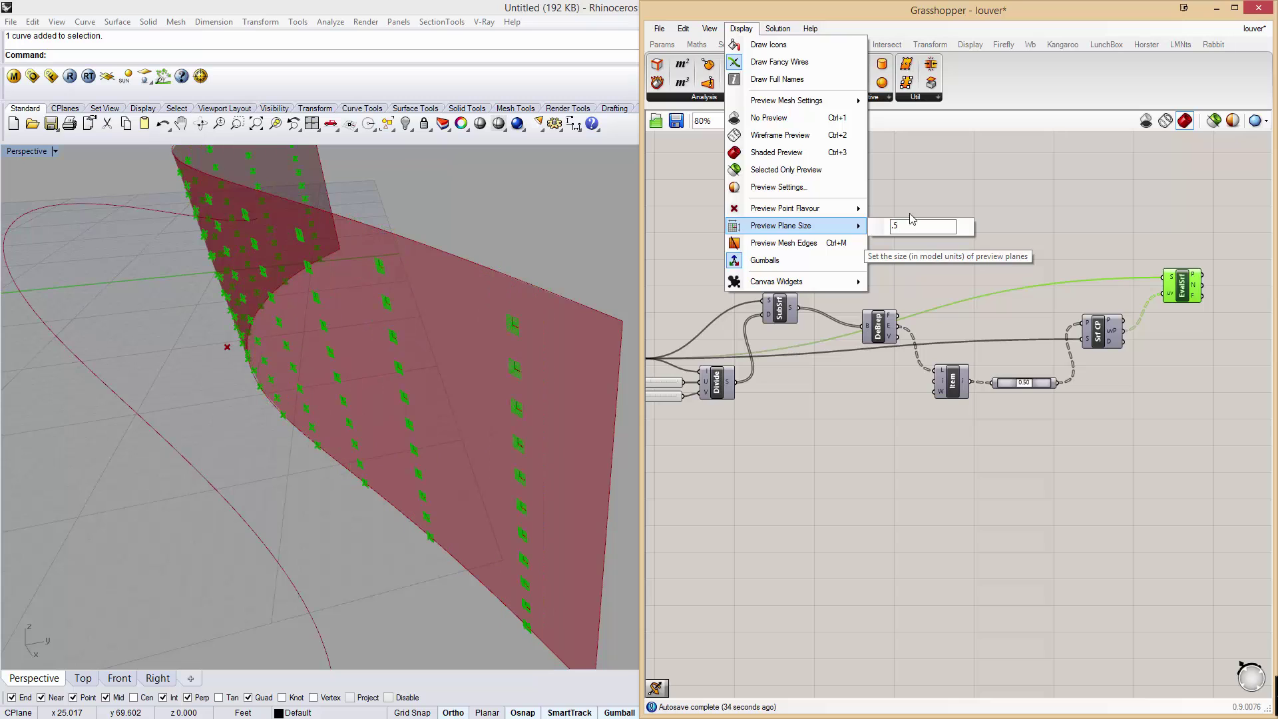
{"action": "left_click", "coordinate": [948, 185]}
{"action": "right_click_drag", "start_coordinate": [532, 369], "coordinate": [483, 373]}
{"action": "scroll", "coordinate": [473, 354], "scroll_direction": "down", "scroll_amount": 3}
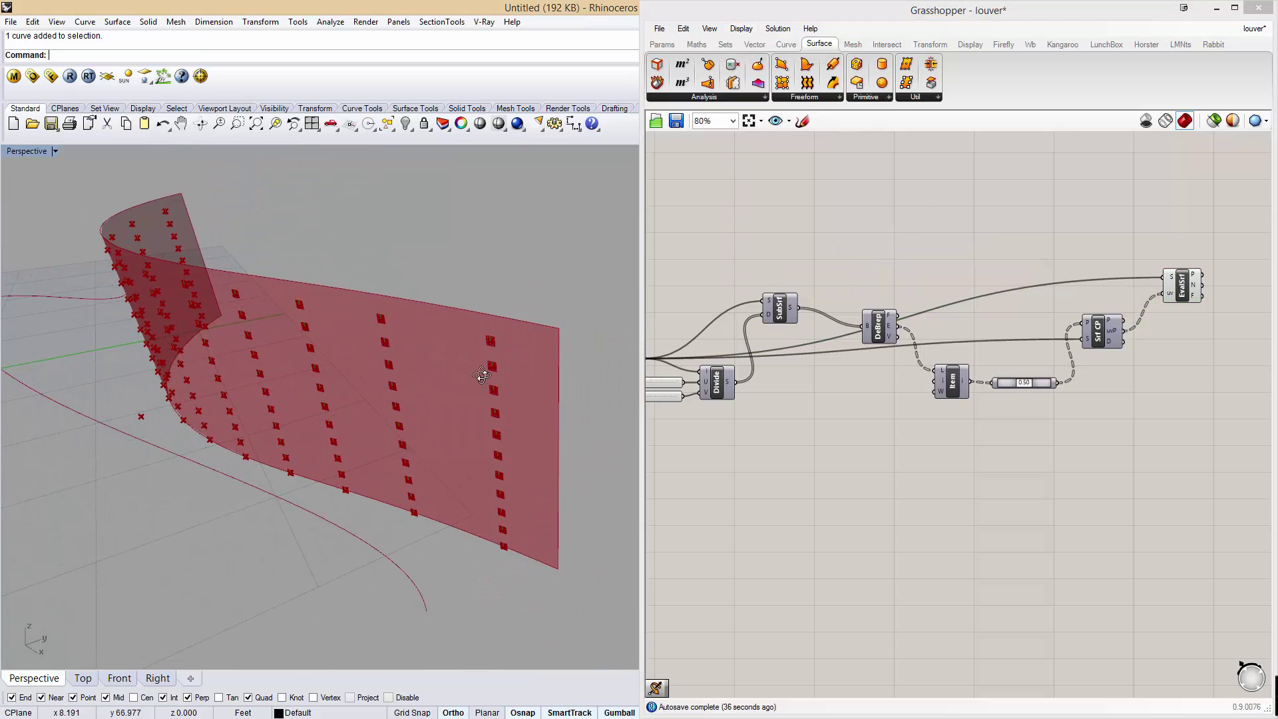
Move the Point parameter down below the sliders and place the Curve parameter well beneath it.
{"action": "right_click_drag", "start_coordinate": [957, 460], "coordinate": [985, 422]}
{"action": "scroll", "coordinate": [986, 422], "scroll_direction": "down", "scroll_amount": 2}
{"action": "right_click_drag", "start_coordinate": [893, 424], "coordinate": [887, 400]}
{"action": "scroll", "coordinate": [776, 401], "scroll_direction": "up", "scroll_amount": 3}
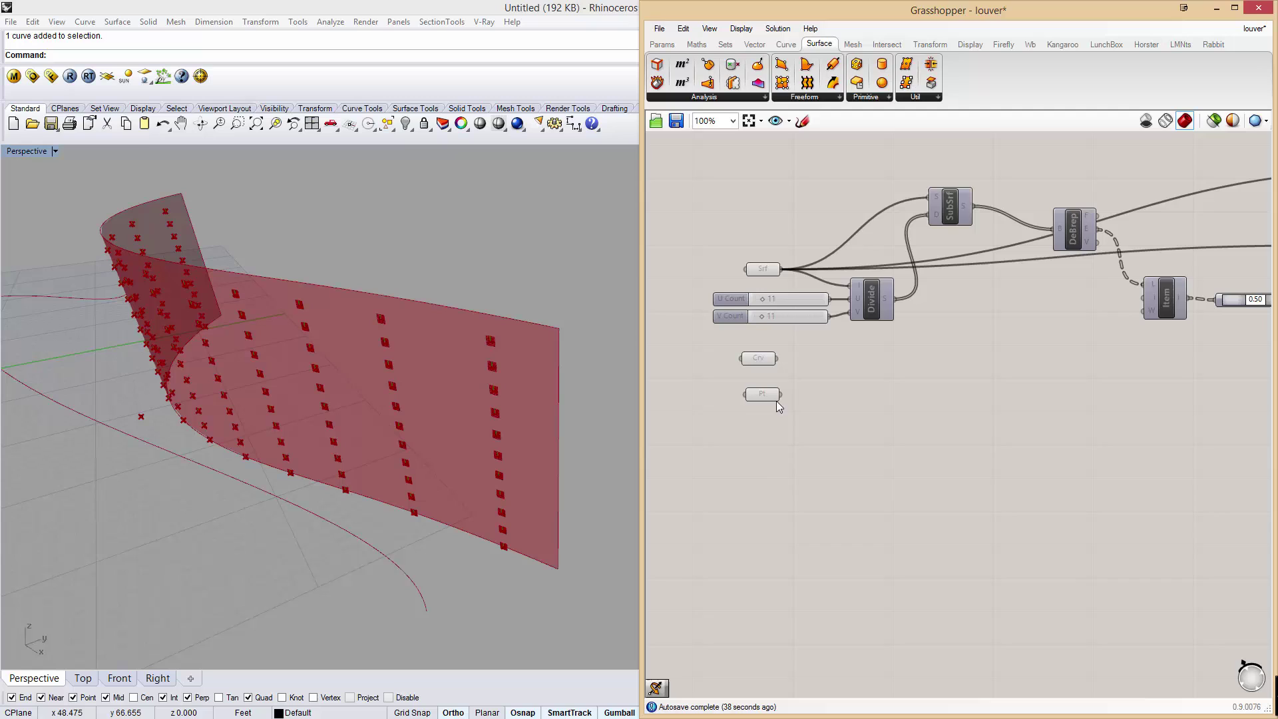
{"action": "left_click_drag", "start_coordinate": [765, 393], "coordinate": [781, 435]}
{"action": "left_click_drag", "start_coordinate": [768, 359], "coordinate": [762, 523]}
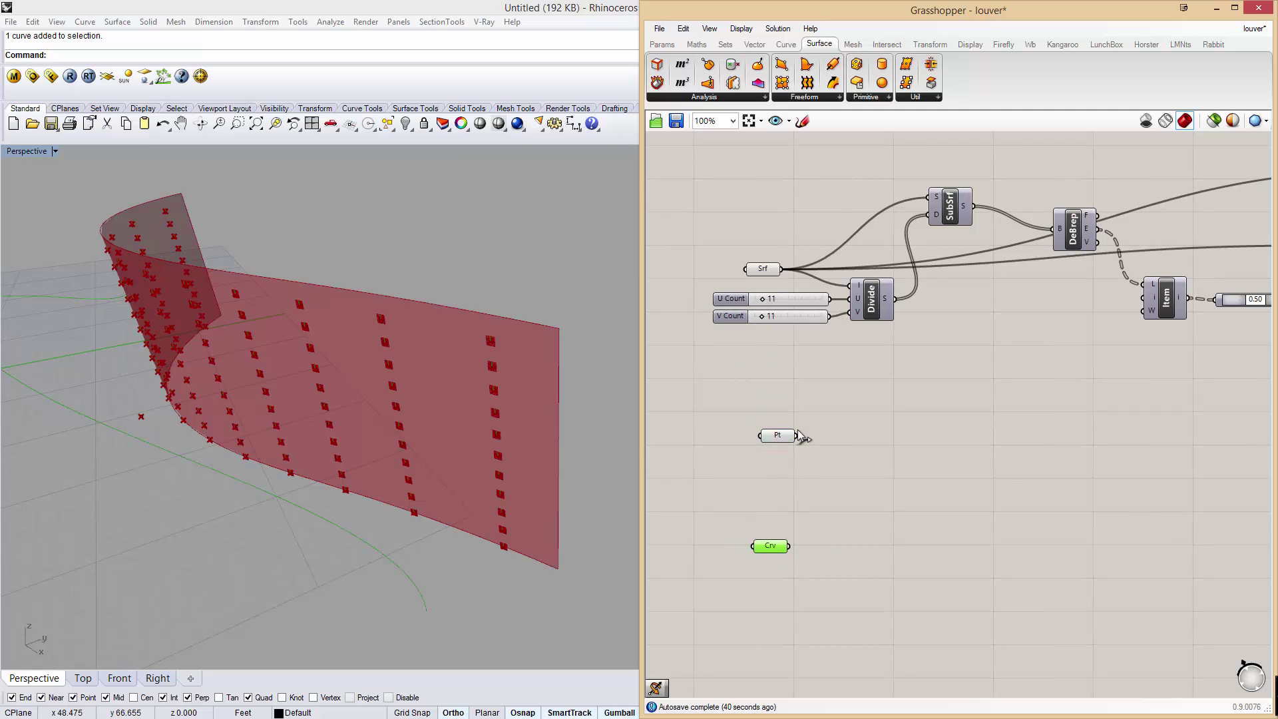
Add a Distance component between the Point parameter and the List Item group, beneath the paneling chain.
{"action": "left_click_drag", "start_coordinate": [783, 445], "coordinate": [791, 442]}
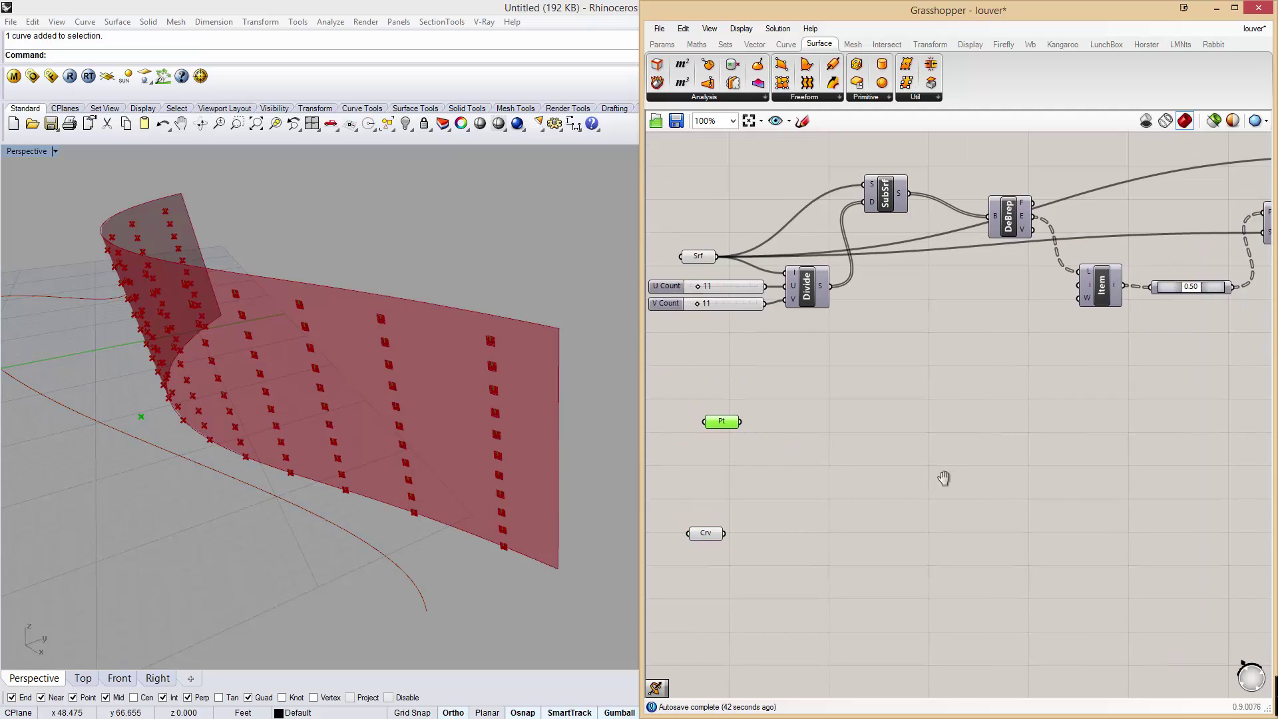
{"action": "double_click", "coordinate": [952, 444]}
{"action": "type", "text": "dist"}
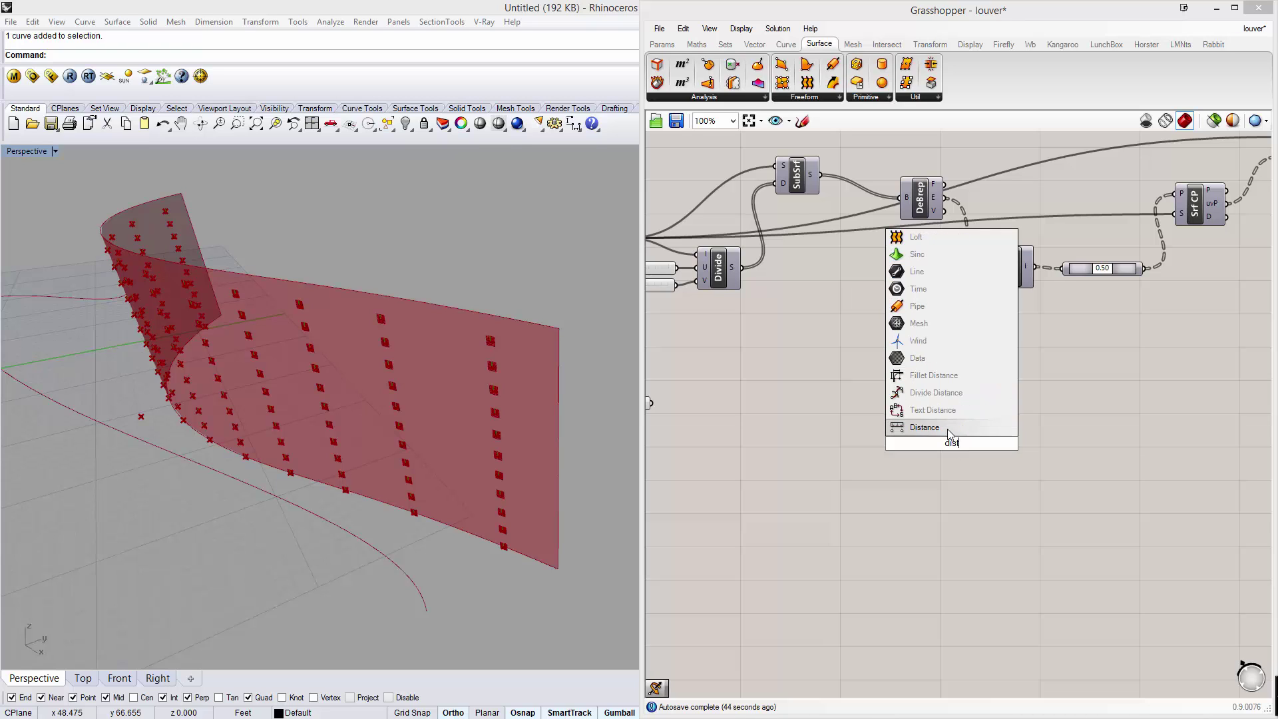
{"action": "key", "text": "Return"}
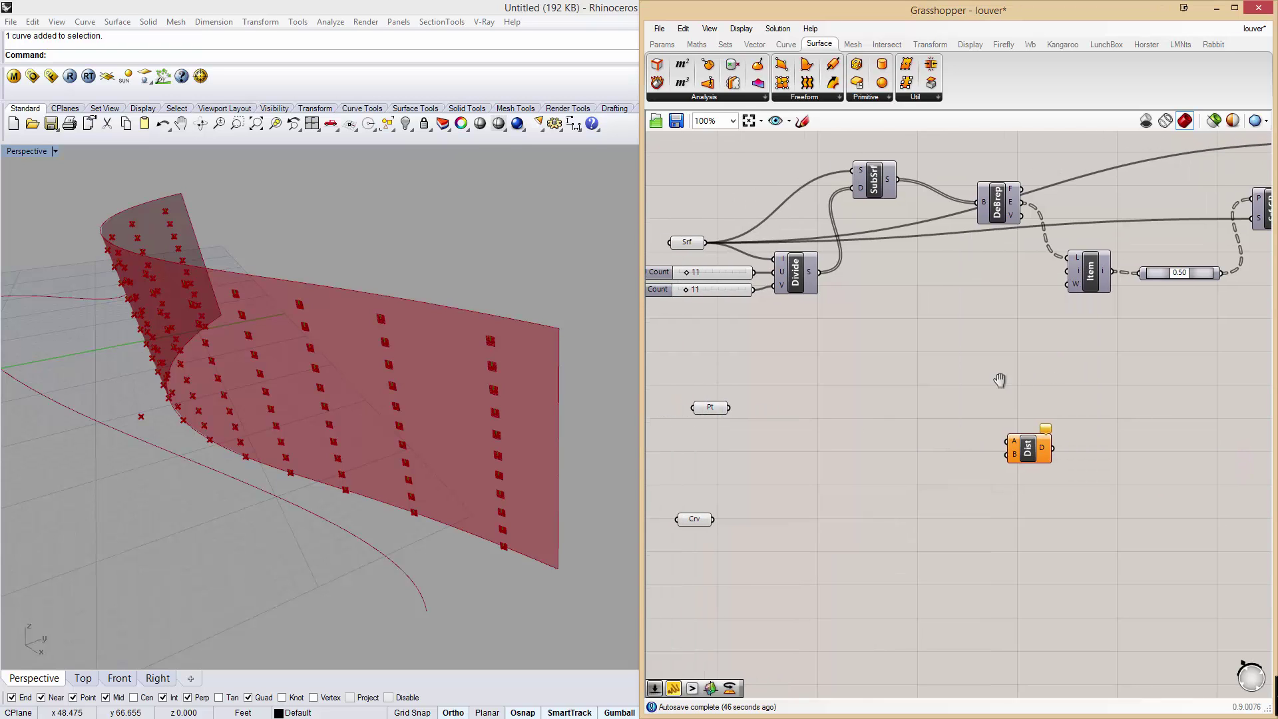
{"action": "right_click_drag", "start_coordinate": [1000, 379], "coordinate": [929, 358]}
{"action": "scroll", "coordinate": [1013, 369], "scroll_direction": "down", "scroll_amount": 1}
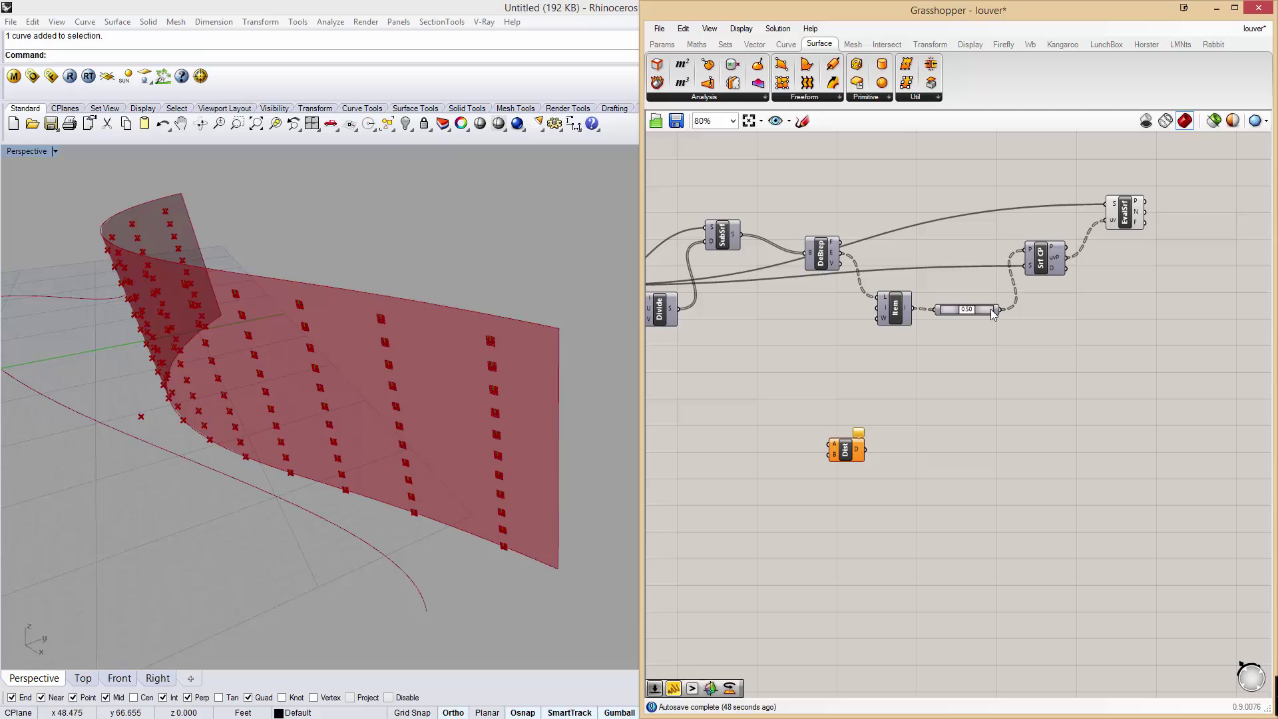
Connect the Point On Curve output to Distance input A and the Point parameter to input B, and shift Distance farther right.
{"action": "left_click_drag", "start_coordinate": [1004, 309], "coordinate": [830, 443]}
{"action": "right_click_drag", "start_coordinate": [890, 431], "coordinate": [1002, 418]}
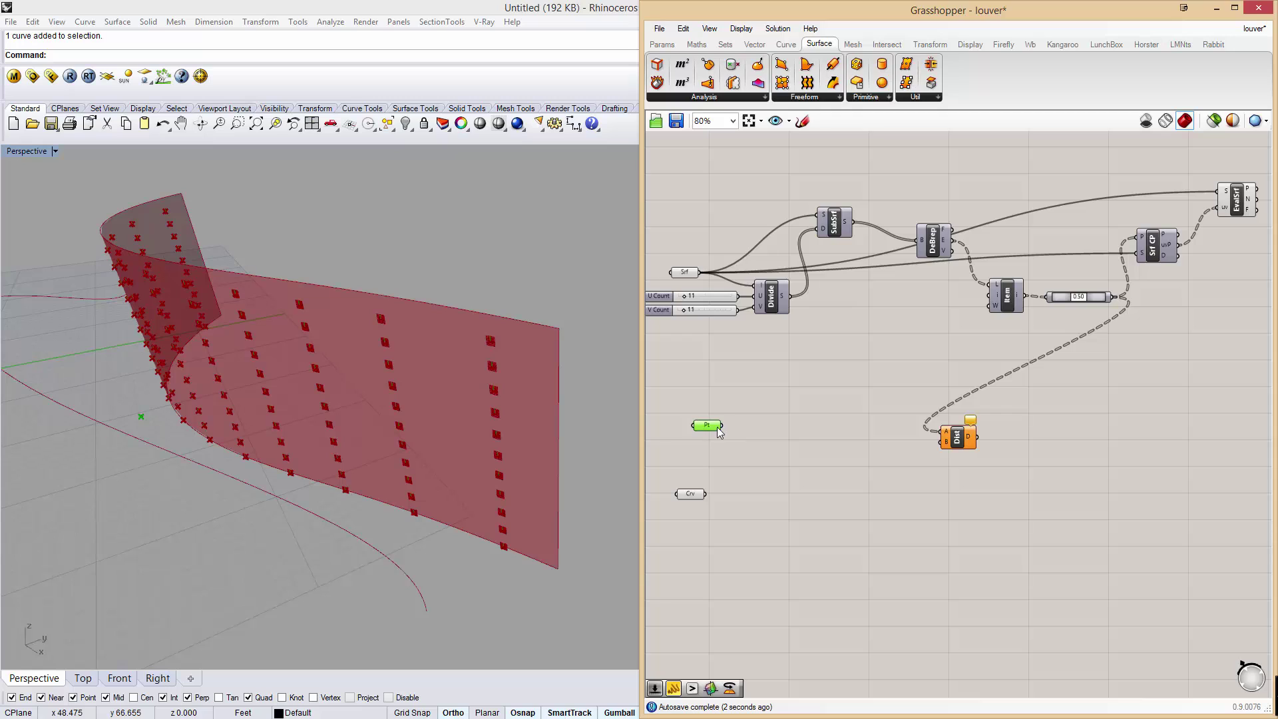
{"action": "left_click", "coordinate": [141, 425]}
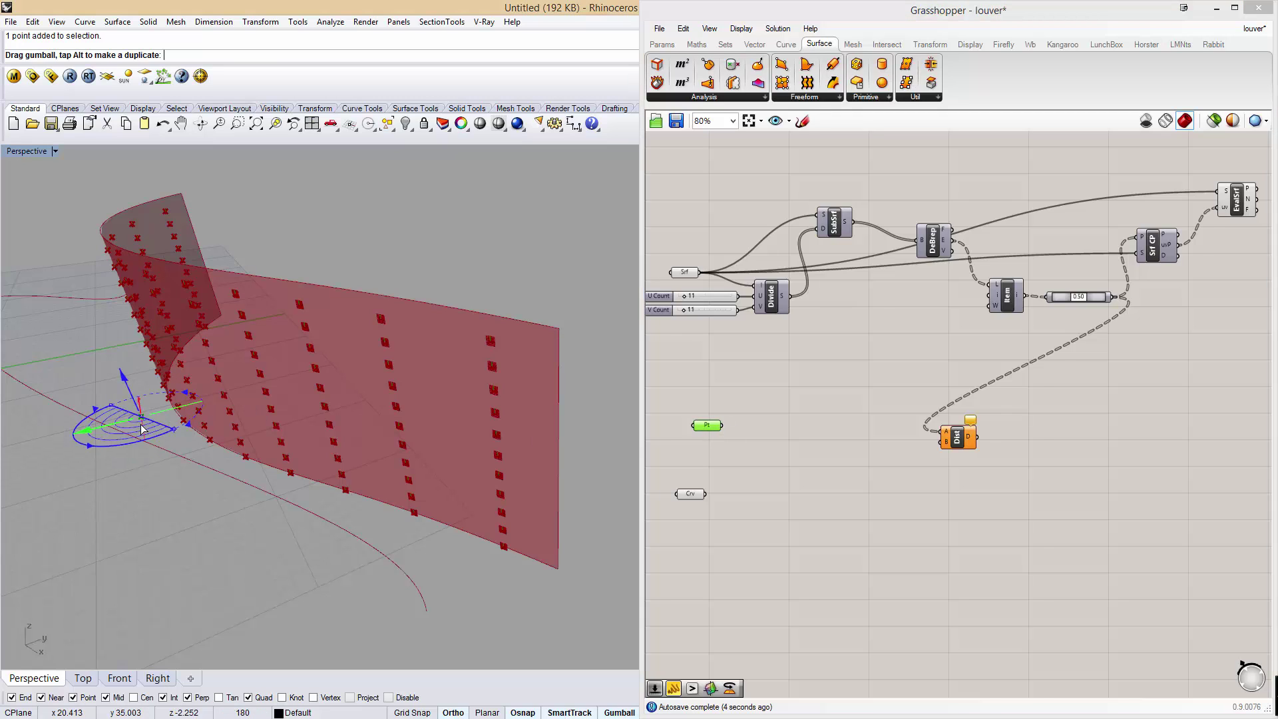
{"action": "left_click", "coordinate": [773, 447]}
{"action": "left_click_drag", "start_coordinate": [721, 425], "coordinate": [942, 442]}
{"action": "mouse_move", "coordinate": [968, 438]}
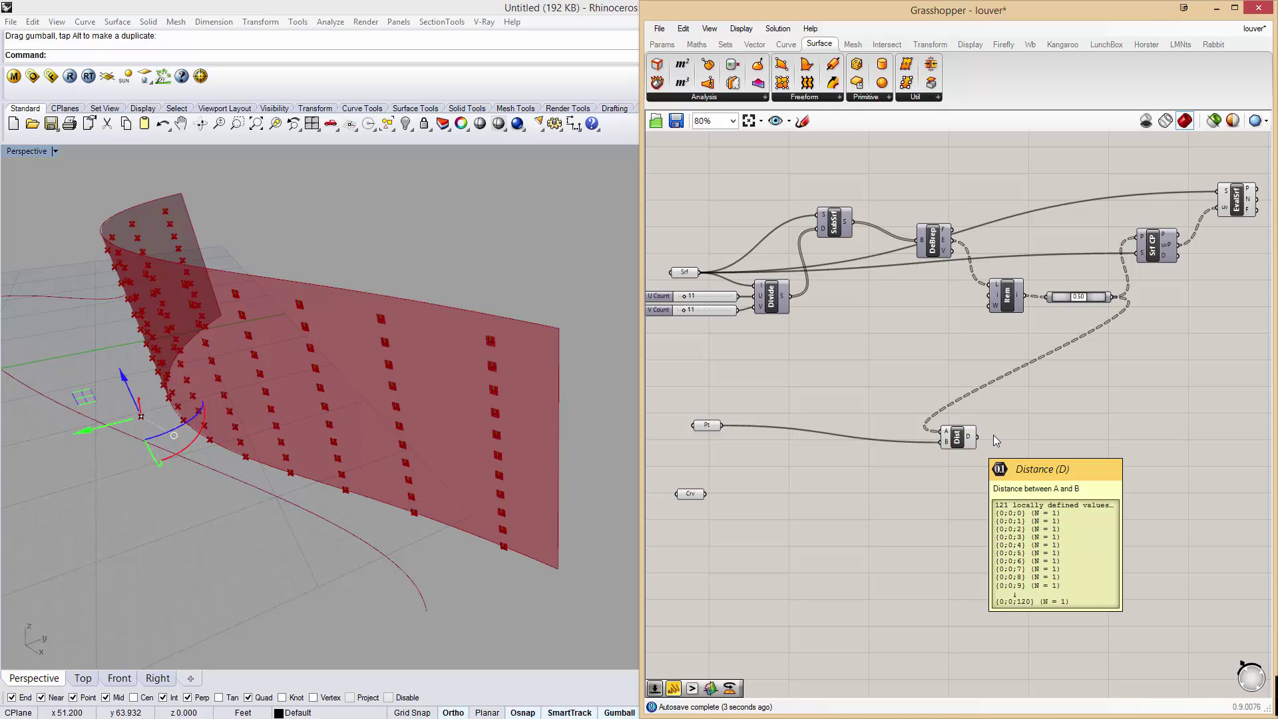
{"action": "right_click_drag", "start_coordinate": [994, 434], "coordinate": [832, 430]}
{"action": "left_click_drag", "start_coordinate": [832, 430], "coordinate": [918, 424]}
{"action": "right_click_drag", "start_coordinate": [497, 426], "coordinate": [225, 394]}
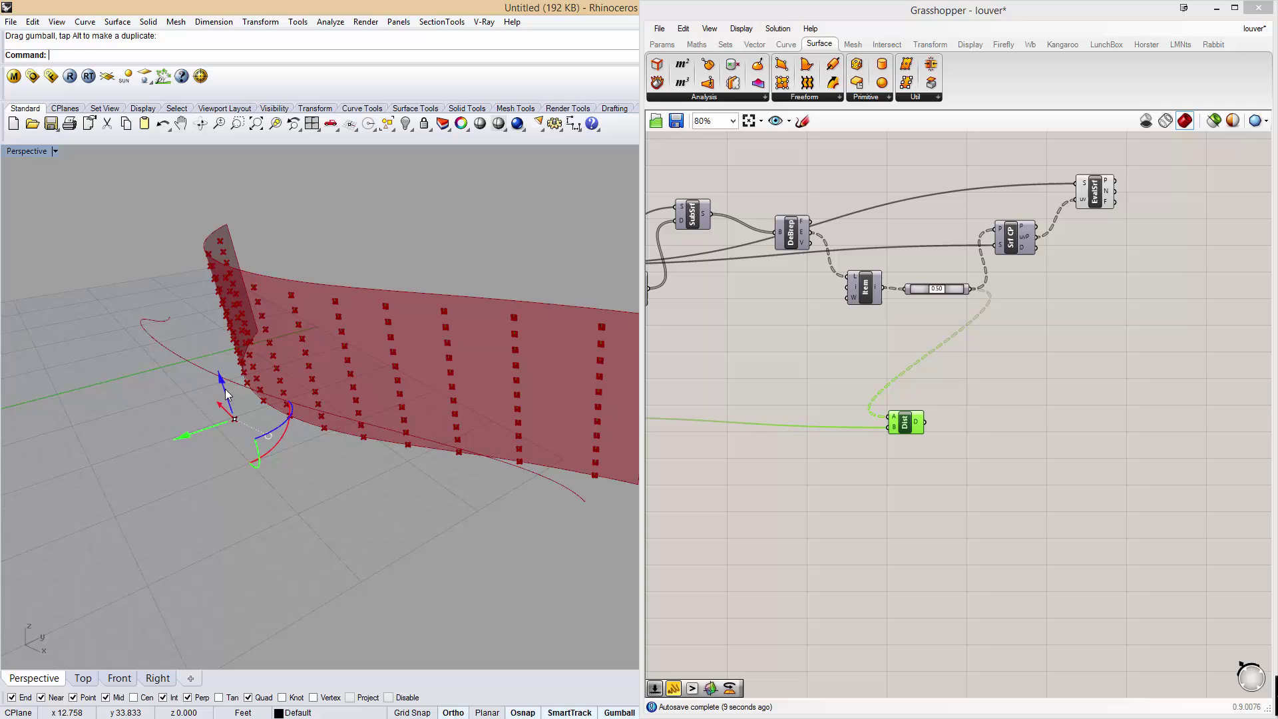
{"action": "right_click_drag", "start_coordinate": [207, 338], "coordinate": [415, 344]}
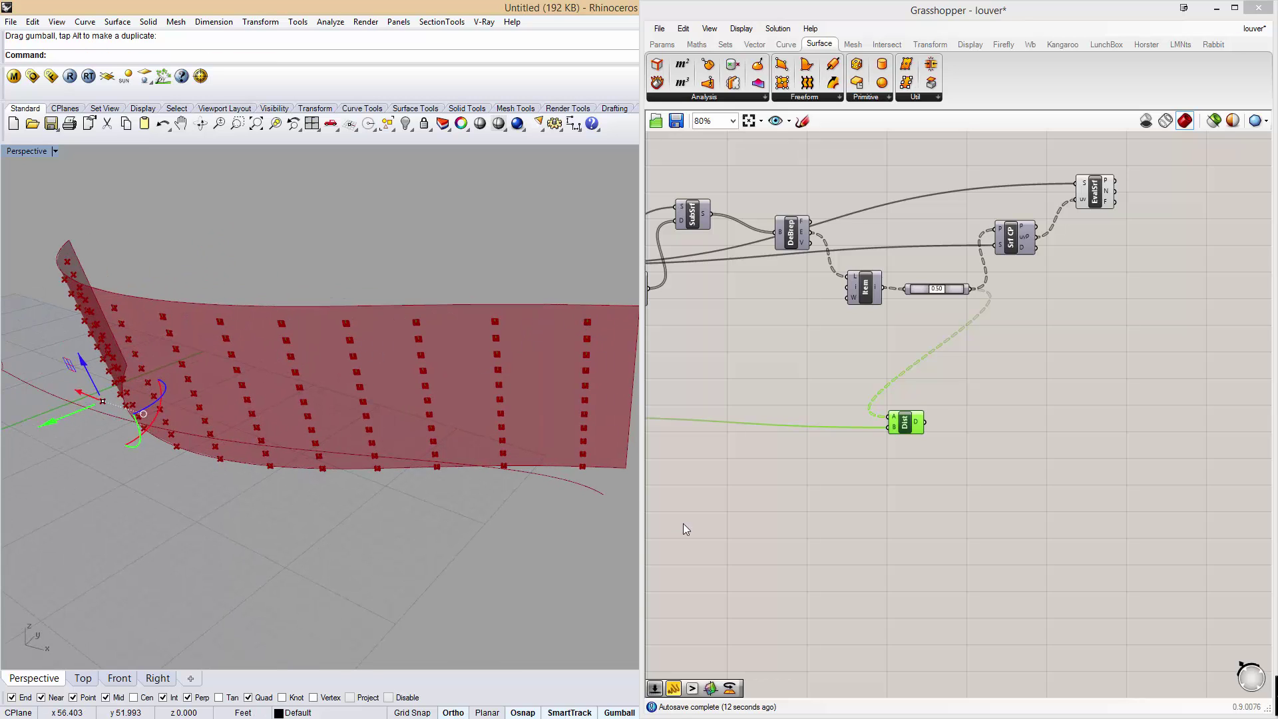
Add a Division component to the right of the Distance component.
{"action": "right_click_drag", "start_coordinate": [1052, 412], "coordinate": [990, 445]}
{"action": "double_click", "coordinate": [951, 434]}
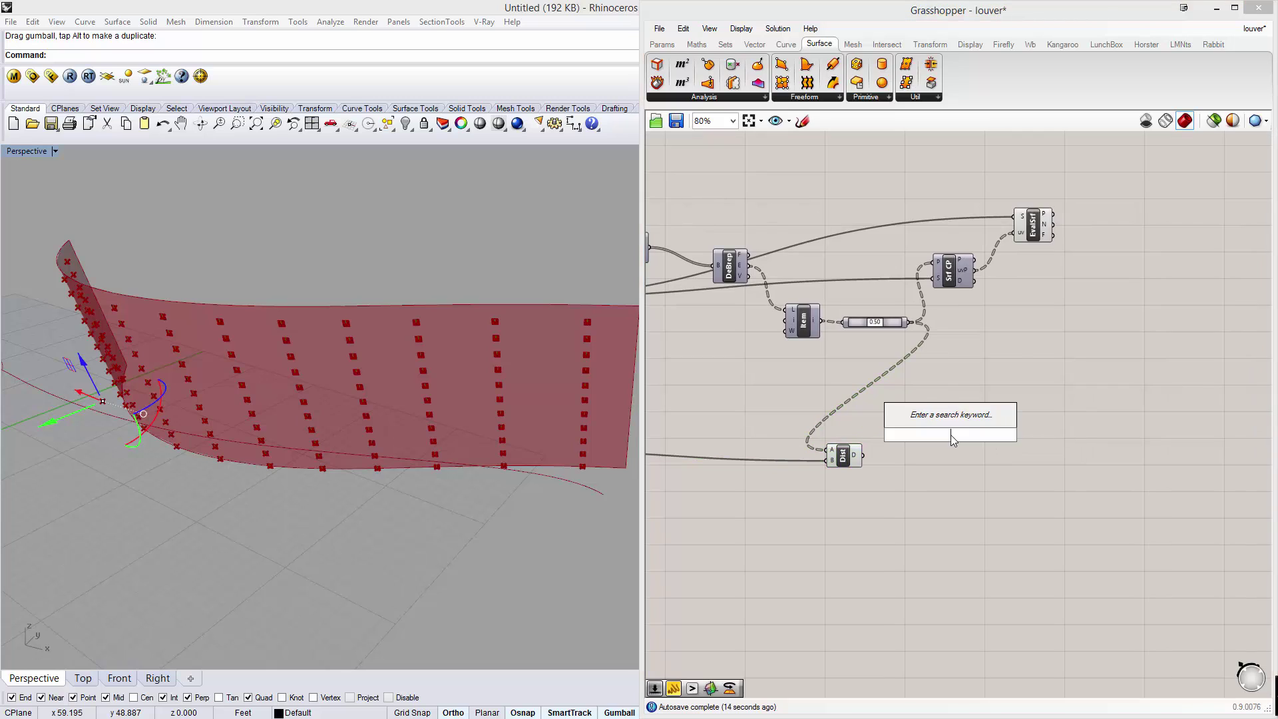
{"action": "type", "text": "division"}
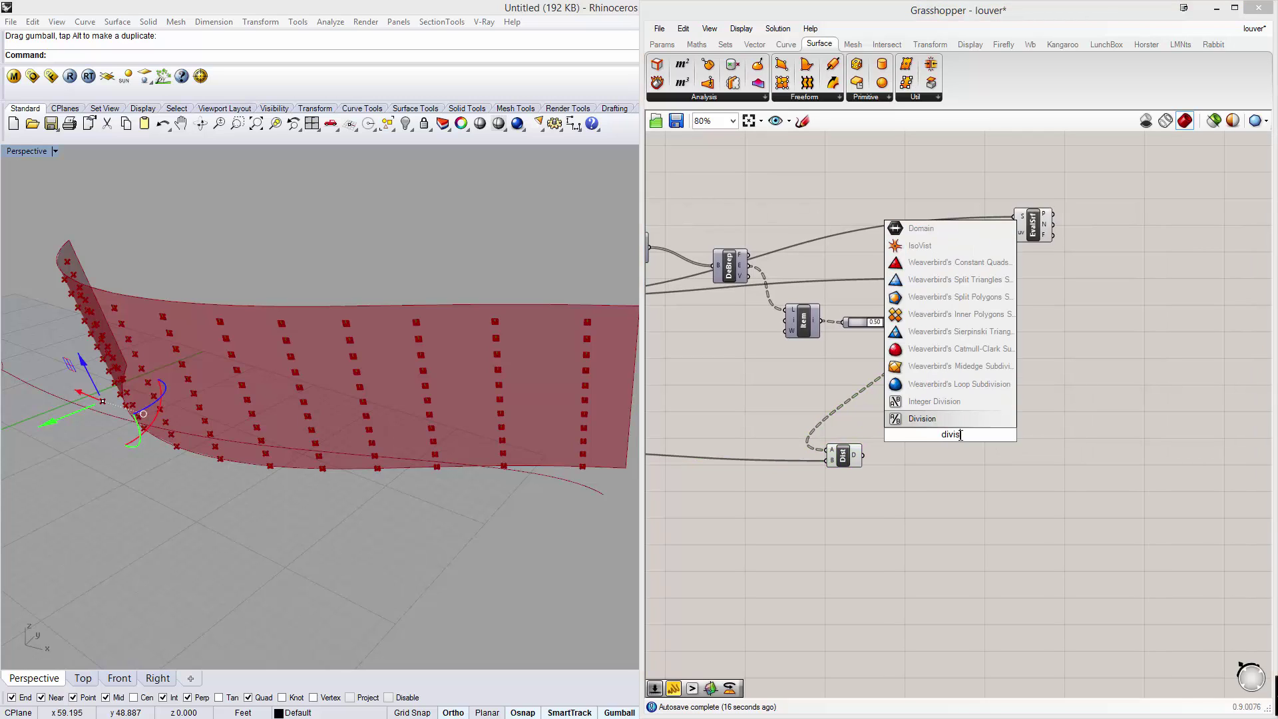
{"action": "key", "text": "Return"}
{"action": "left_click_drag", "start_coordinate": [940, 428], "coordinate": [940, 444]}
Create a number slider with the value 30, connect it to Division input A, and feed the Distance result into input B.
{"action": "double_click", "coordinate": [868, 524]}
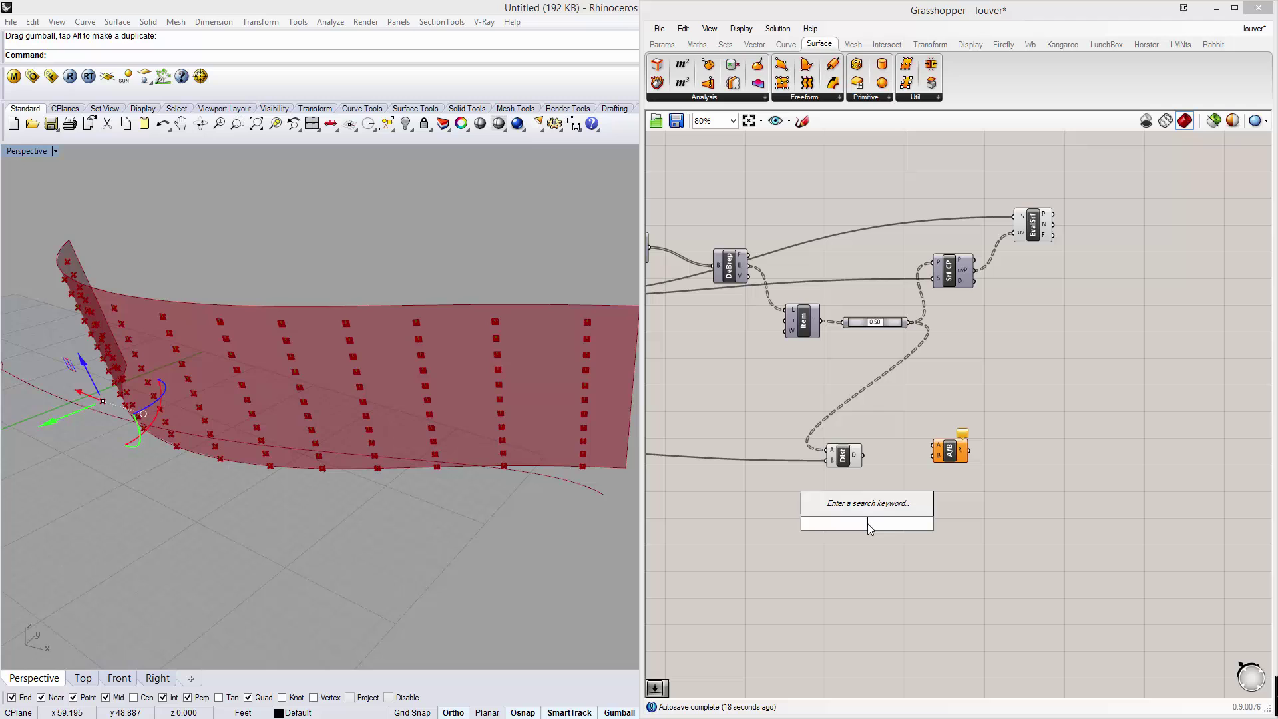
{"action": "type", "text": "30"}
{"action": "key", "text": "Return"}
{"action": "left_click_drag", "start_coordinate": [895, 524], "coordinate": [933, 446]}
{"action": "left_click_drag", "start_coordinate": [854, 457], "coordinate": [933, 456]}
{"action": "right_click_drag", "start_coordinate": [437, 486], "coordinate": [531, 358]}
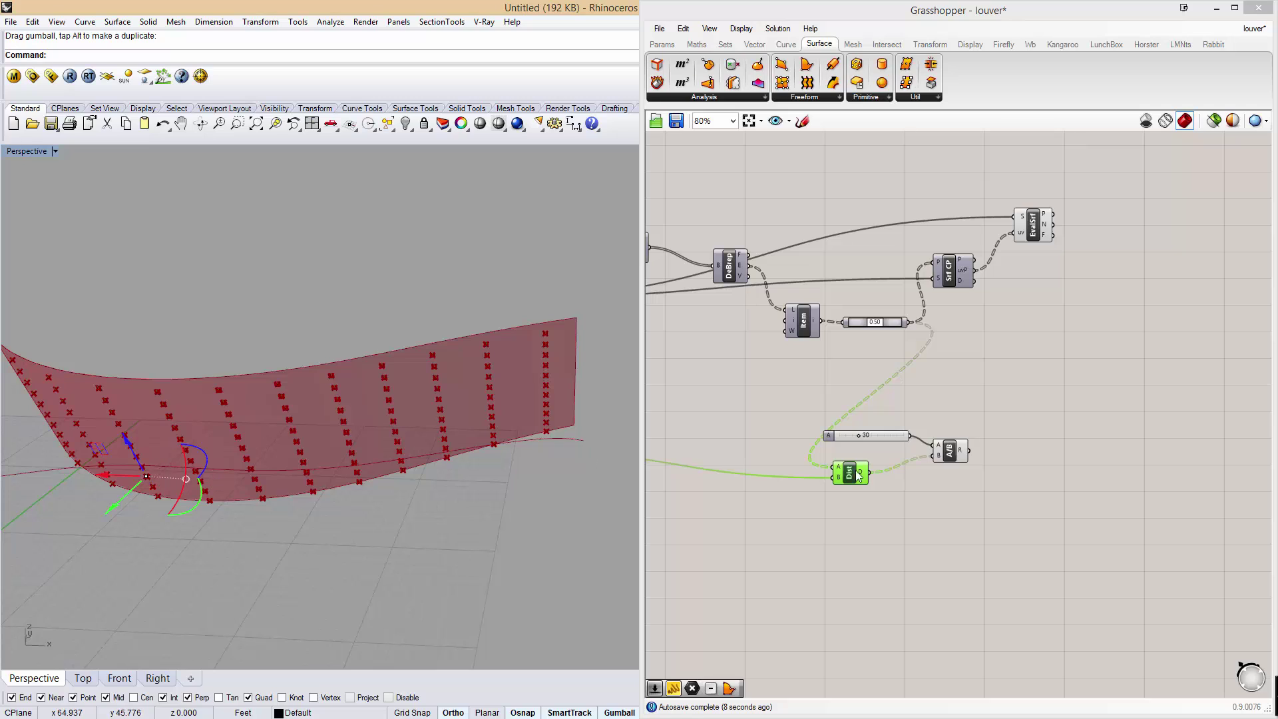
Add an Extrude component to the right of and below the Evaluate Surface component.
{"action": "right_click_drag", "start_coordinate": [965, 497], "coordinate": [958, 499]}
{"action": "left_click", "coordinate": [1124, 365]}
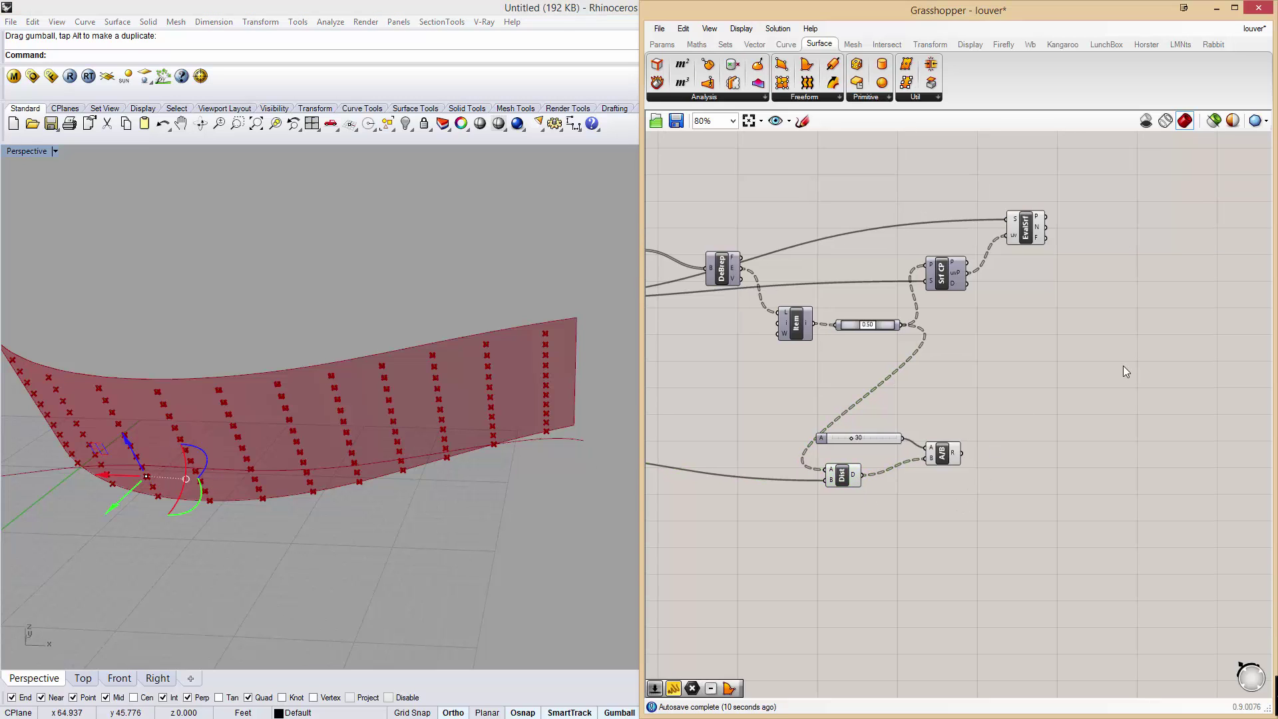
{"action": "double_click", "coordinate": [1124, 371]}
{"action": "type", "text": "ext"}
{"action": "left_click", "coordinate": [1097, 331]}
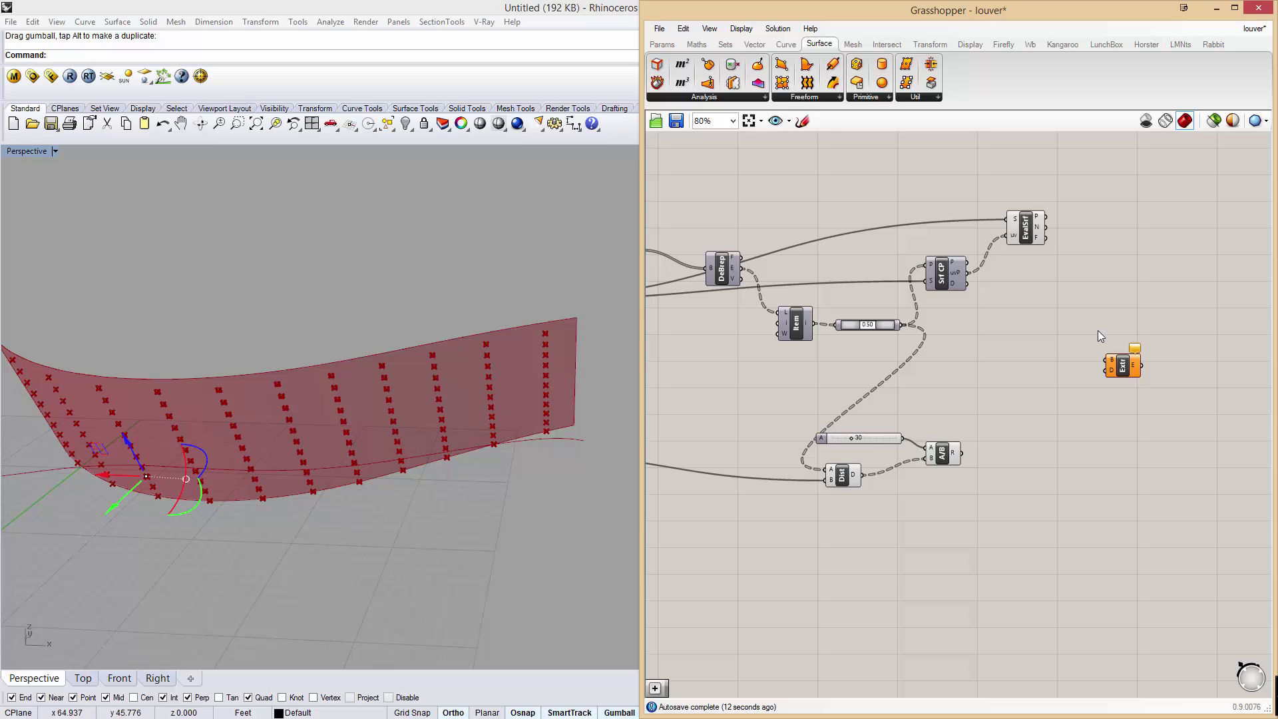
{"action": "right_click_drag", "start_coordinate": [1090, 353], "coordinate": [1026, 347]}
{"action": "left_click_drag", "start_coordinate": [1057, 360], "coordinate": [1065, 361]}
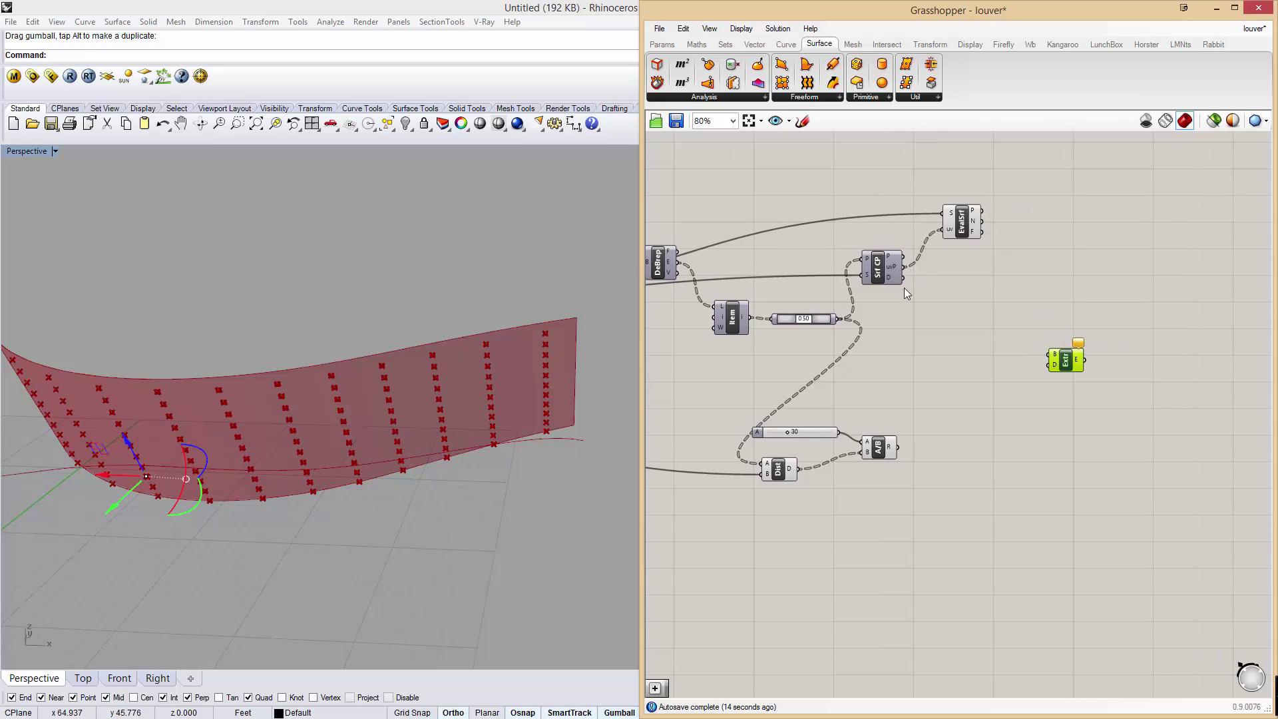
Turn on the List Item preview and connect its edge output to the base input of Extrude.
{"action": "right_click_drag", "start_coordinate": [770, 323], "coordinate": [823, 311]}
{"action": "left_click", "coordinate": [785, 306]}
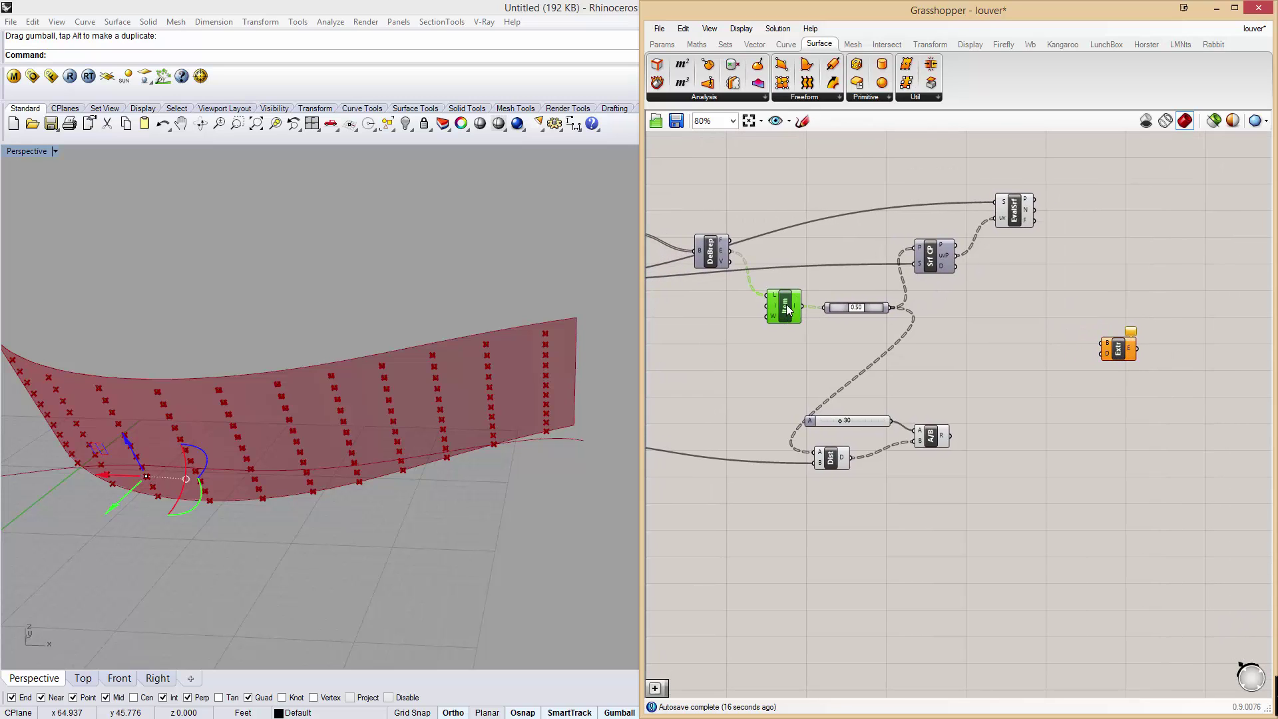
{"action": "right_click", "coordinate": [796, 308]}
{"action": "left_click", "coordinate": [815, 331]}
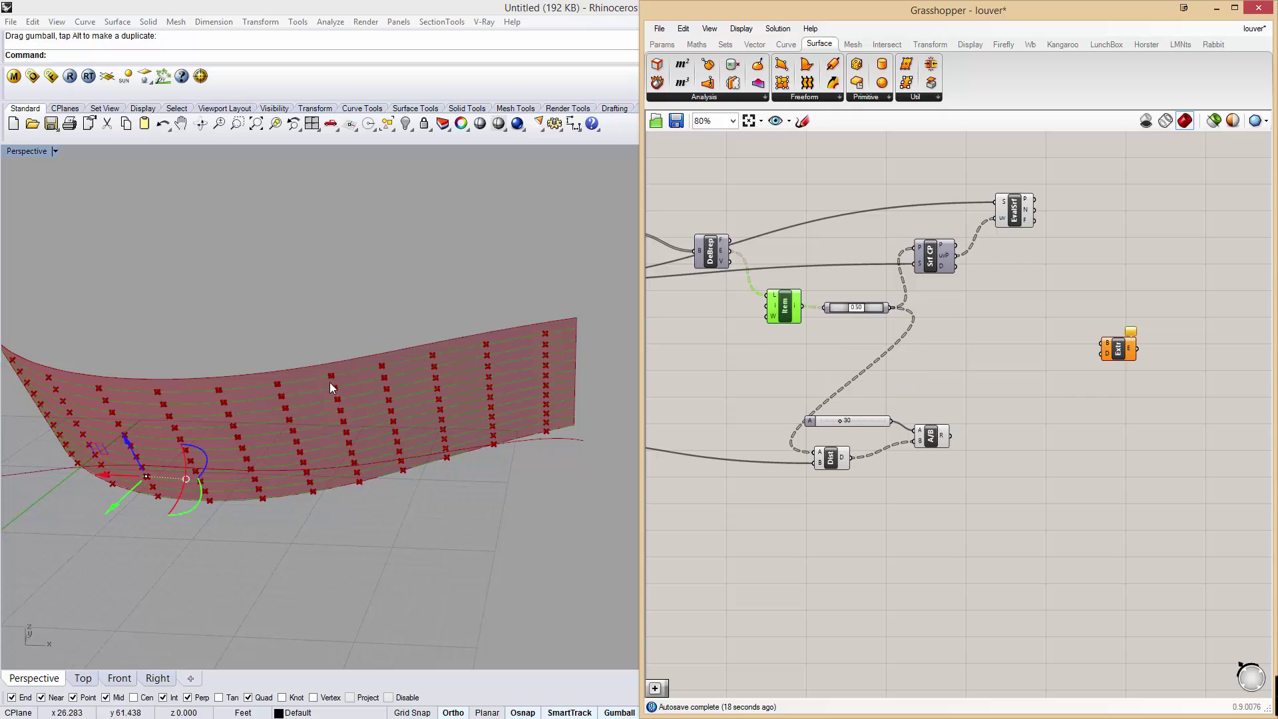
{"action": "left_click_drag", "start_coordinate": [805, 311], "coordinate": [1105, 347]}
Add an Amplitude component below Extrude and nudge the slider and Division component slightly lower.
{"action": "double_click", "coordinate": [1054, 396]}
{"action": "type", "text": "amp"}
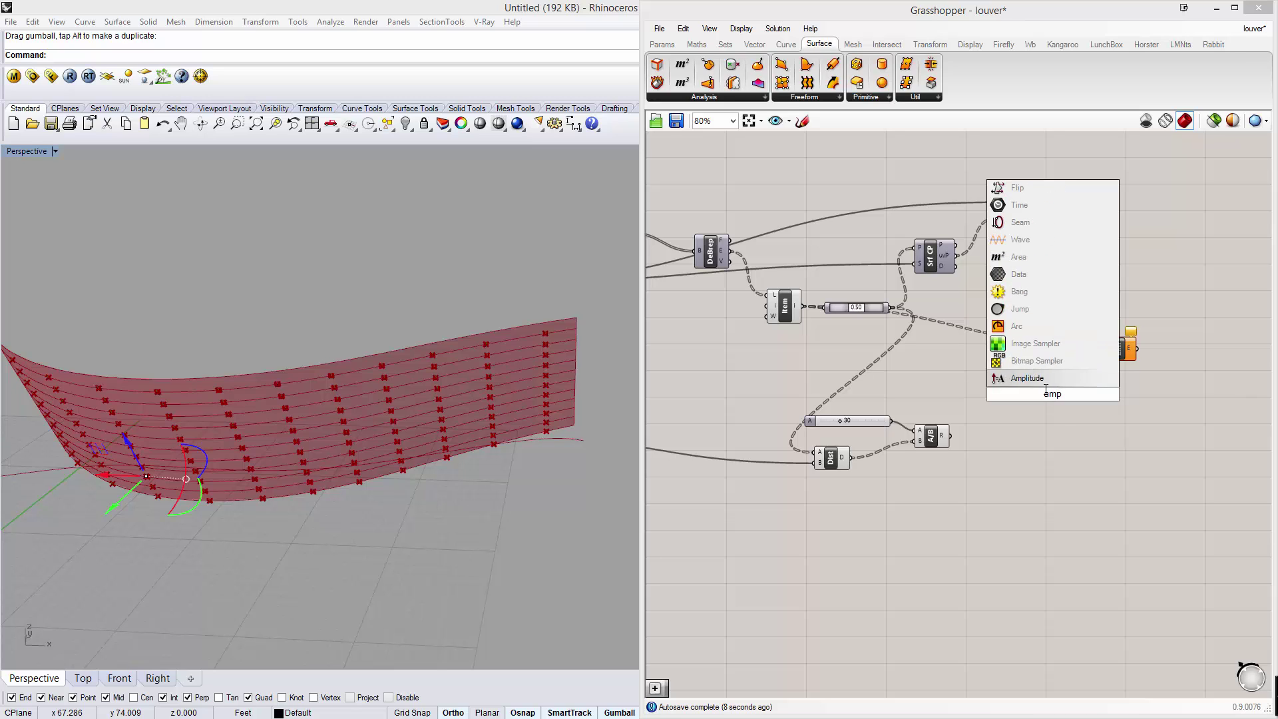
{"action": "key", "text": "Return"}
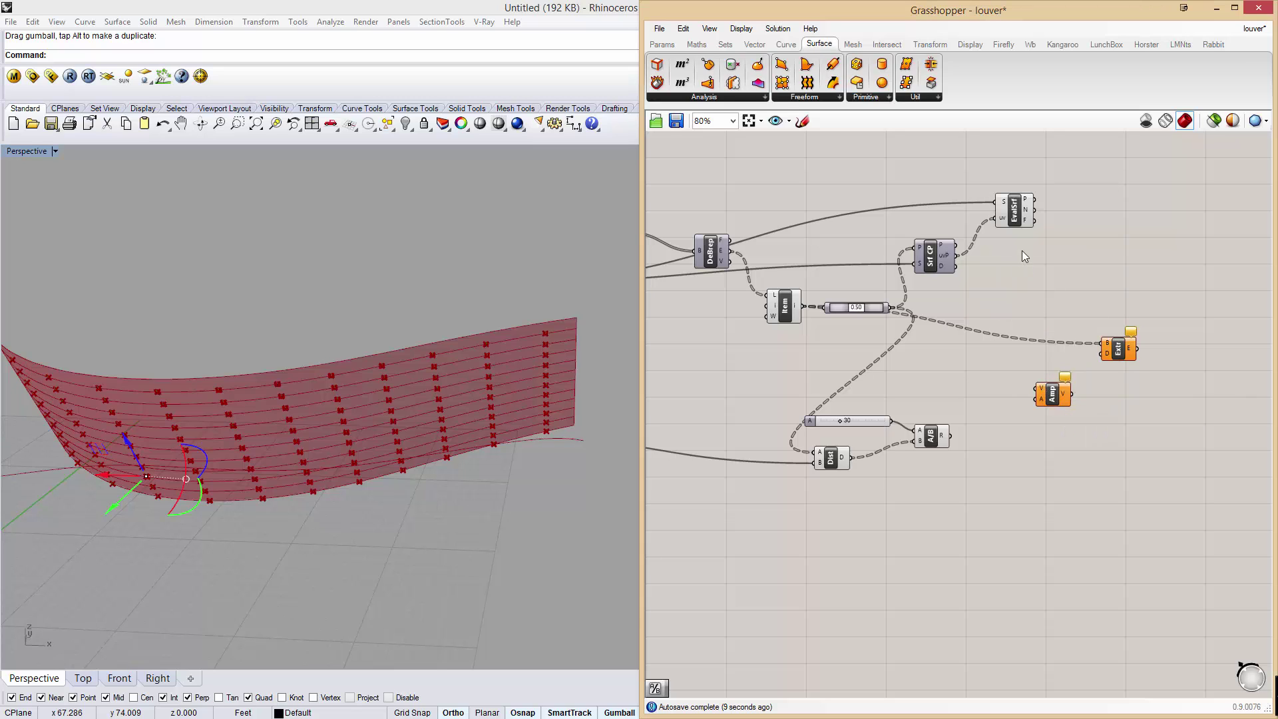
{"action": "left_click_drag", "start_coordinate": [852, 420], "coordinate": [853, 426]}
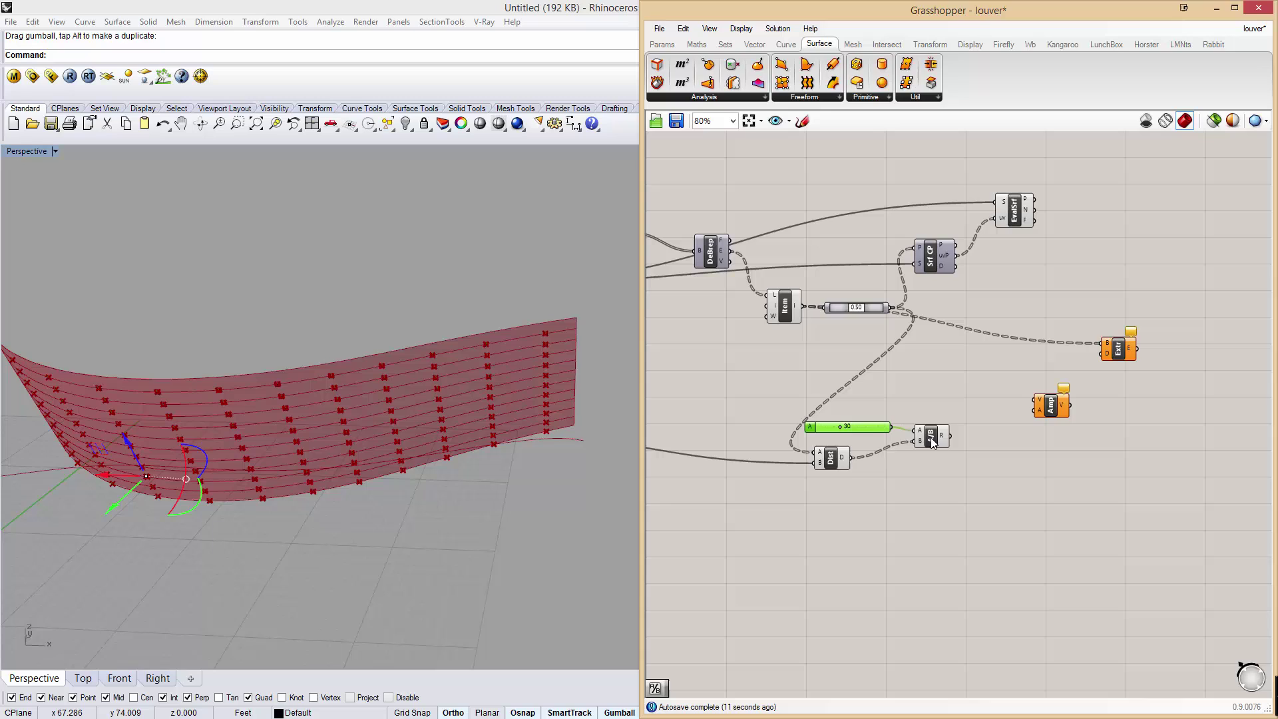
{"action": "left_click_drag", "start_coordinate": [931, 437], "coordinate": [936, 443]}
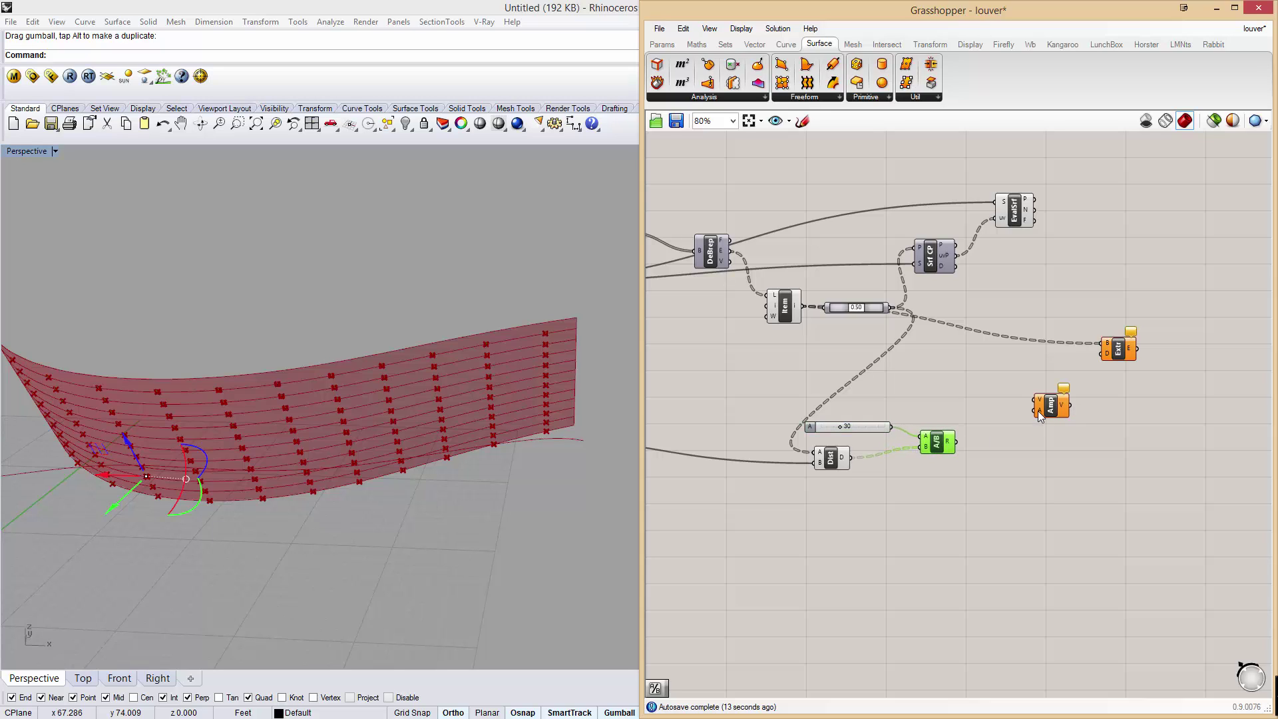
Feed the Evaluate Surface normals and the Division result into Amplitude, and its vector output into the Extrude direction input.
{"action": "left_click_drag", "start_coordinate": [1036, 210], "coordinate": [1036, 402]}
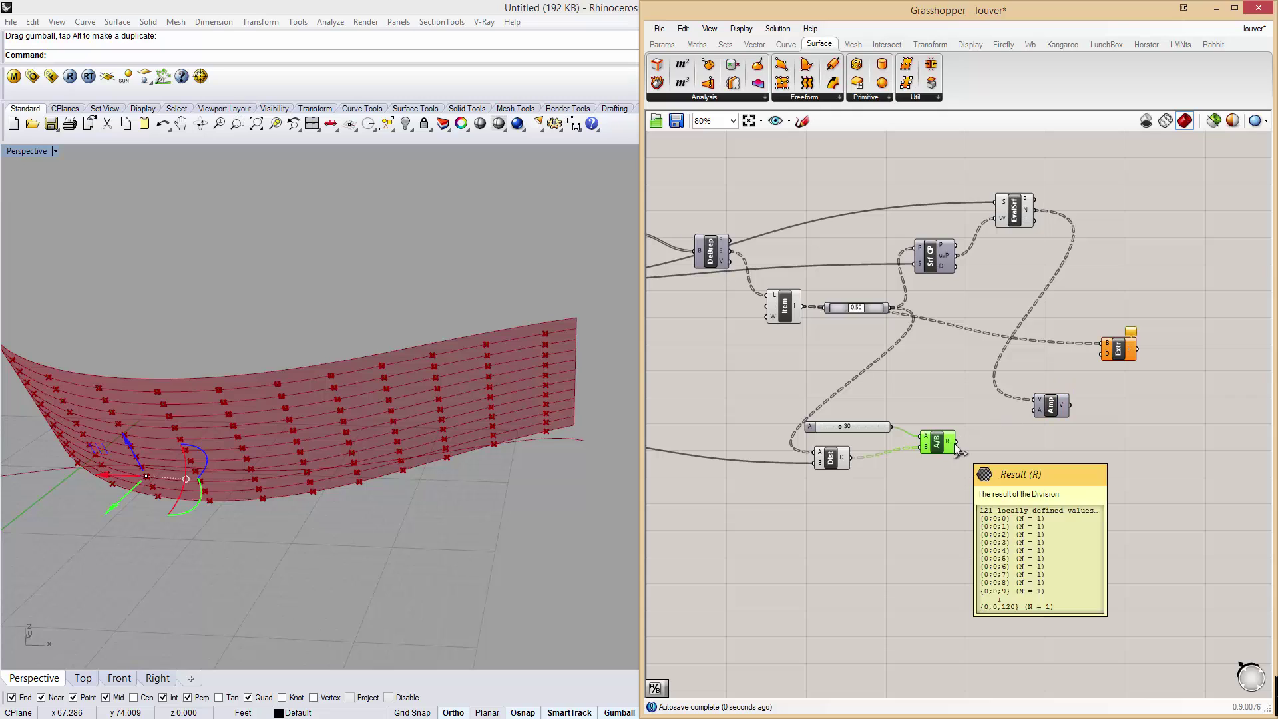
{"action": "left_click_drag", "start_coordinate": [957, 441], "coordinate": [1106, 356]}
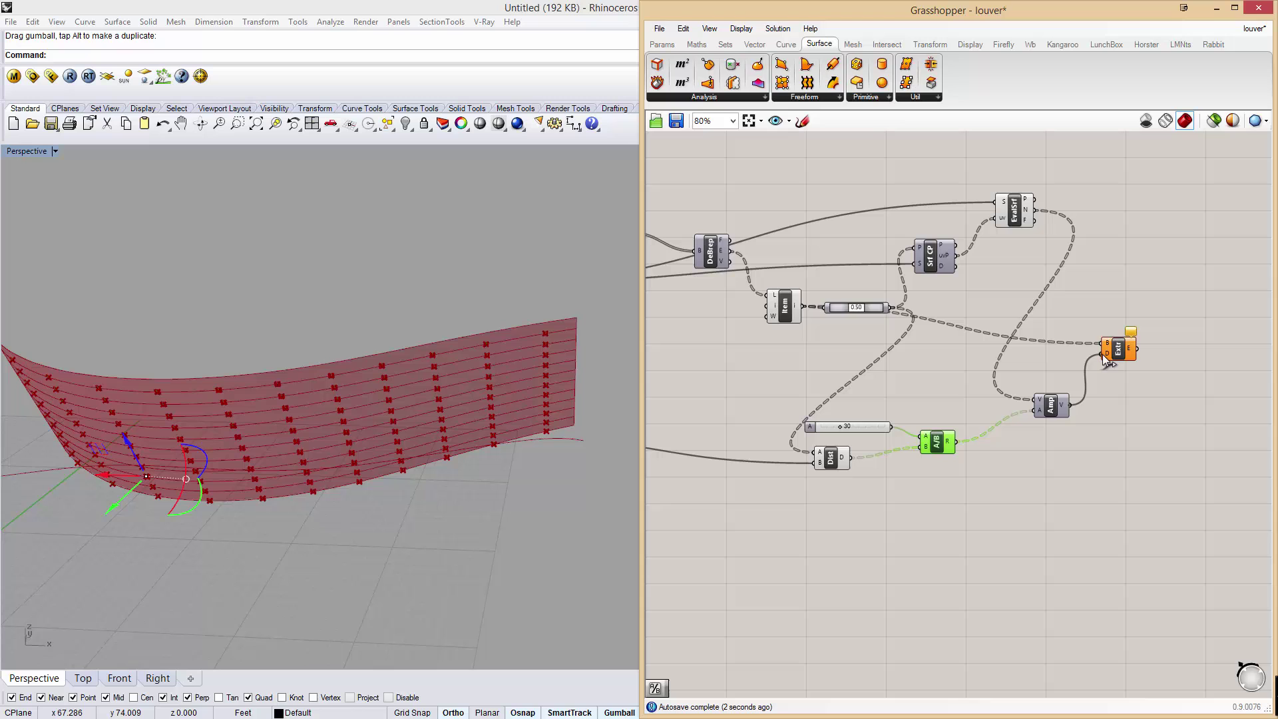
{"action": "right_click_drag", "start_coordinate": [381, 418], "coordinate": [363, 468]}
{"action": "scroll", "coordinate": [346, 399], "scroll_direction": "up", "scroll_amount": 3}
{"action": "scroll", "coordinate": [353, 507], "scroll_direction": "down", "scroll_amount": 3}
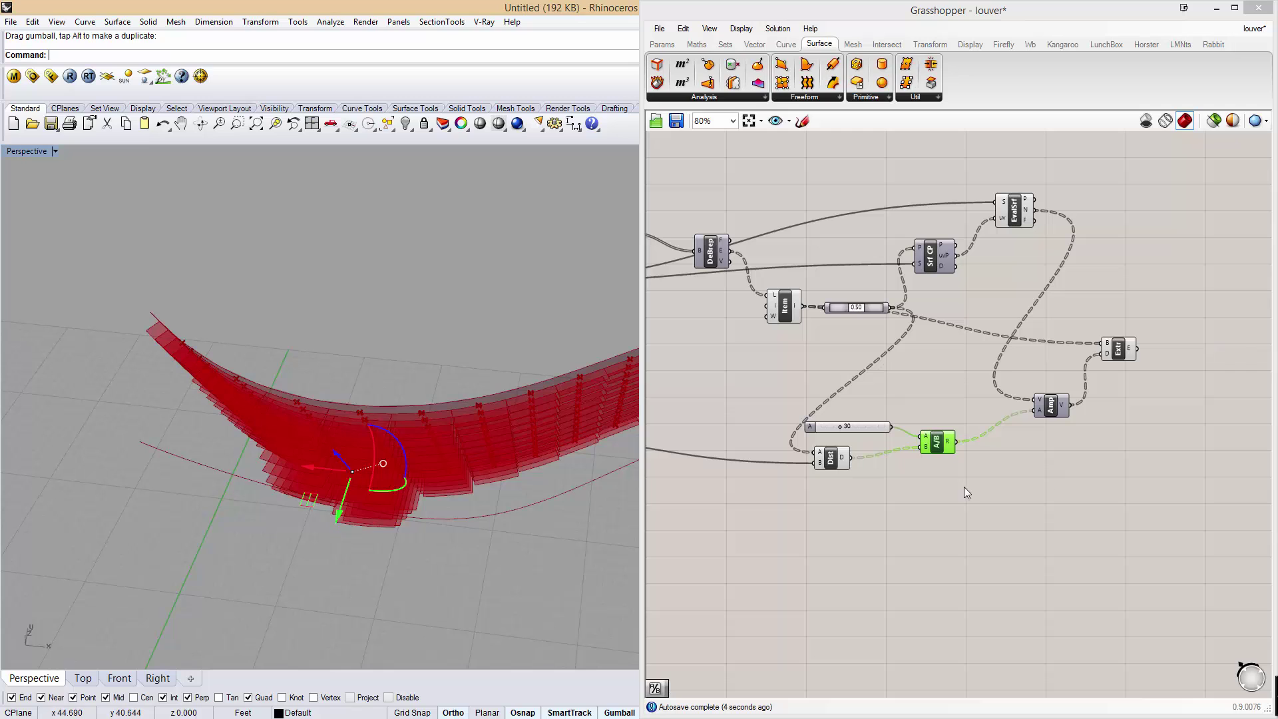
Set the slider feeding Division to 22 and shift the Distance component slightly beneath it.
{"action": "scroll", "coordinate": [817, 436], "scroll_direction": "up", "scroll_amount": 5}
{"action": "left_click_drag", "start_coordinate": [816, 436], "coordinate": [787, 430]}
{"action": "right_click_drag", "start_coordinate": [421, 431], "coordinate": [450, 373], "text": "shift"}
{"action": "left_click_drag", "start_coordinate": [805, 509], "coordinate": [830, 532]}
{"action": "right_click_drag", "start_coordinate": [388, 419], "coordinate": [505, 423]}
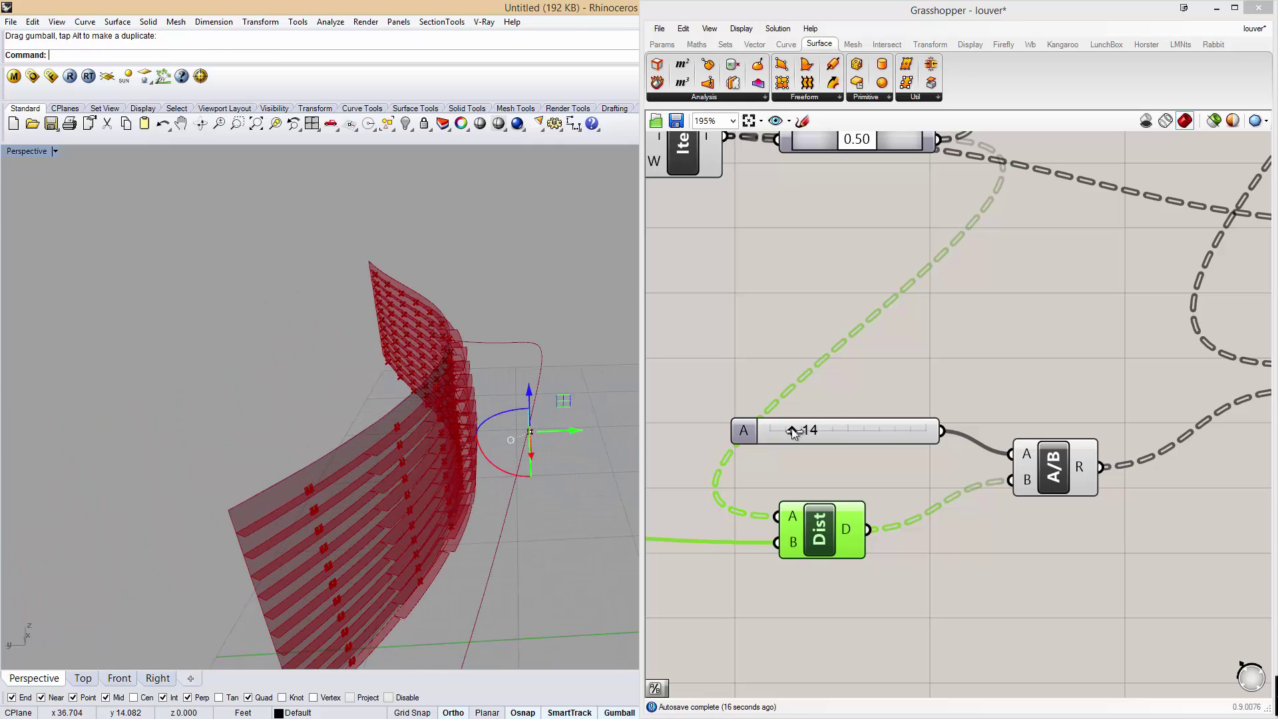
{"action": "left_click_drag", "start_coordinate": [794, 431], "coordinate": [805, 429]}
{"action": "left_click", "coordinate": [932, 368]}
{"action": "scroll", "coordinate": [930, 371], "scroll_direction": "down", "scroll_amount": 5}
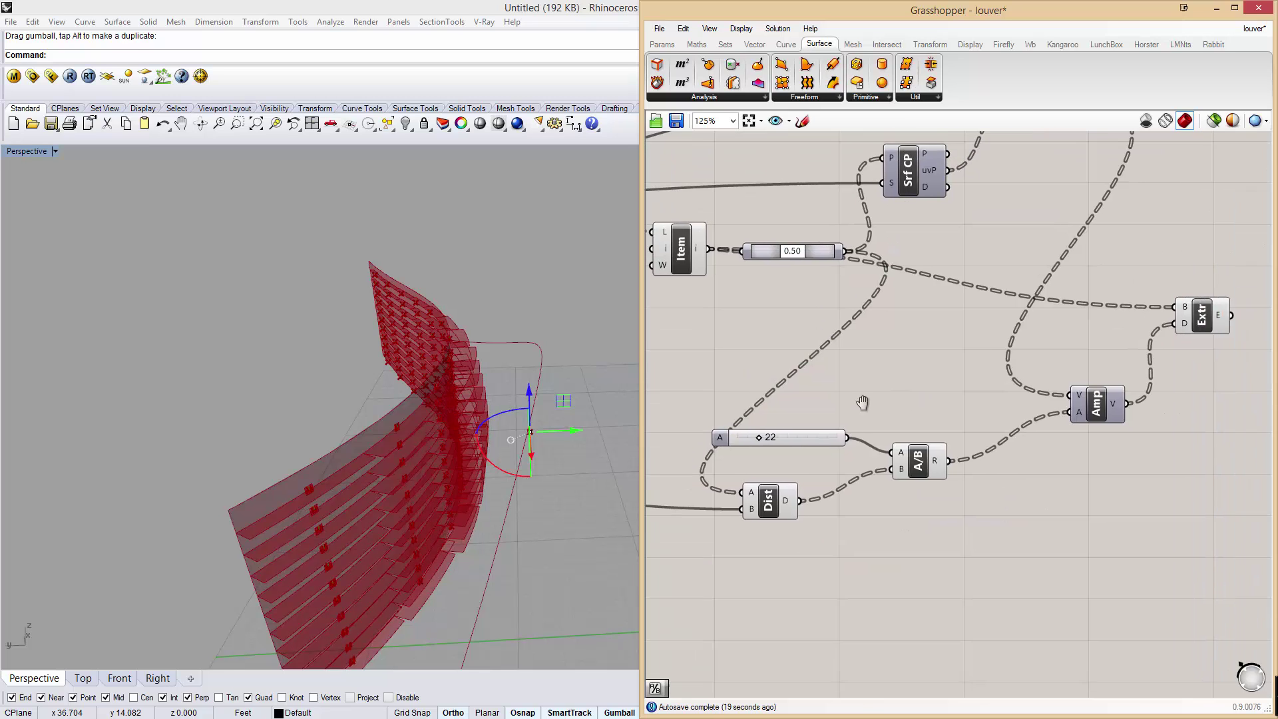
Move the Extrude component well to the right of the Amplitude component.
{"action": "left_click_drag", "start_coordinate": [1042, 359], "coordinate": [1101, 355]}
{"action": "scroll", "coordinate": [847, 404], "scroll_direction": "down", "scroll_amount": 2}
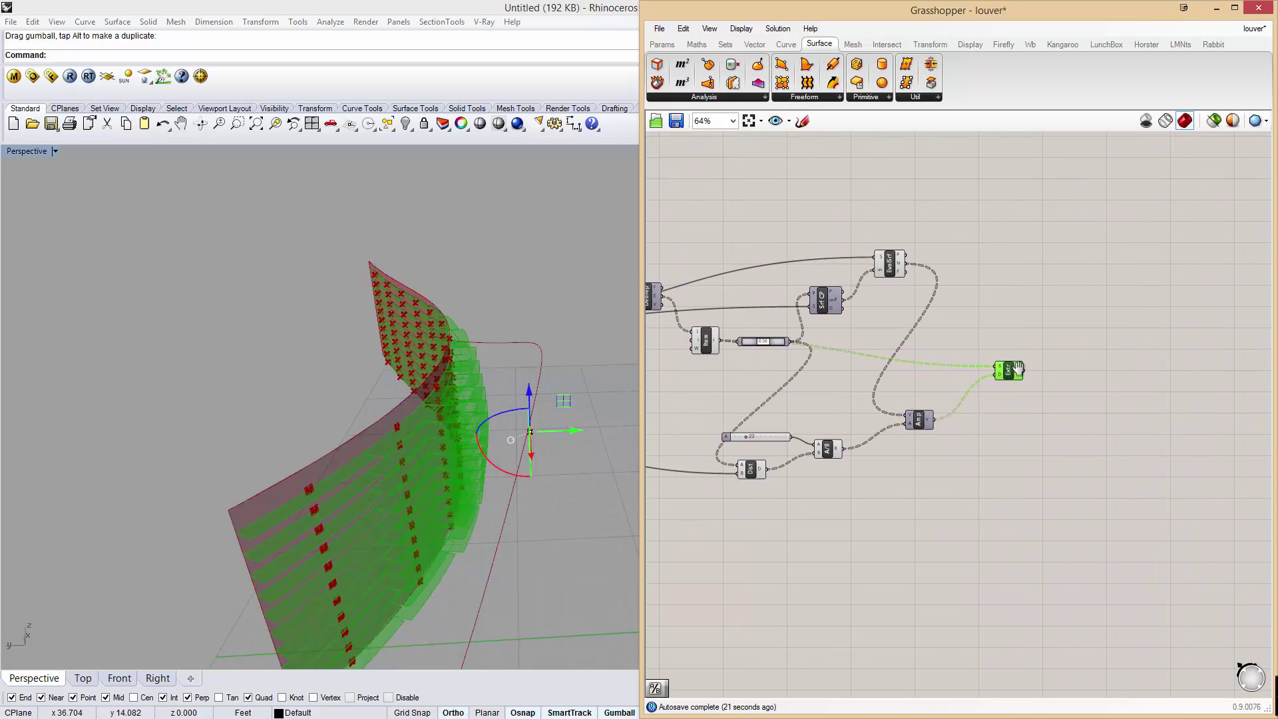
{"action": "left_click_drag", "start_coordinate": [1014, 365], "coordinate": [1149, 340]}
{"action": "right_click_drag", "start_coordinate": [399, 420], "coordinate": [410, 369]}
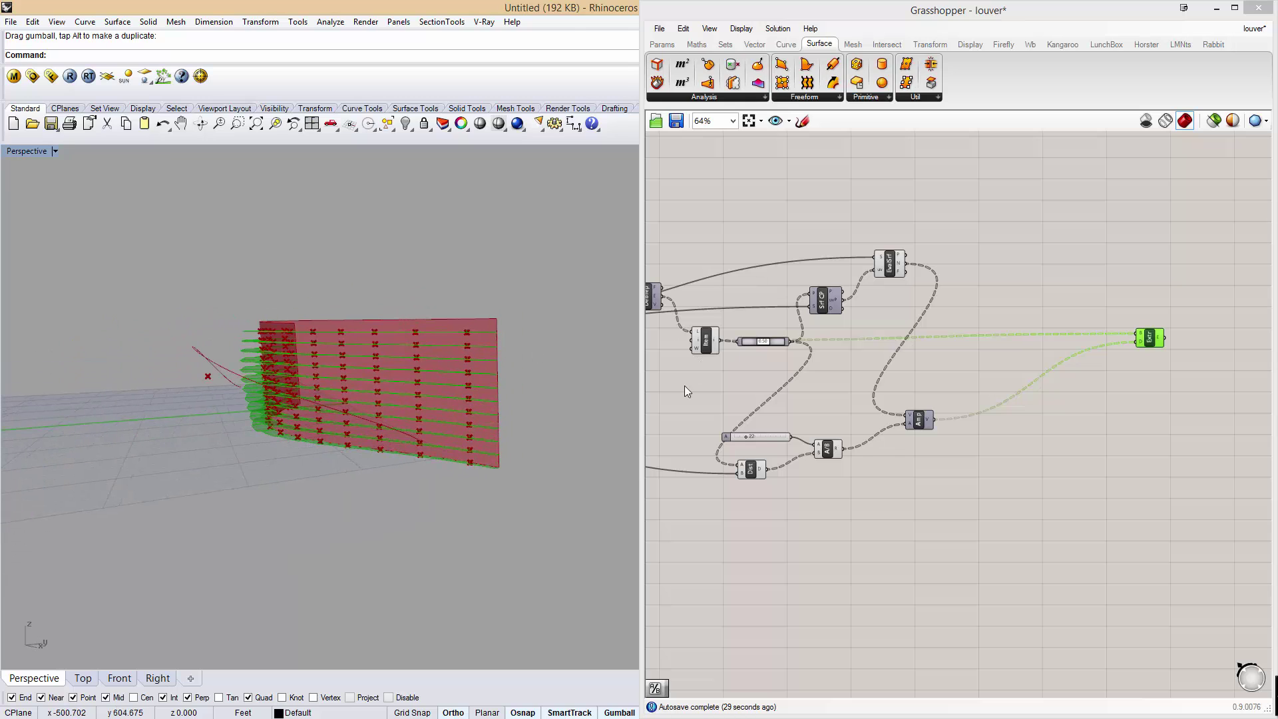
Turn off the previews of the Deconstruct Brep, List Item, Point On Curve and Distance components.
{"action": "right_click_drag", "start_coordinate": [739, 389], "coordinate": [821, 393]}
{"action": "left_click_drag", "start_coordinate": [821, 393], "coordinate": [750, 250]}
{"action": "right_click", "coordinate": [832, 230]}
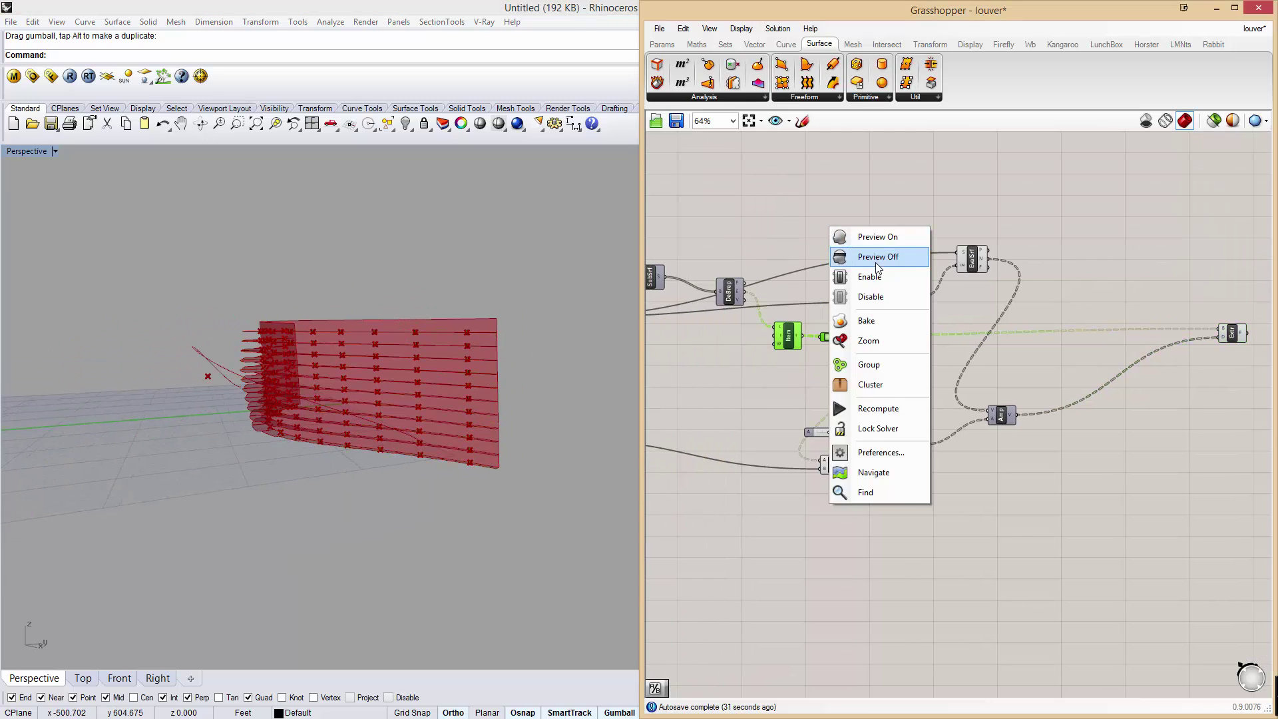
{"action": "left_click", "coordinate": [865, 253]}
{"action": "left_click_drag", "start_coordinate": [876, 519], "coordinate": [733, 221]}
{"action": "right_click", "coordinate": [858, 187]}
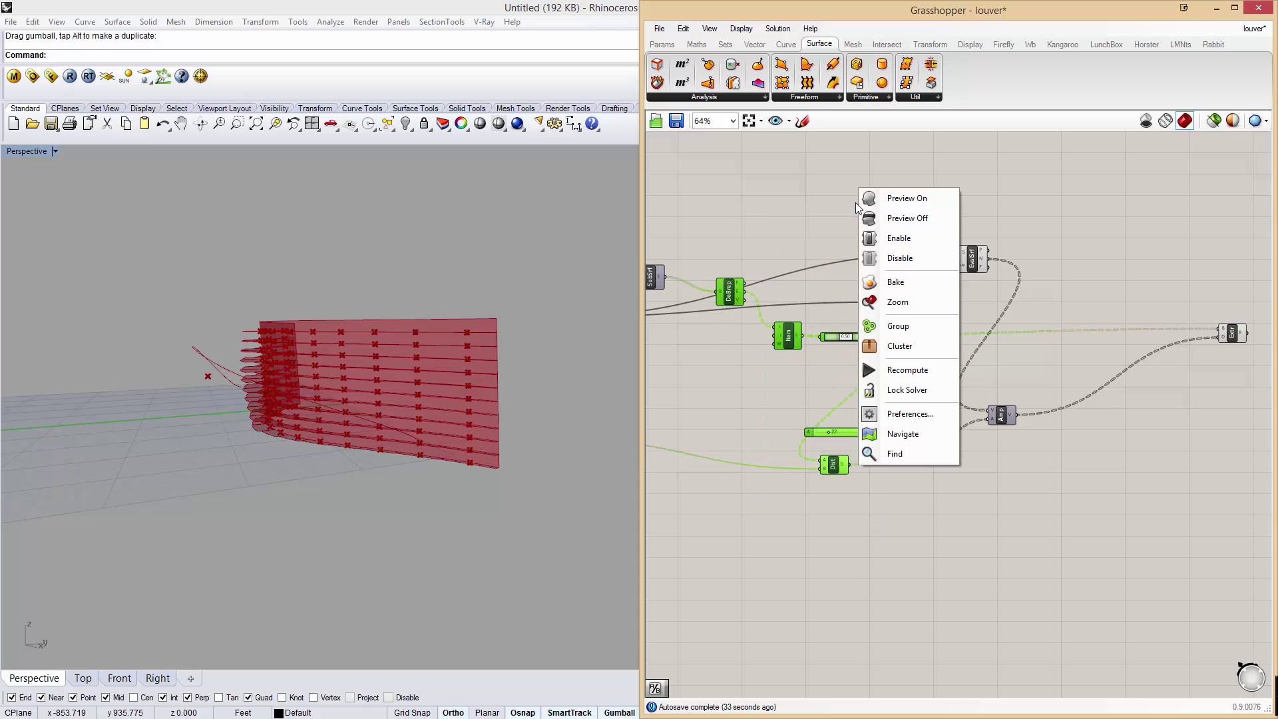
{"action": "left_click", "coordinate": [907, 219]}
Turn off the previews of all intermediate components from Divide Domain through Amplitude, leaving Extrude and the input parameters out.
{"action": "left_click_drag", "start_coordinate": [975, 506], "coordinate": [803, 212]}
{"action": "left_click_drag", "start_coordinate": [1030, 557], "coordinate": [686, 218]}
{"action": "right_click_drag", "start_coordinate": [949, 462], "coordinate": [1012, 457]}
{"action": "scroll", "coordinate": [1012, 457], "scroll_direction": "down", "scroll_amount": 1}
{"action": "left_click_drag", "start_coordinate": [1044, 493], "coordinate": [715, 262]}
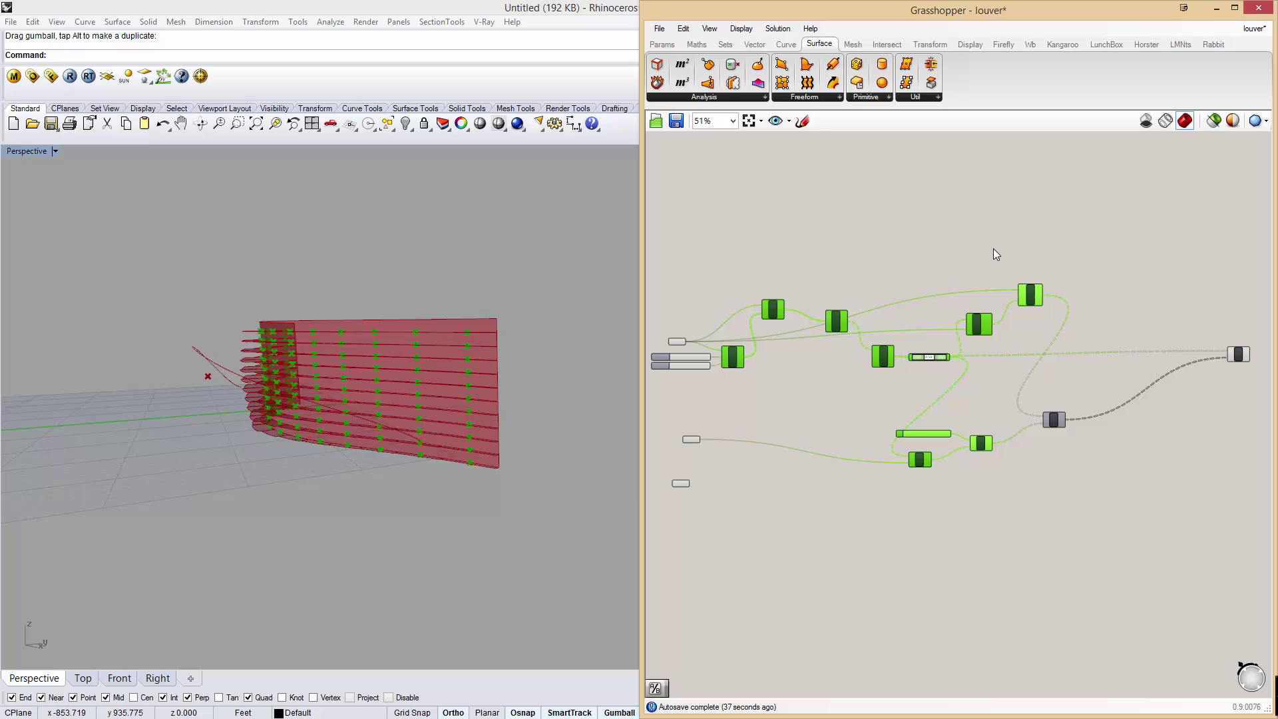
{"action": "left_click_drag", "start_coordinate": [1104, 507], "coordinate": [745, 257]}
{"action": "right_click", "coordinate": [838, 222]}
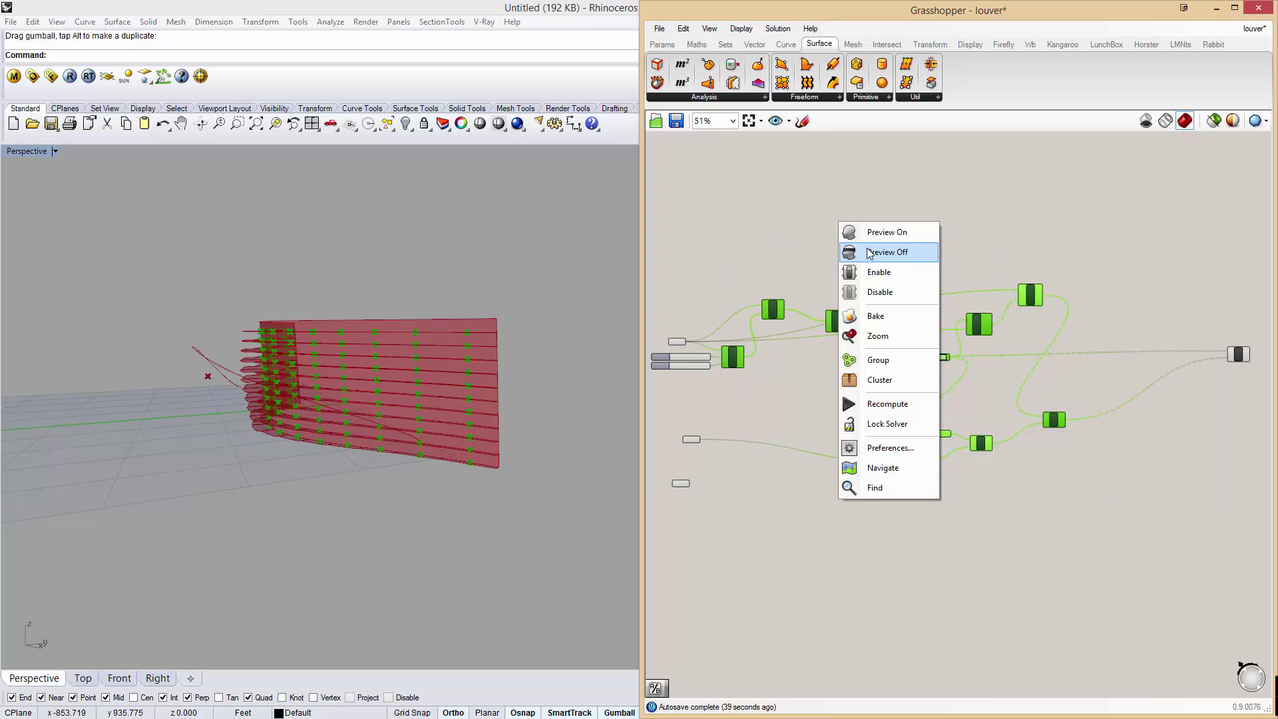
{"action": "left_click", "coordinate": [869, 251]}
Clear the component selection and examine the extruded louvers from several angles and close up.
{"action": "right_click_drag", "start_coordinate": [316, 440], "coordinate": [388, 468]}
{"action": "right_click_drag", "start_coordinate": [279, 422], "coordinate": [416, 423], "text": "shift"}
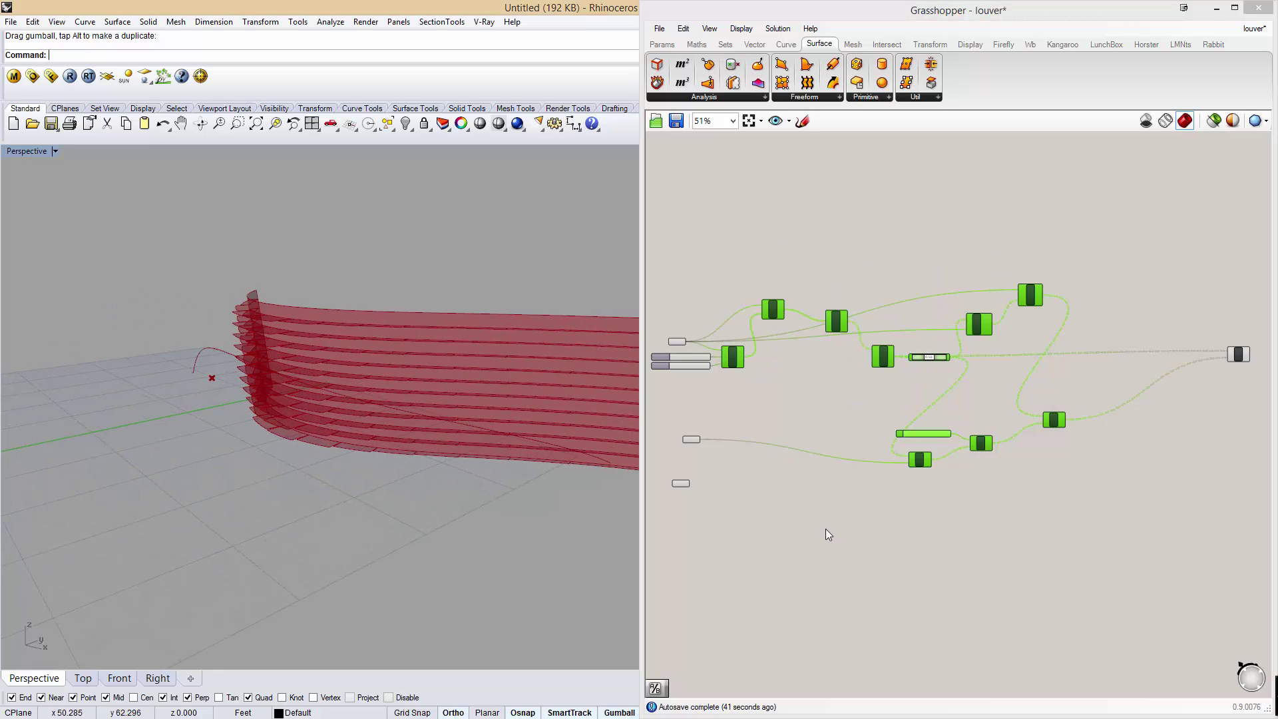
{"action": "left_click", "coordinate": [827, 533]}
{"action": "right_click_drag", "start_coordinate": [626, 413], "coordinate": [582, 402]}
{"action": "right_click_drag", "start_coordinate": [410, 359], "coordinate": [407, 426], "text": "shift"}
{"action": "scroll", "coordinate": [542, 393], "scroll_direction": "up", "scroll_amount": 3}
{"action": "scroll", "coordinate": [408, 437], "scroll_direction": "down", "scroll_amount": 3}
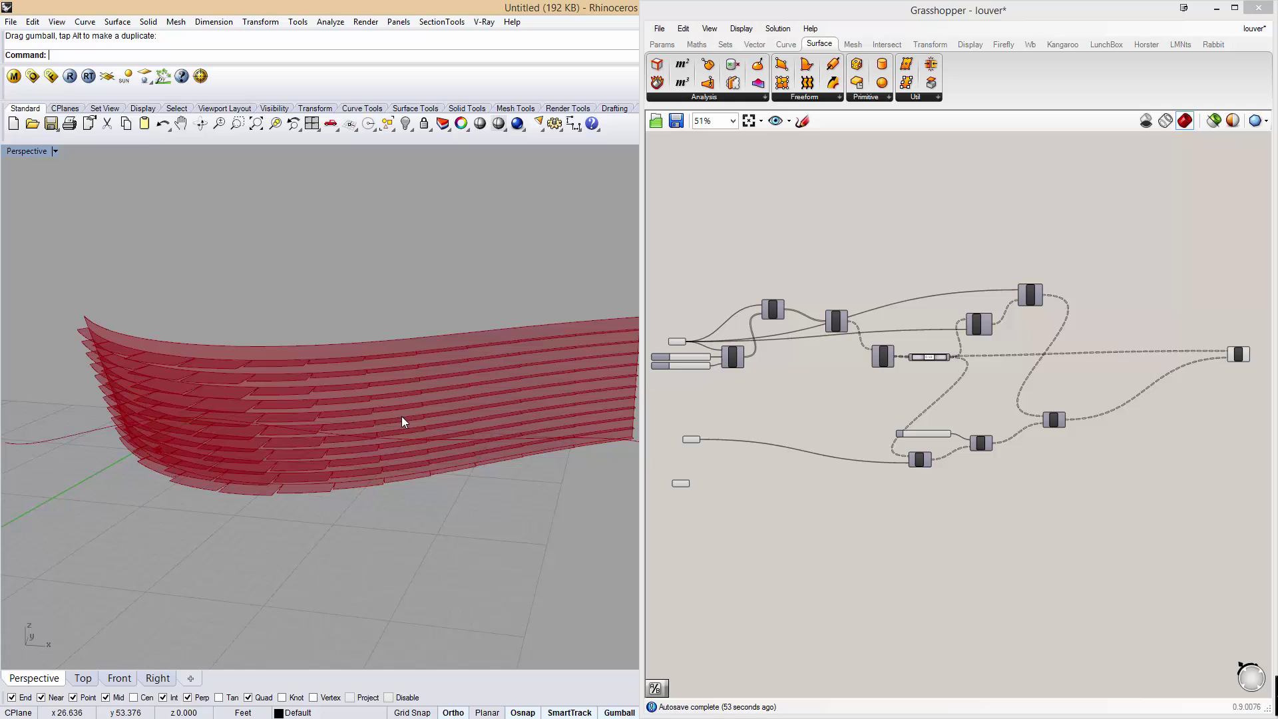
Select the attractor curve in the viewport and add a Curve Closest Point component beside the Curve parameter.
{"action": "right_click_drag", "start_coordinate": [401, 416], "coordinate": [421, 405]}
{"action": "left_click", "coordinate": [421, 410]}
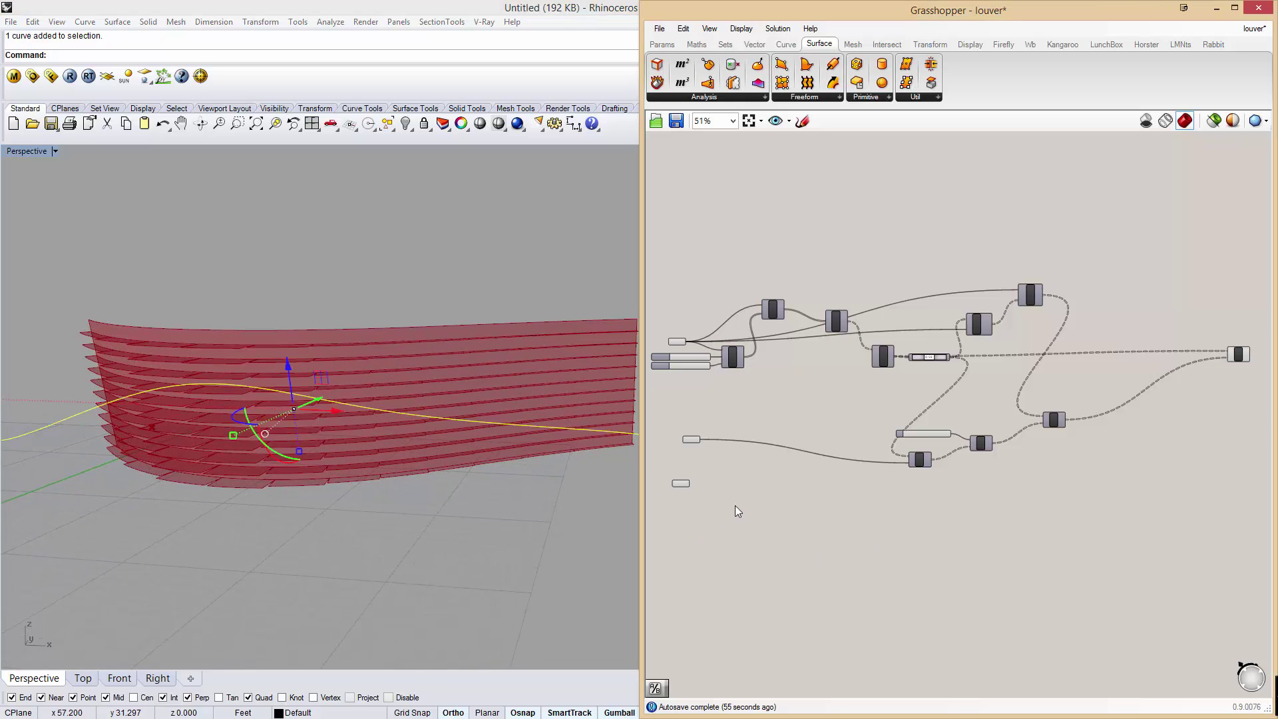
{"action": "double_click", "coordinate": [1023, 509]}
{"action": "type", "text": "co"}
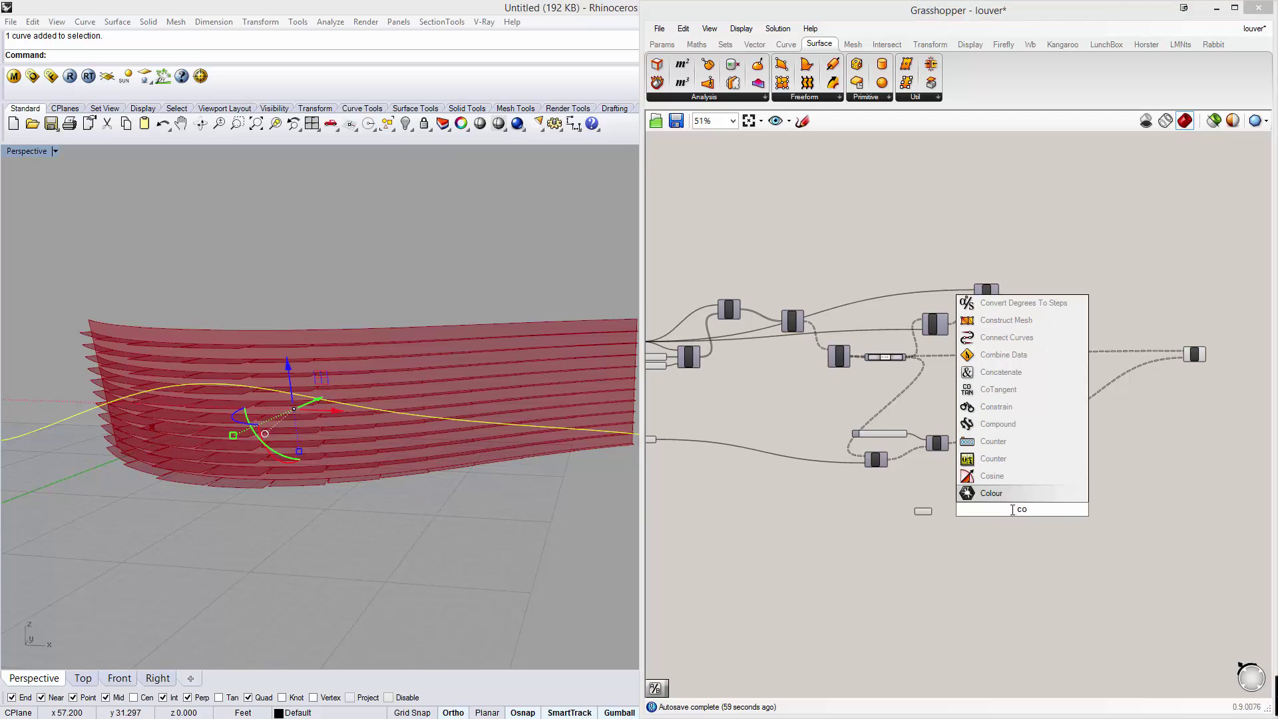
{"action": "key", "text": "BackSpace"}
{"action": "key", "text": "BackSpace"}
{"action": "type", "text": "colest"}
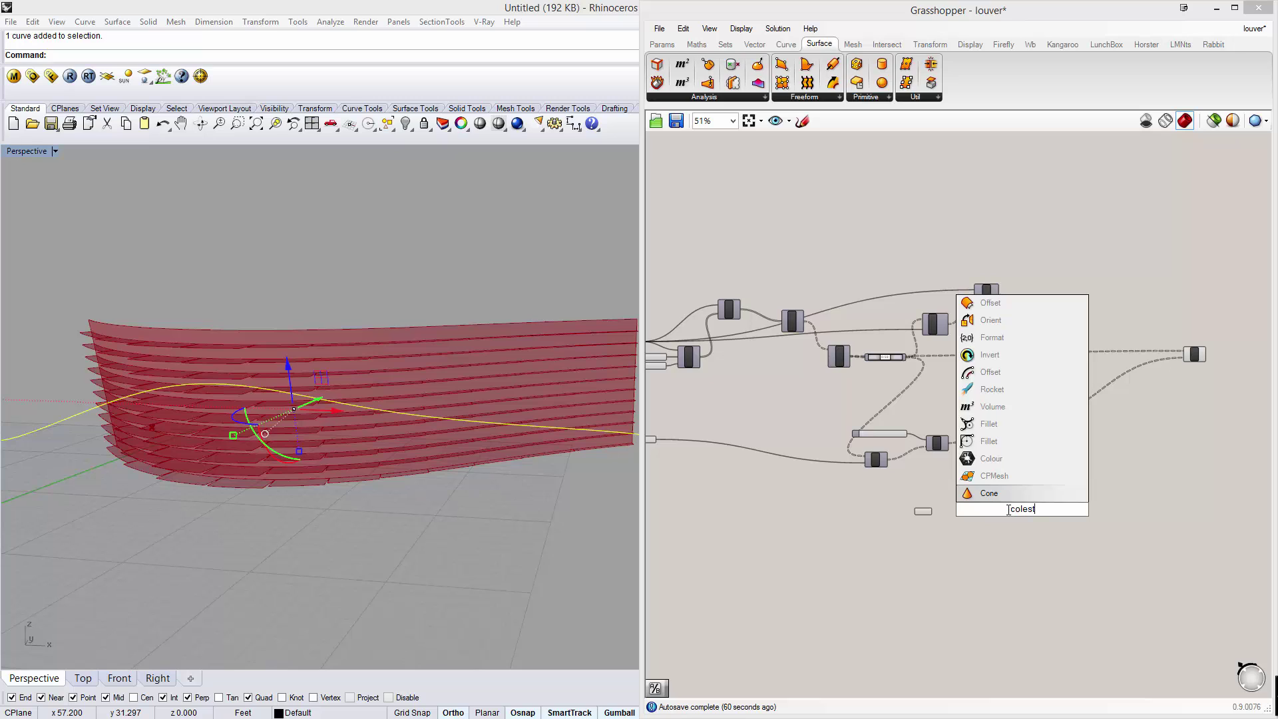
{"action": "key", "text": "BackSpace"}
{"action": "key", "text": "BackSpace"}
{"action": "key", "text": "BackSpace"}
{"action": "key", "text": "BackSpace"}
{"action": "key", "text": "BackSpace"}
{"action": "key", "text": "BackSpace"}
{"action": "type", "text": "close"}
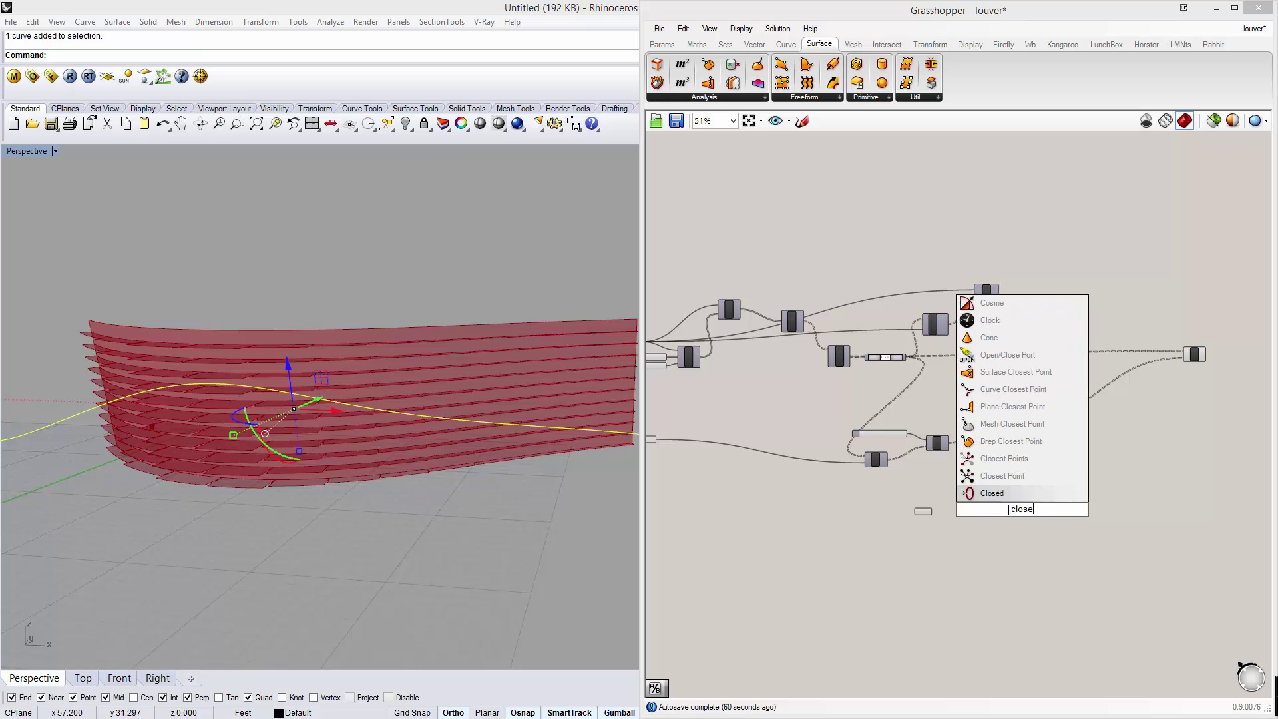
{"action": "type", "text": "st p"}
{"action": "key", "text": "BackSpace"}
{"action": "key", "text": "BackSpace"}
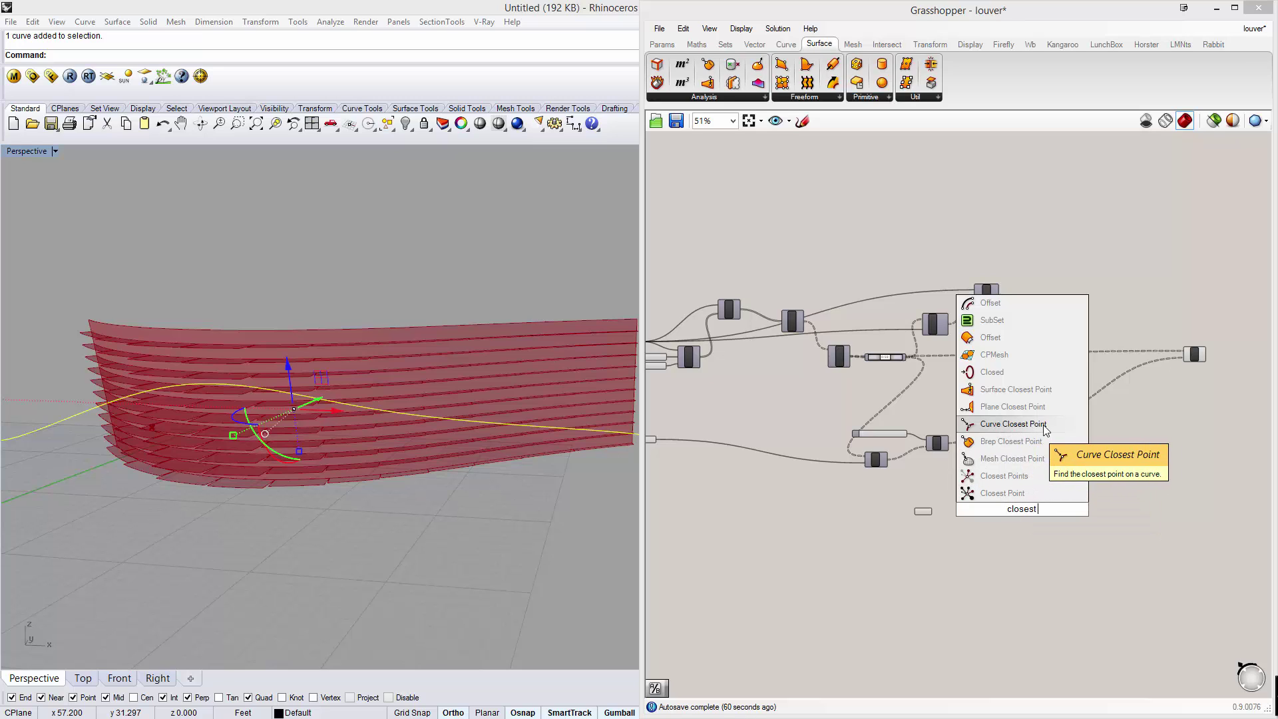
{"action": "left_click", "coordinate": [998, 424]}
Connect the Point On Curve output to Curve Closest Point's point input and the Curve parameter to its curve input.
{"action": "scroll", "coordinate": [1030, 490], "scroll_direction": "up", "scroll_amount": 3}
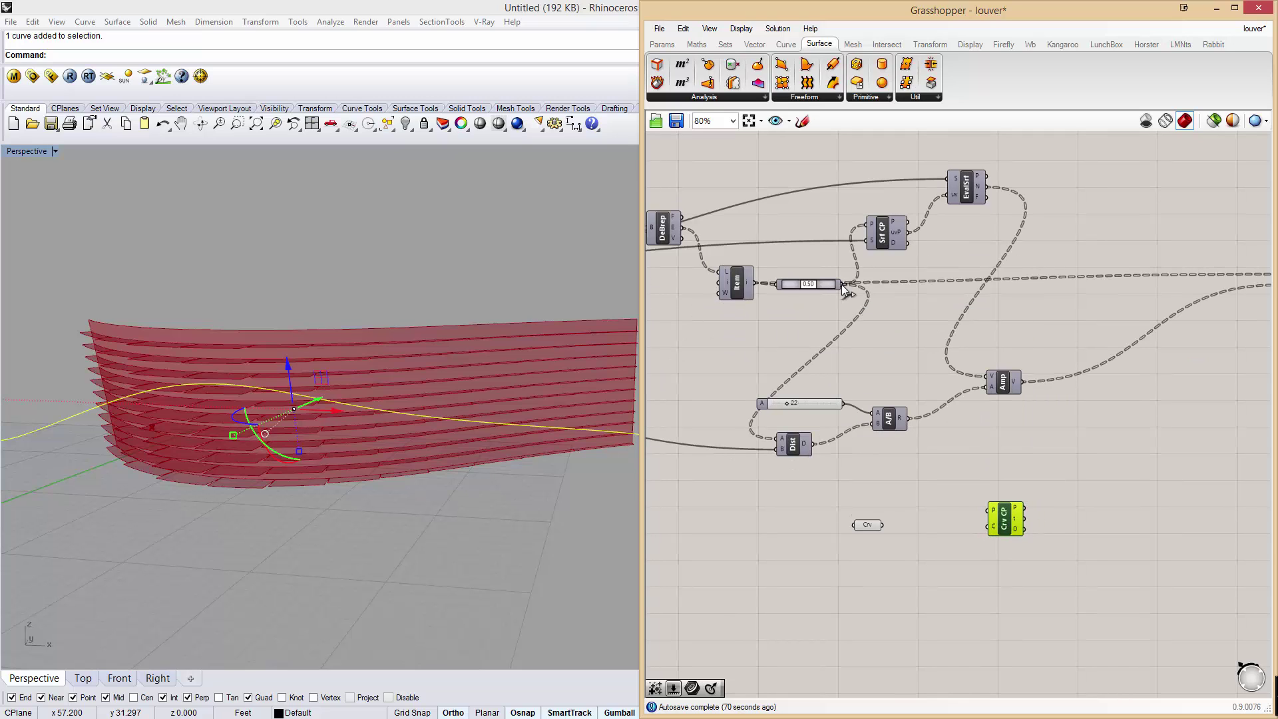
{"action": "left_click_drag", "start_coordinate": [842, 285], "coordinate": [989, 511]}
{"action": "left_click_drag", "start_coordinate": [884, 525], "coordinate": [989, 527]}
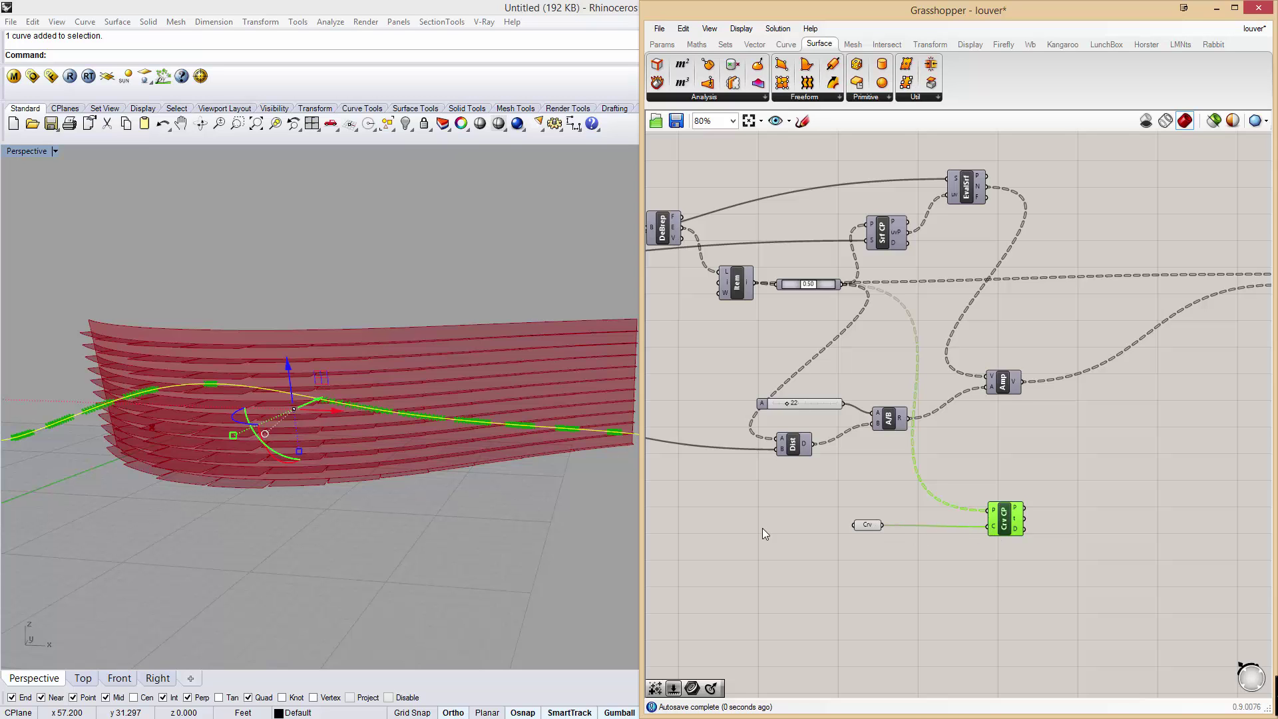
Turn on the preview of the Point On Curve component and compare the edge midpoints with the closest points on the attractor curve.
{"action": "right_click_drag", "start_coordinate": [599, 500], "coordinate": [546, 399]}
{"action": "left_click", "coordinate": [823, 286]}
{"action": "right_click", "coordinate": [823, 286]}
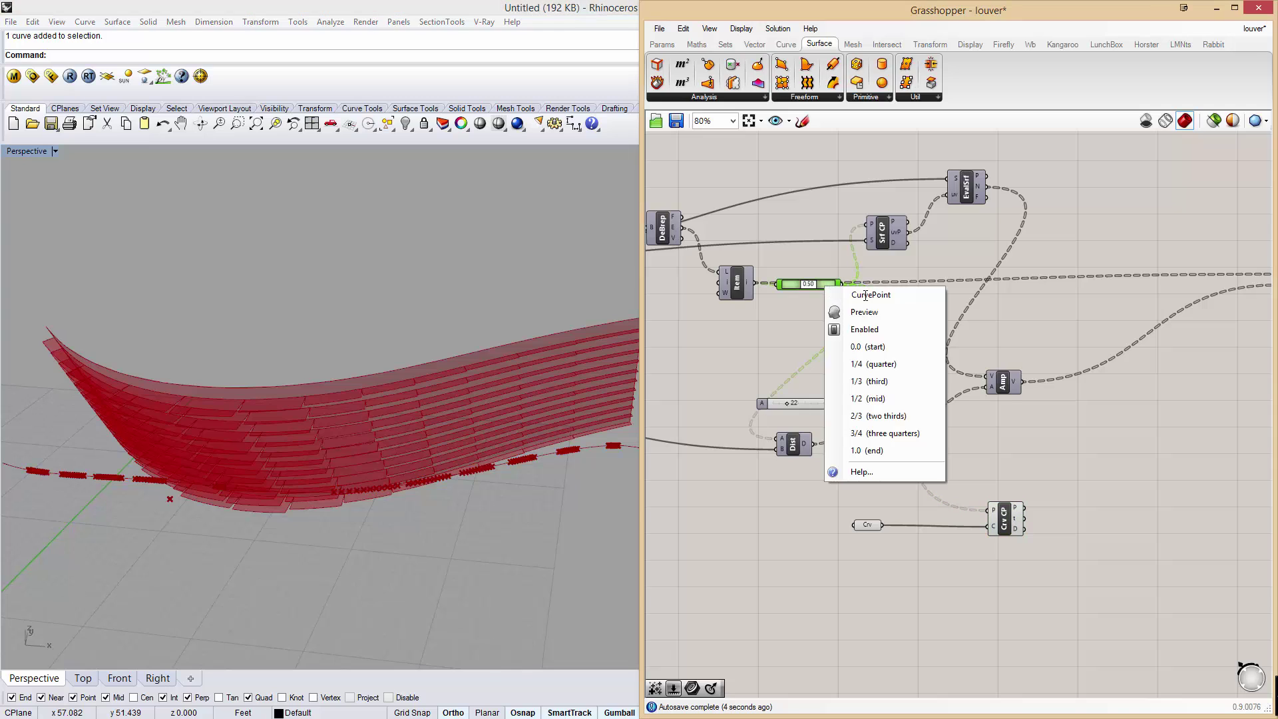
{"action": "left_click", "coordinate": [790, 313]}
{"action": "right_click", "coordinate": [790, 286]}
{"action": "left_click", "coordinate": [844, 312]}
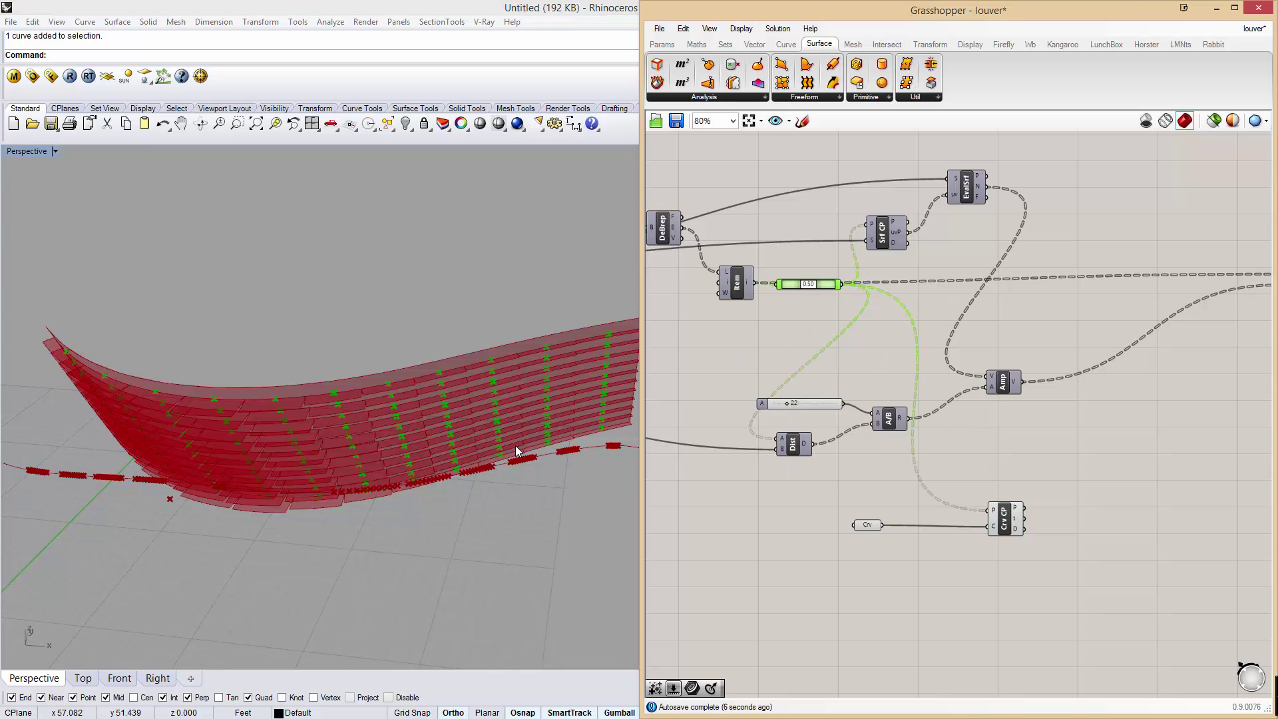
{"action": "right_click_drag", "start_coordinate": [517, 448], "coordinate": [469, 458]}
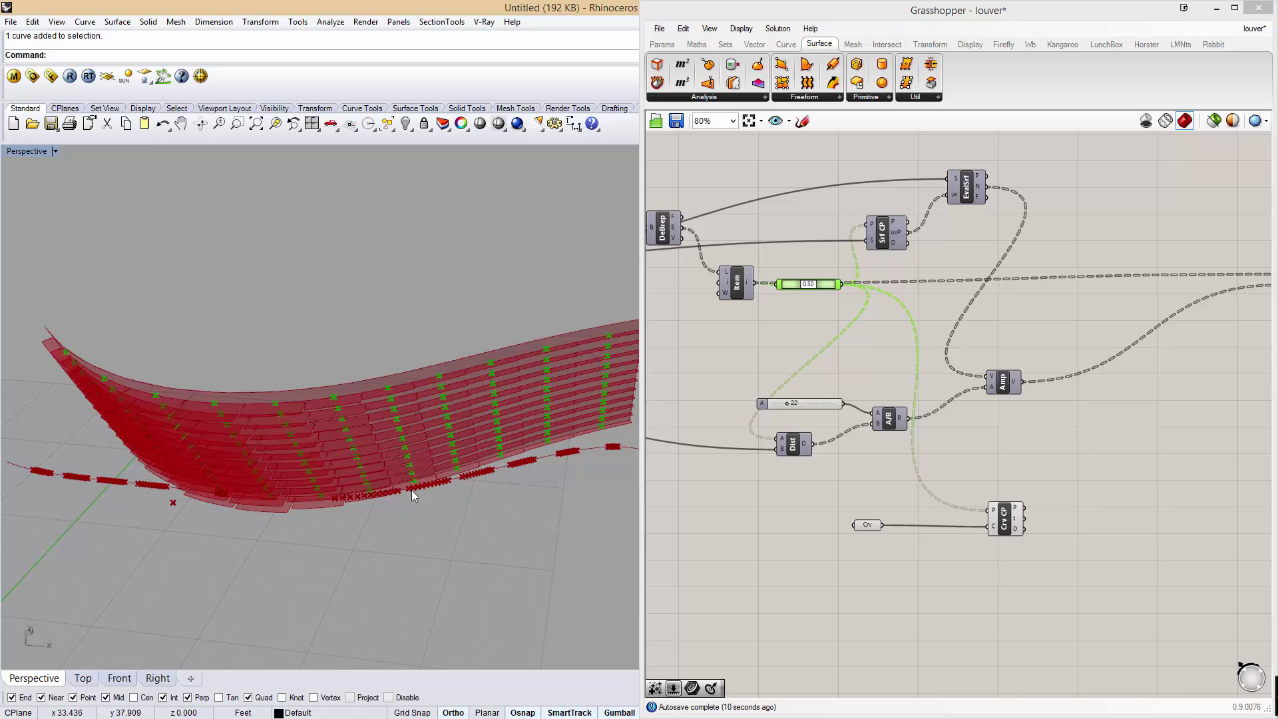
{"action": "right_click_drag", "start_coordinate": [412, 490], "coordinate": [400, 395]}
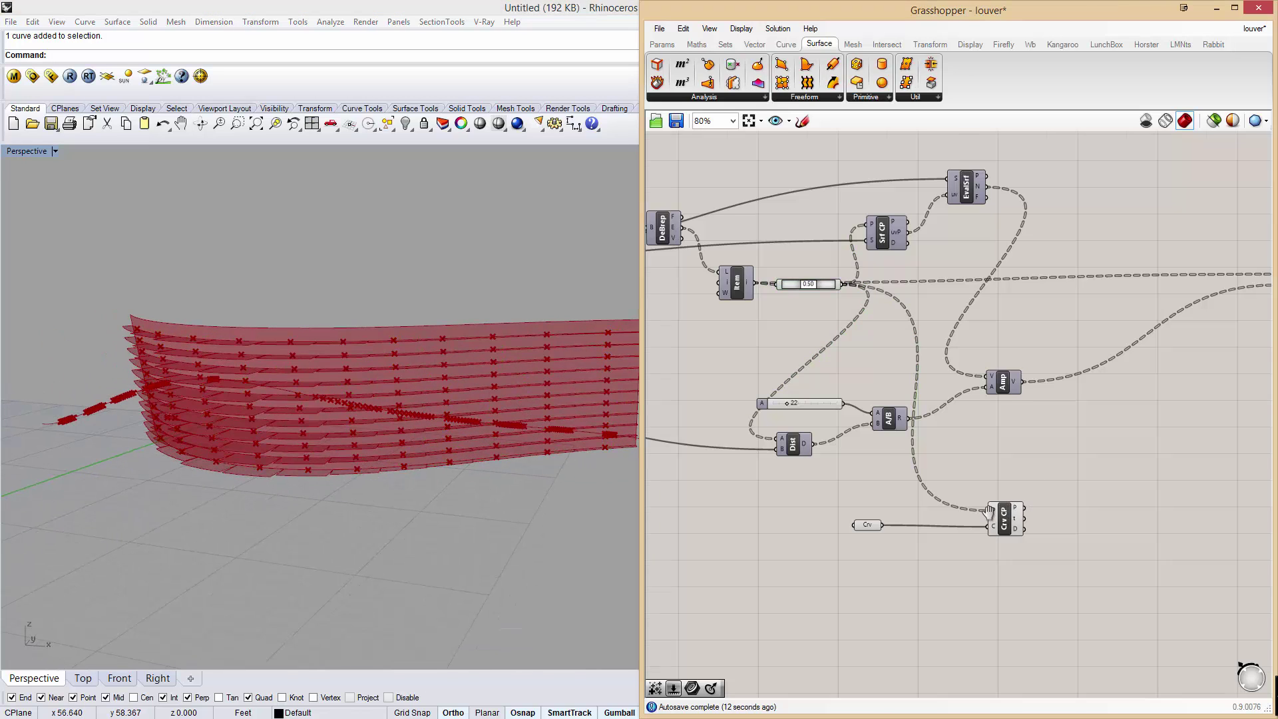
Add an Angle component beside Curve Closest Point and connect Evaluate Surface's normal output to its first vector input.
{"action": "scroll", "coordinate": [1035, 479], "scroll_direction": "up", "scroll_amount": 1}
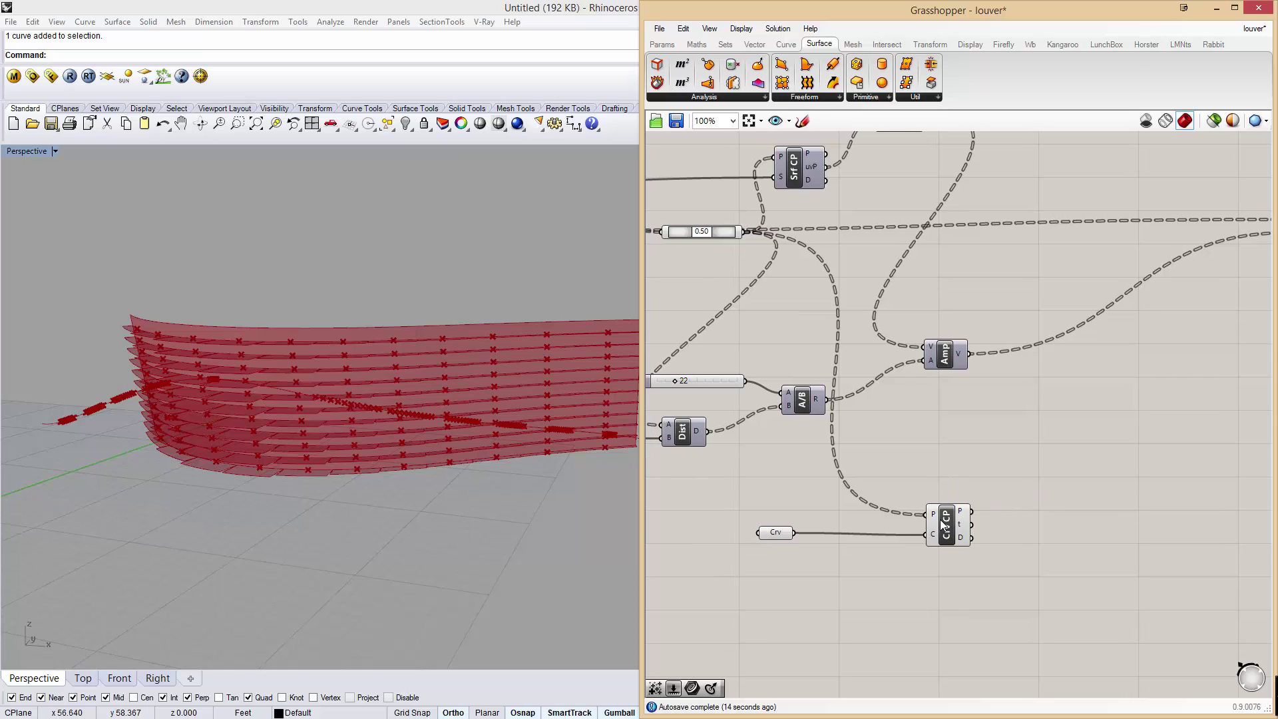
{"action": "left_click", "coordinate": [943, 526]}
{"action": "double_click", "coordinate": [1096, 470]}
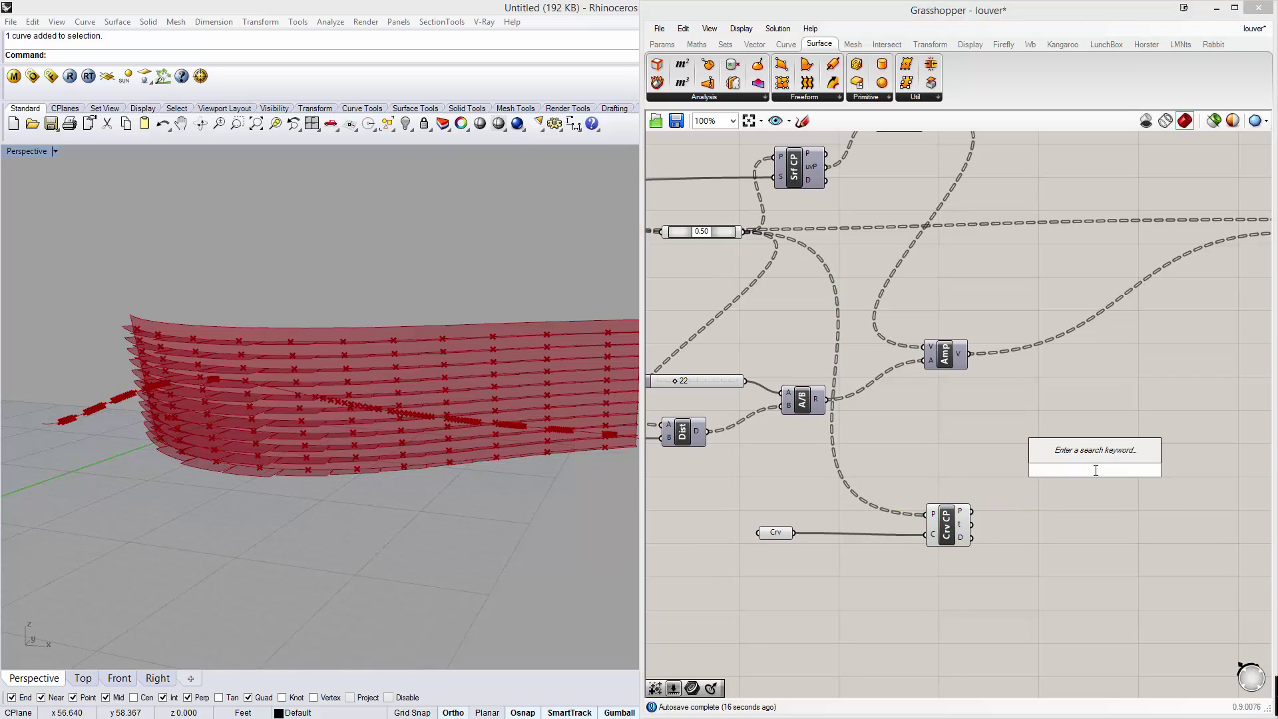
{"action": "type", "text": "an"}
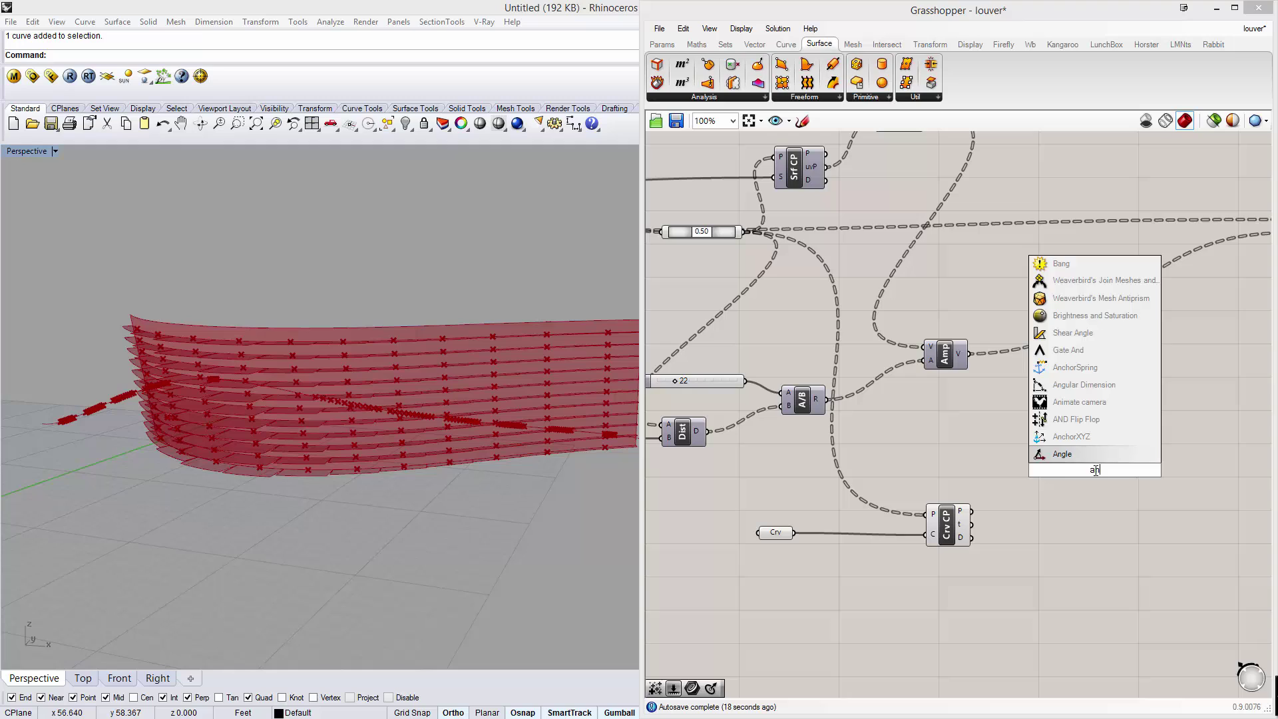
{"action": "left_click", "coordinate": [1066, 458]}
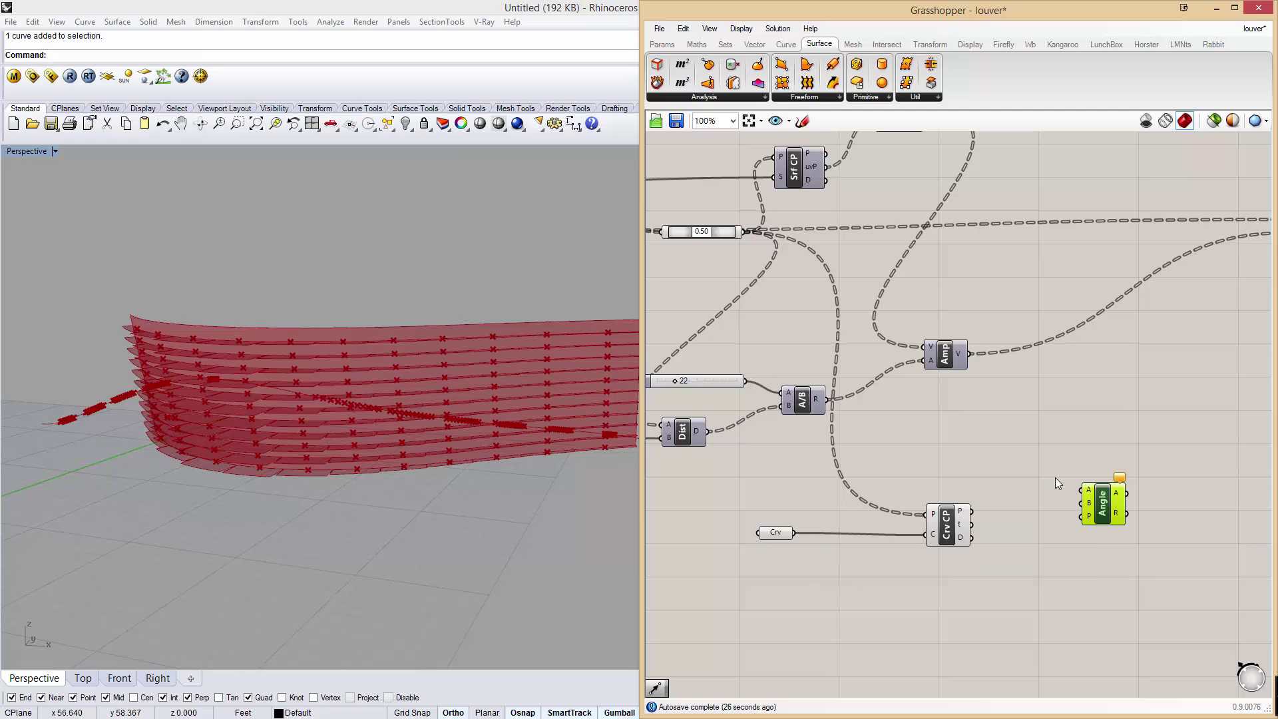
{"action": "right_click_drag", "start_coordinate": [1000, 453], "coordinate": [1027, 498]}
{"action": "left_click_drag", "start_coordinate": [942, 167], "coordinate": [1103, 550]}
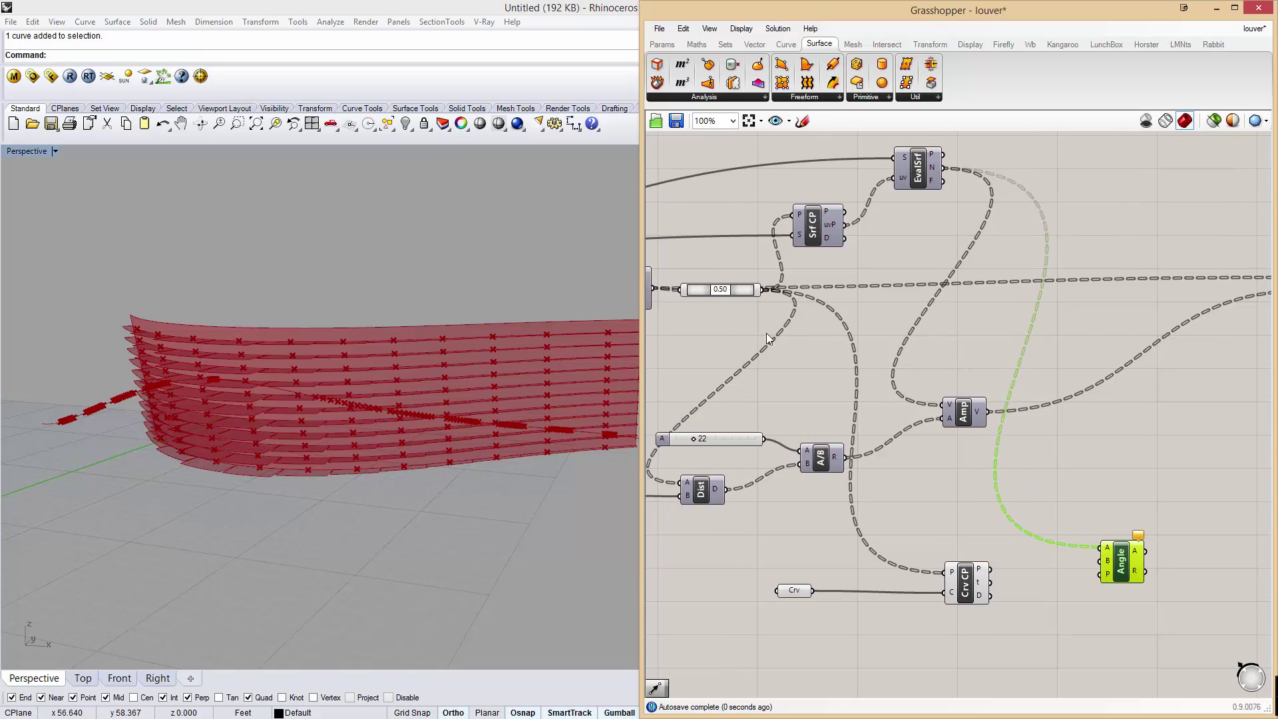
Add a Vector 2Pt component from the edge midpoints to the curve's closest points and feed its vector into Angle's second input.
{"action": "left_click", "coordinate": [745, 296]}
{"action": "left_click", "coordinate": [970, 585]}
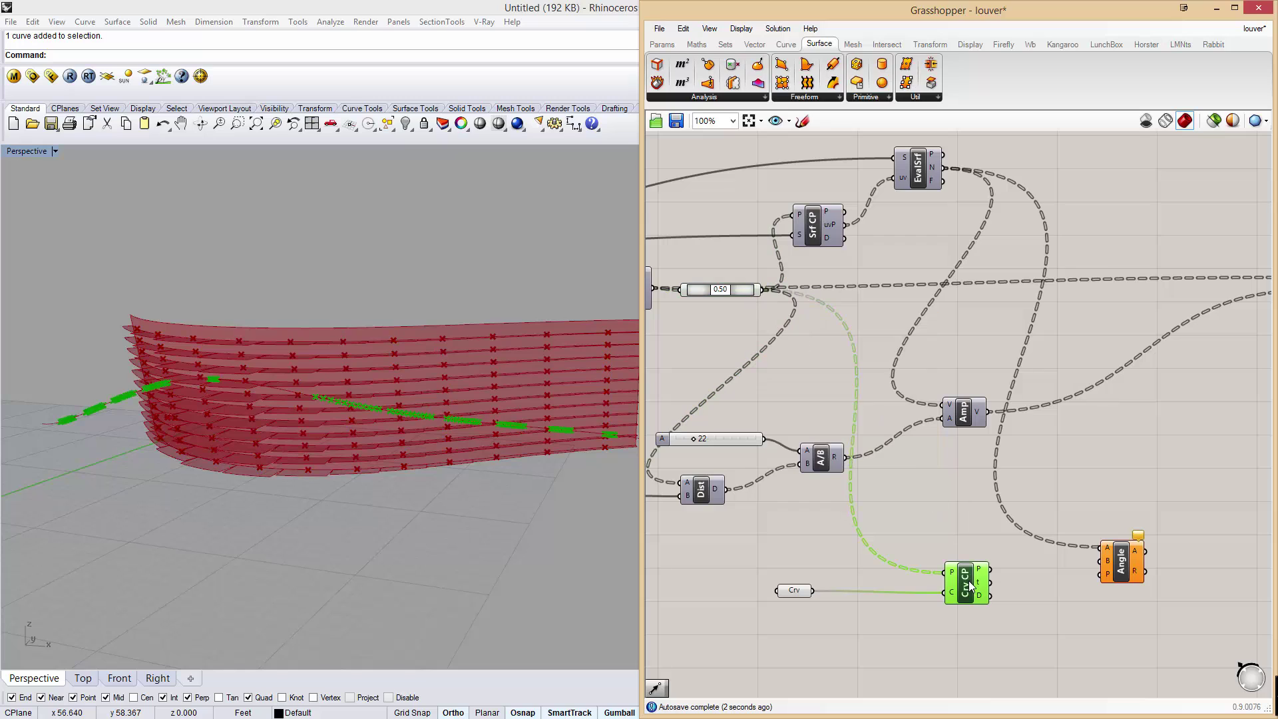
{"action": "double_click", "coordinate": [1049, 607]}
{"action": "type", "text": "vect"}
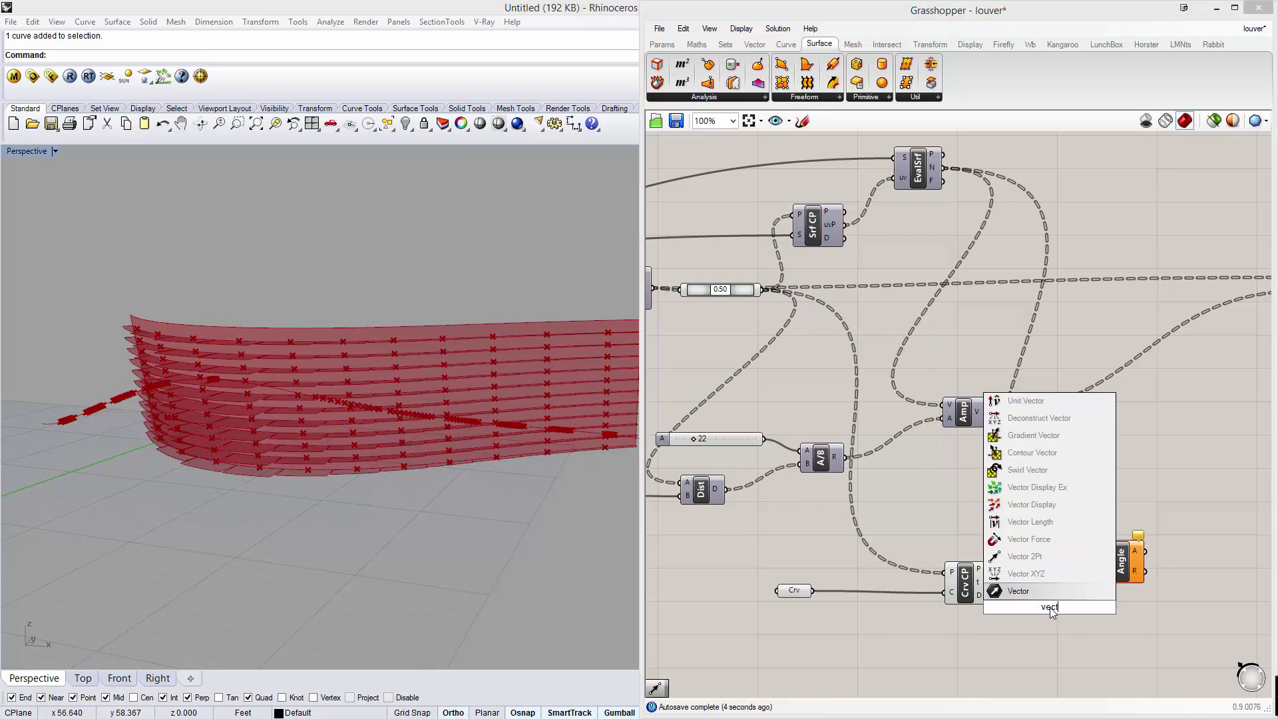
{"action": "left_click", "coordinate": [1025, 556]}
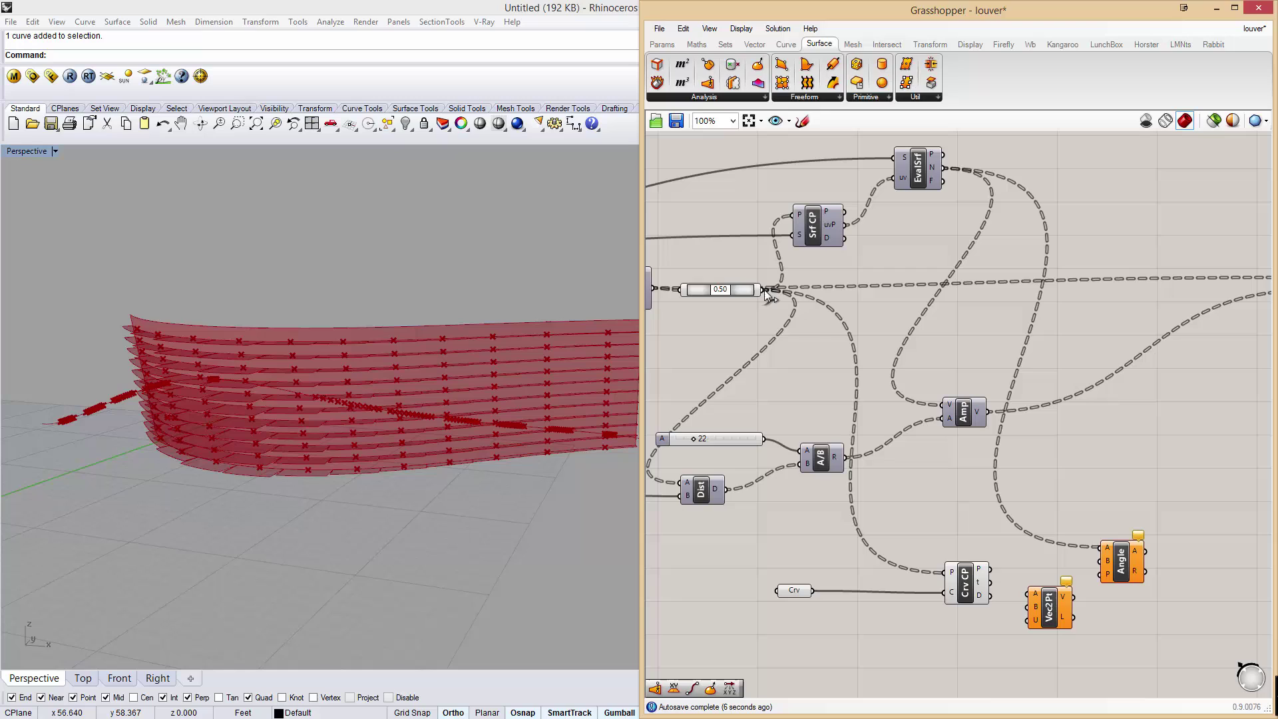
{"action": "left_click_drag", "start_coordinate": [764, 290], "coordinate": [1100, 560]}
{"action": "left_click_drag", "start_coordinate": [1055, 610], "coordinate": [1075, 568]}
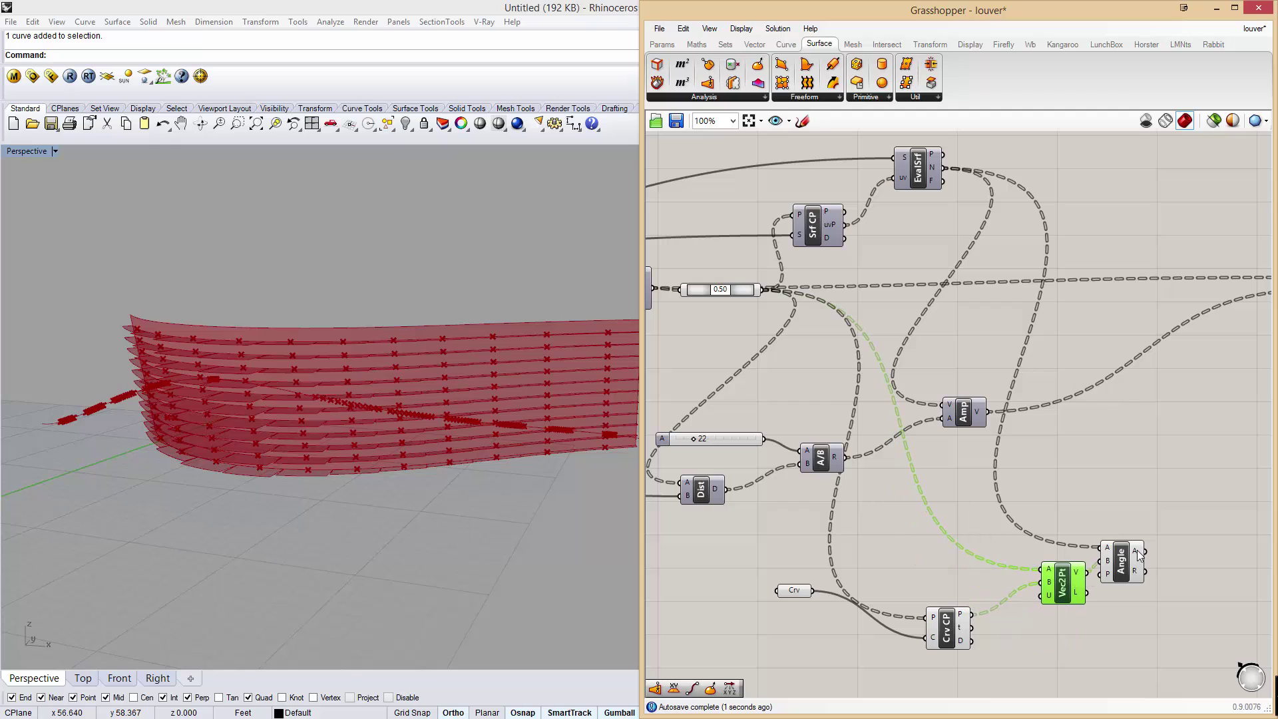
{"action": "mouse_move", "coordinate": [1139, 556]}
Add a Rotate 3D component below Extrude and shift the Angle component closer to it.
{"action": "right_click_drag", "start_coordinate": [1153, 545], "coordinate": [935, 529]}
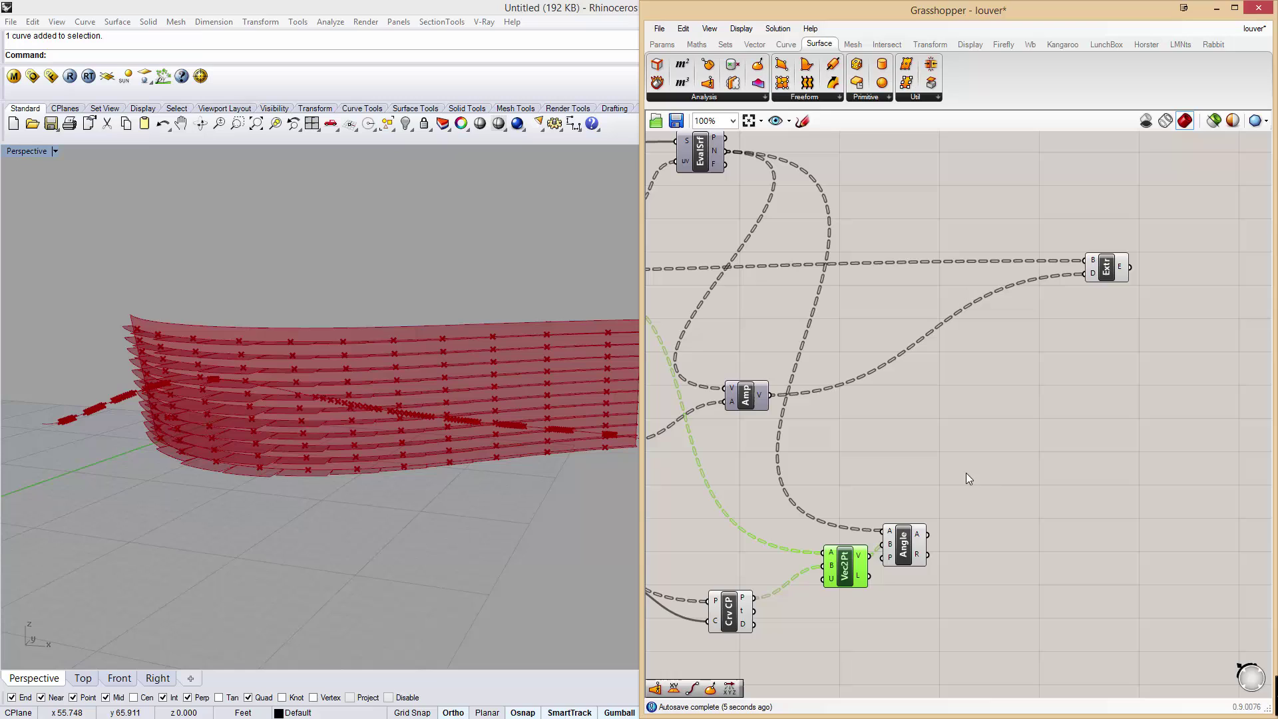
{"action": "double_click", "coordinate": [1045, 481]}
{"action": "type", "text": "rotate"}
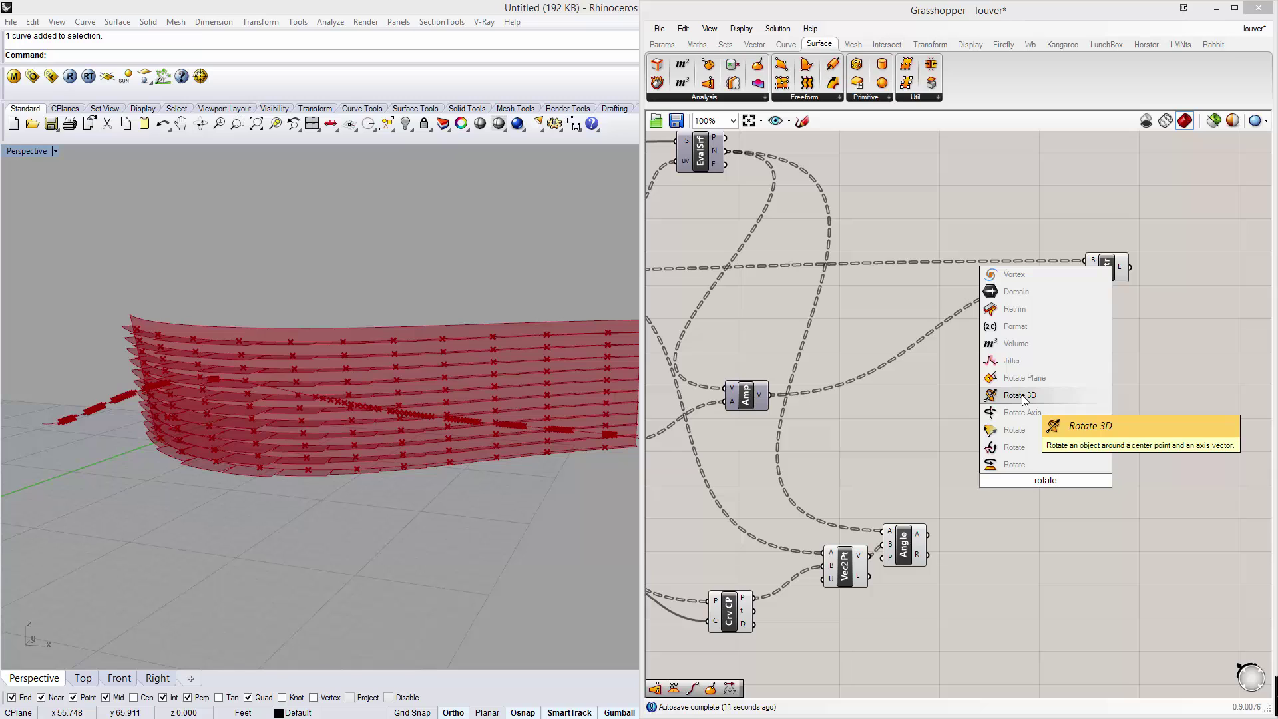
{"action": "left_click", "coordinate": [1023, 395]}
{"action": "left_click_drag", "start_coordinate": [1030, 464], "coordinate": [1137, 464]}
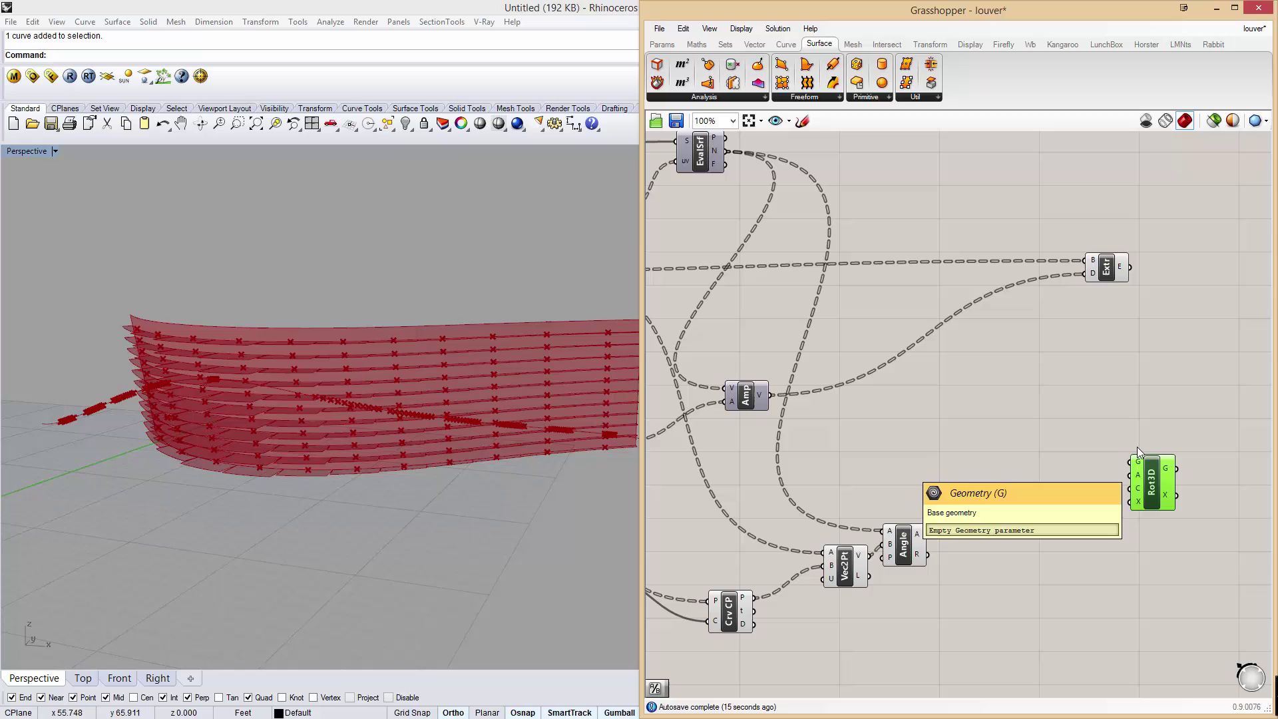
{"action": "left_click", "coordinate": [1104, 264]}
{"action": "left_click", "coordinate": [1143, 390]}
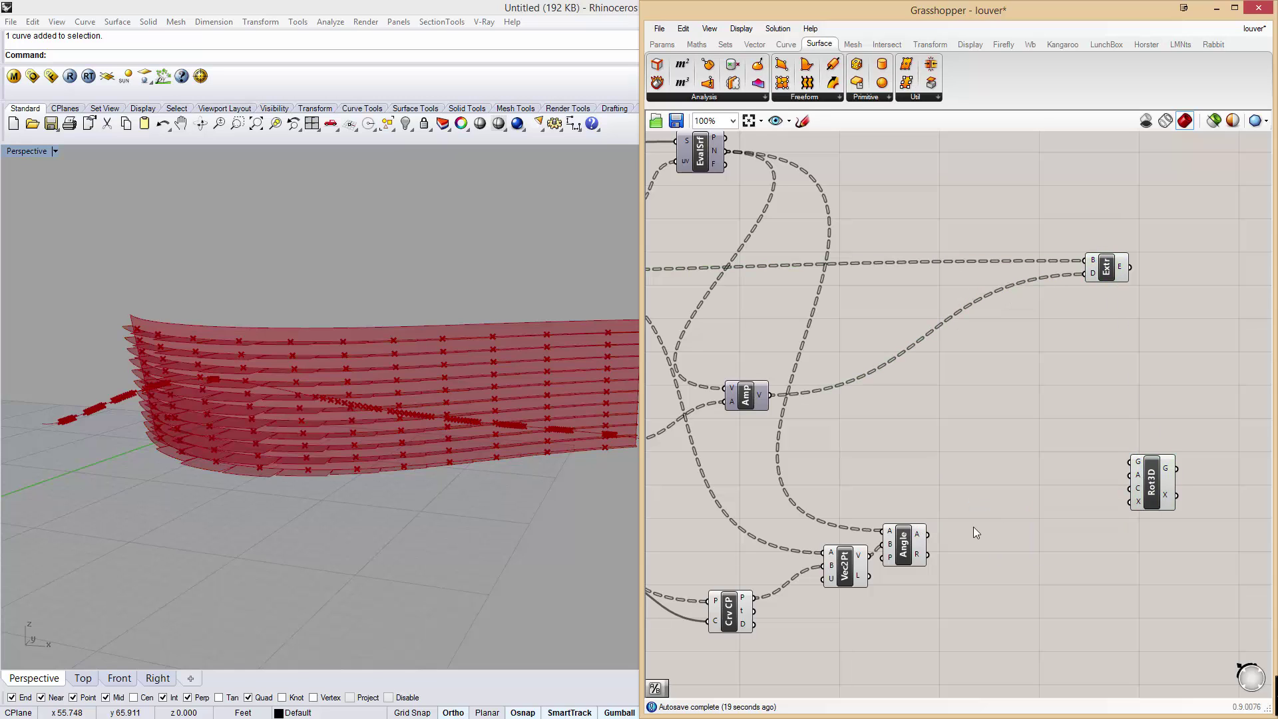
{"action": "left_click_drag", "start_coordinate": [917, 538], "coordinate": [977, 535]}
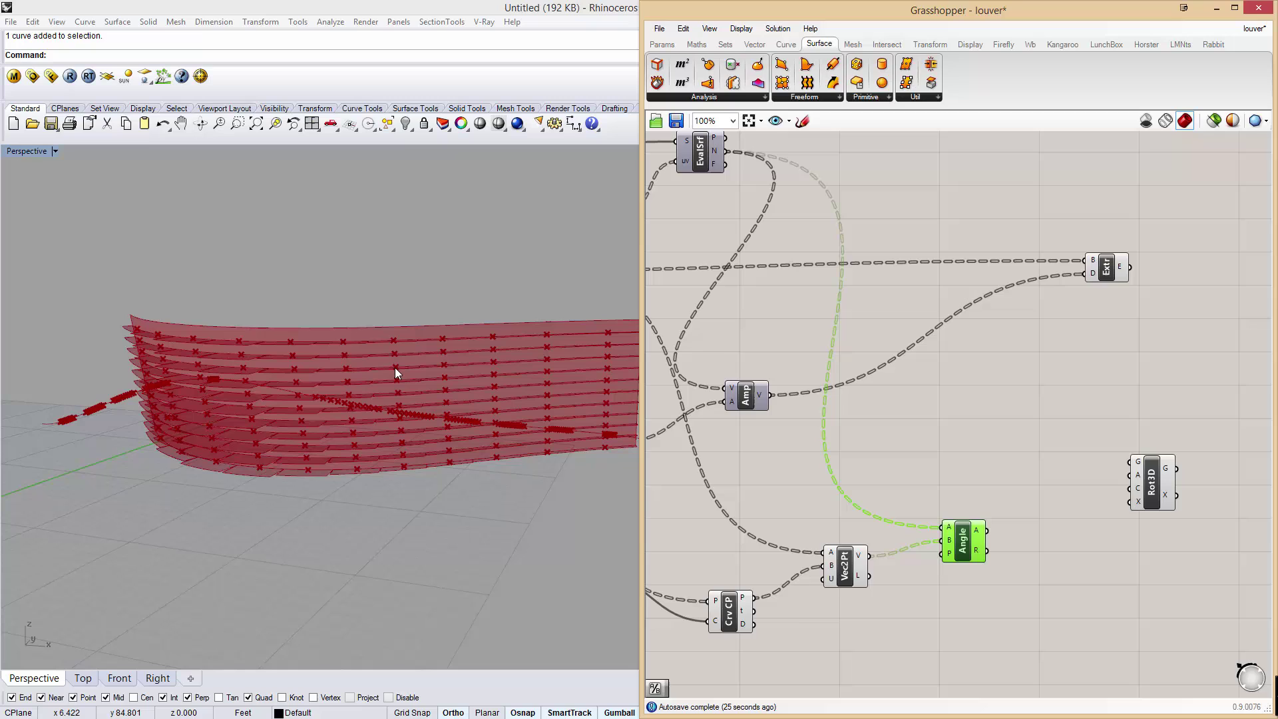
Highlight the edge midpoints, turn on the Evaluate Surface preview and view the louvers from another angle.
{"action": "right_click_drag", "start_coordinate": [707, 350], "coordinate": [935, 360]}
{"action": "left_click", "coordinate": [751, 283]}
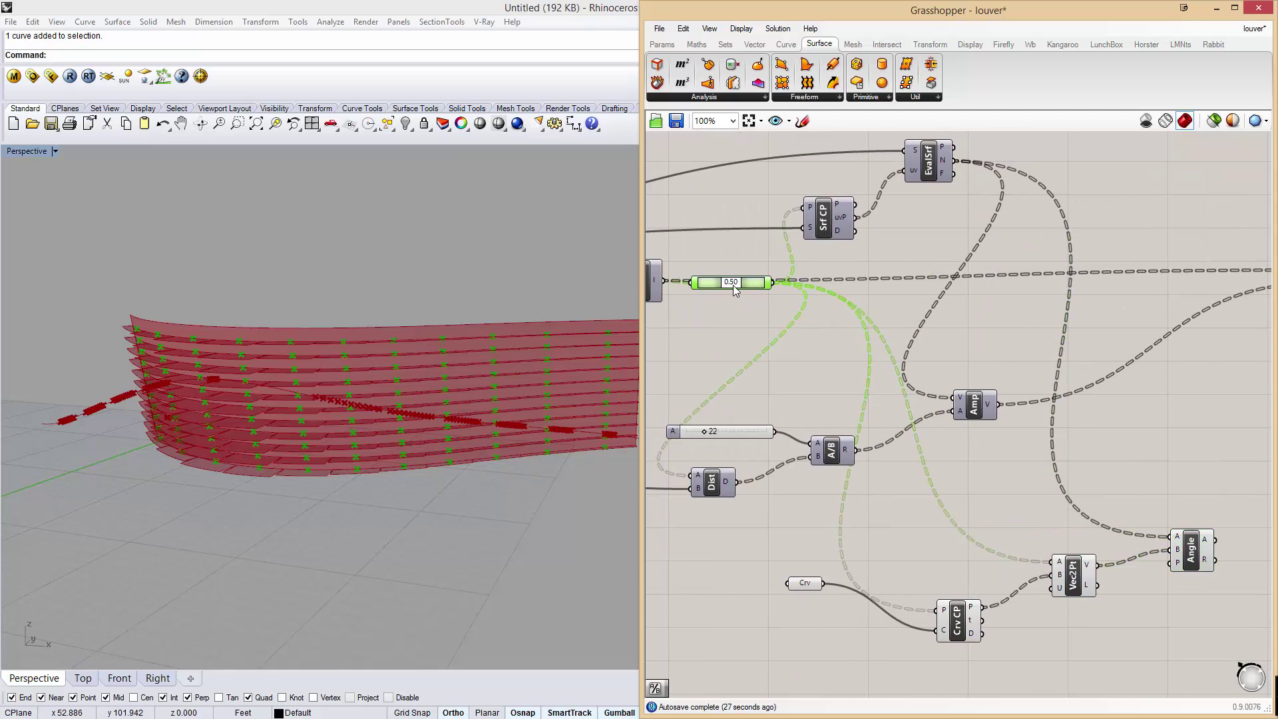
{"action": "right_click_drag", "start_coordinate": [983, 322], "coordinate": [746, 285]}
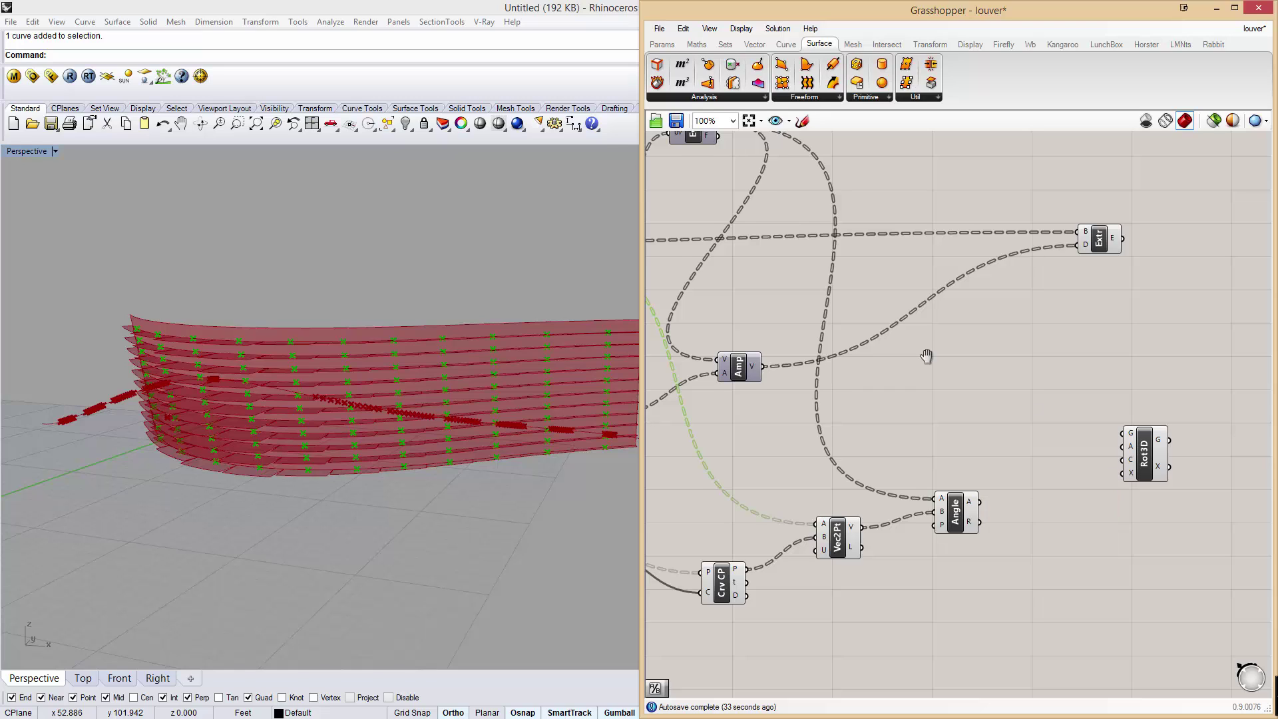
{"action": "right_click_drag", "start_coordinate": [801, 213], "coordinate": [893, 328]}
{"action": "left_click", "coordinate": [780, 244]}
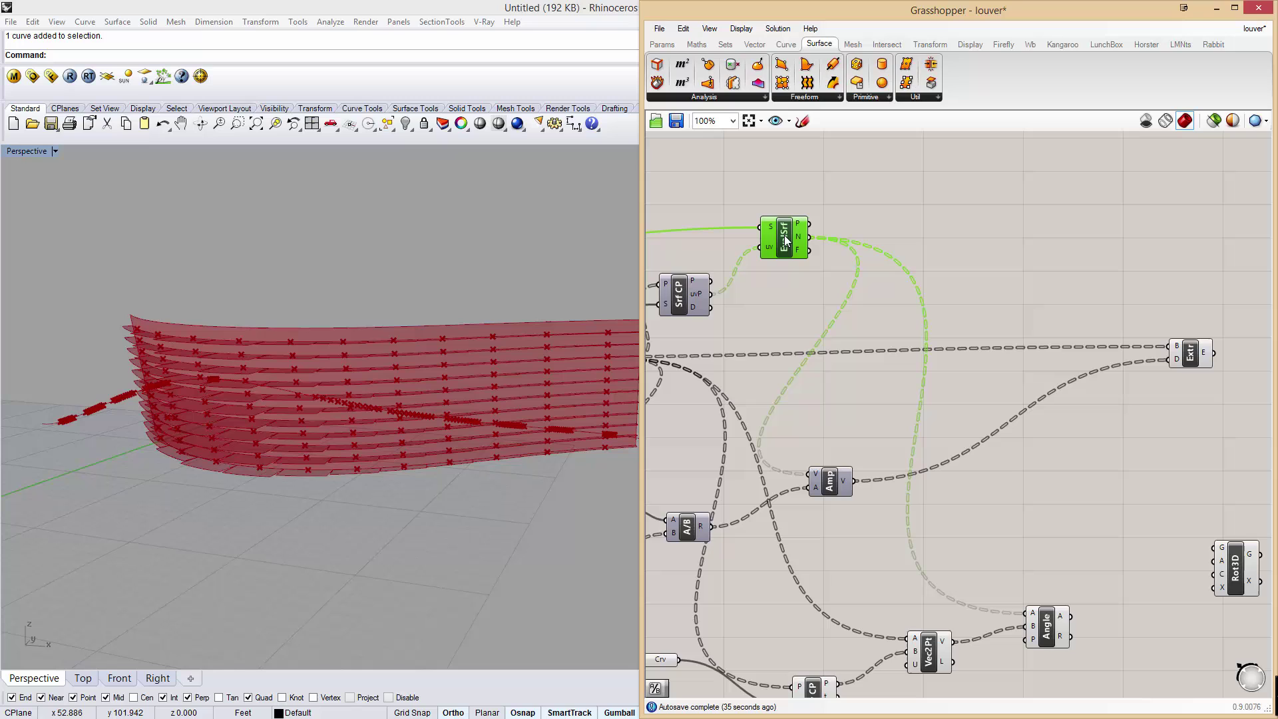
{"action": "right_click", "coordinate": [785, 239]}
{"action": "left_click", "coordinate": [823, 257]}
{"action": "right_click_drag", "start_coordinate": [499, 361], "coordinate": [365, 393]}
{"action": "left_click", "coordinate": [767, 212]}
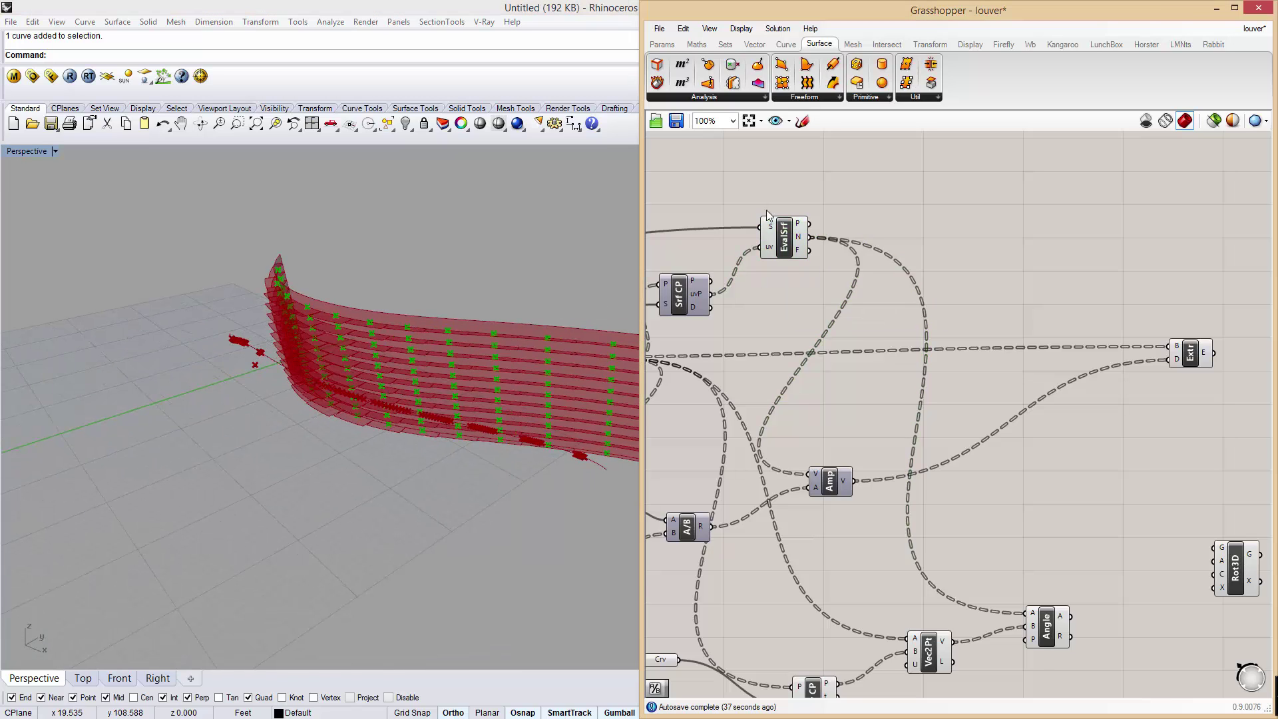
Toggle the Evaluate Surface preview off and on again and examine its frames close up on the louvers.
{"action": "left_click", "coordinate": [780, 240]}
{"action": "right_click", "coordinate": [772, 231]}
{"action": "left_click", "coordinate": [821, 260]}
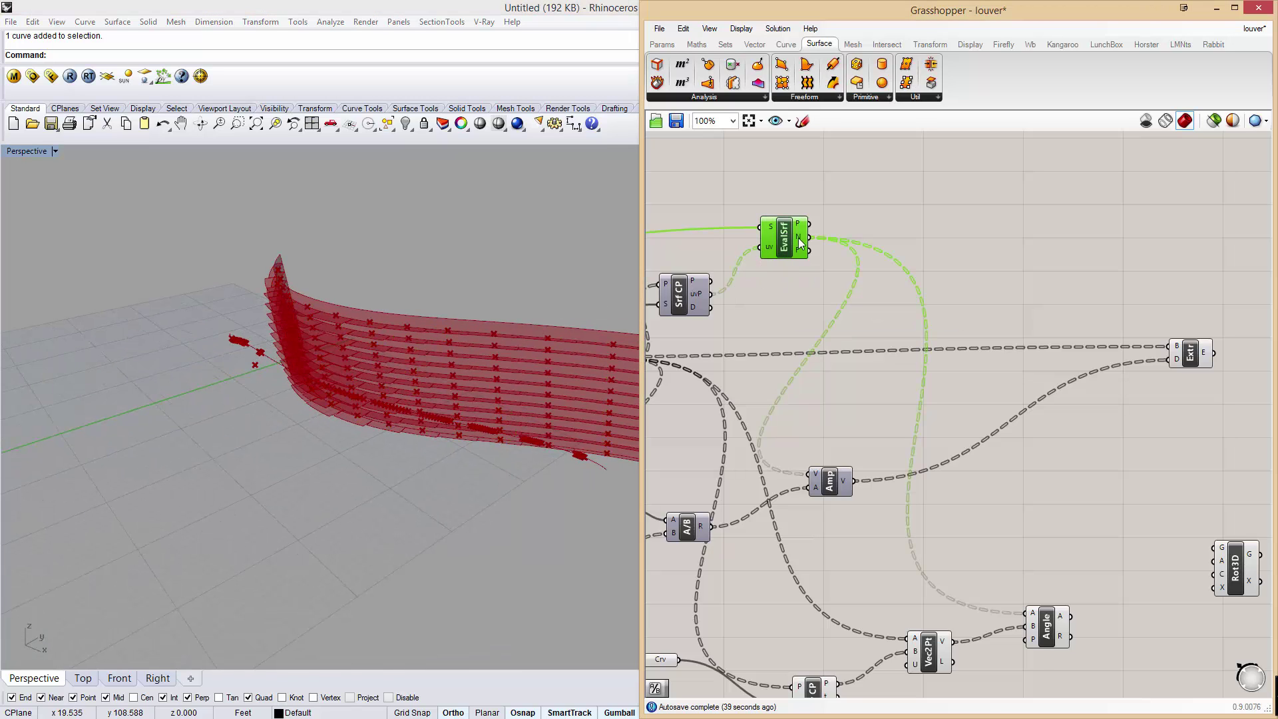
{"action": "right_click", "coordinate": [786, 245]}
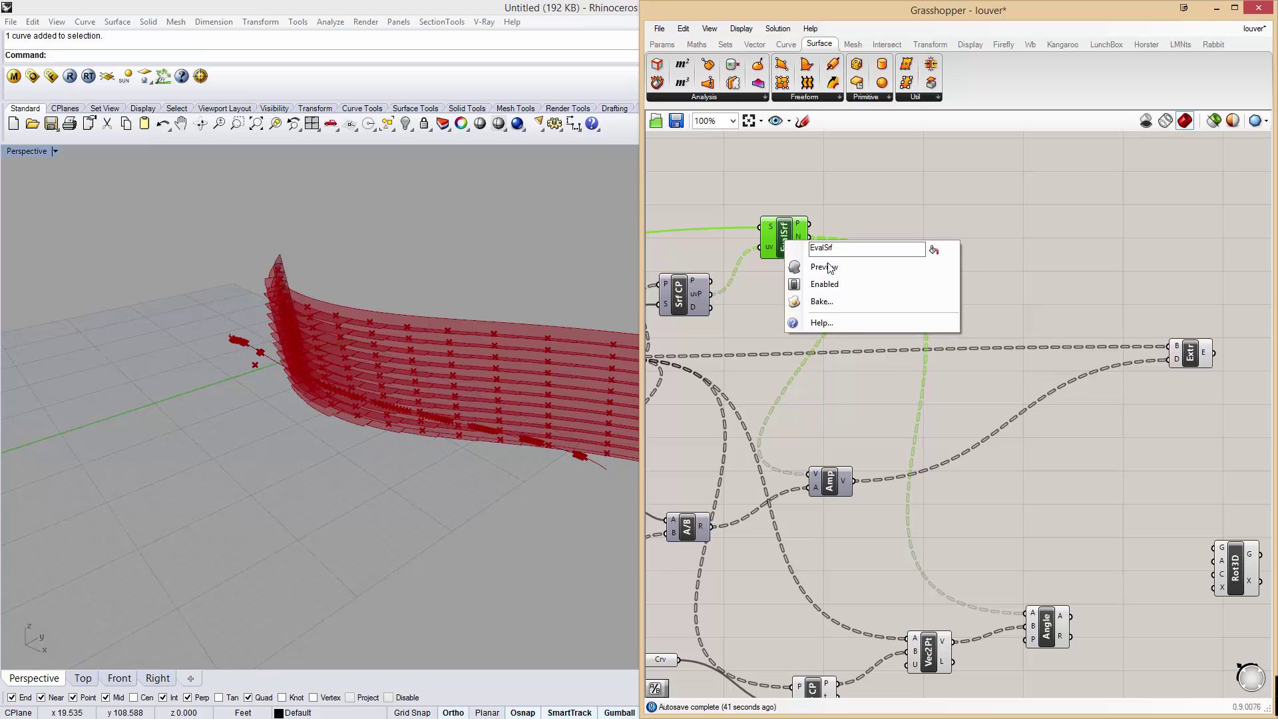
{"action": "left_click", "coordinate": [813, 264]}
{"action": "scroll", "coordinate": [546, 346], "scroll_direction": "up", "scroll_amount": 6}
{"action": "right_click_drag", "start_coordinate": [497, 333], "coordinate": [477, 279]}
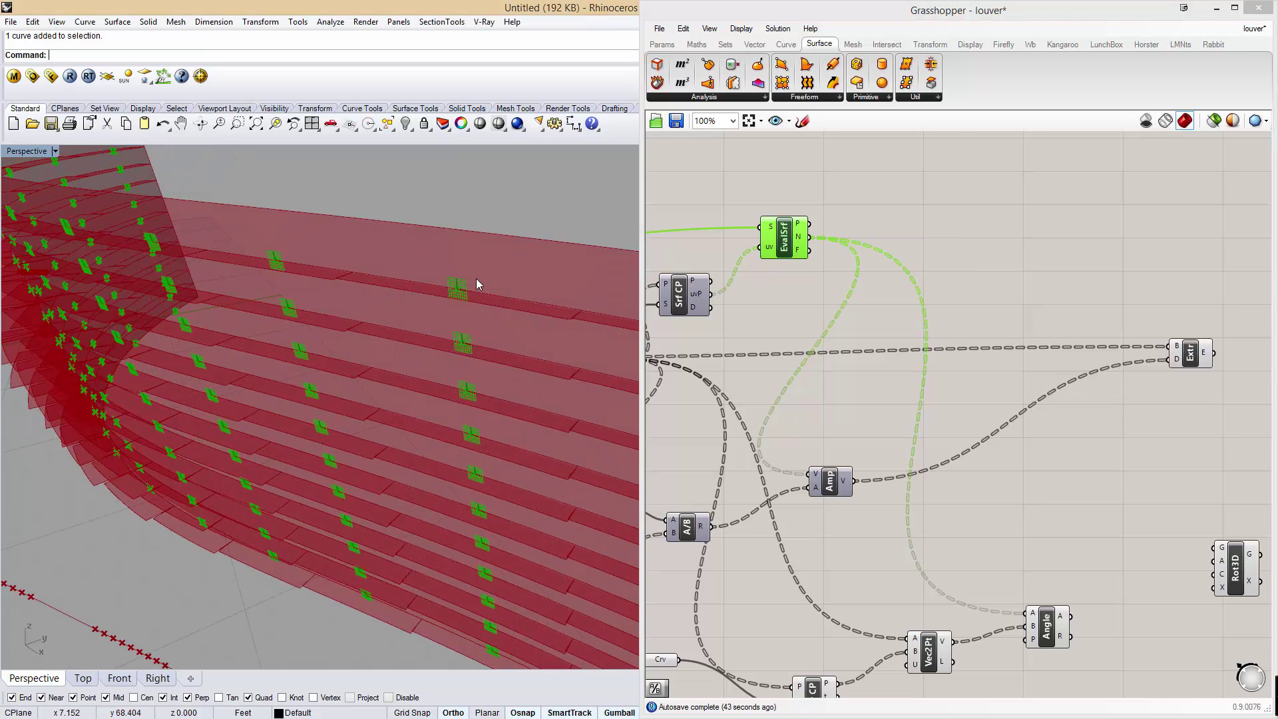
{"action": "scroll", "coordinate": [464, 283], "scroll_direction": "up", "scroll_amount": 5}
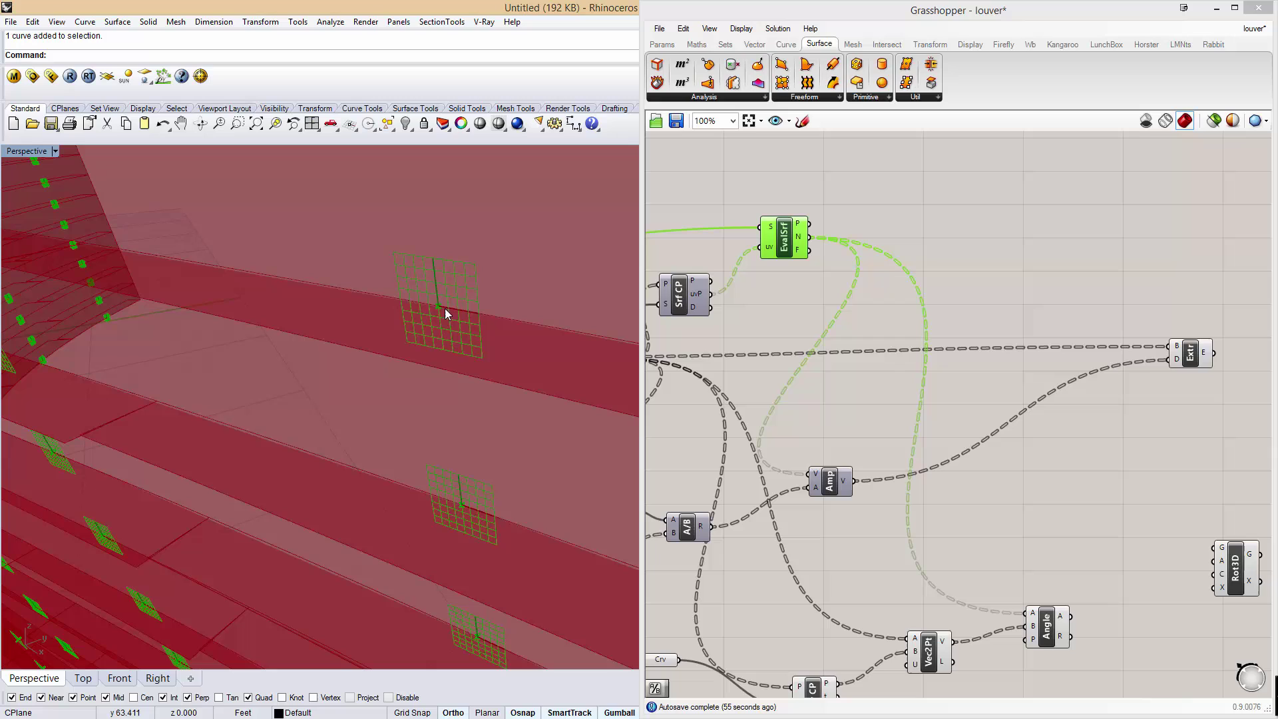
Add a Deconstruct Plane component, feed it Evaluate Surface's normals and place it just above the Angle component.
{"action": "double_click", "coordinate": [982, 265]}
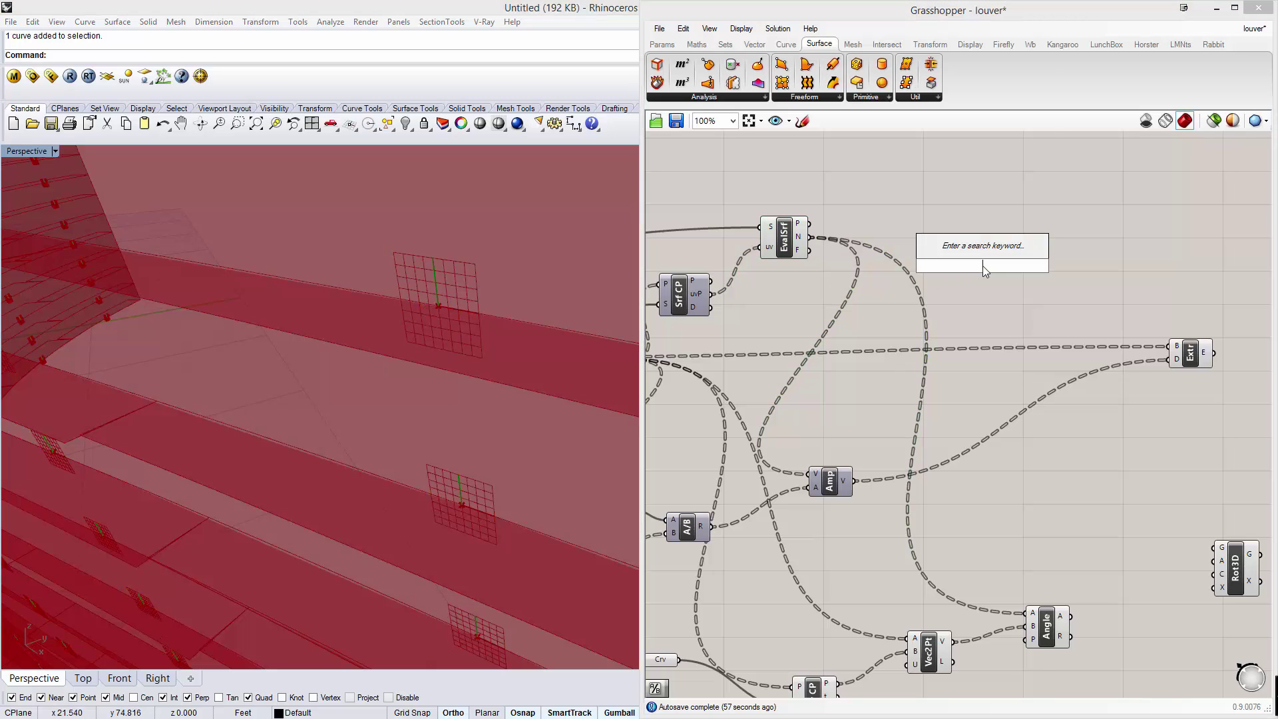
{"action": "type", "text": "decon"}
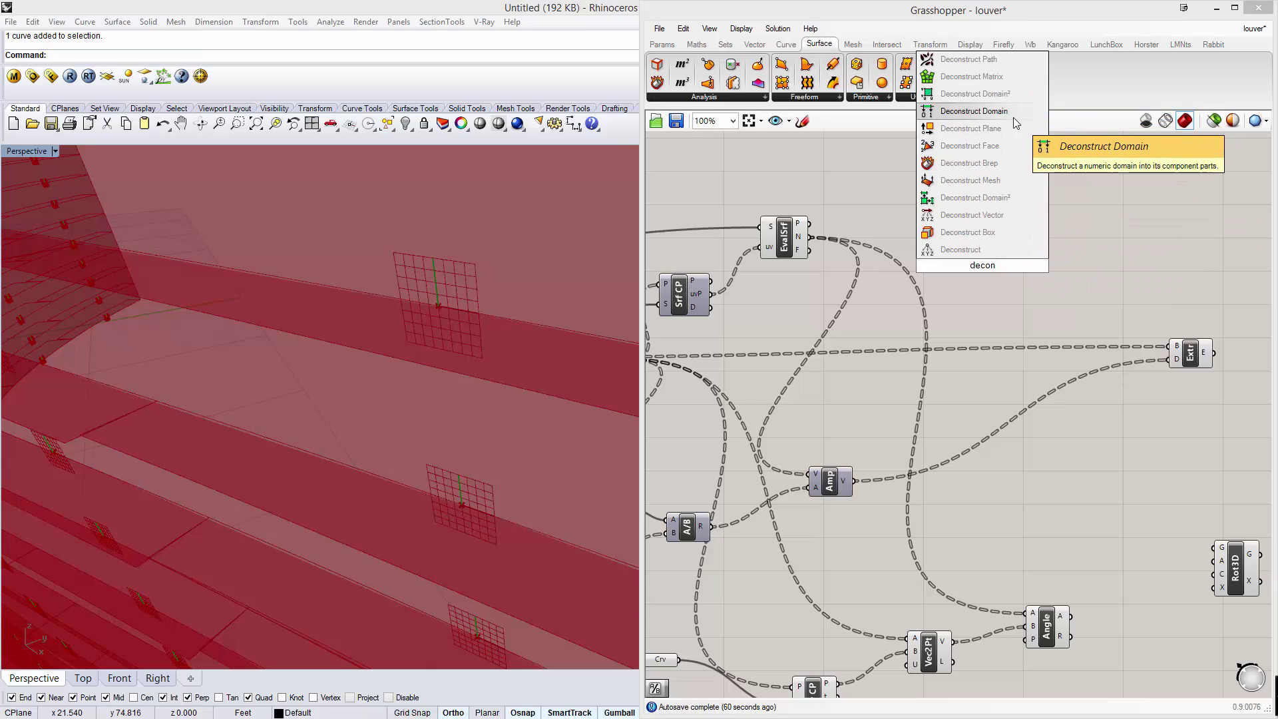
{"action": "left_click", "coordinate": [969, 130]}
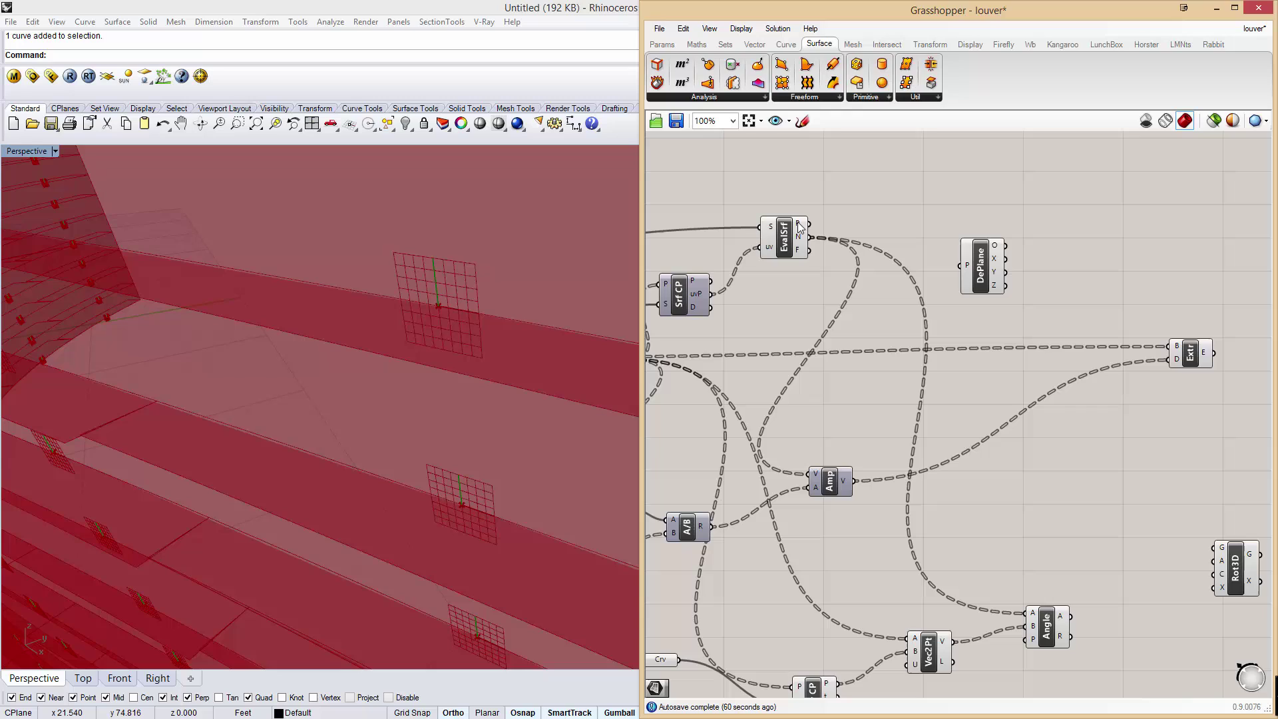
{"action": "left_click_drag", "start_coordinate": [805, 241], "coordinate": [980, 269]}
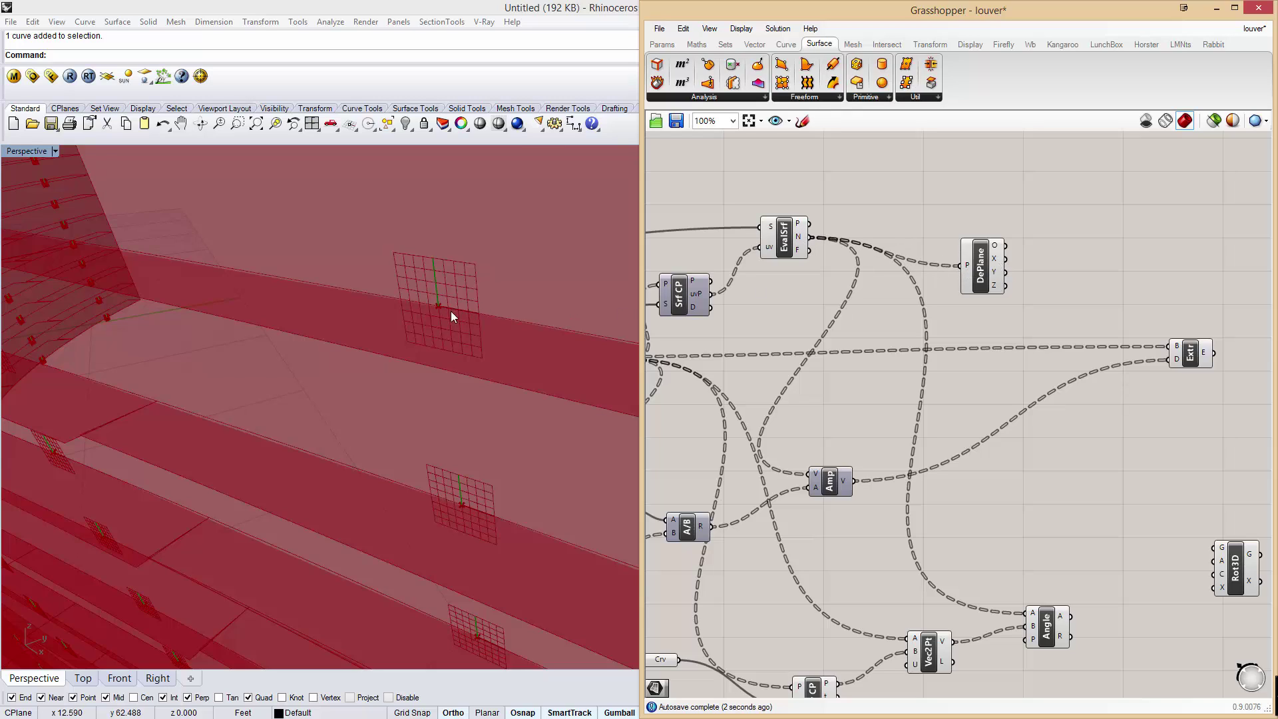
{"action": "left_click_drag", "start_coordinate": [980, 267], "coordinate": [1026, 392]}
{"action": "left_click_drag", "start_coordinate": [1045, 463], "coordinate": [1059, 522]}
{"action": "right_click_drag", "start_coordinate": [1152, 533], "coordinate": [1046, 463]}
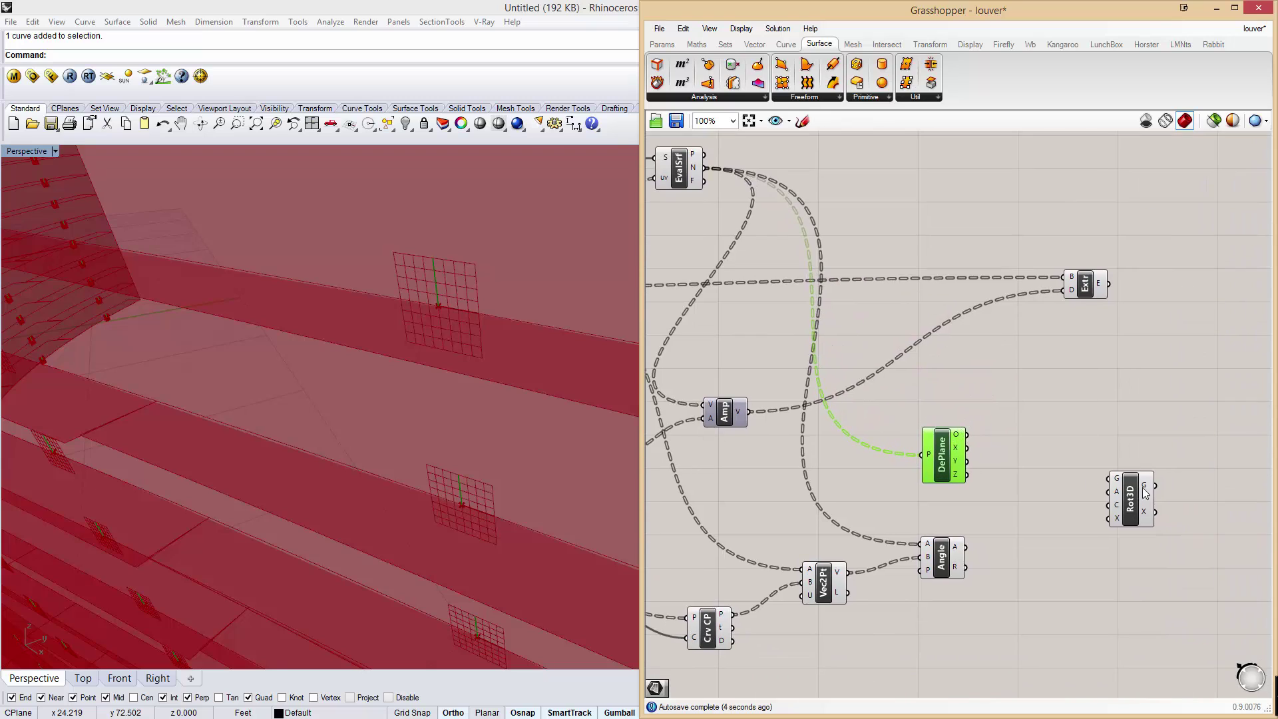
Move Rotate 3D farther from the Angle component, and connect Extrude's output to its geometry input and Angle's angle output to its angle input.
{"action": "left_click_drag", "start_coordinate": [1130, 494], "coordinate": [1254, 464]}
{"action": "right_click_drag", "start_coordinate": [1103, 283], "coordinate": [990, 277]}
{"action": "left_click_drag", "start_coordinate": [993, 276], "coordinate": [1104, 439]}
{"action": "scroll", "coordinate": [1104, 439], "scroll_direction": "down", "scroll_amount": 2}
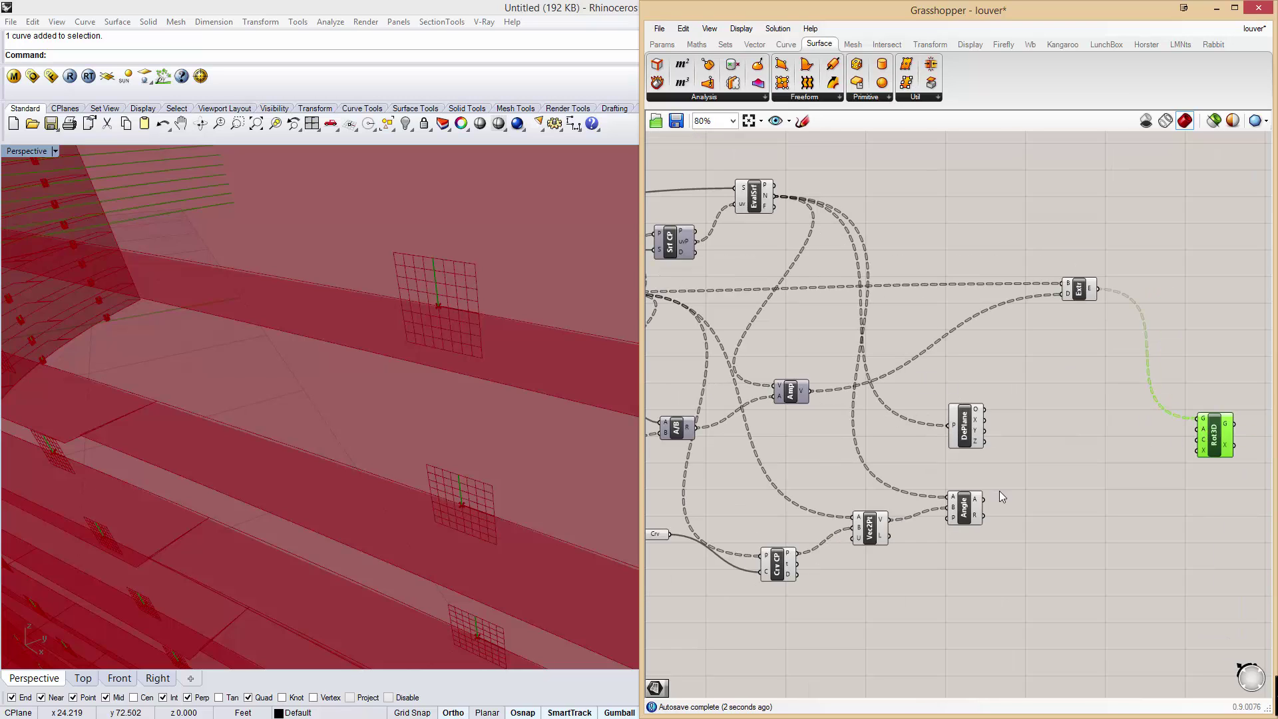
{"action": "left_click_drag", "start_coordinate": [984, 499], "coordinate": [1196, 430]}
{"action": "right_click_drag", "start_coordinate": [1107, 436], "coordinate": [1164, 425]}
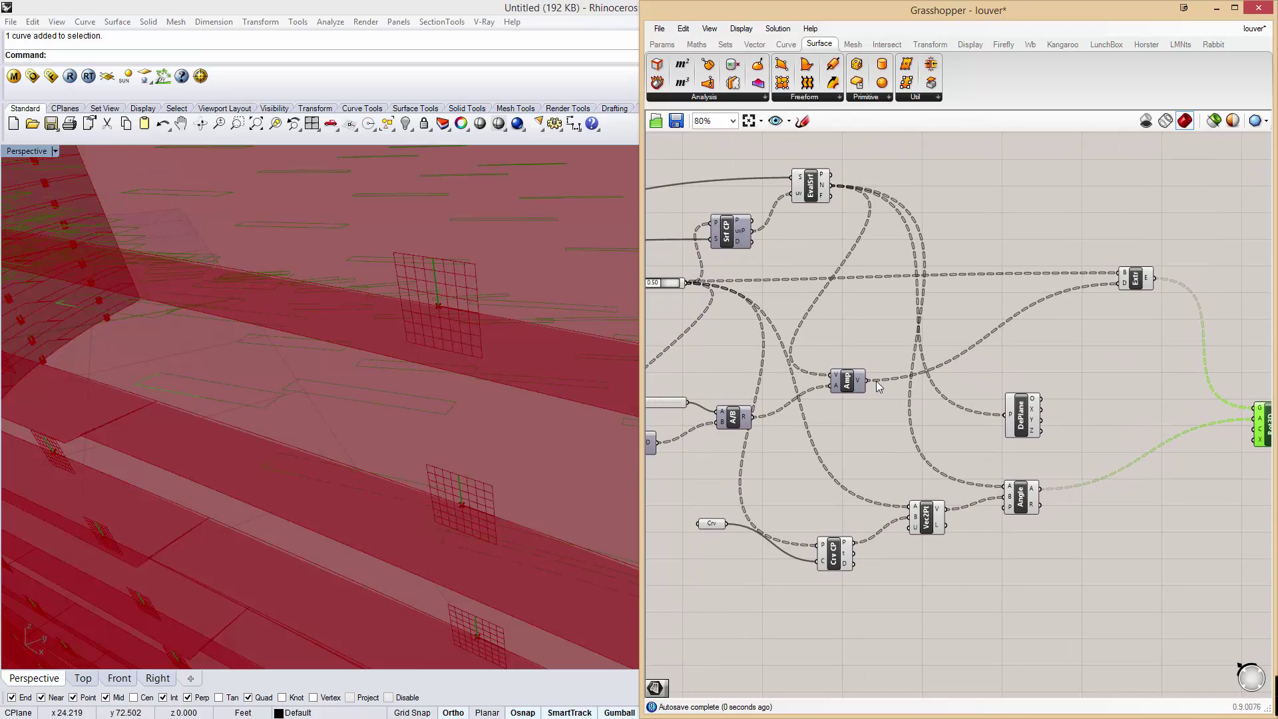
Feed the edge midpoints into Rotate 3D's center input and Deconstruct Plane's X-axis output into its axis input.
{"action": "scroll", "coordinate": [879, 386], "scroll_direction": "down", "scroll_amount": 1}
{"action": "left_click_drag", "start_coordinate": [728, 305], "coordinate": [1179, 416]}
{"action": "right_click_drag", "start_coordinate": [1049, 415], "coordinate": [825, 385]}
{"action": "scroll", "coordinate": [909, 399], "scroll_direction": "up", "scroll_amount": 2}
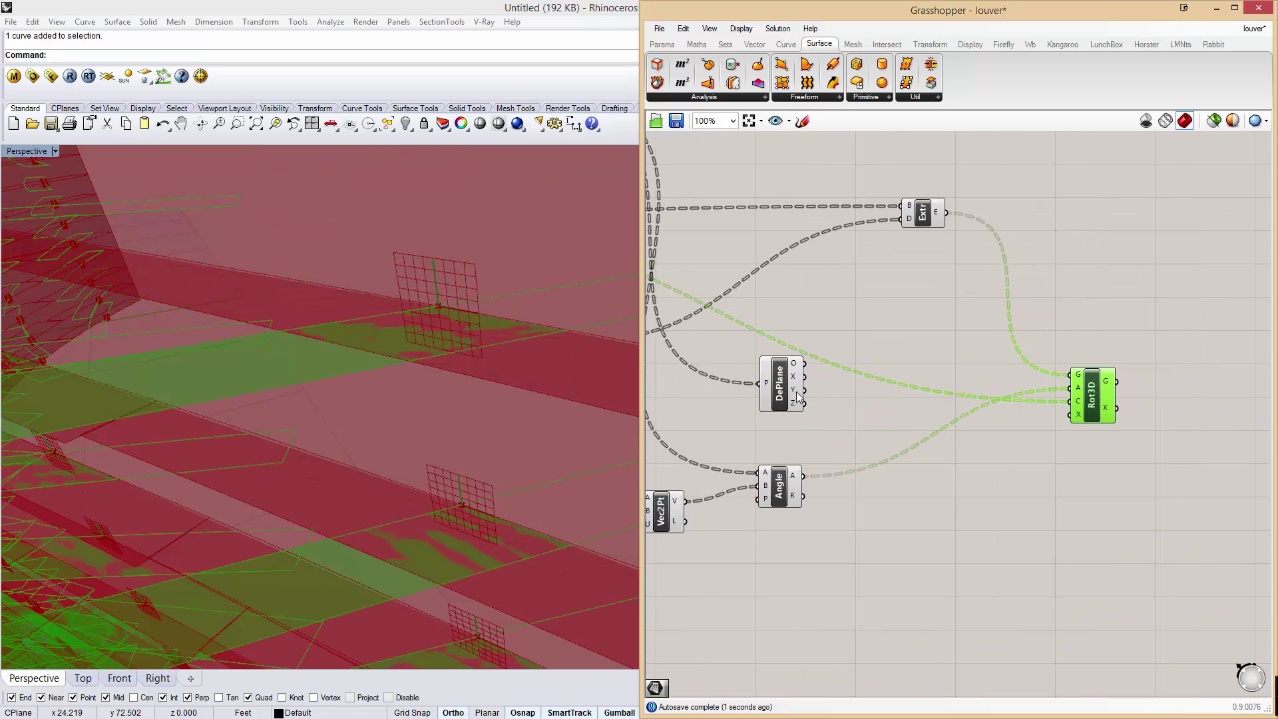
{"action": "left_click_drag", "start_coordinate": [806, 376], "coordinate": [1069, 415]}
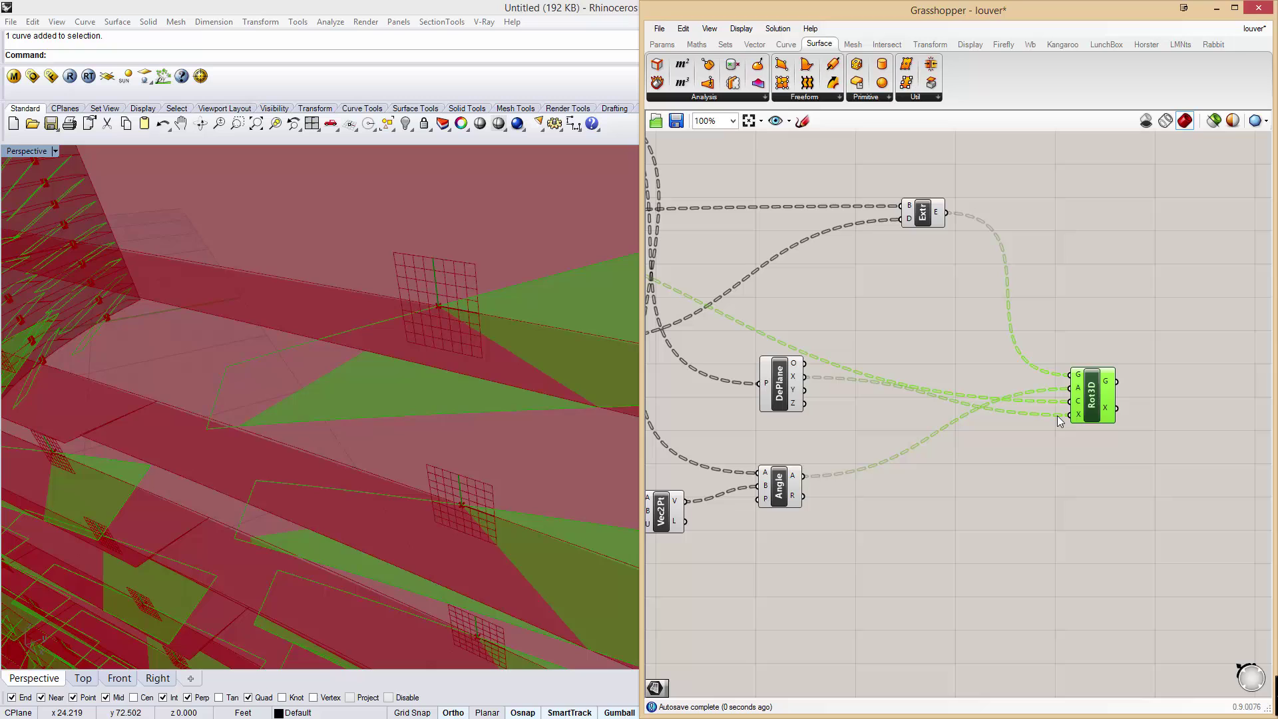
{"action": "scroll", "coordinate": [373, 352], "scroll_direction": "down", "scroll_amount": 5}
{"action": "scroll", "coordinate": [390, 350], "scroll_direction": "down", "scroll_amount": 2}
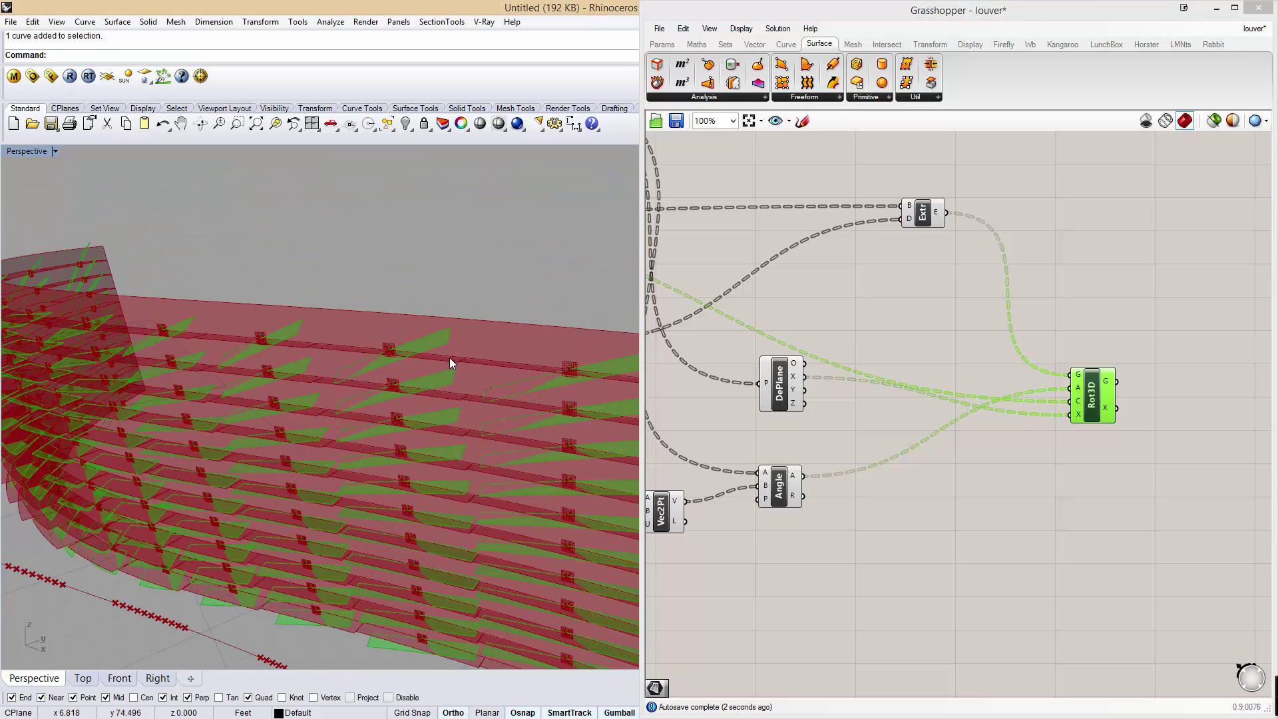
Try Deconstruct Plane's Y-axis as Rotate 3D's rotation axis and view the louvers from another angle.
{"action": "left_click_drag", "start_coordinate": [804, 390], "coordinate": [1069, 415]}
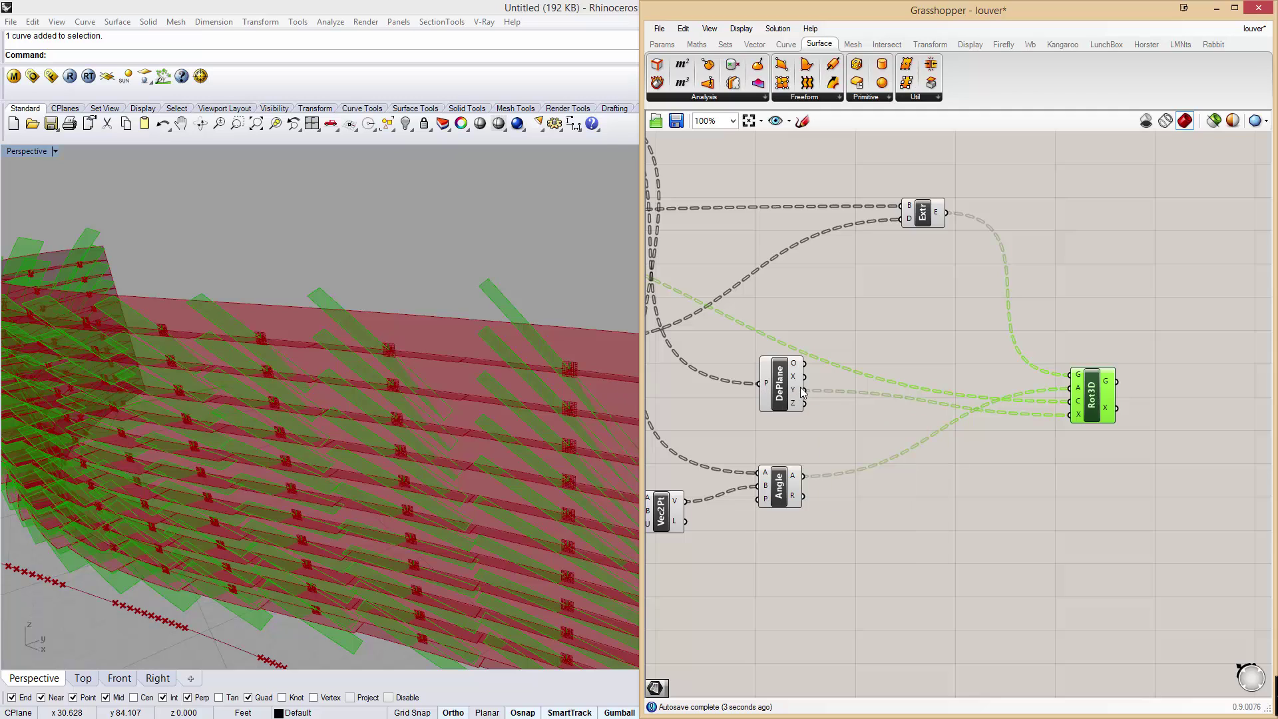
{"action": "mouse_move", "coordinate": [794, 478]}
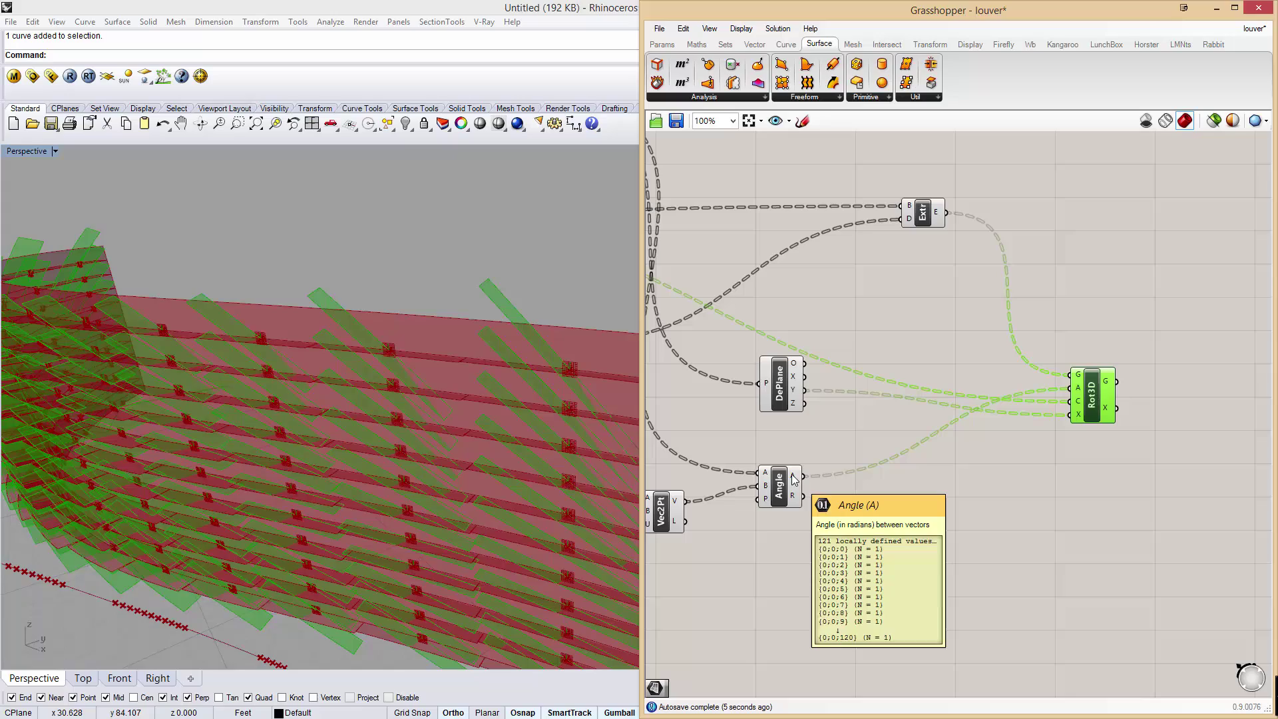
{"action": "right_click_drag", "start_coordinate": [459, 407], "coordinate": [402, 451]}
{"action": "scroll", "coordinate": [419, 399], "scroll_direction": "down", "scroll_amount": 5}
{"action": "mouse_move", "coordinate": [419, 399]}
{"action": "right_mouse_down"}
{"action": "mouse_move", "coordinate": [370, 410]}
{"action": "mouse_move", "coordinate": [432, 408]}
{"action": "mouse_move", "coordinate": [416, 404]}
{"action": "right_mouse_up"}
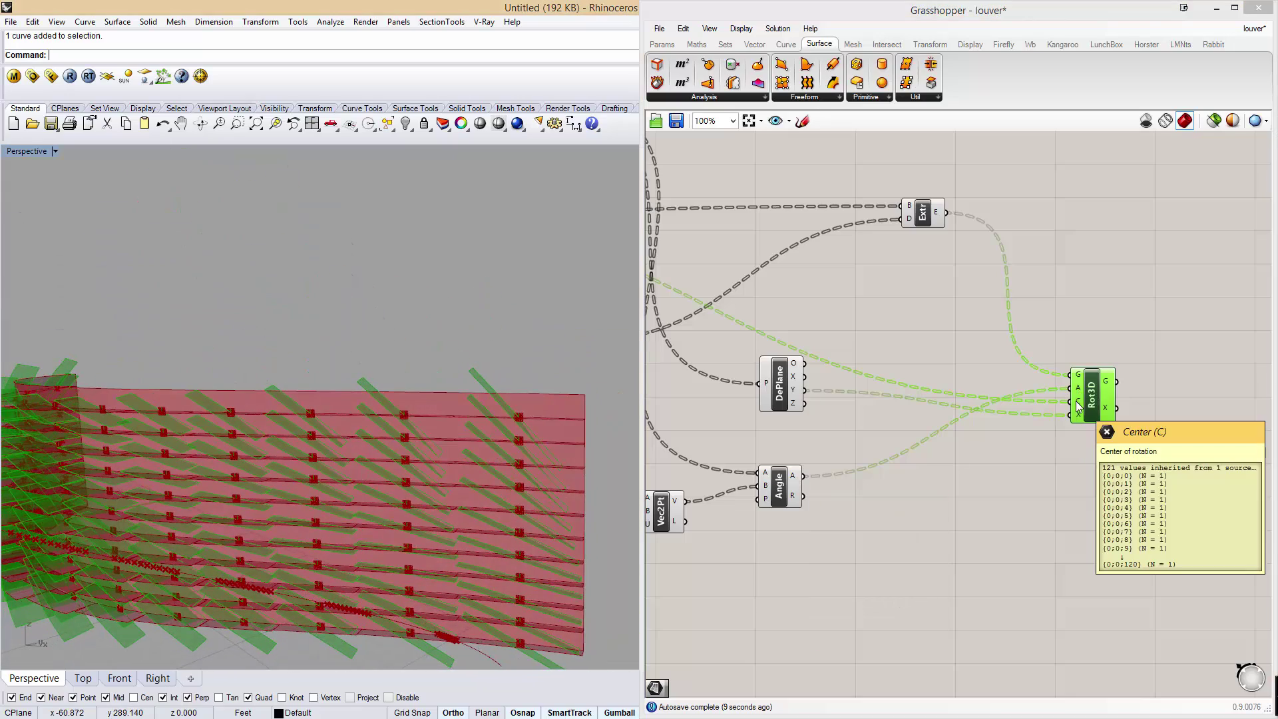
{"action": "mouse_move", "coordinate": [1080, 388]}
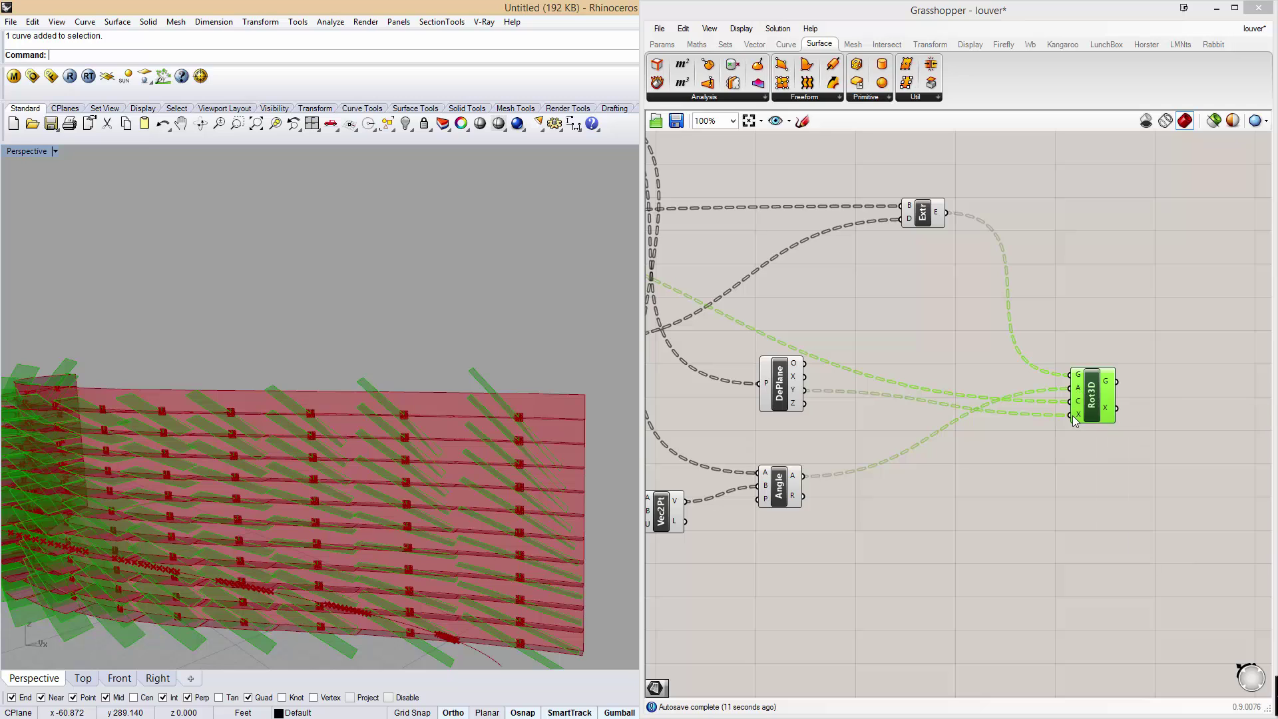
Reconnect Deconstruct Plane's X-axis output as Rotate 3D's rotation axis and inspect the louvers close up along the surface.
{"action": "left_click_drag", "start_coordinate": [805, 376], "coordinate": [1073, 415]}
{"action": "right_click_drag", "start_coordinate": [159, 430], "coordinate": [409, 474]}
{"action": "scroll", "coordinate": [443, 491], "scroll_direction": "up", "scroll_amount": 5}
{"action": "right_click_drag", "start_coordinate": [579, 412], "coordinate": [265, 455], "text": "shift"}
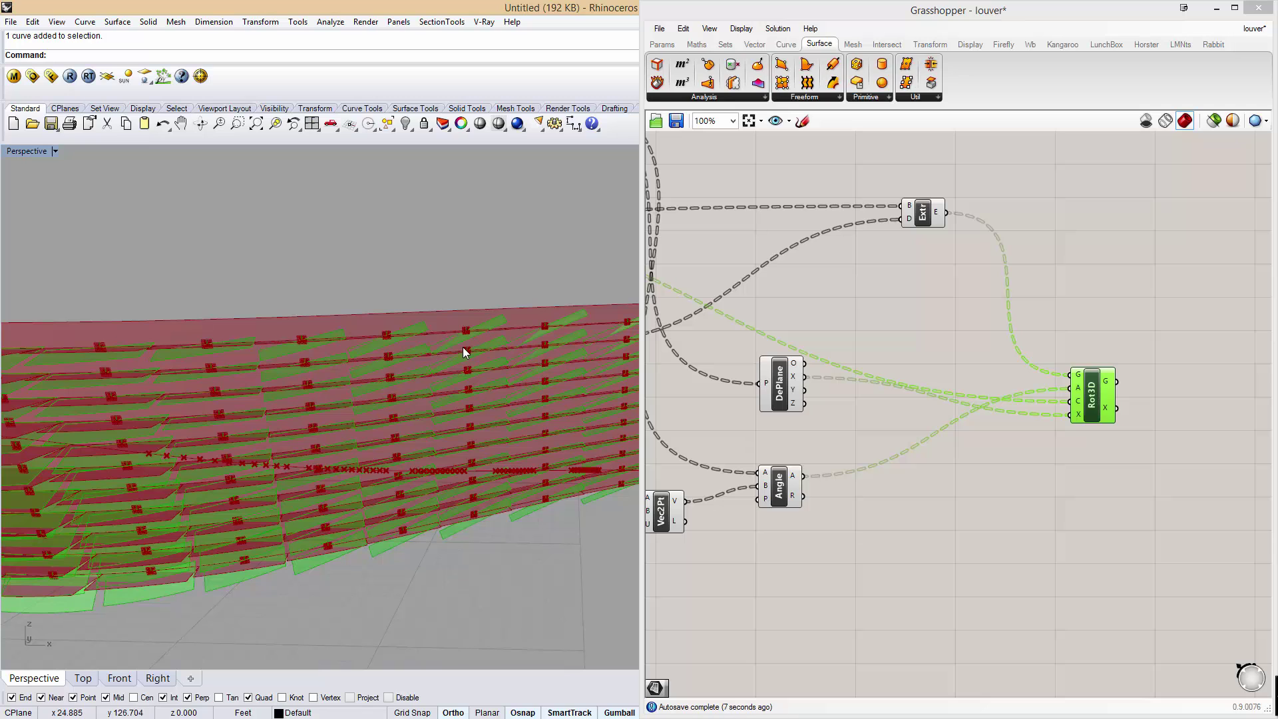
Examine the angle branch of the reference definition, including its curve closest point, Angle and slider-driven Division components.
{"action": "right_click_drag", "start_coordinate": [886, 290], "coordinate": [849, 351]}
{"action": "scroll", "coordinate": [848, 352], "scroll_direction": "down", "scroll_amount": 6}
{"action": "right_click_drag", "start_coordinate": [917, 255], "coordinate": [890, 392]}
{"action": "scroll", "coordinate": [852, 293], "scroll_direction": "up", "scroll_amount": 3}
{"action": "right_click_drag", "start_coordinate": [850, 287], "coordinate": [909, 374]}
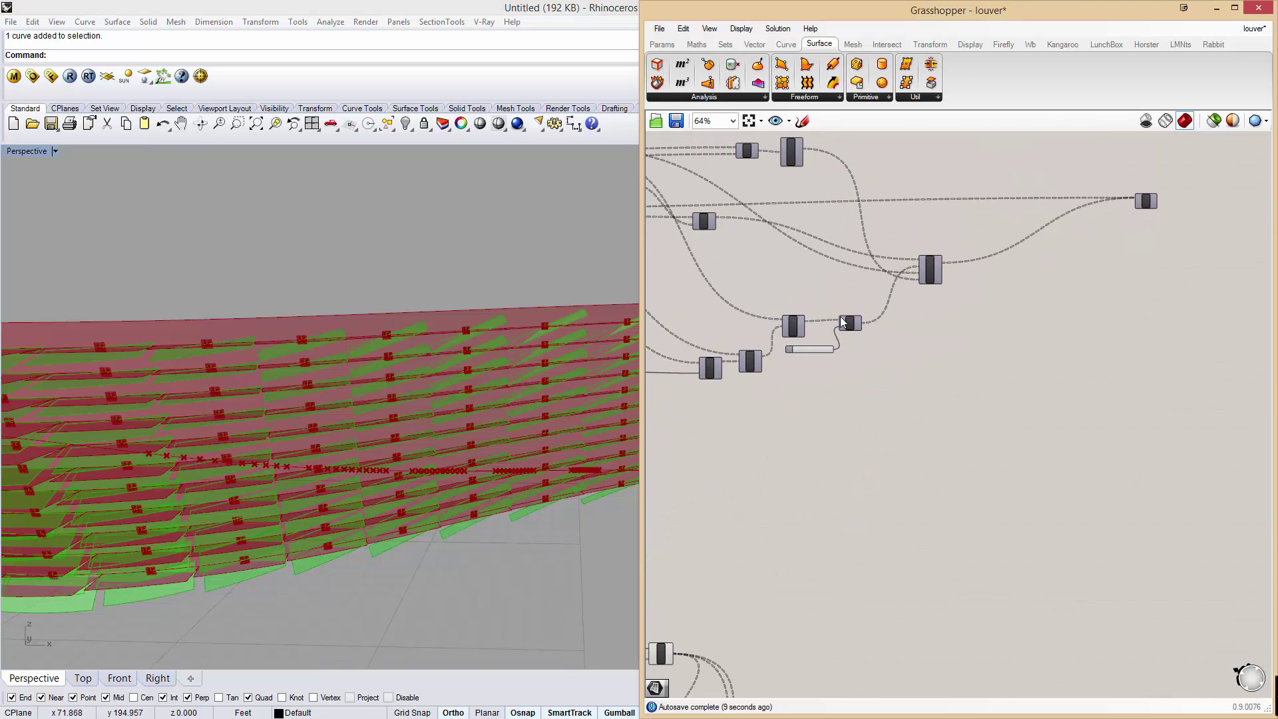
{"action": "scroll", "coordinate": [858, 321], "scroll_direction": "up", "scroll_amount": 2}
{"action": "right_click_drag", "start_coordinate": [862, 322], "coordinate": [941, 379]}
{"action": "left_click_drag", "start_coordinate": [934, 366], "coordinate": [876, 466]}
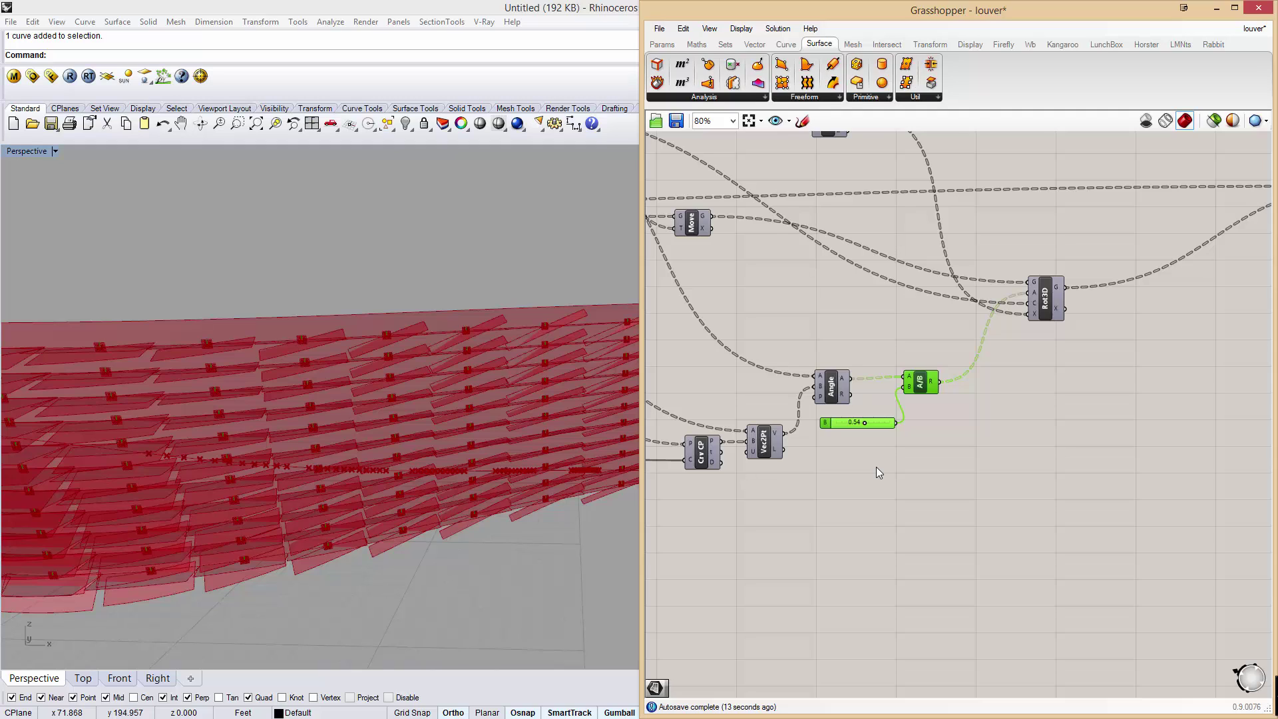
{"action": "right_click_drag", "start_coordinate": [869, 478], "coordinate": [940, 491]}
{"action": "left_click_drag", "start_coordinate": [771, 464], "coordinate": [764, 488]}
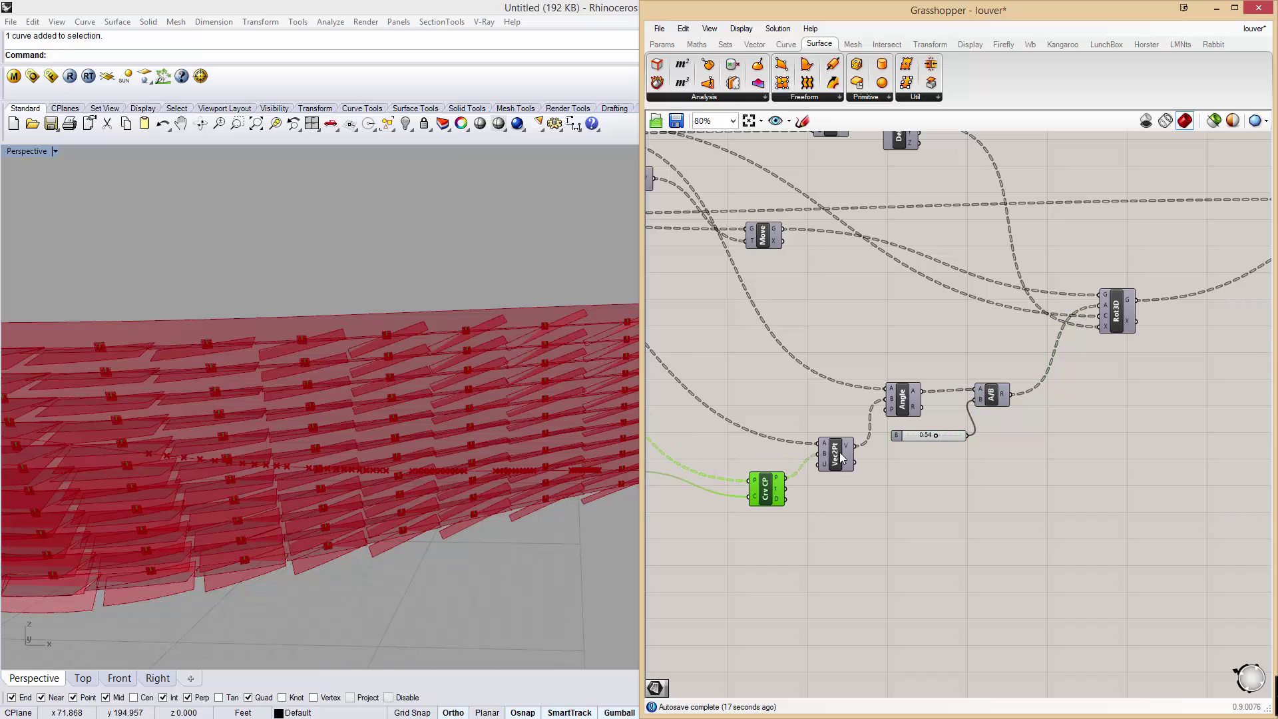
{"action": "left_click", "coordinate": [903, 398]}
Trace how the reference definition feeds Evaluate Surface through Plane Normal and Deconstruct Plane into its rotation axis.
{"action": "right_click_drag", "start_coordinate": [876, 347], "coordinate": [870, 468]}
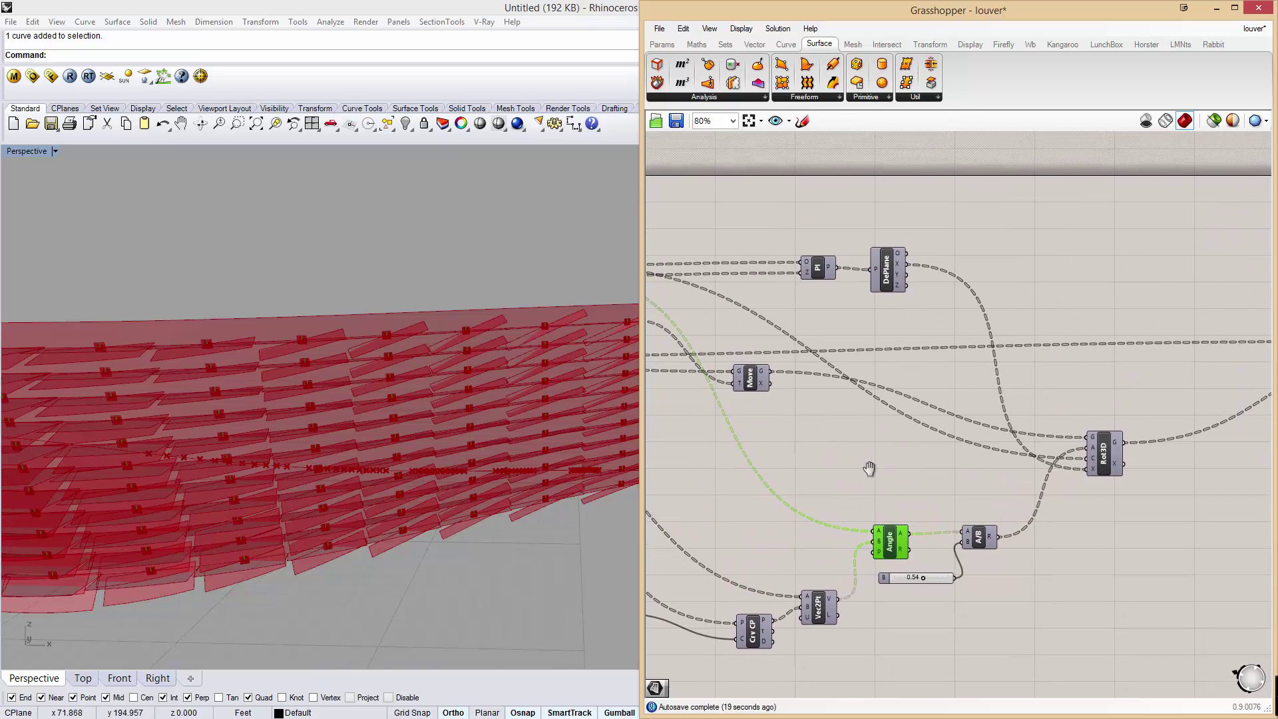
{"action": "left_click", "coordinate": [886, 269]}
{"action": "left_click", "coordinate": [818, 268]}
{"action": "right_click_drag", "start_coordinate": [789, 277], "coordinate": [980, 291]}
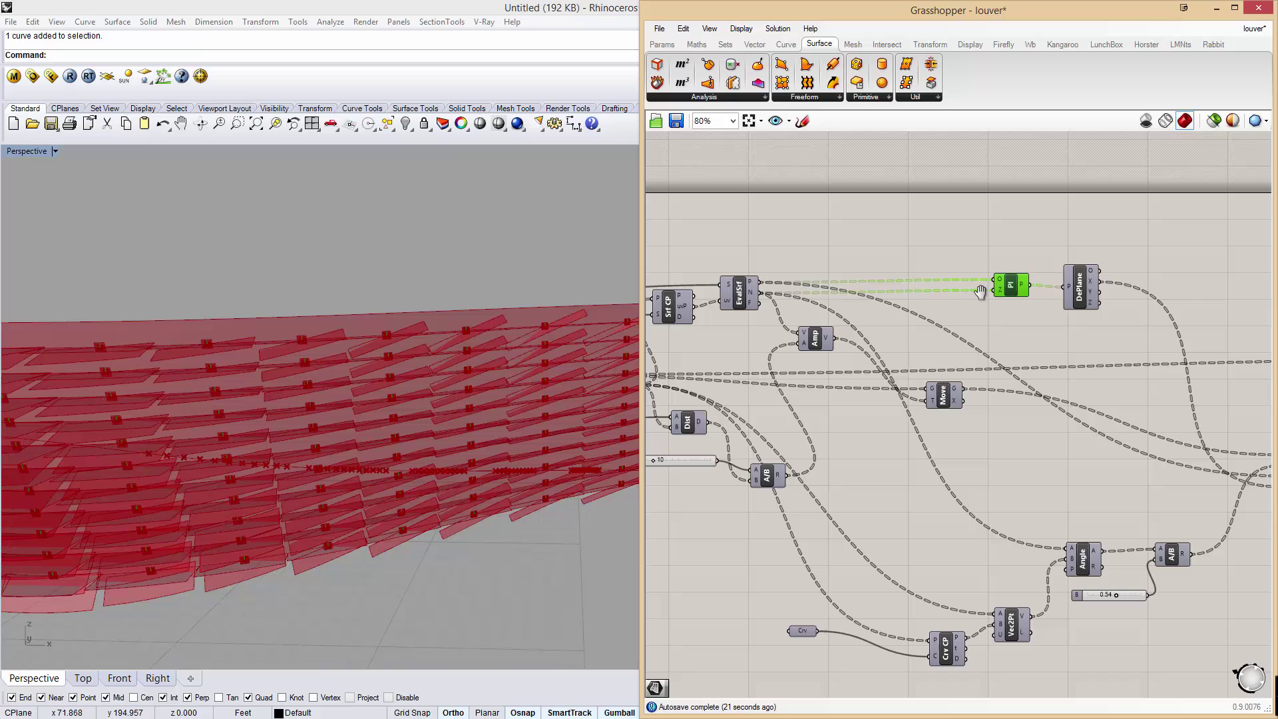
{"action": "left_click_drag", "start_coordinate": [1018, 291], "coordinate": [989, 283]}
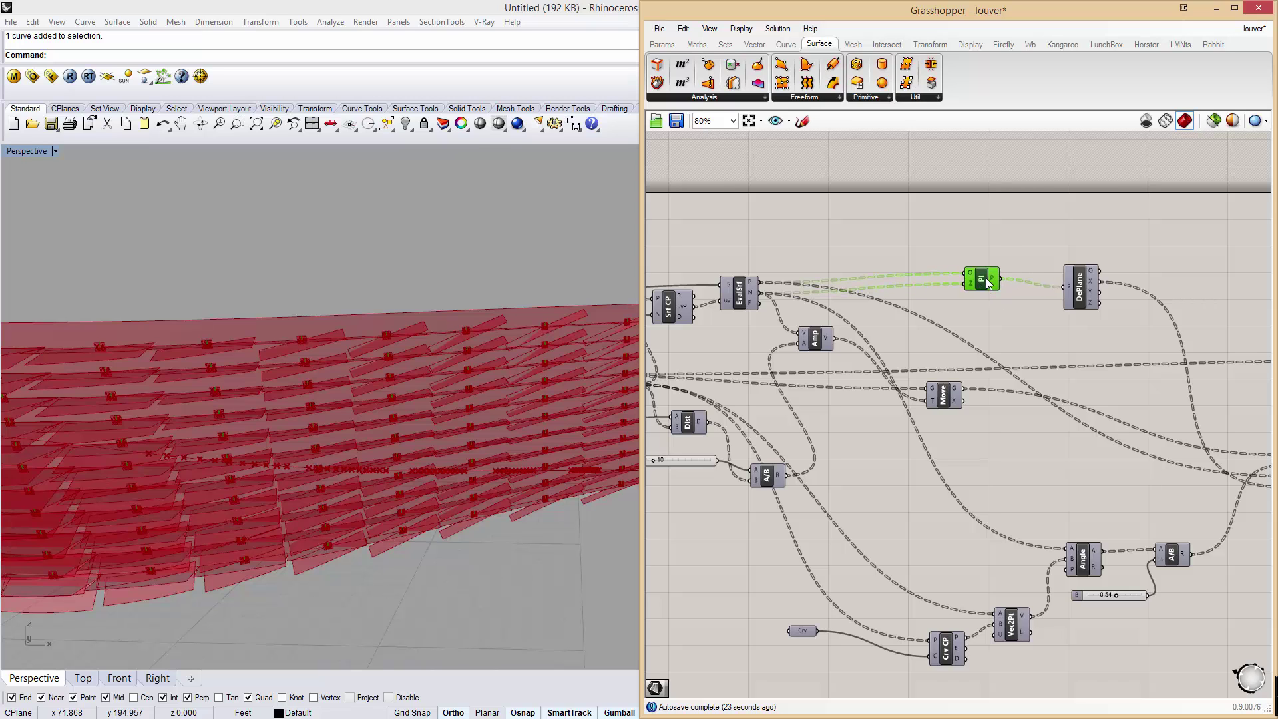
{"action": "scroll", "coordinate": [976, 372], "scroll_direction": "down", "scroll_amount": 4}
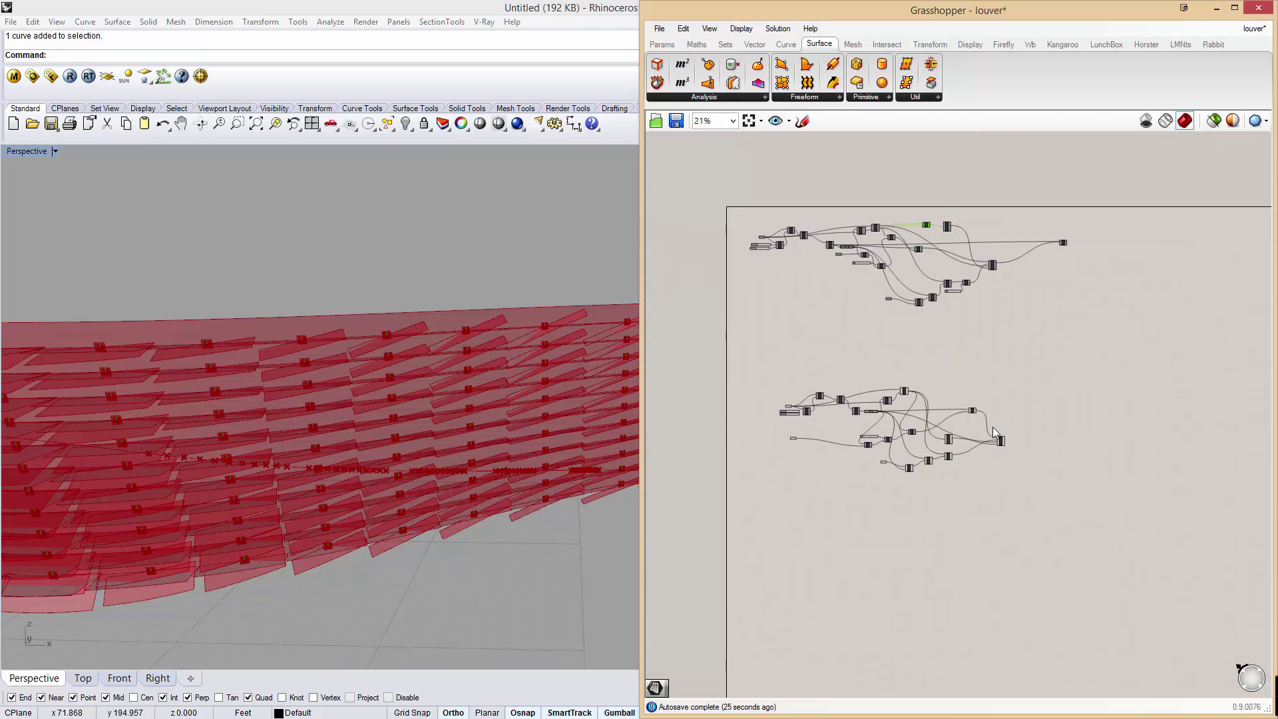
Add a Plane Normal component beside the working definition's Evaluate Surface, feeding its points into the origin and its normals into the Z-axis.
{"action": "scroll", "coordinate": [993, 427], "scroll_direction": "up", "scroll_amount": 5}
{"action": "left_click_drag", "start_coordinate": [752, 285], "coordinate": [789, 285]}
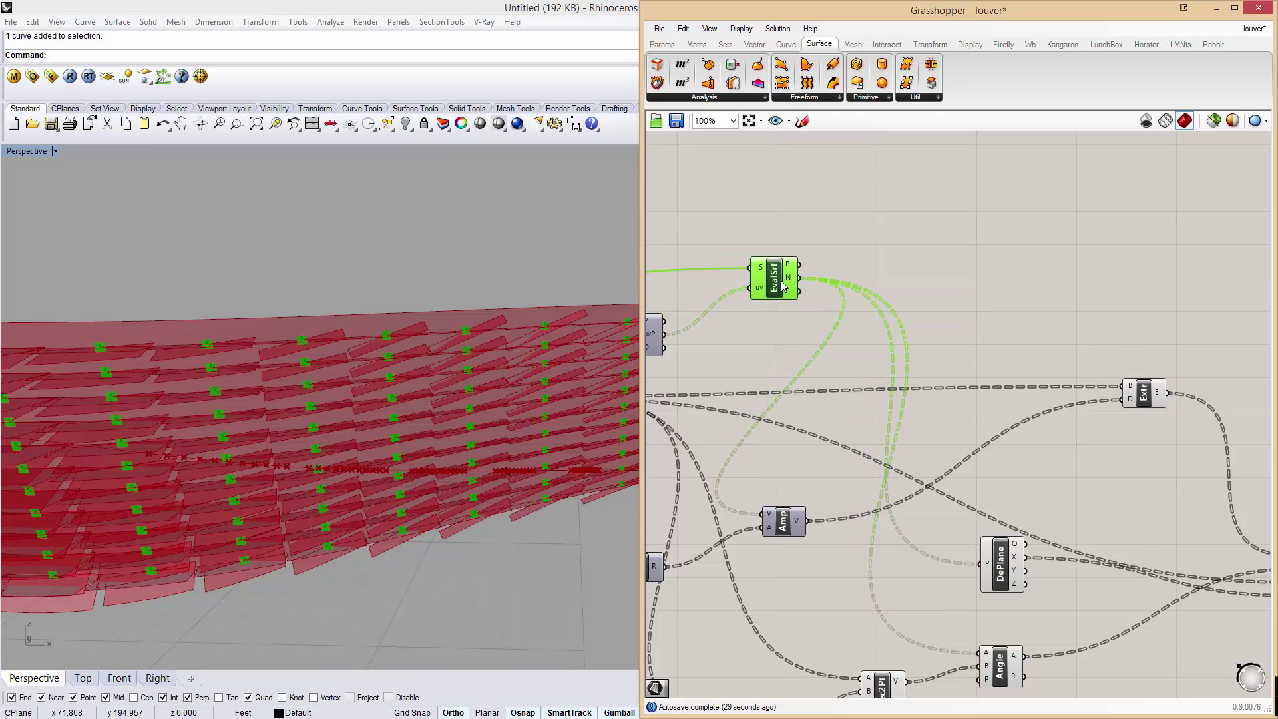
{"action": "right_click_drag", "start_coordinate": [436, 345], "coordinate": [382, 254]}
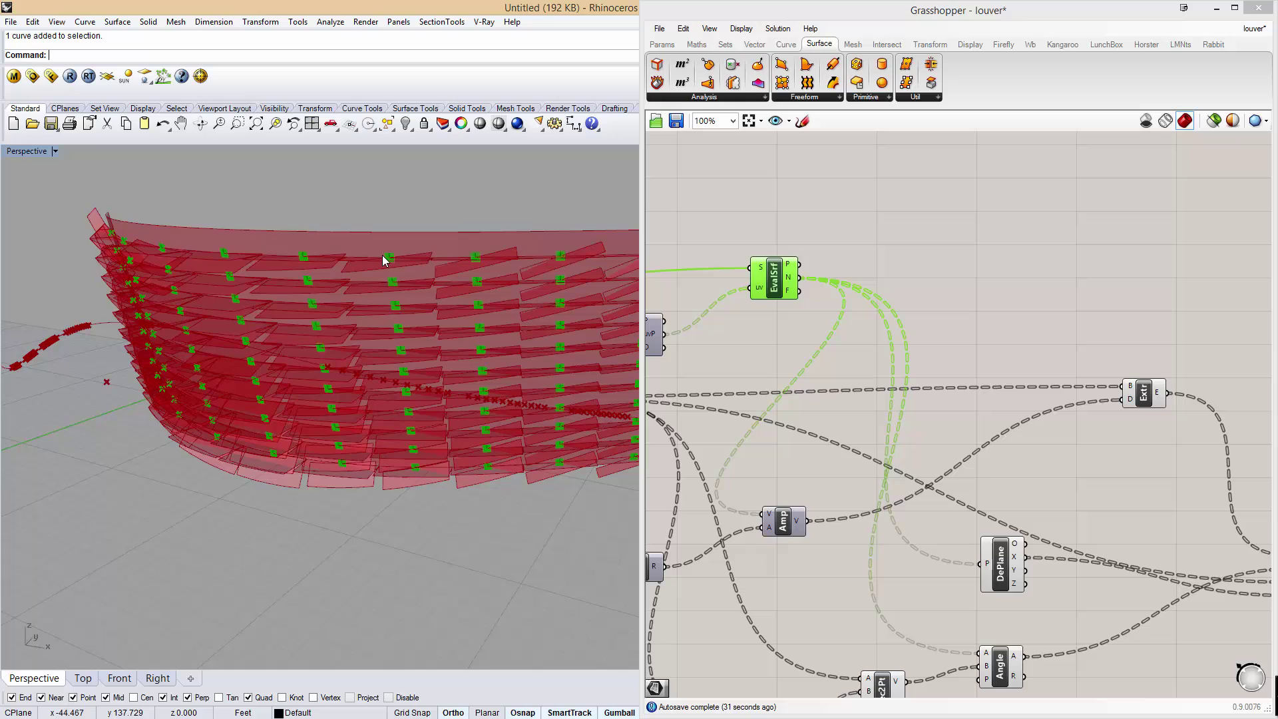
{"action": "double_click", "coordinate": [861, 248]}
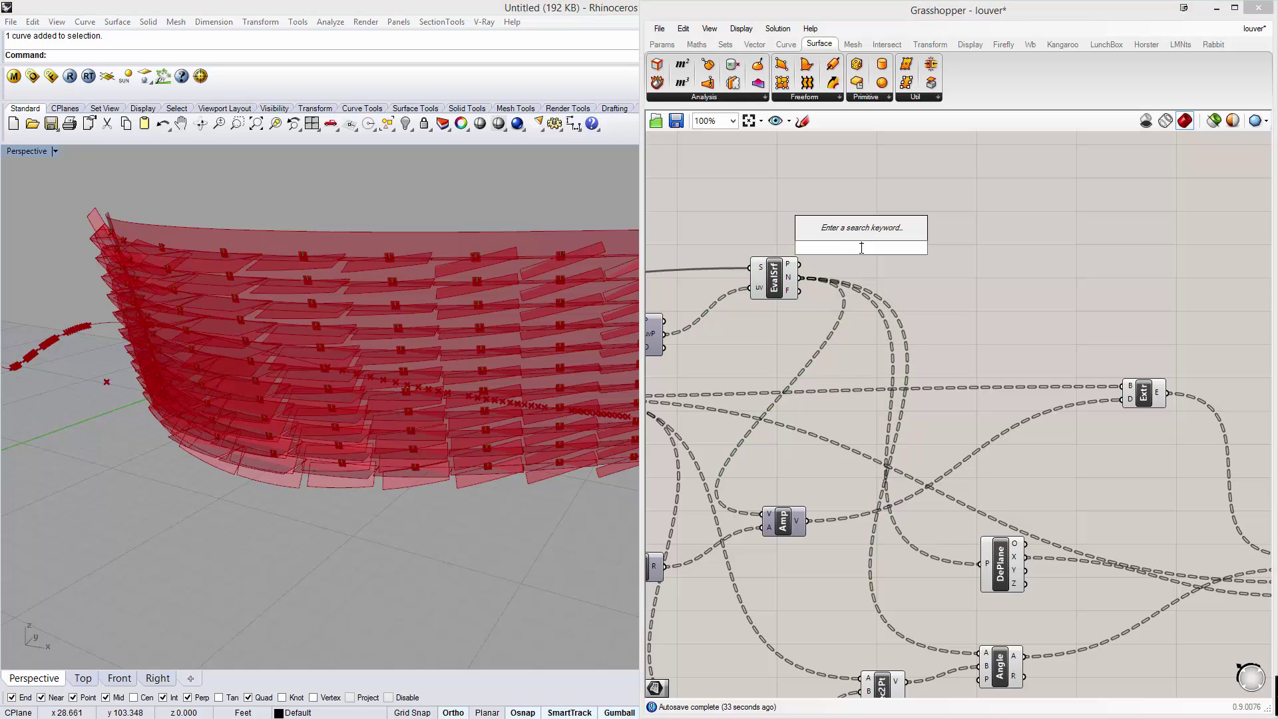
{"action": "type", "text": "plane no"}
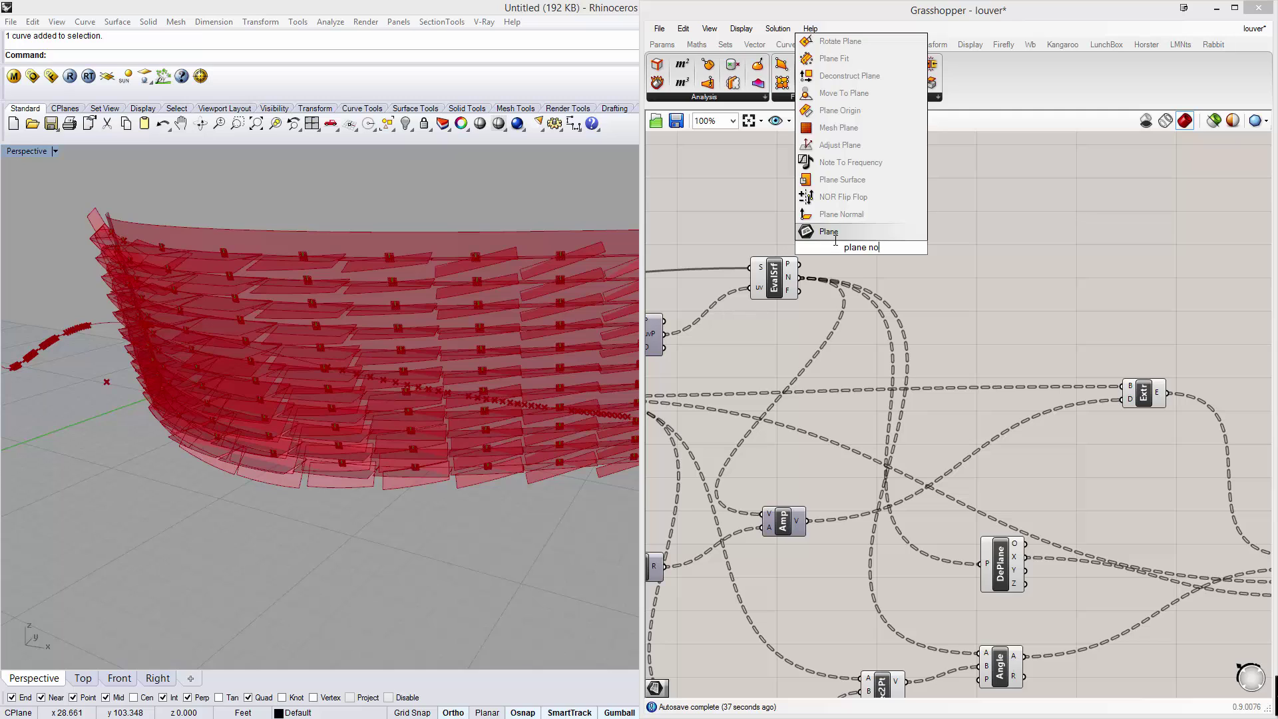
{"action": "left_click", "coordinate": [847, 217]}
{"action": "left_click_drag", "start_coordinate": [864, 251], "coordinate": [826, 257]}
{"action": "left_click", "coordinate": [794, 268]}
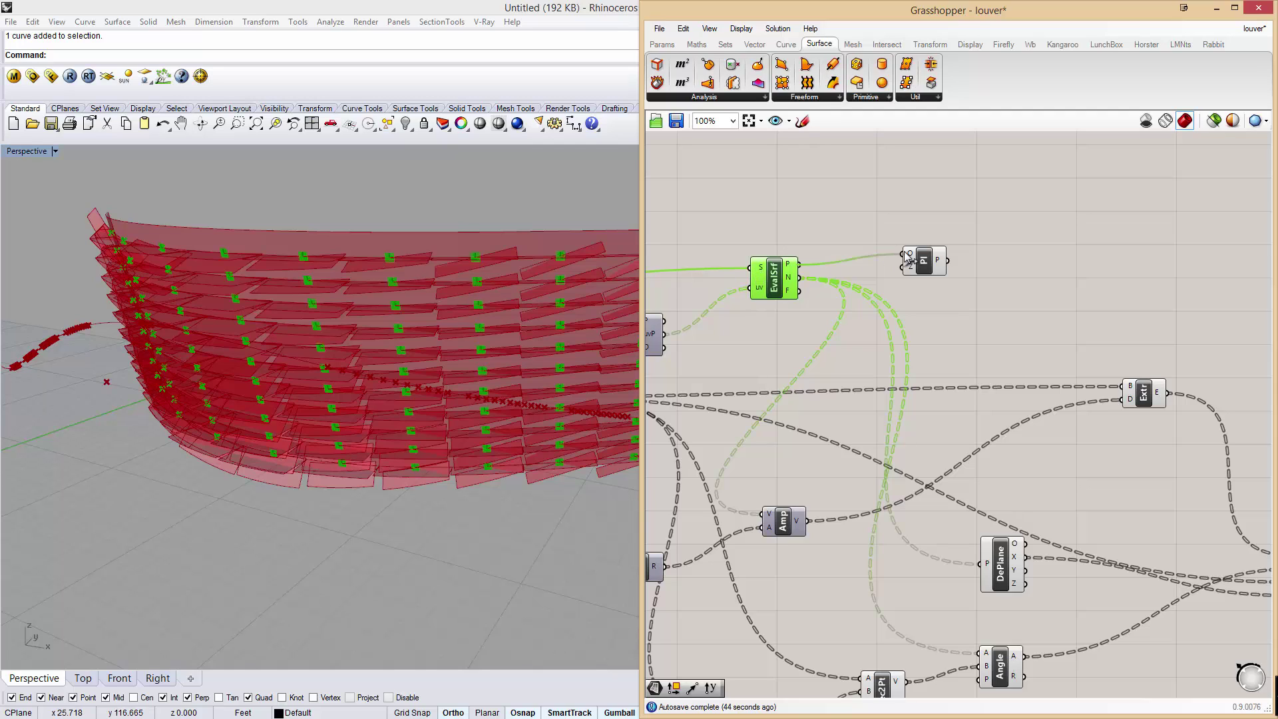
{"action": "left_click_drag", "start_coordinate": [800, 281], "coordinate": [916, 248]}
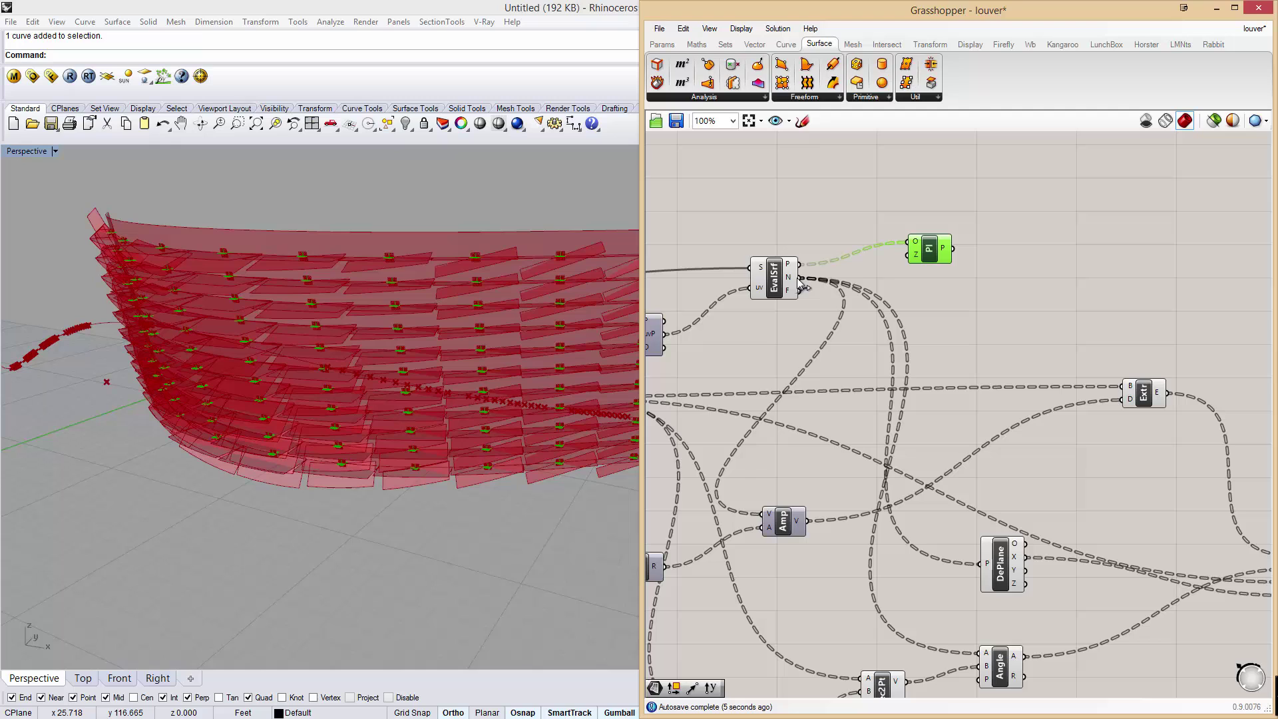
{"action": "left_click_drag", "start_coordinate": [876, 272], "coordinate": [923, 258]}
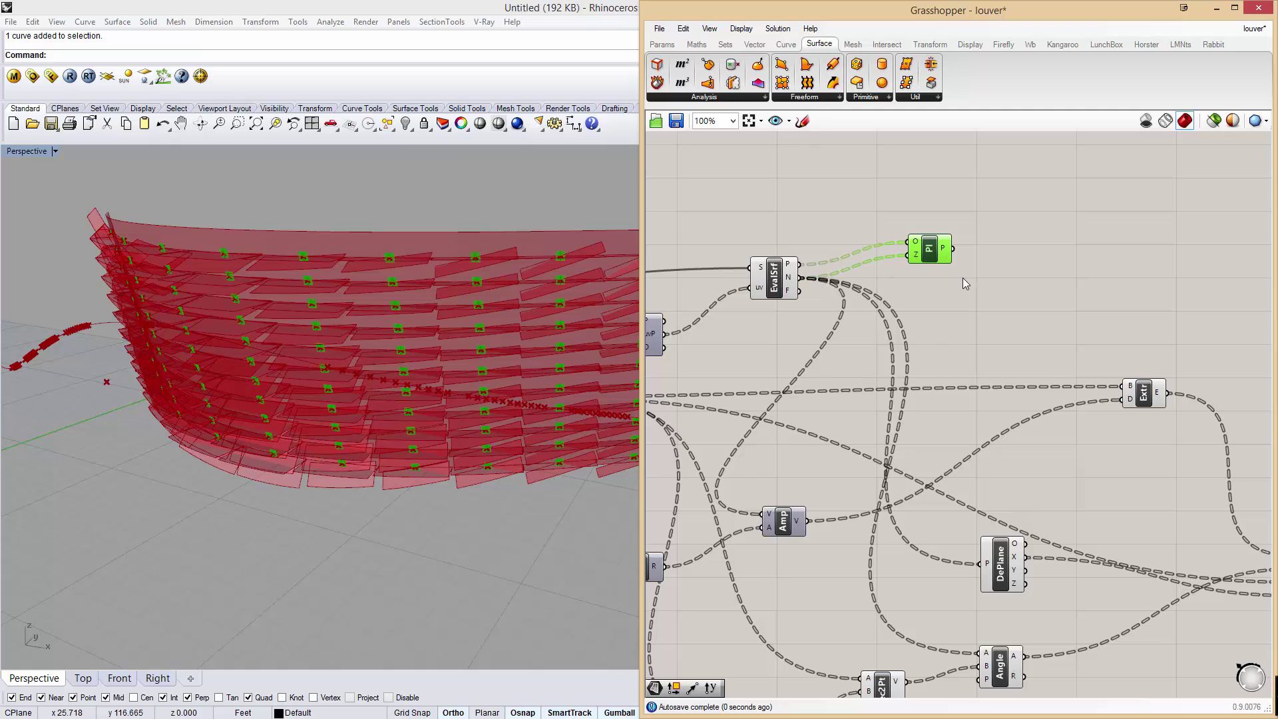
Replace Deconstruct Plane's input with the Plane Normal output, view the louvers and shift Deconstruct Plane slightly.
{"action": "right_click_drag", "start_coordinate": [963, 278], "coordinate": [821, 233]}
{"action": "scroll", "coordinate": [725, 262], "scroll_direction": "down", "scroll_amount": 1}
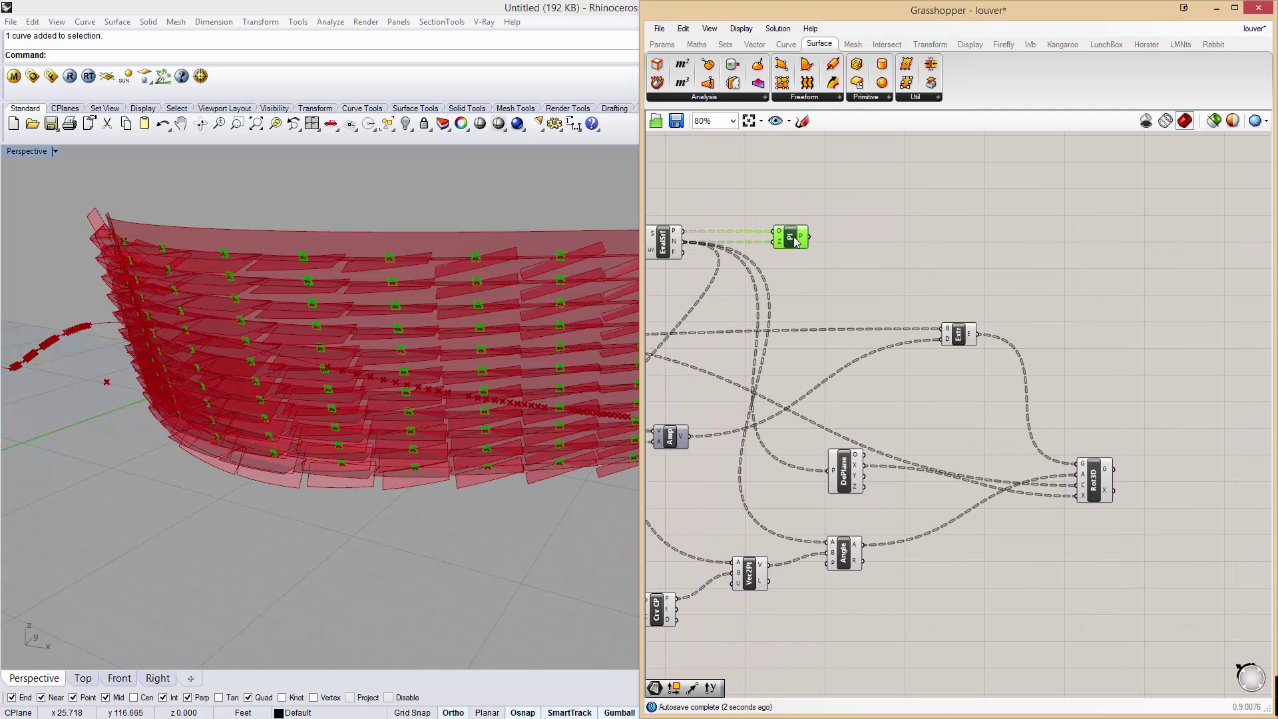
{"action": "left_click_drag", "start_coordinate": [809, 237], "coordinate": [830, 470]}
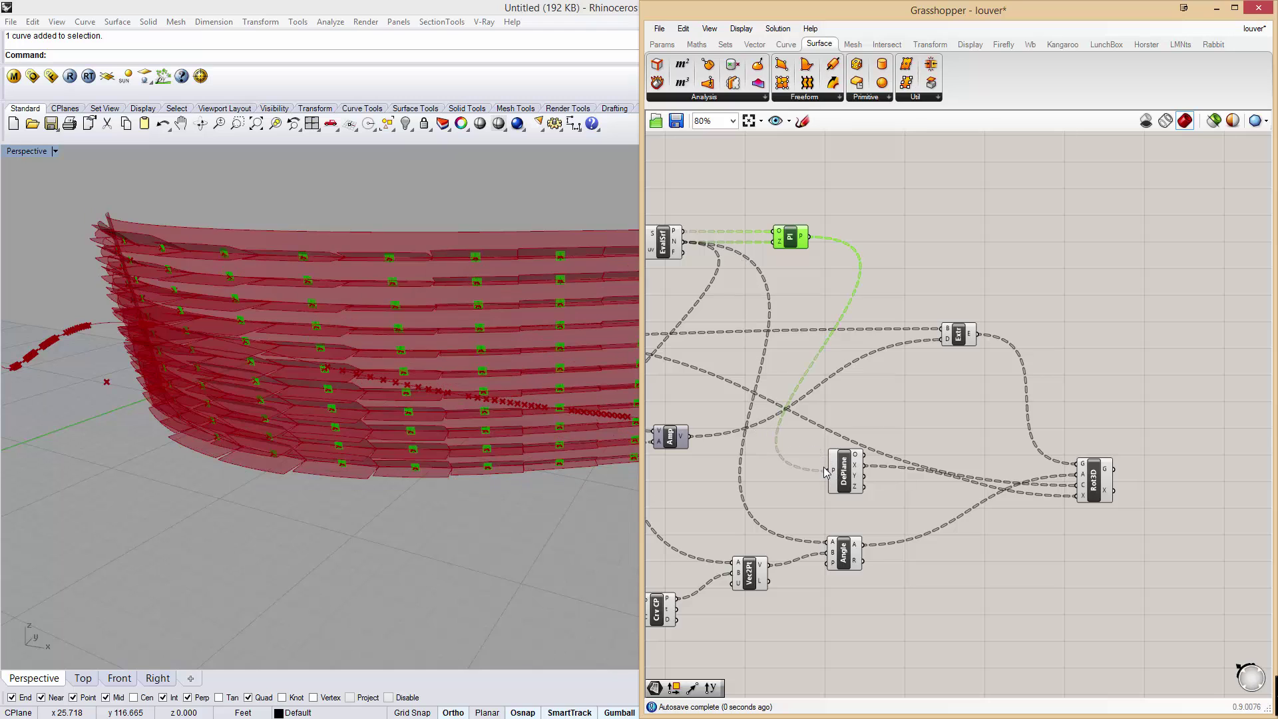
{"action": "right_click_drag", "start_coordinate": [346, 313], "coordinate": [392, 399]}
{"action": "left_click_drag", "start_coordinate": [851, 474], "coordinate": [861, 480]}
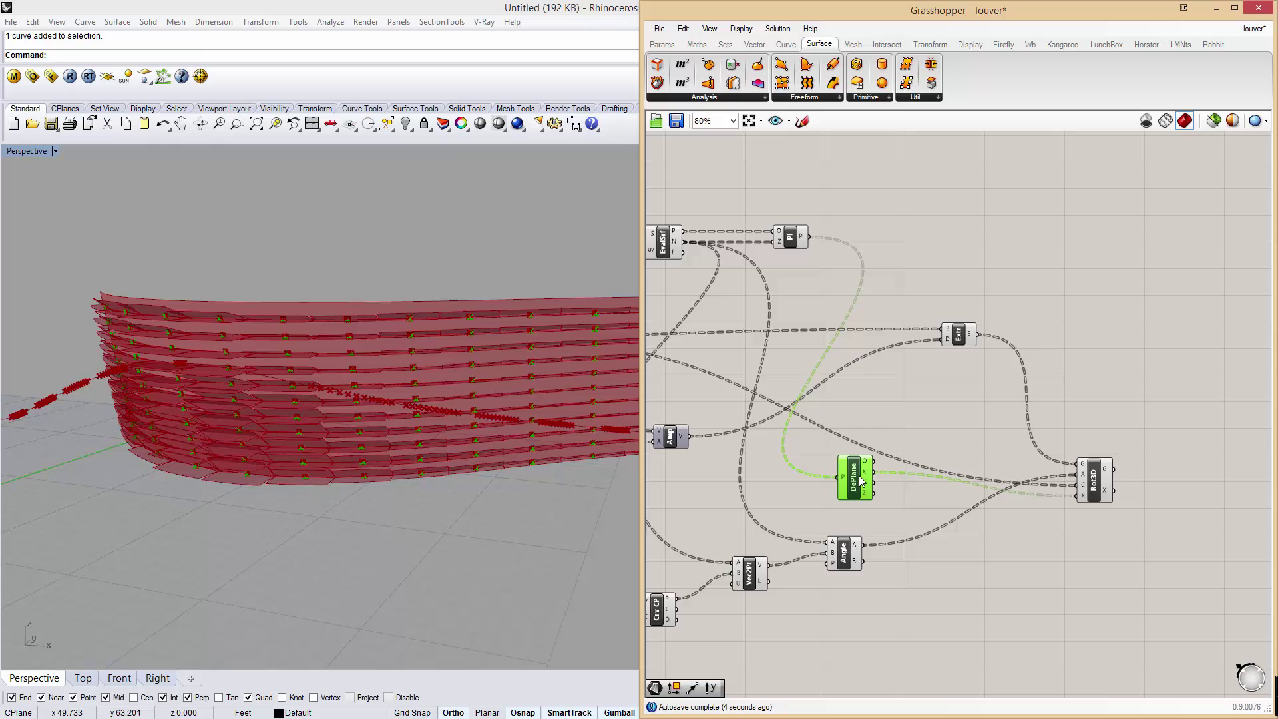
Space Plane Normal slightly farther from Evaluate Surface and check the rotated louvers, highlighting Plane Normal and Deconstruct Plane in turn.
{"action": "right_click_drag", "start_coordinate": [745, 265], "coordinate": [867, 267]}
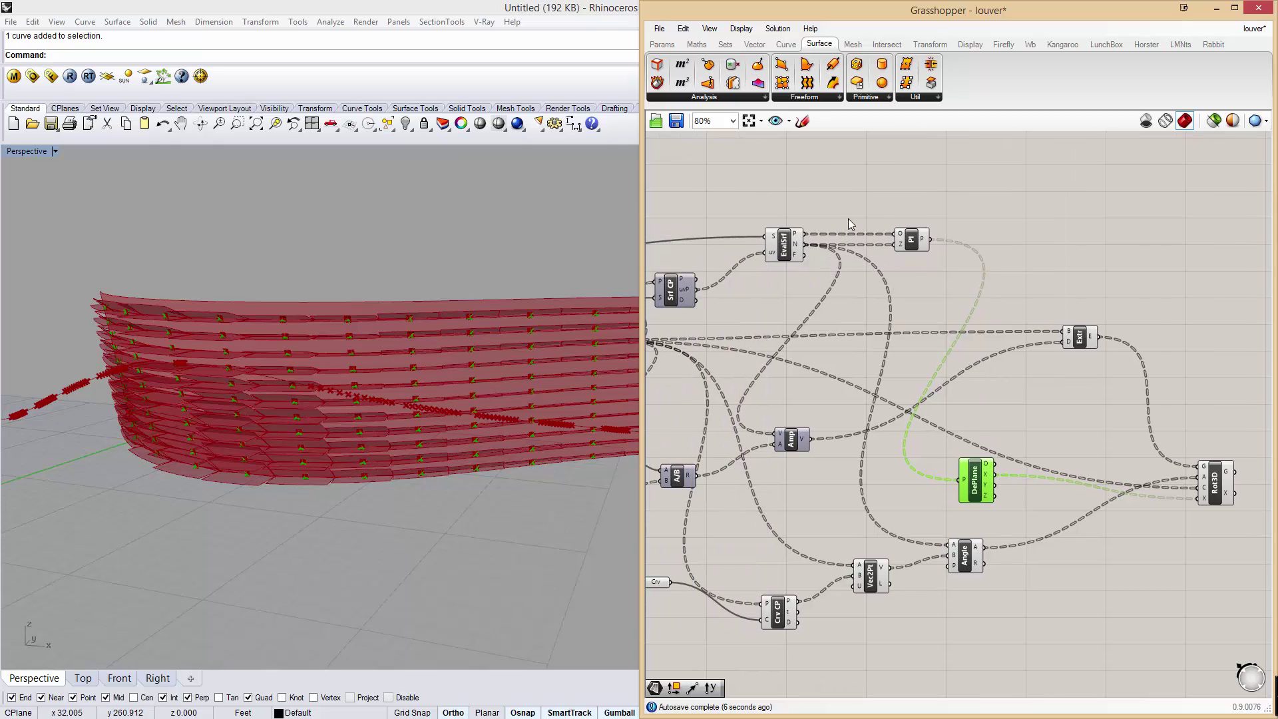
{"action": "left_click_drag", "start_coordinate": [907, 247], "coordinate": [922, 242]}
{"action": "right_click_drag", "start_coordinate": [551, 373], "coordinate": [393, 329]}
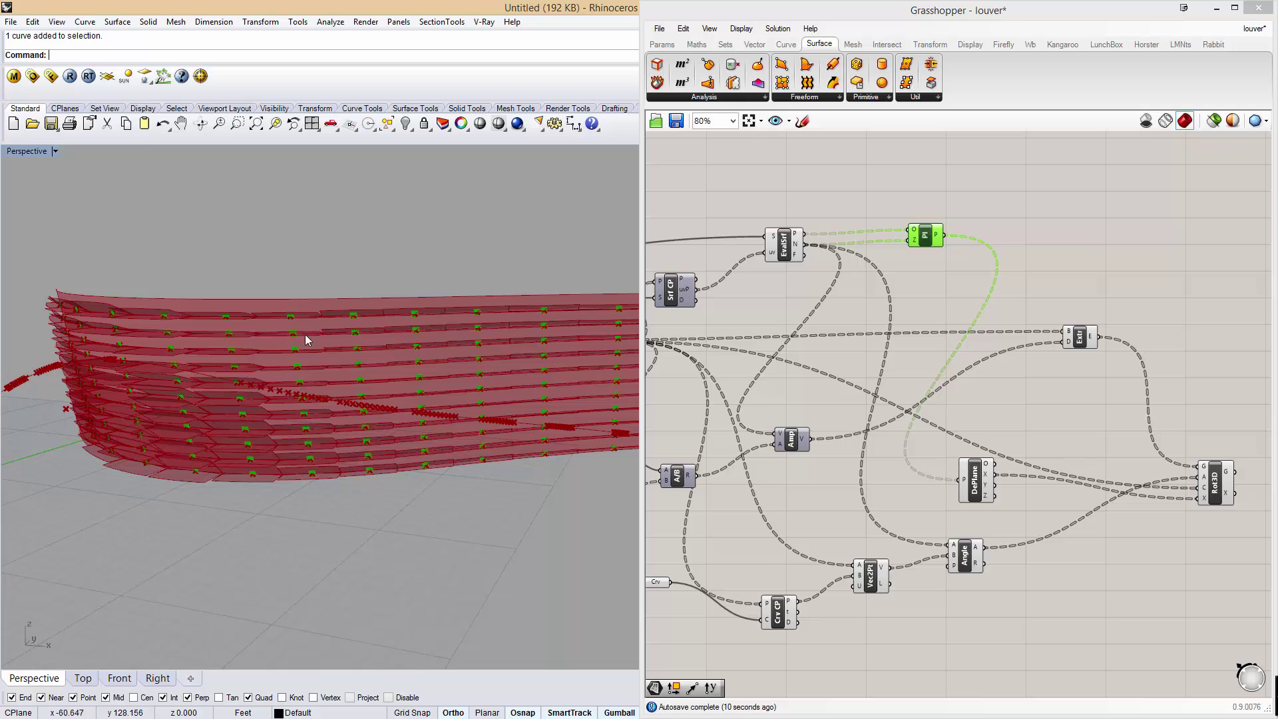
{"action": "left_click", "coordinate": [967, 468]}
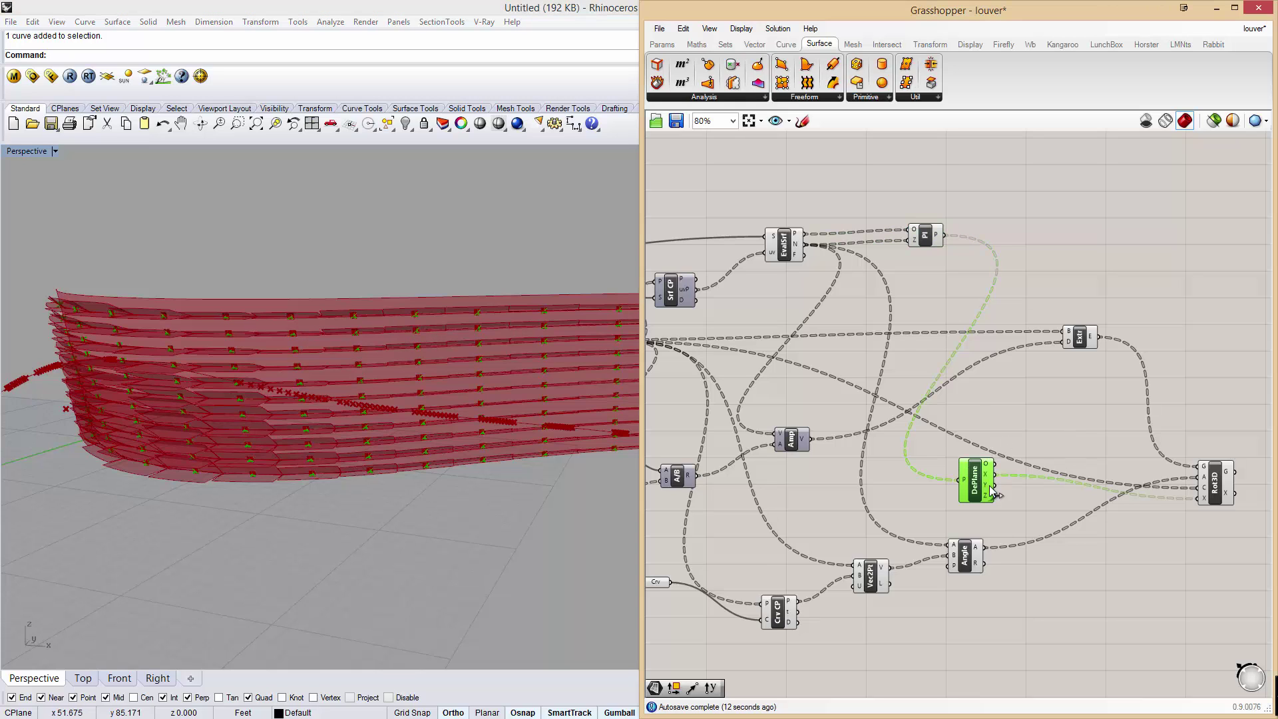
Turn off the preview of the components between Evaluate Surface, Curve Closest Point and Extrude, and highlight only the Rotate 3D louvers.
{"action": "left_click", "coordinate": [1215, 485]}
{"action": "left_click_drag", "start_coordinate": [1116, 273], "coordinate": [901, 582]}
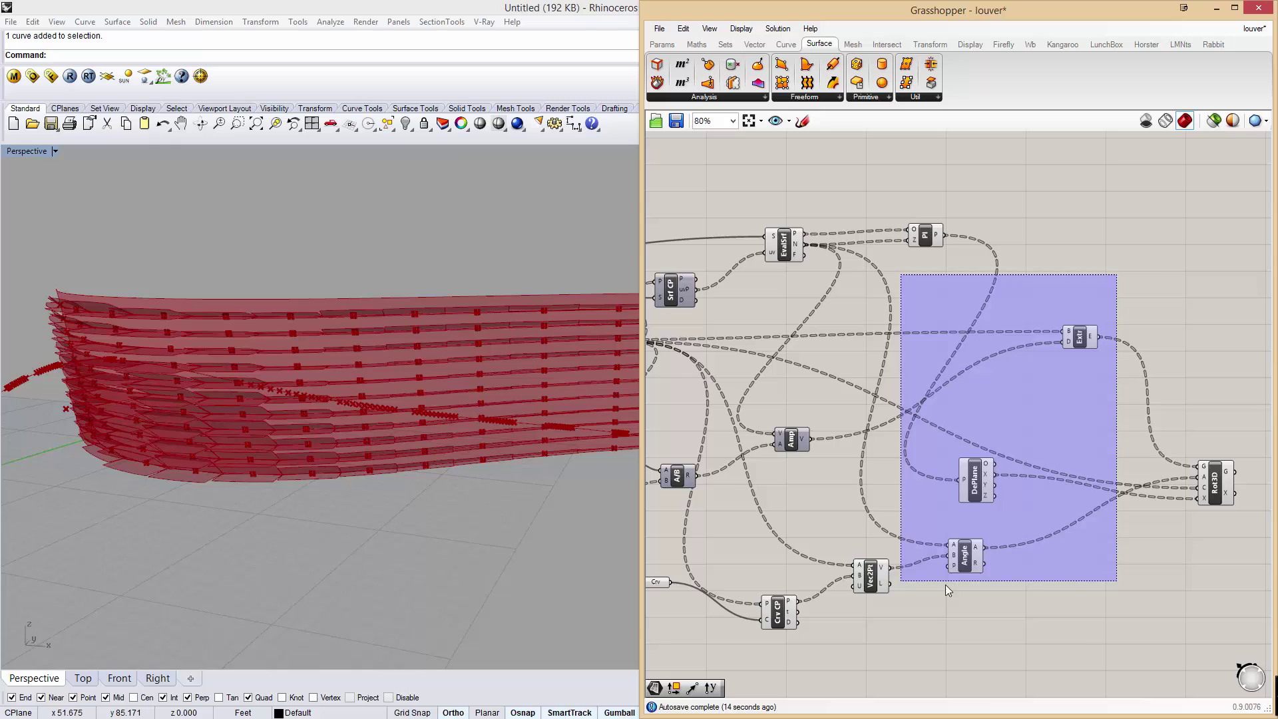
{"action": "left_click_drag", "start_coordinate": [1089, 648], "coordinate": [733, 220]}
{"action": "right_click", "coordinate": [954, 196]}
{"action": "left_click", "coordinate": [992, 226]}
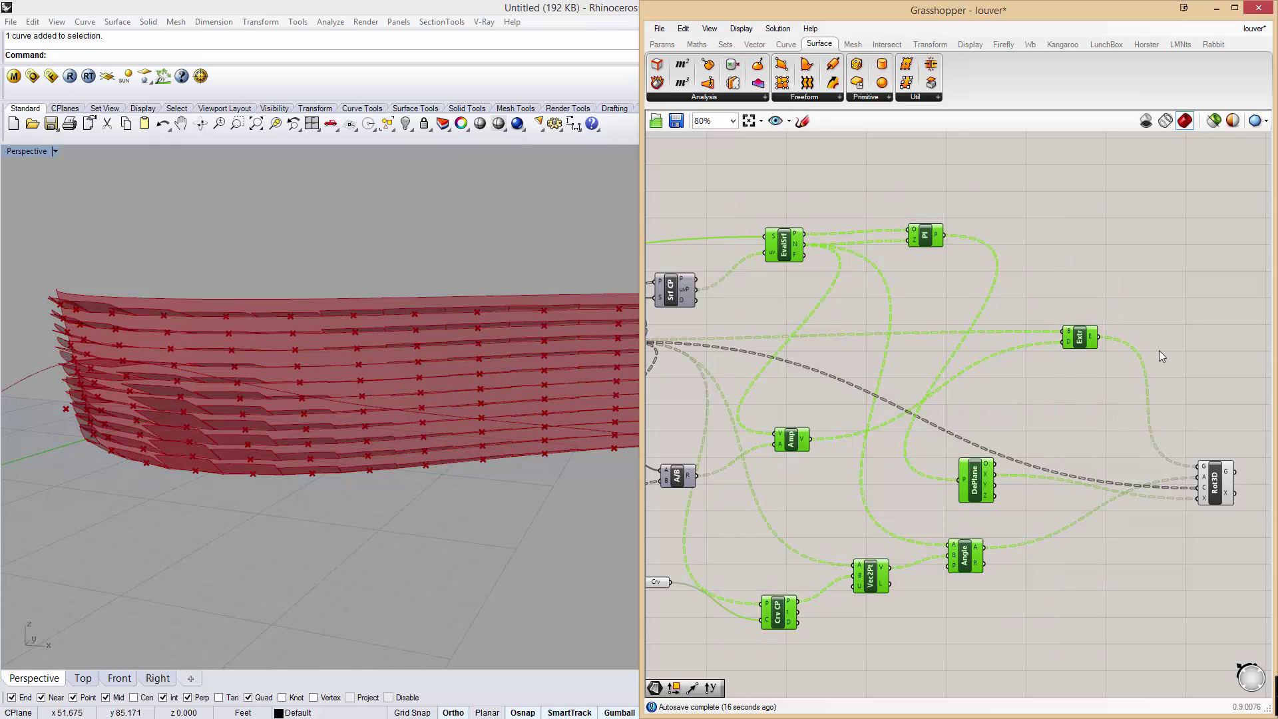
{"action": "left_click", "coordinate": [1174, 405]}
{"action": "left_click", "coordinate": [1213, 477]}
Display the control points of the attractor curve running along the louvers.
{"action": "right_click_drag", "start_coordinate": [479, 442], "coordinate": [546, 397]}
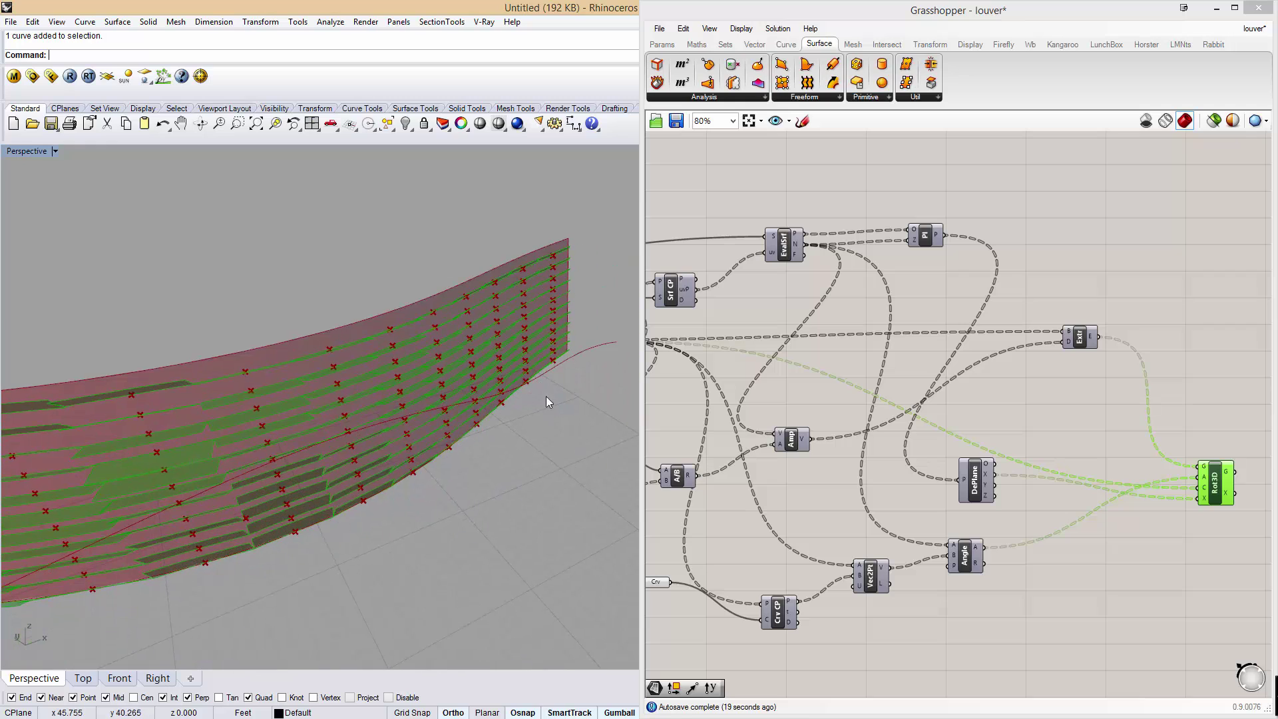
{"action": "left_click", "coordinate": [545, 374]}
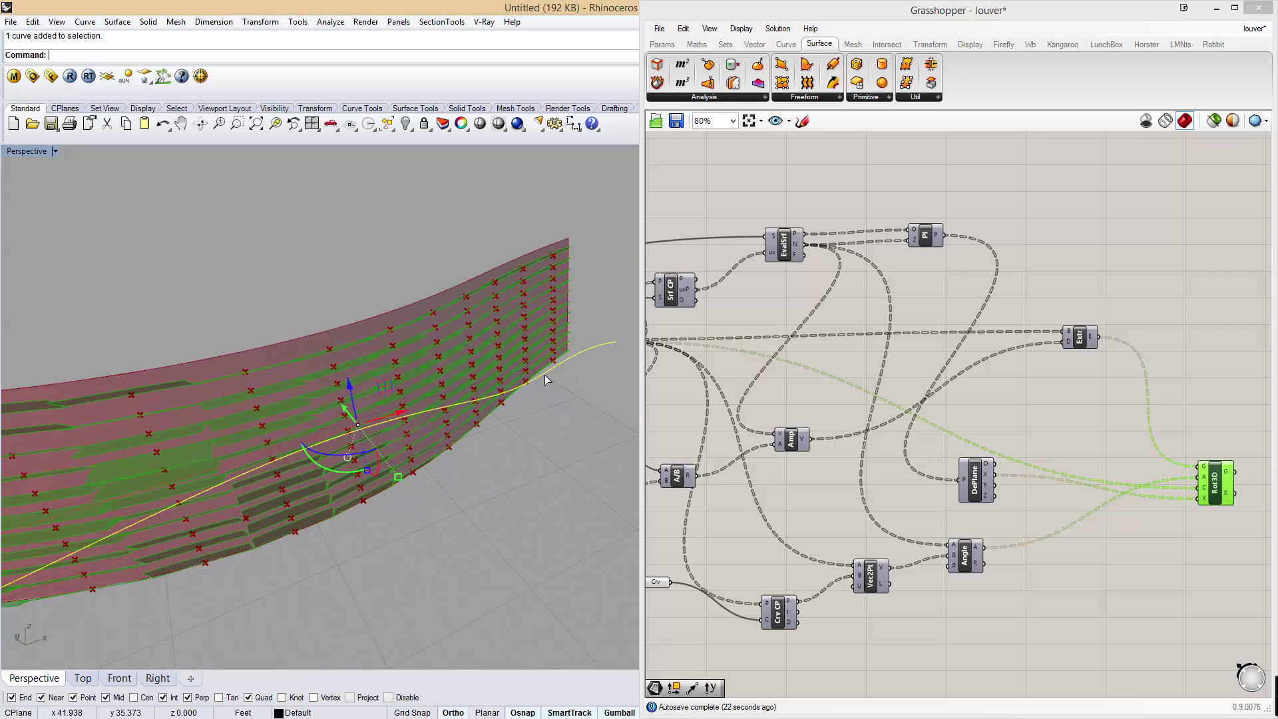
{"action": "type", "text": "PointsOn"}
{"action": "key", "text": "Return"}
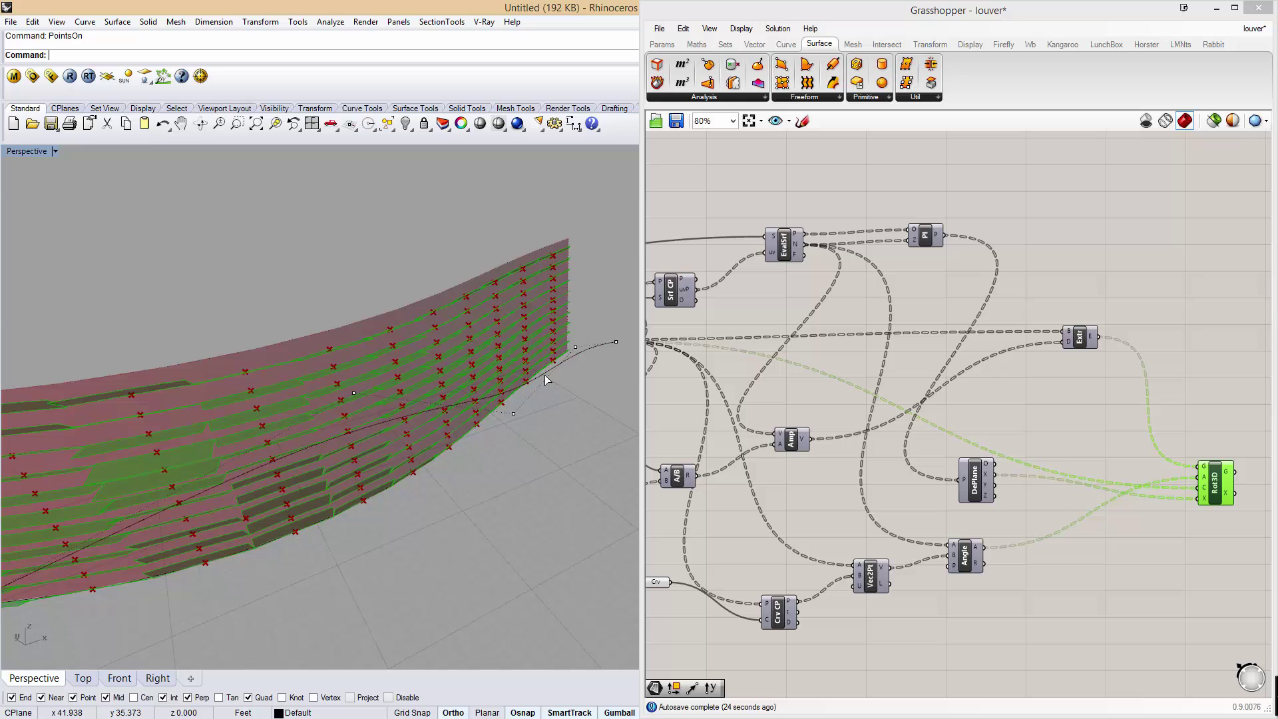
Raise one of the attractor curve's middle control points above the louvers, lift its end control point slightly, and hide the control points.
{"action": "right_click_drag", "start_coordinate": [392, 434], "coordinate": [428, 373]}
{"action": "left_click", "coordinate": [430, 331]}
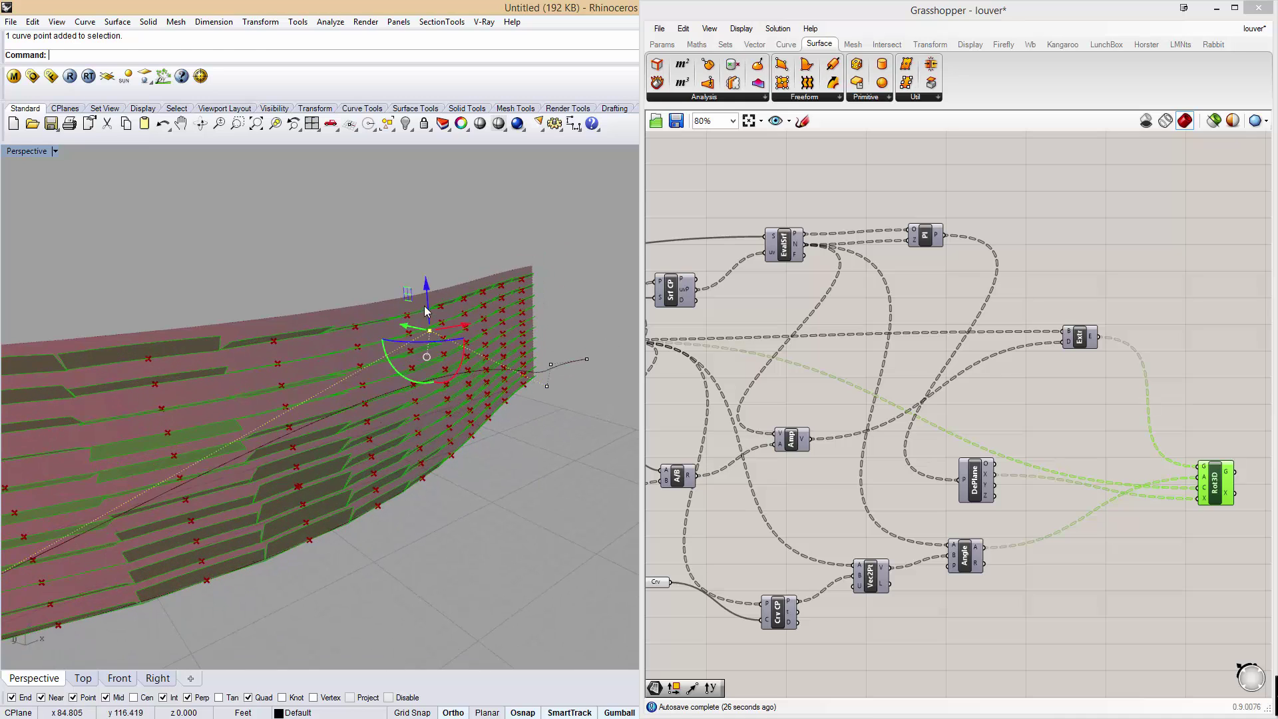
{"action": "left_click_drag", "start_coordinate": [436, 292], "coordinate": [427, 186]}
{"action": "right_click_drag", "start_coordinate": [461, 261], "coordinate": [418, 384]}
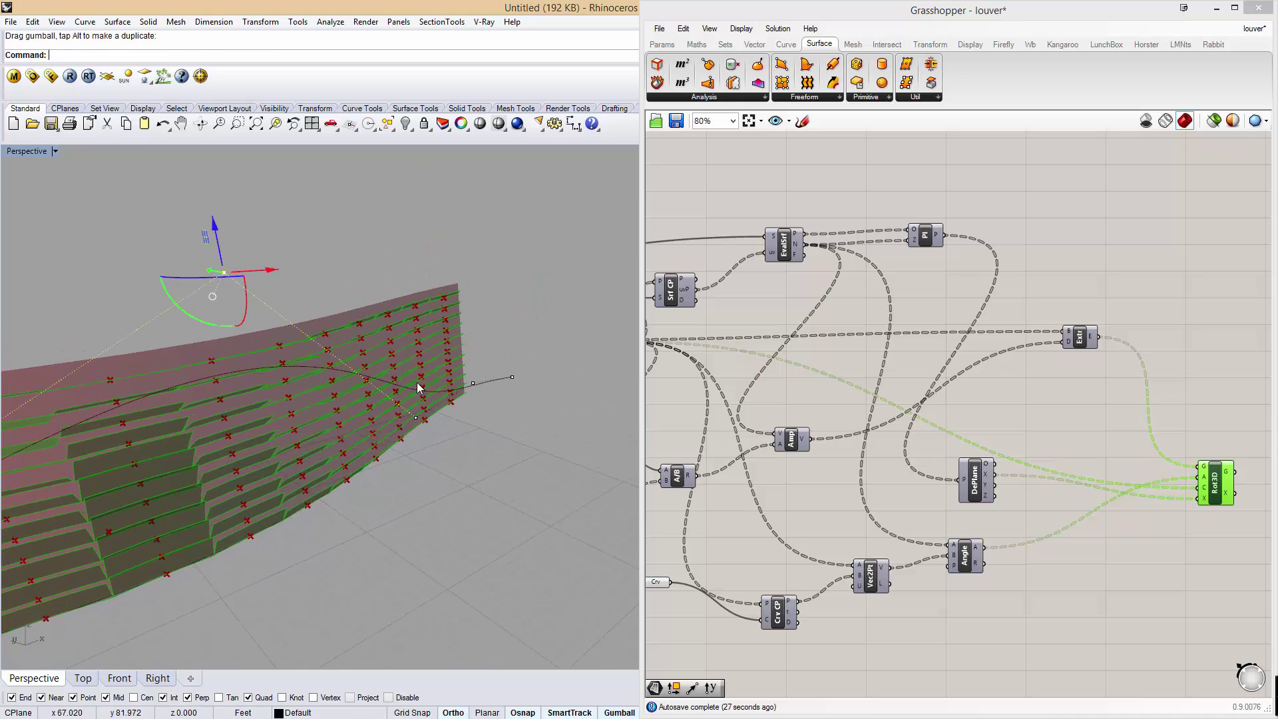
{"action": "left_click", "coordinate": [511, 377]}
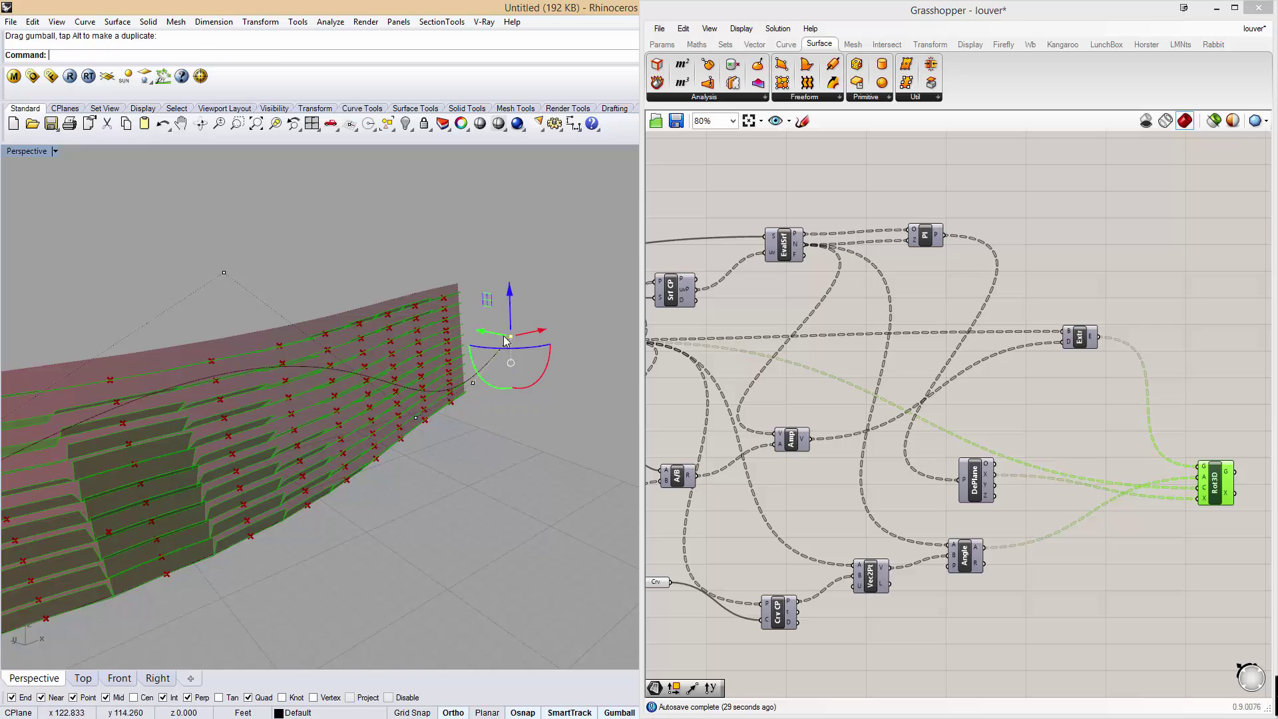
{"action": "right_click_drag", "start_coordinate": [513, 373], "coordinate": [265, 346]}
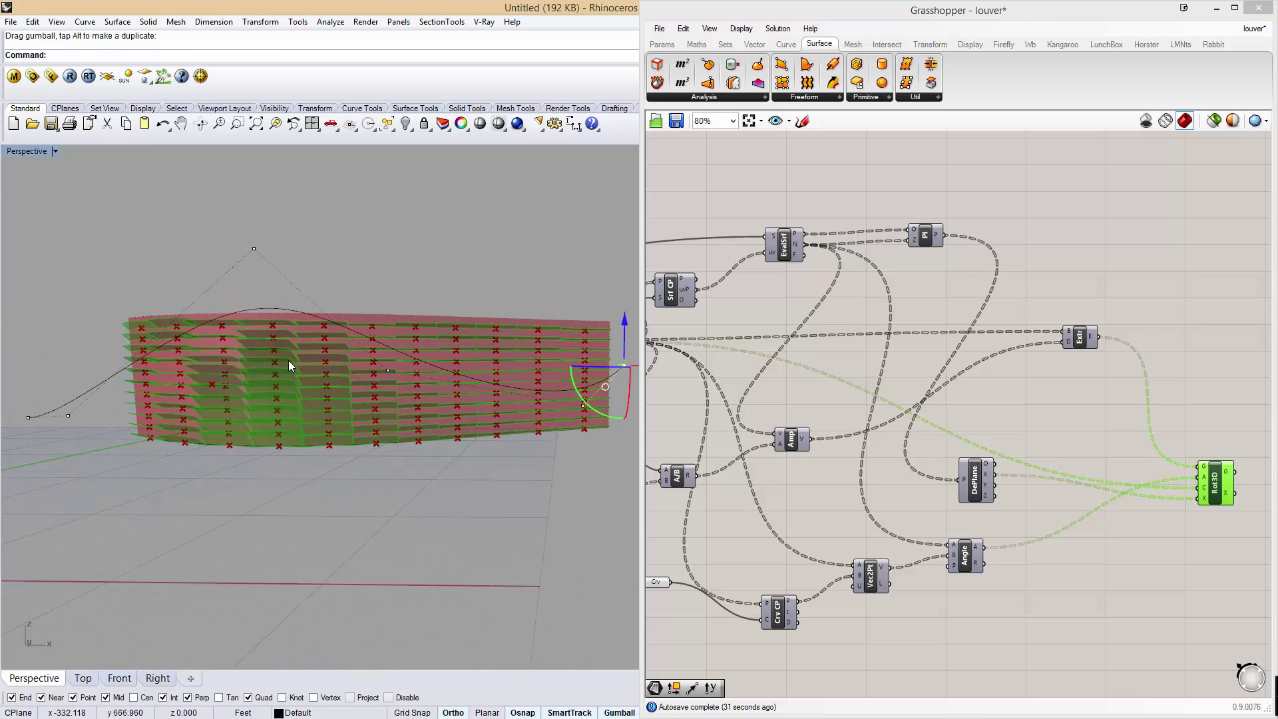
{"action": "key", "text": "Escape"}
{"action": "key", "text": "Escape"}
Set both the U and V counts feeding the surface's Divide Domain component to 35 and view the denser louvers.
{"action": "scroll", "coordinate": [731, 402], "scroll_direction": "down", "scroll_amount": 4}
{"action": "scroll", "coordinate": [750, 397], "scroll_direction": "up", "scroll_amount": 4}
{"action": "scroll", "coordinate": [792, 362], "scroll_direction": "up", "scroll_amount": 4}
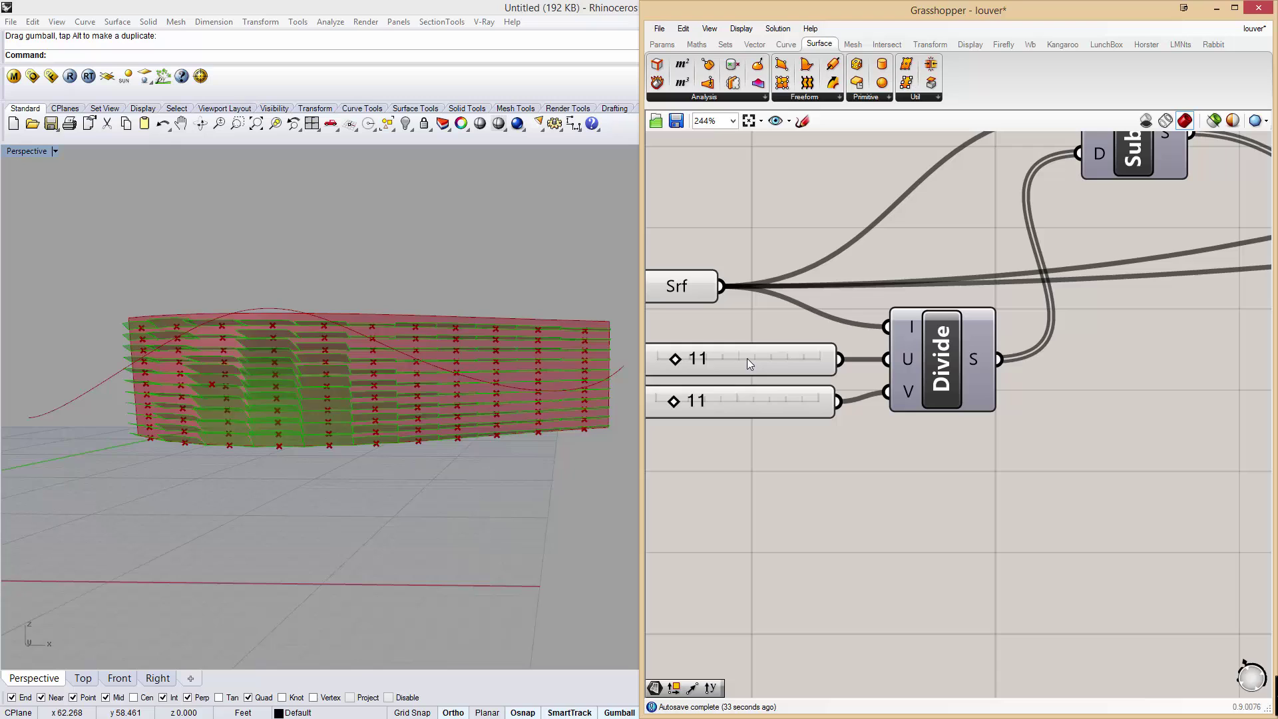
{"action": "double_click", "coordinate": [744, 360]}
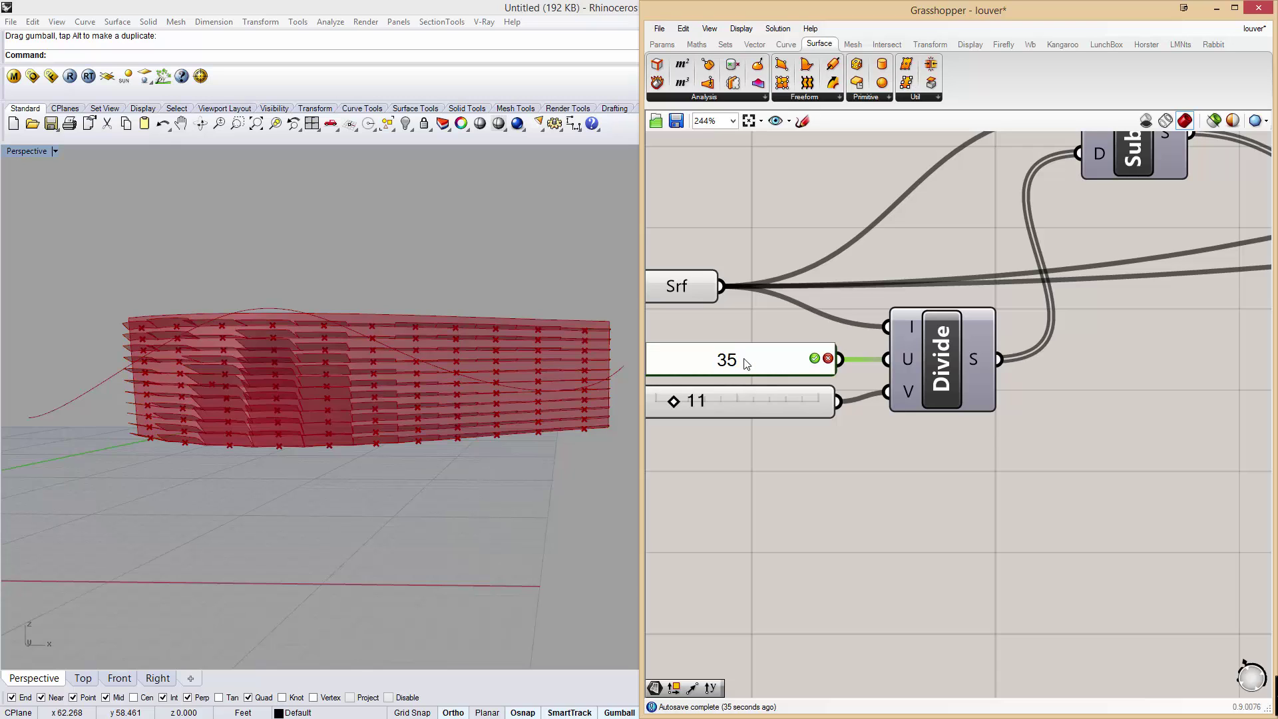
{"action": "type", "text": "35"}
{"action": "left_click", "coordinate": [736, 406]}
{"action": "double_click", "coordinate": [737, 407]}
{"action": "type", "text": "35"}
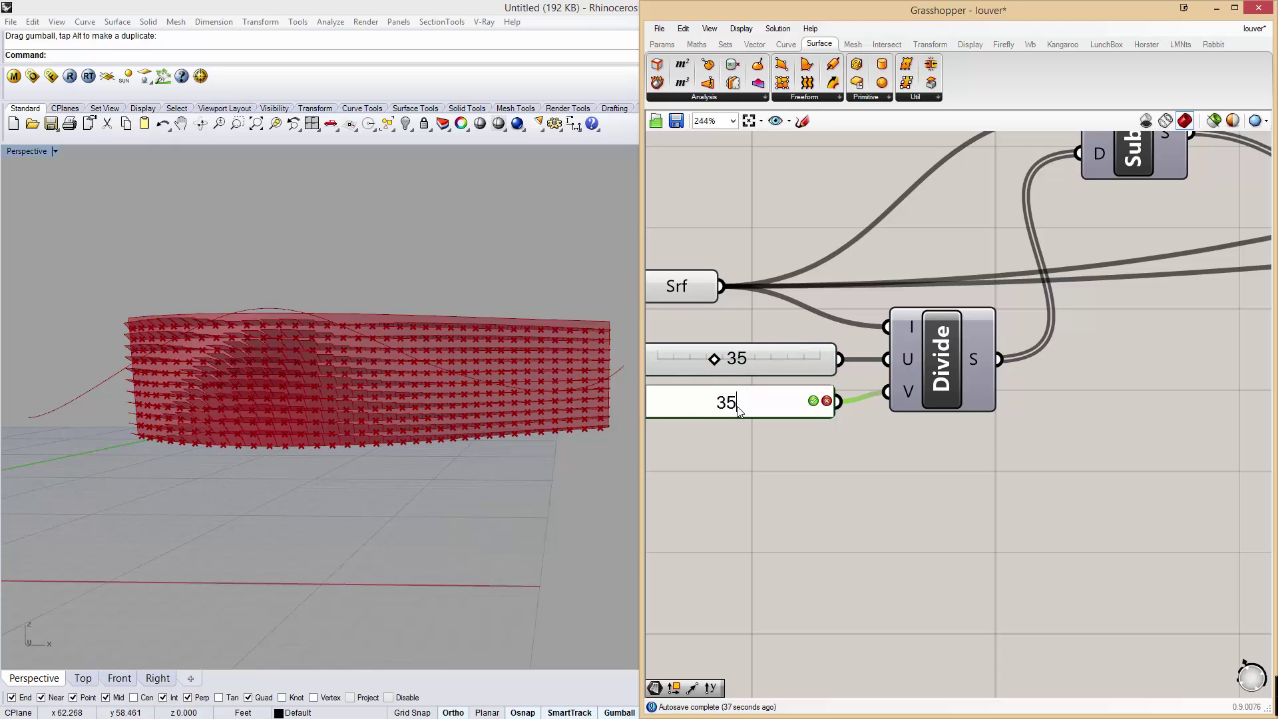
{"action": "key", "text": "Return"}
{"action": "left_click", "coordinate": [756, 498]}
{"action": "right_click_drag", "start_coordinate": [380, 412], "coordinate": [349, 397]}
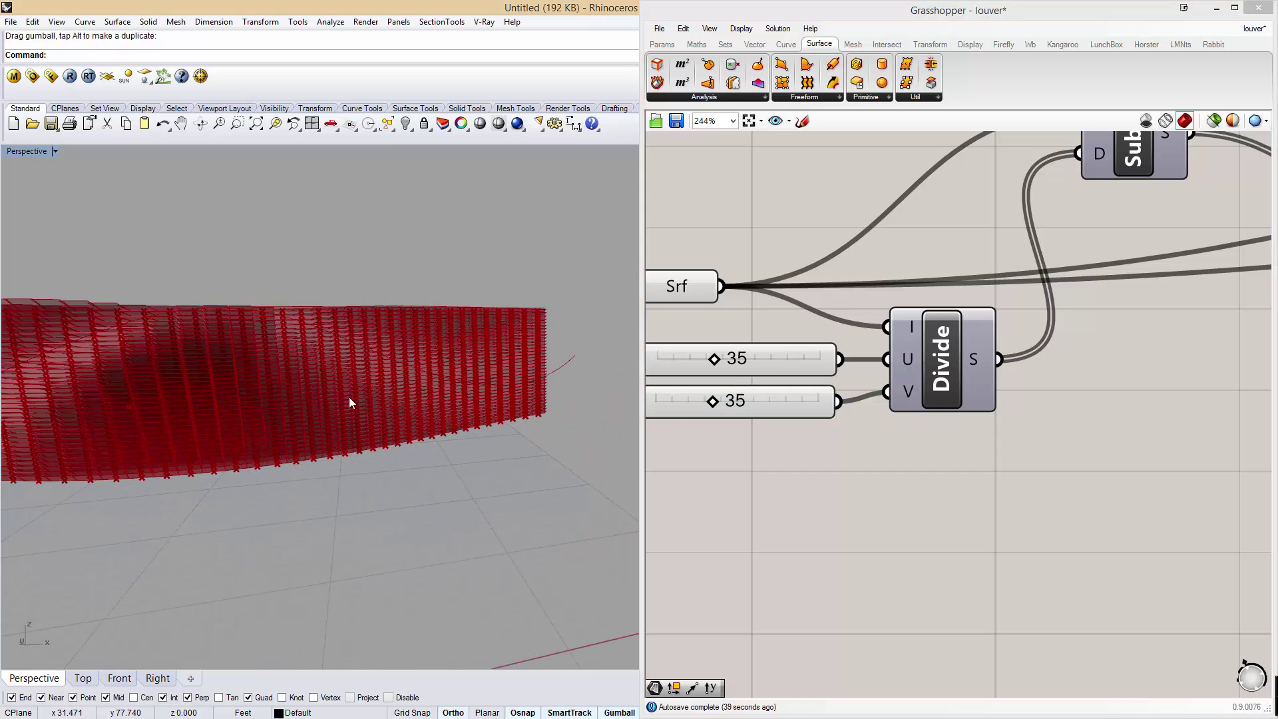
Turn off the preview of the base Surface parameter and look at the louvers alone.
{"action": "right_click", "coordinate": [690, 294]}
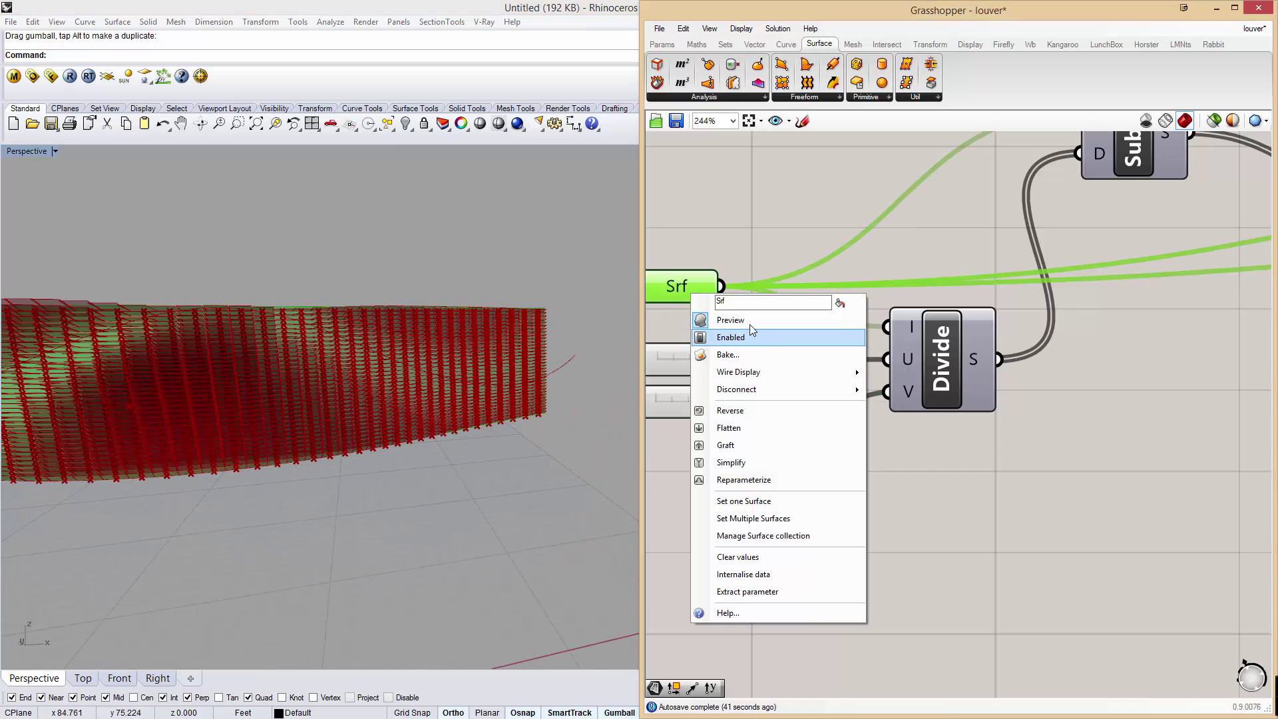
{"action": "left_click", "coordinate": [738, 320]}
{"action": "right_click_drag", "start_coordinate": [385, 359], "coordinate": [457, 330]}
{"action": "scroll", "coordinate": [363, 358], "scroll_direction": "down", "scroll_amount": 6}
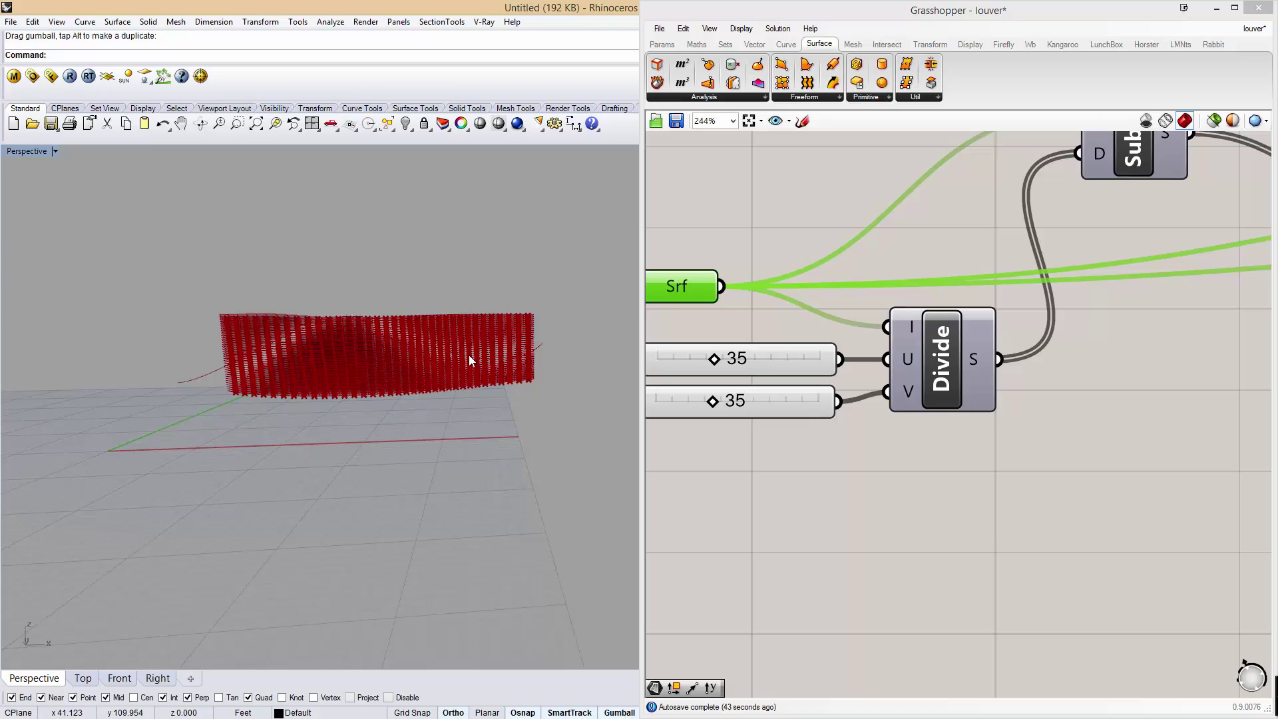
Move the whole attractor curve slightly lower and inspect how the louvers respond from the side.
{"action": "left_click", "coordinate": [469, 354]}
{"action": "left_click_drag", "start_coordinate": [362, 309], "coordinate": [354, 334]}
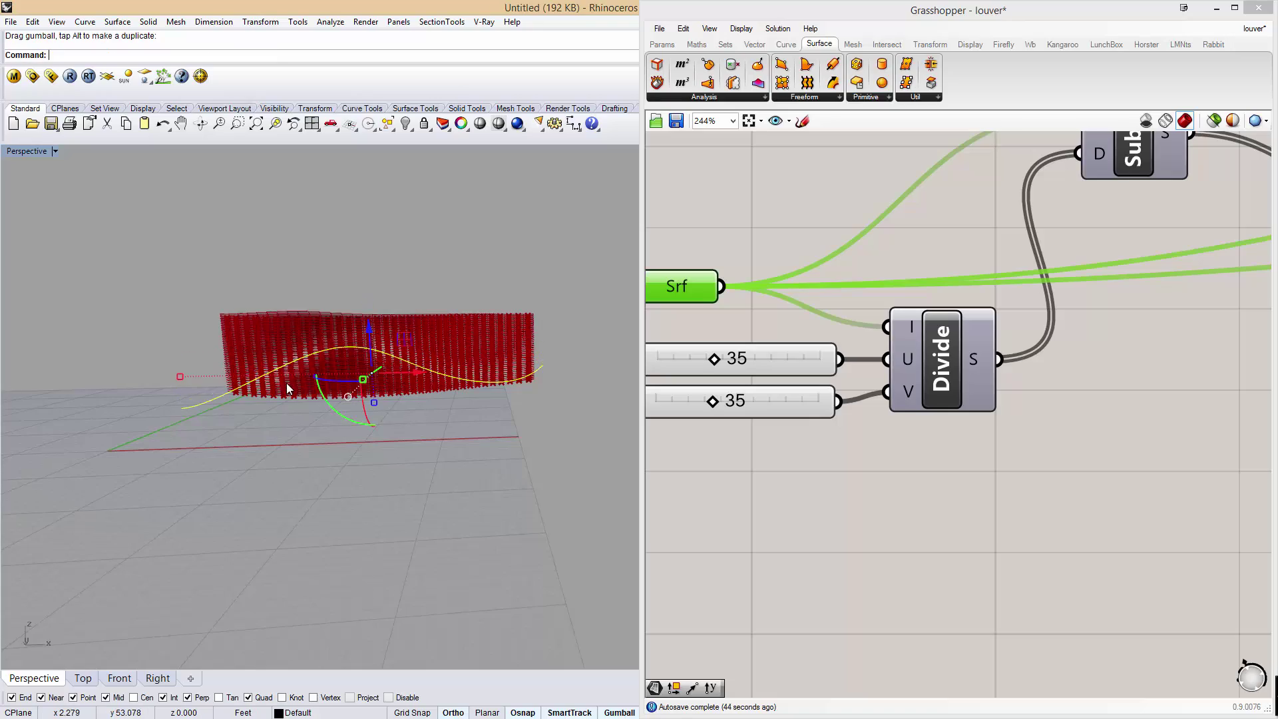
{"action": "right_click_drag", "start_coordinate": [287, 382], "coordinate": [329, 371]}
{"action": "scroll", "coordinate": [323, 370], "scroll_direction": "up", "scroll_amount": 5}
{"action": "left_click_drag", "start_coordinate": [329, 370], "coordinate": [376, 419]}
{"action": "key", "text": "Escape"}
{"action": "right_click_drag", "start_coordinate": [376, 419], "coordinate": [260, 440]}
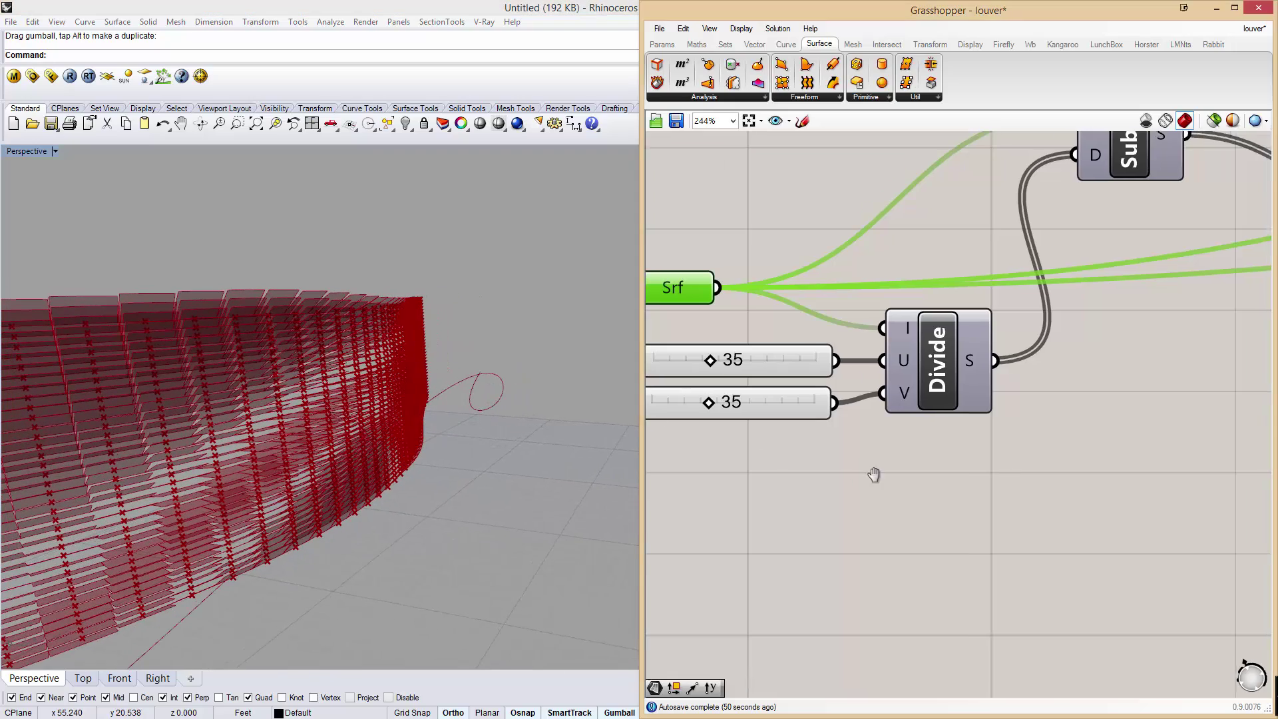
Turn off the preview of every component except Rotate 3D and inspect the remaining louvers.
{"action": "scroll", "coordinate": [799, 476], "scroll_direction": "down", "scroll_amount": 6}
{"action": "right_click_drag", "start_coordinate": [1065, 456], "coordinate": [726, 328]}
{"action": "scroll", "coordinate": [725, 329], "scroll_direction": "down", "scroll_amount": 2}
{"action": "left_click_drag", "start_coordinate": [1052, 394], "coordinate": [1201, 372]}
{"action": "left_click_drag", "start_coordinate": [1063, 518], "coordinate": [648, 214]}
{"action": "right_click", "coordinate": [773, 218]}
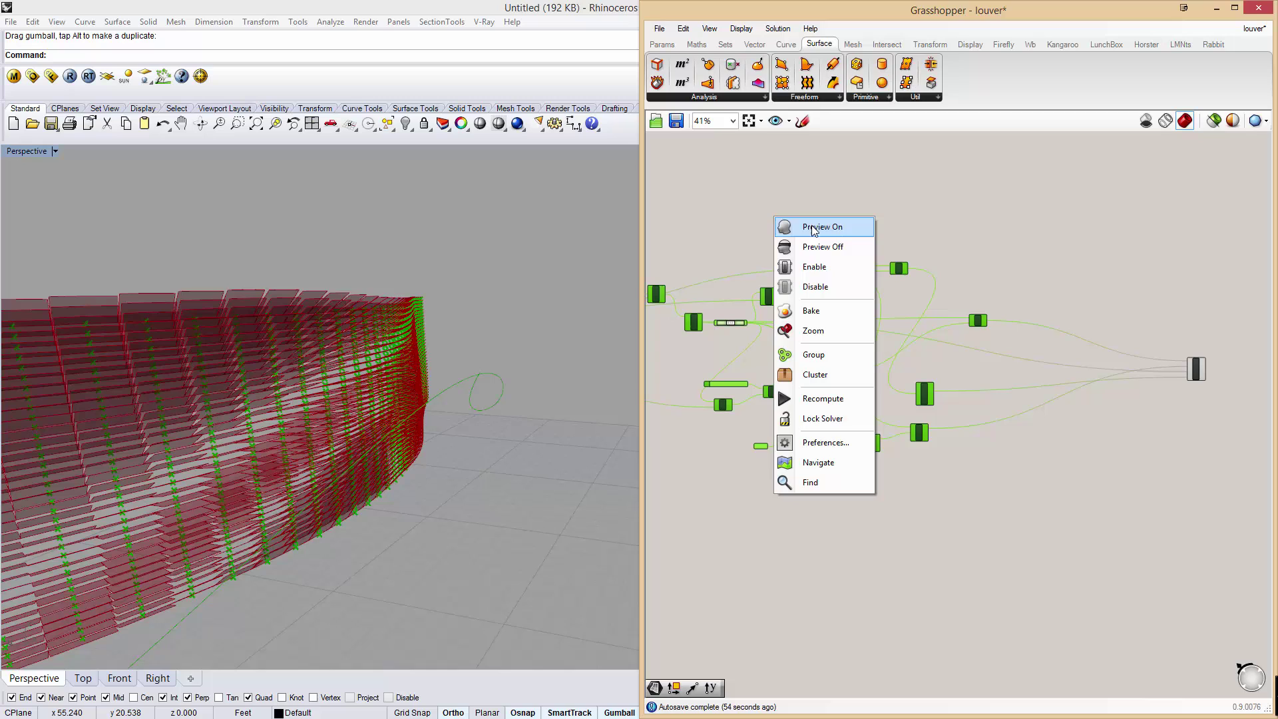
{"action": "left_click", "coordinate": [851, 247]}
{"action": "left_click", "coordinate": [794, 478]}
{"action": "right_click_drag", "start_coordinate": [650, 485], "coordinate": [661, 485]}
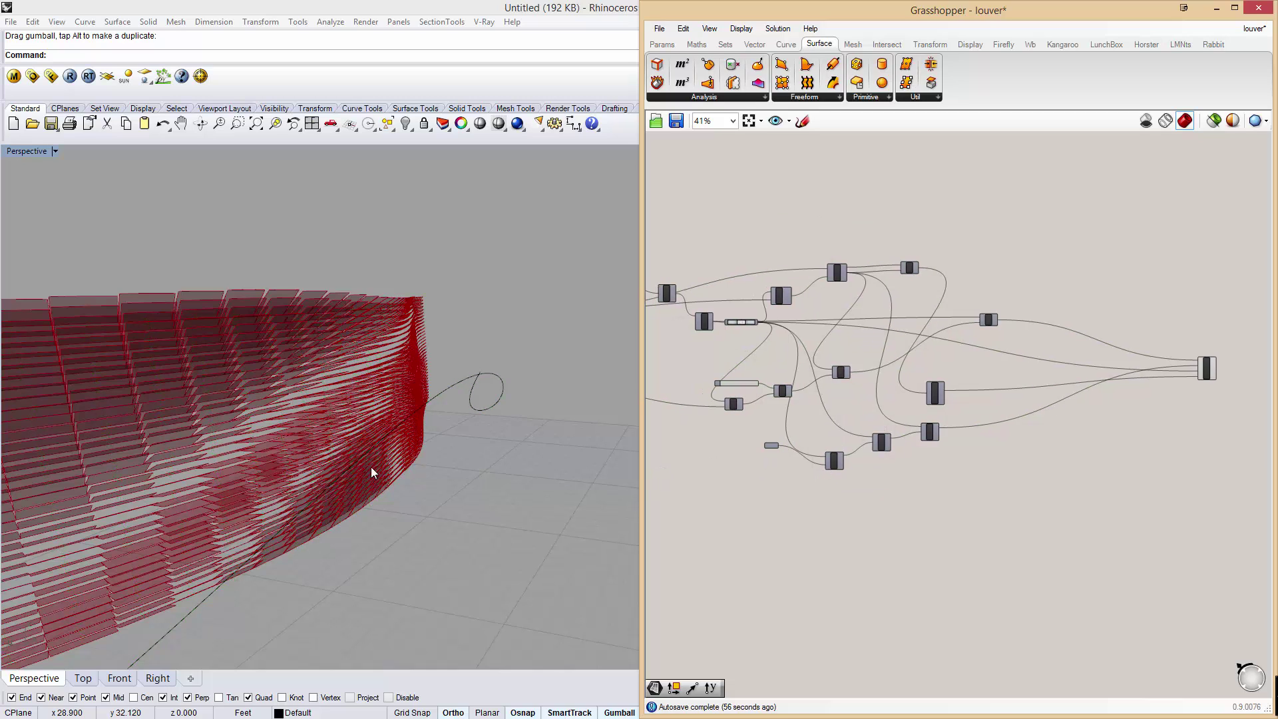
{"action": "mouse_move", "coordinate": [371, 471]}
{"action": "right_mouse_down"}
{"action": "mouse_move", "coordinate": [428, 457]}
{"action": "mouse_move", "coordinate": [393, 459]}
{"action": "right_mouse_up"}
Shift Angle and Deconstruct Plane to make room, and add a Division component beside the Angle output.
{"action": "right_click_drag", "start_coordinate": [833, 456], "coordinate": [820, 457]}
{"action": "scroll", "coordinate": [919, 411], "scroll_direction": "up", "scroll_amount": 4}
{"action": "right_click_drag", "start_coordinate": [945, 441], "coordinate": [892, 441]}
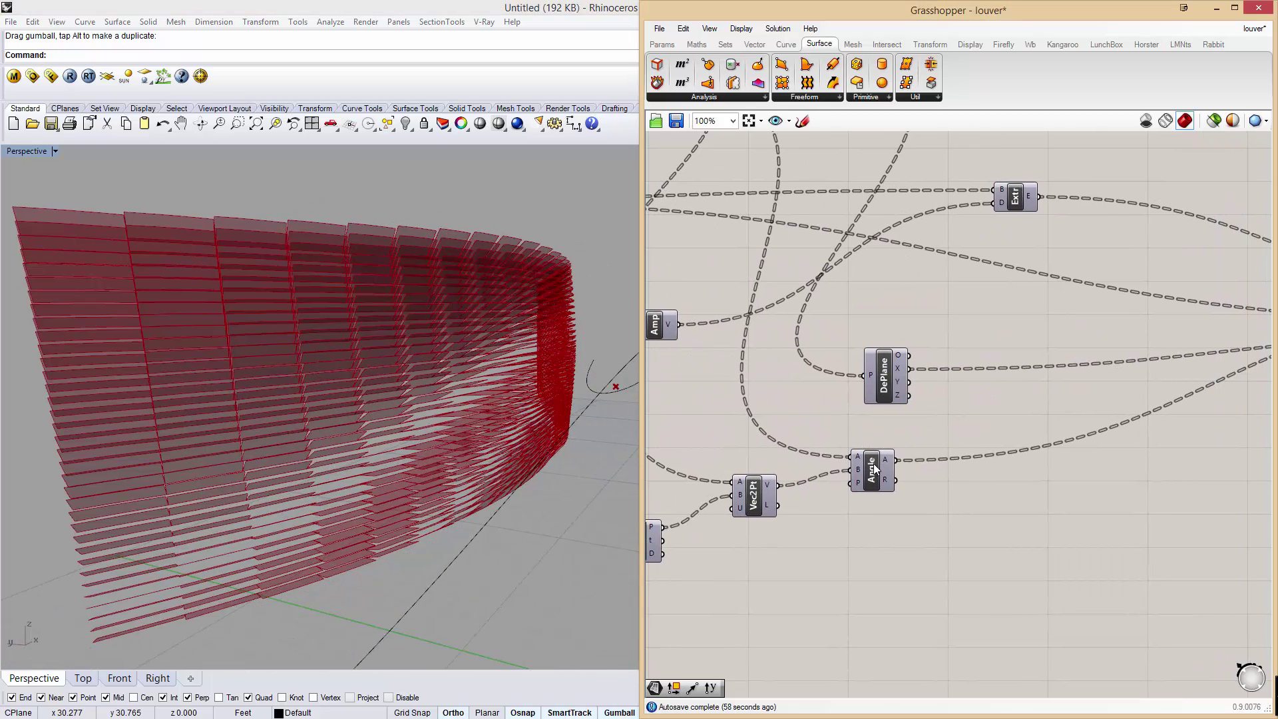
{"action": "left_click_drag", "start_coordinate": [873, 467], "coordinate": [875, 486]}
{"action": "left_click_drag", "start_coordinate": [886, 395], "coordinate": [929, 395]}
{"action": "double_click", "coordinate": [985, 498]}
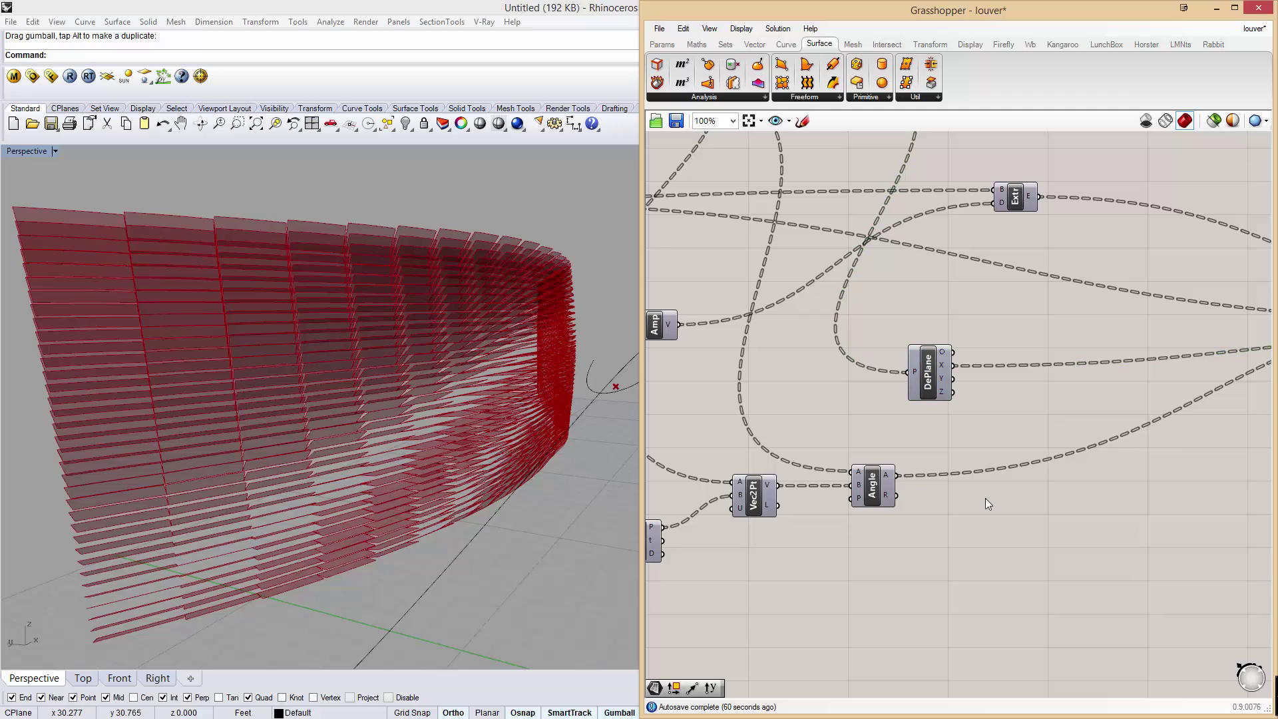
{"action": "type", "text": "divi"}
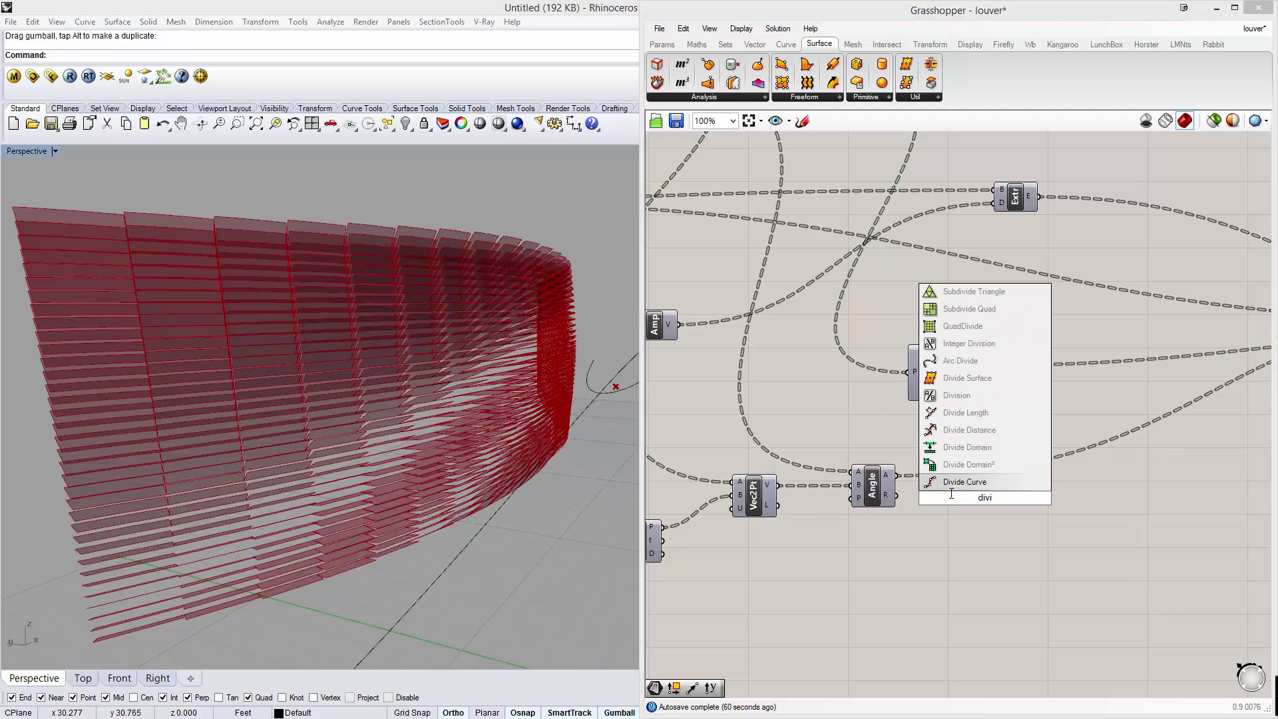
{"action": "type", "text": "sion"}
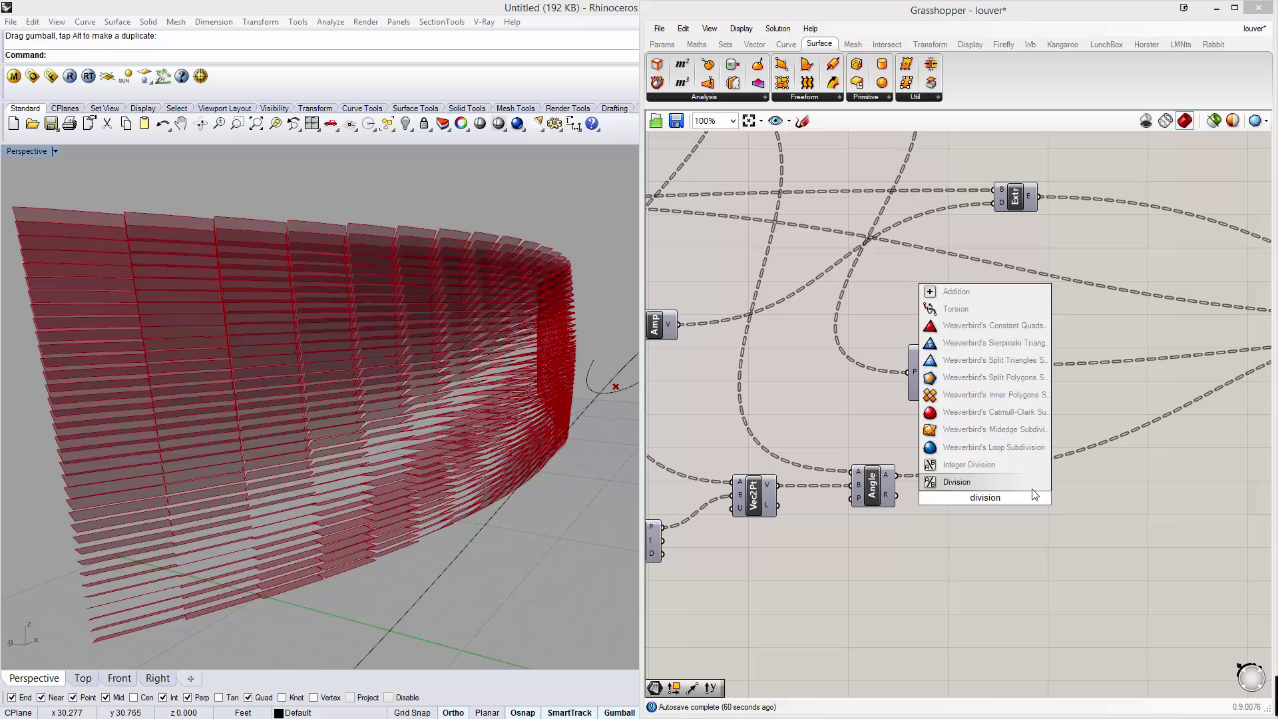
{"action": "key", "text": "Return"}
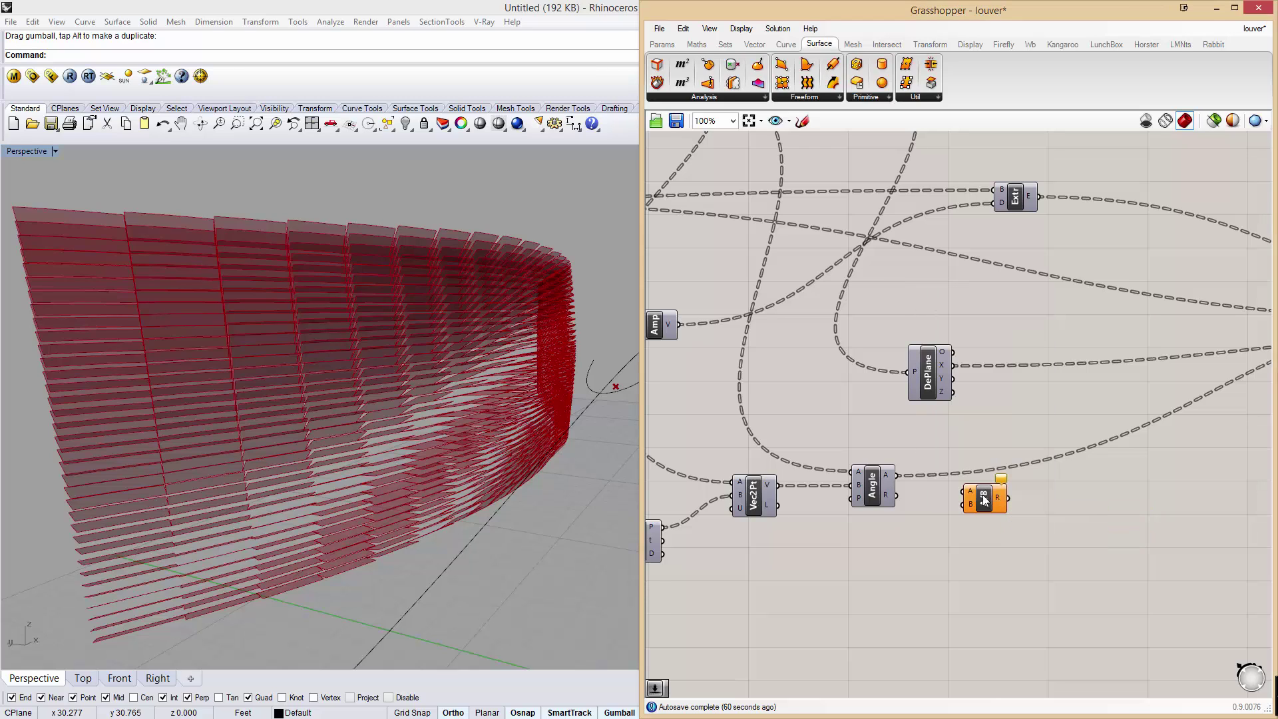
Create a 0.001 number slider with its maximum set to 1.0 and connect it to Division's B input.
{"action": "double_click", "coordinate": [897, 565]}
{"action": "type", "text": ".001"}
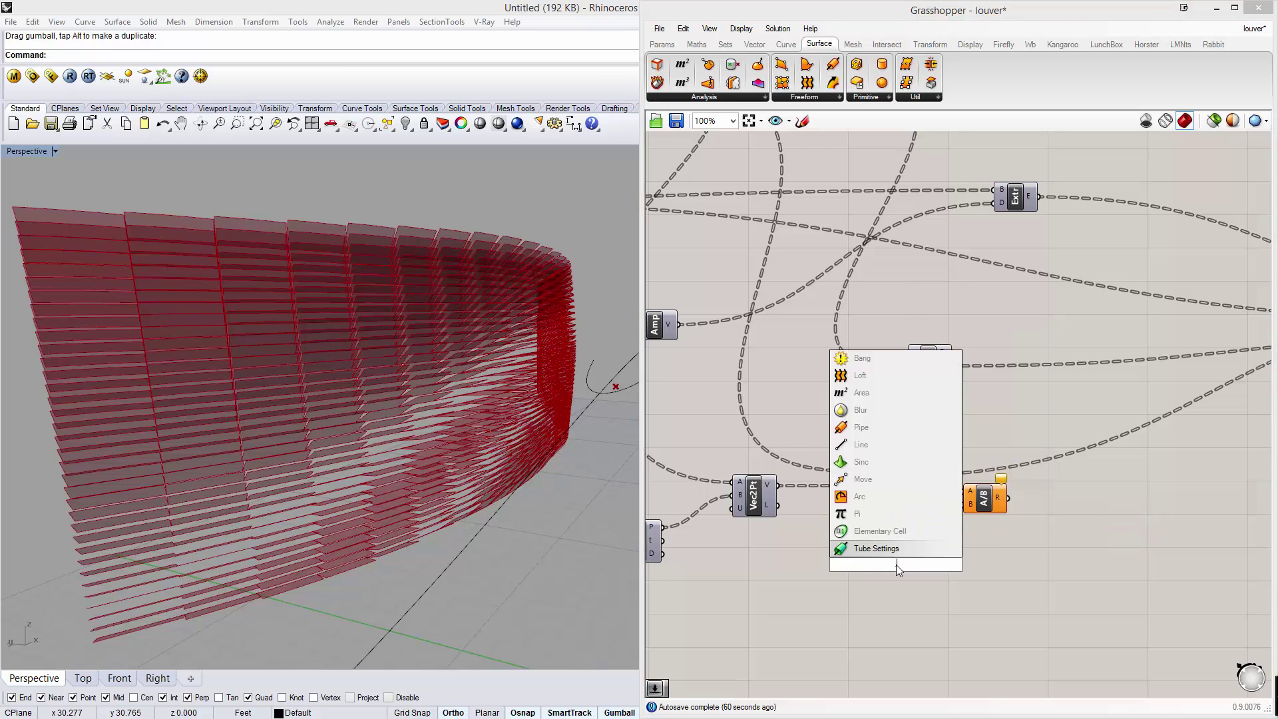
{"action": "key", "text": "Return"}
{"action": "right_click", "coordinate": [896, 564]}
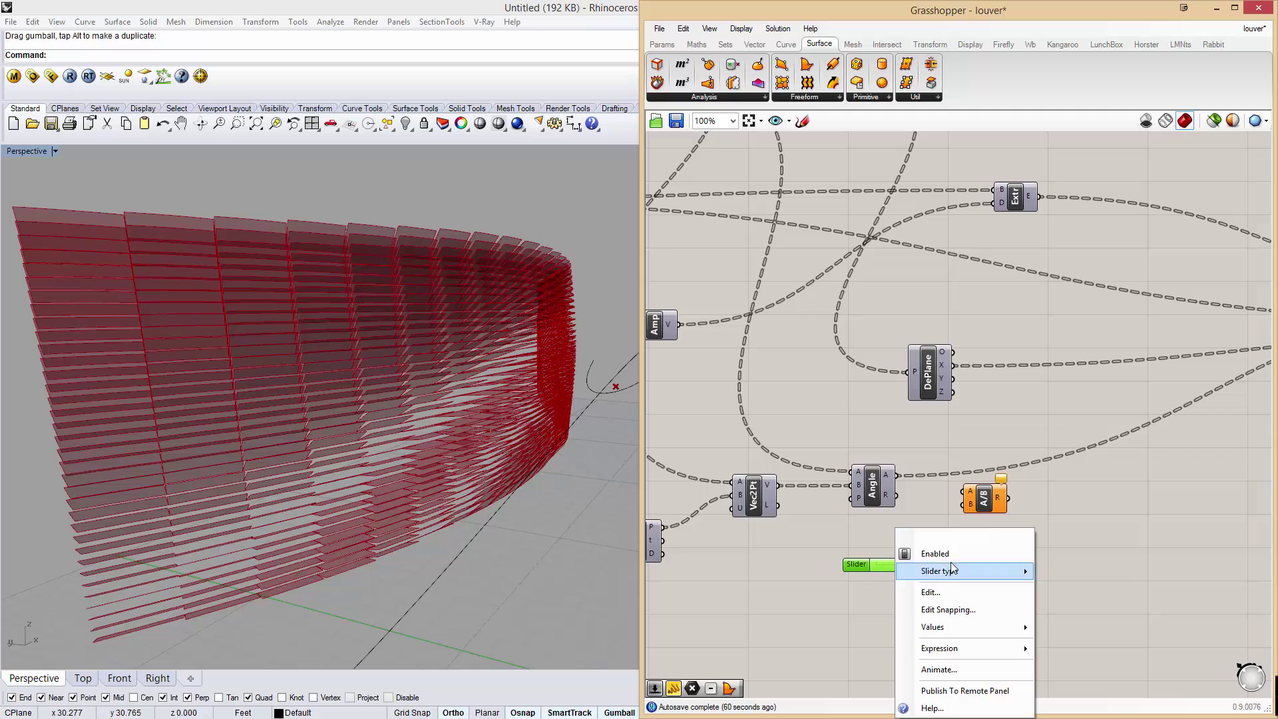
{"action": "mouse_move", "coordinate": [944, 632]}
{"action": "left_click", "coordinate": [1127, 629]}
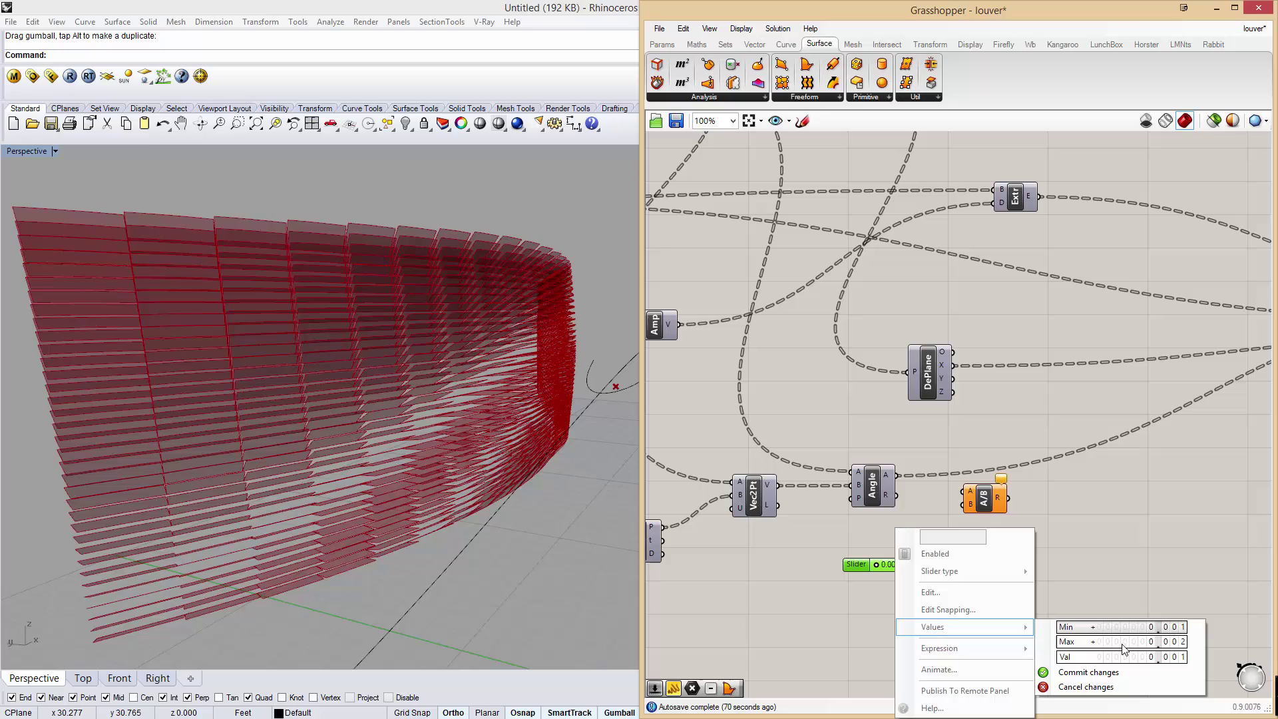
{"action": "left_click", "coordinate": [1122, 643]}
{"action": "type", "text": "1"}
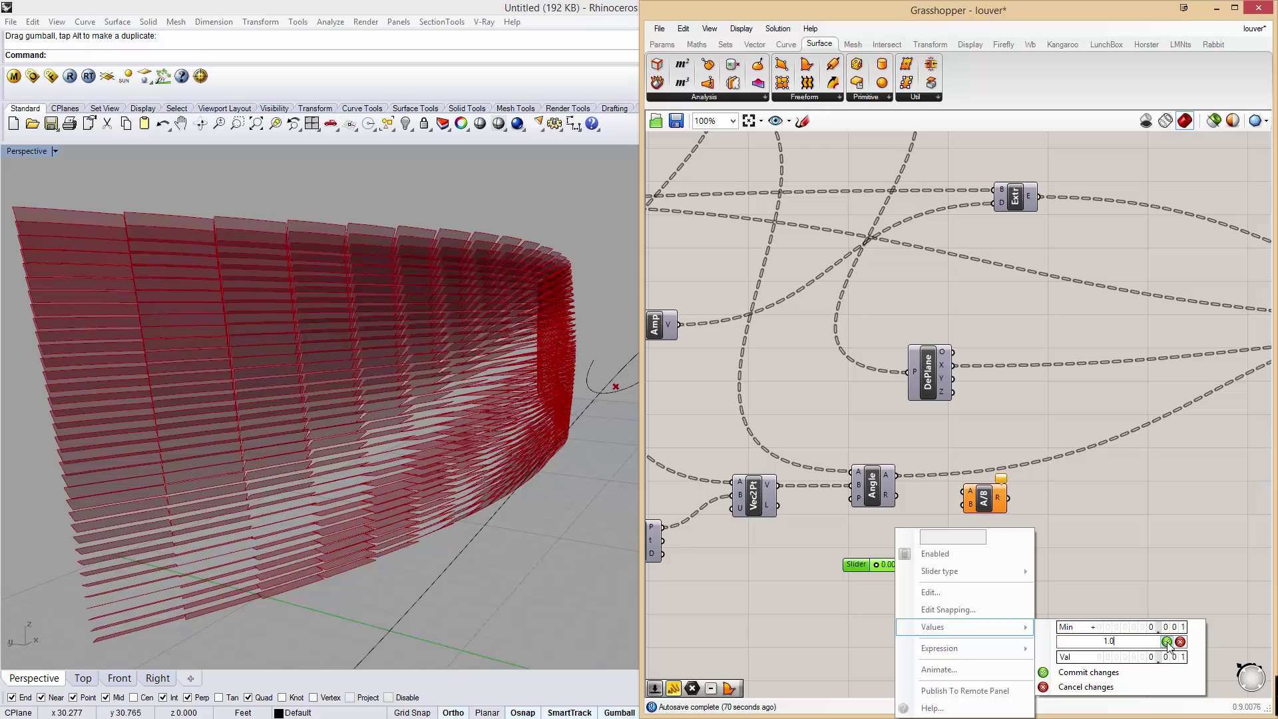
{"action": "left_click", "coordinate": [1167, 642]}
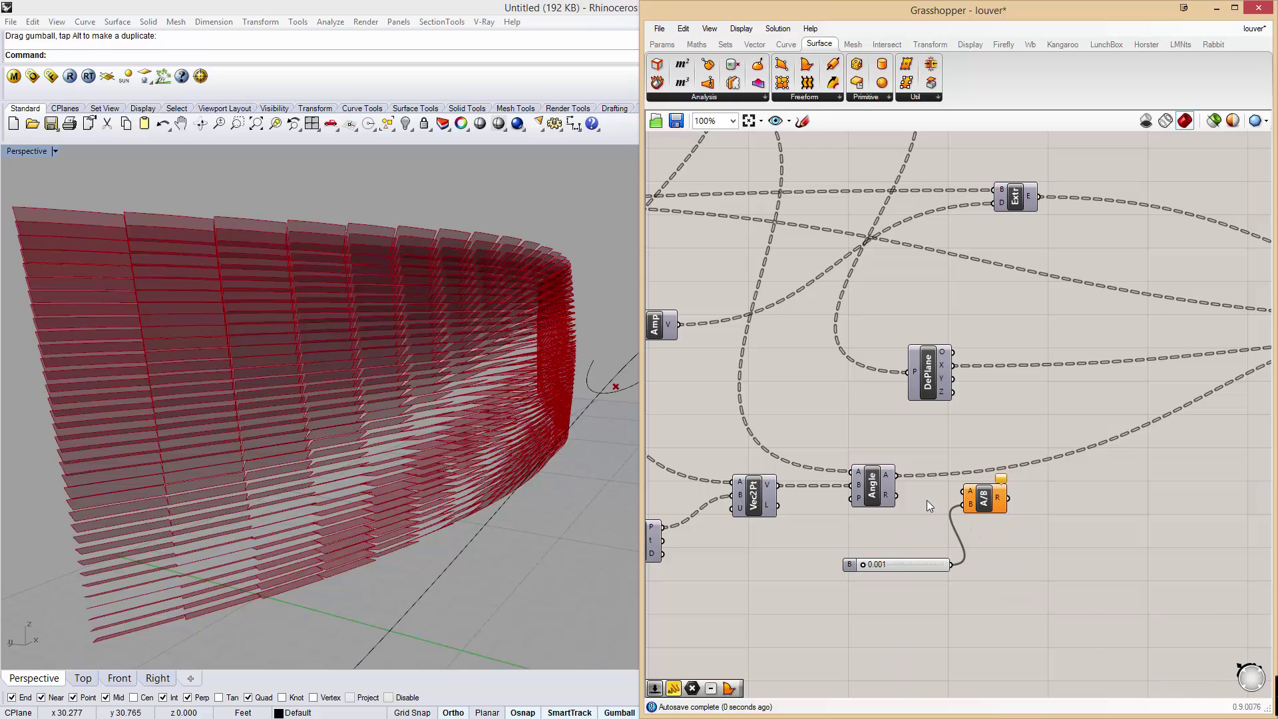
Feed the Angle output into Division's A input and connect the Division result to Rotate 3D's angle input.
{"action": "right_click_drag", "start_coordinate": [998, 499], "coordinate": [761, 533]}
{"action": "scroll", "coordinate": [830, 523], "scroll_direction": "down", "scroll_amount": 1}
{"action": "left_click_drag", "start_coordinate": [773, 532], "coordinate": [1187, 385]}
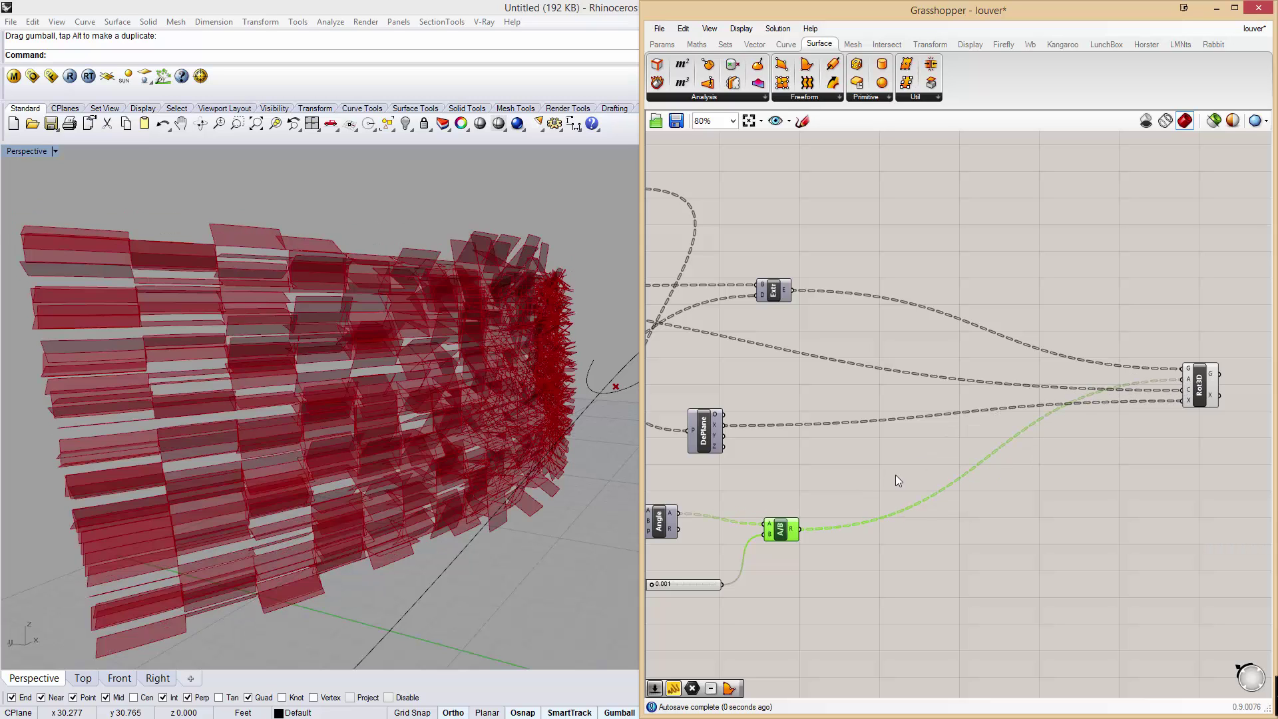
Set the slider dividing the rotation angle to 0.900 and view the resulting louvers.
{"action": "scroll", "coordinate": [801, 493], "scroll_direction": "up", "scroll_amount": 3}
{"action": "scroll", "coordinate": [734, 574], "scroll_direction": "up", "scroll_amount": 2}
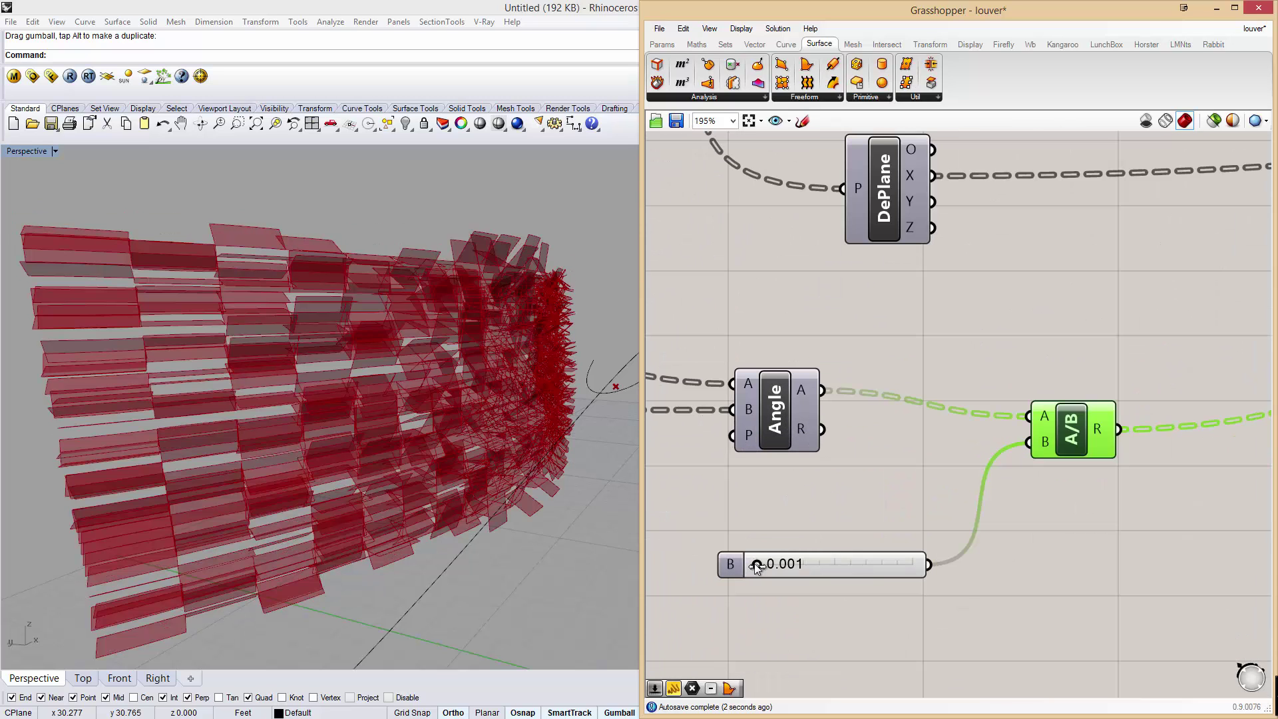
{"action": "left_click_drag", "start_coordinate": [777, 571], "coordinate": [893, 565]}
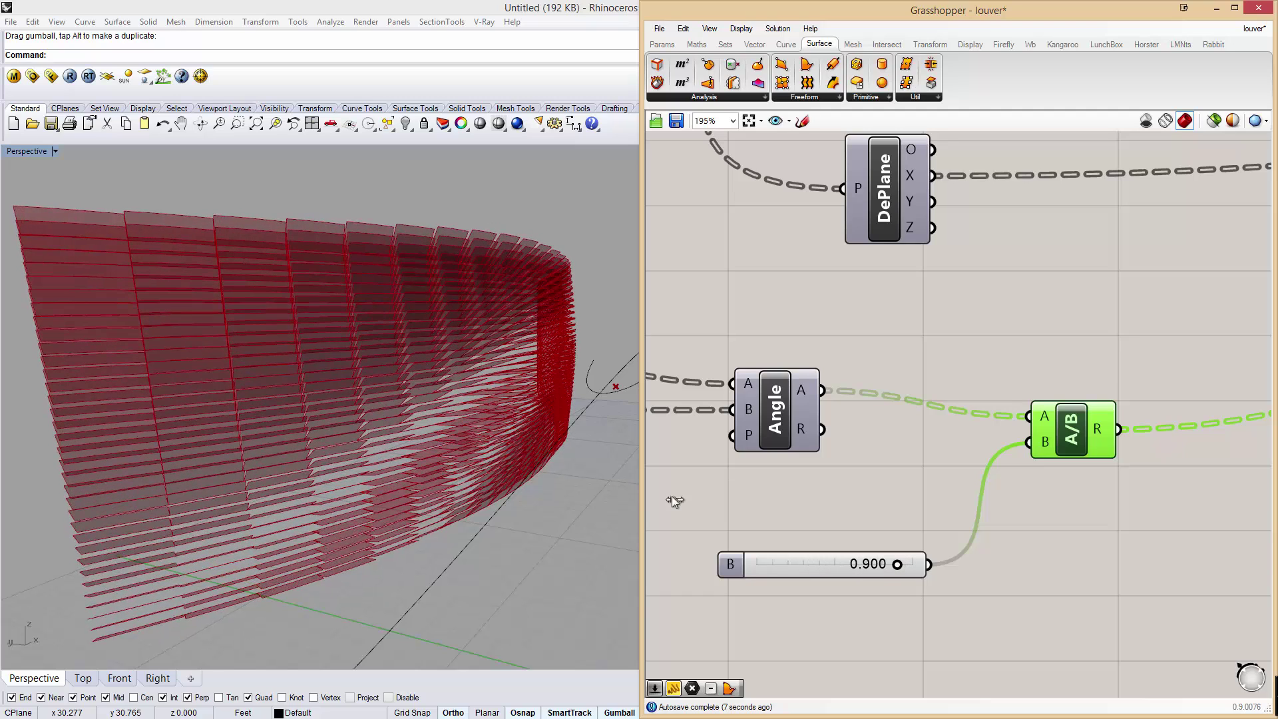
{"action": "scroll", "coordinate": [513, 419], "scroll_direction": "down", "scroll_amount": 6}
{"action": "right_click_drag", "start_coordinate": [513, 419], "coordinate": [373, 373]}
{"action": "scroll", "coordinate": [453, 411], "scroll_direction": "up", "scroll_amount": 6}
Set both the U Count and V Count sliders of the surface division to 30.
{"action": "left_click", "coordinate": [859, 301]}
{"action": "scroll", "coordinate": [859, 301], "scroll_direction": "down", "scroll_amount": 5}
{"action": "scroll", "coordinate": [853, 300], "scroll_direction": "up", "scroll_amount": 4}
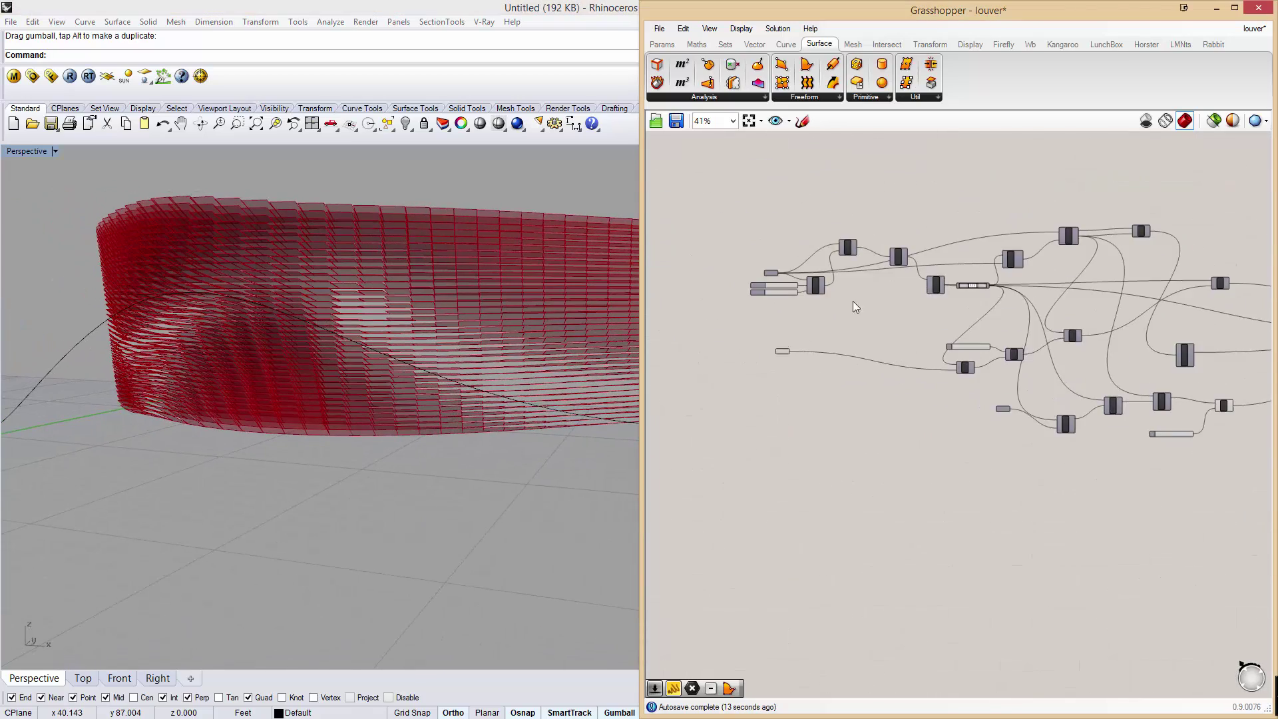
{"action": "left_click", "coordinate": [830, 309]}
{"action": "double_click", "coordinate": [831, 308]}
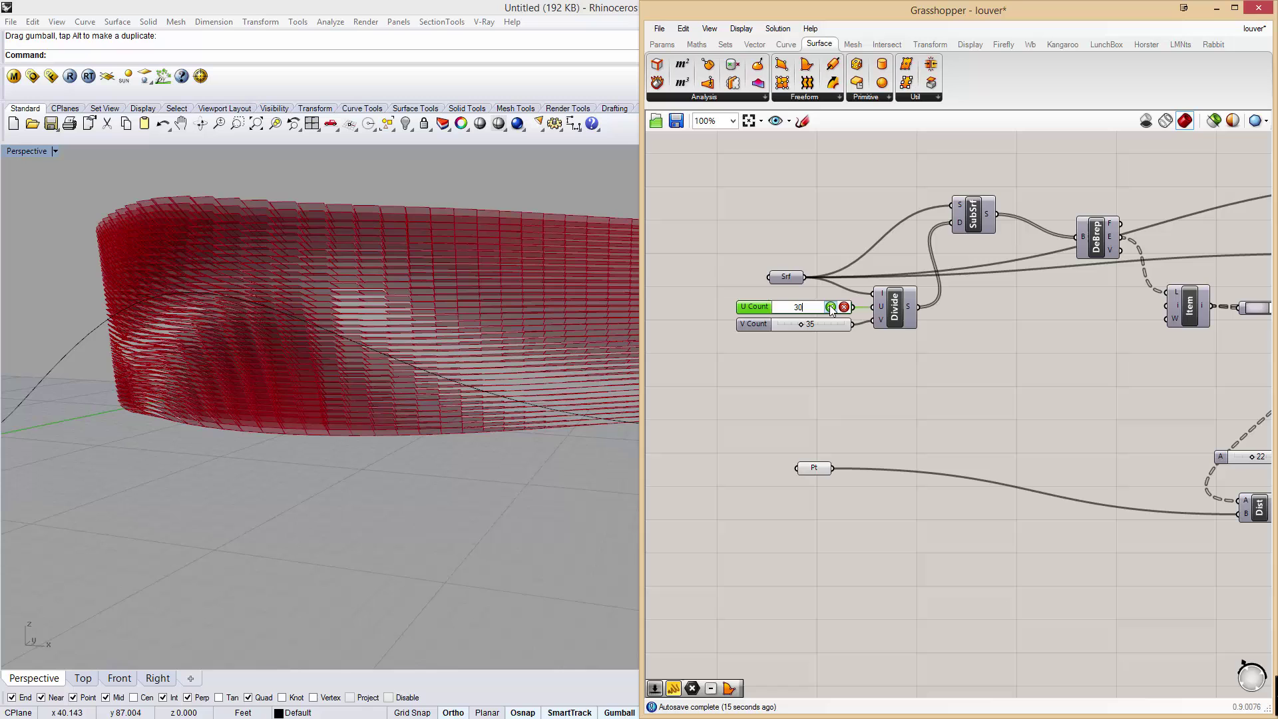
{"action": "type", "text": "30"}
{"action": "left_click", "coordinate": [831, 307]}
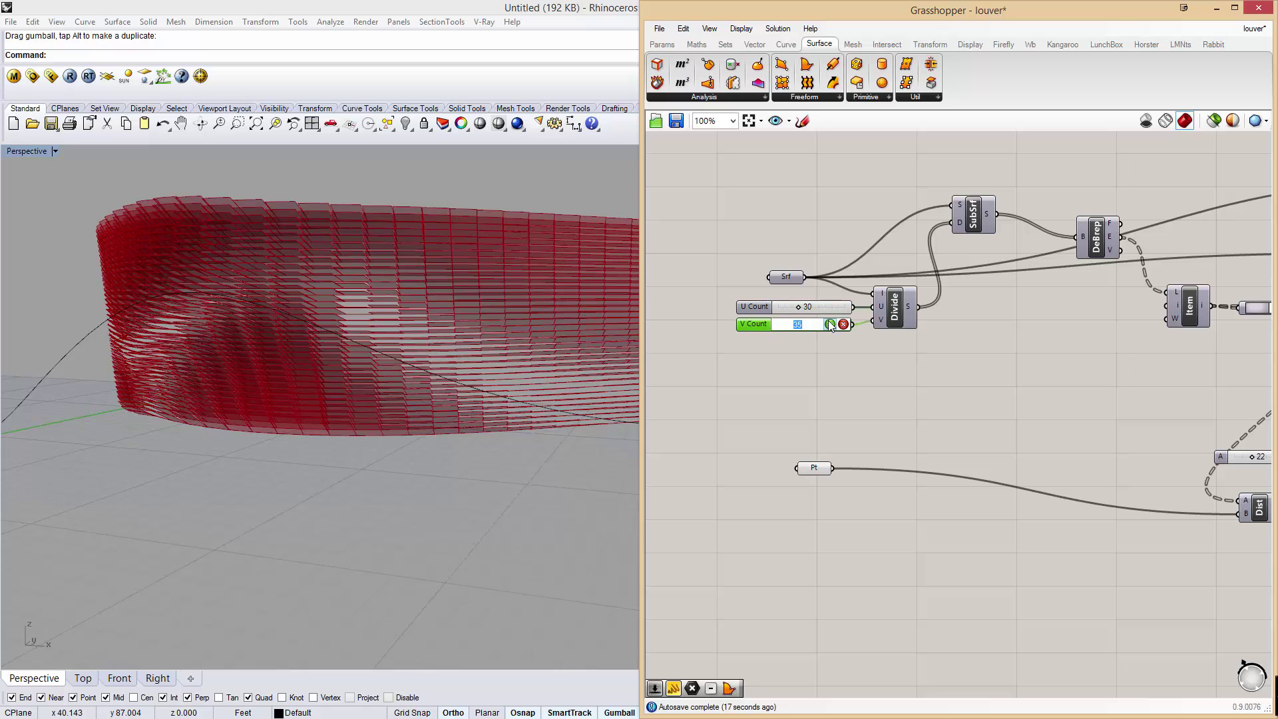
{"action": "left_click", "coordinate": [831, 324]}
{"action": "left_click", "coordinate": [840, 407]}
Turn on the control points of the rotation attractor curve and raise the point near its looped end.
{"action": "right_click_drag", "start_coordinate": [400, 413], "coordinate": [460, 413]}
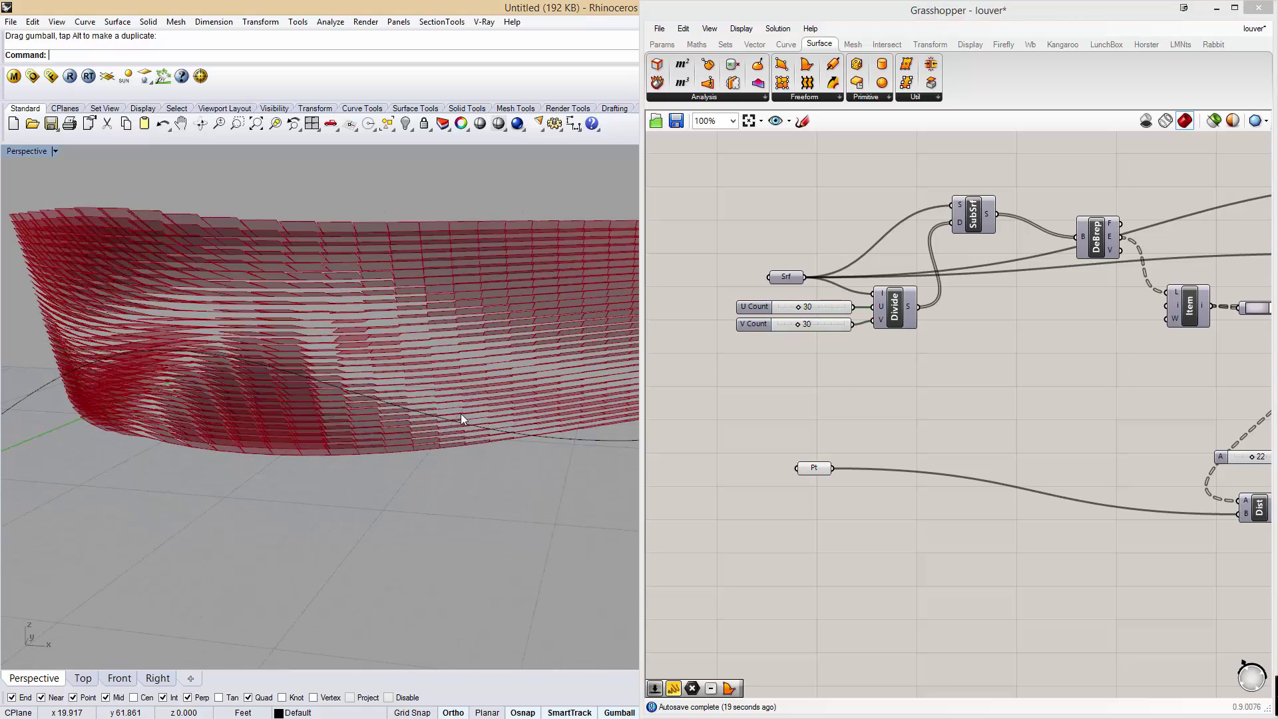
{"action": "scroll", "coordinate": [485, 366], "scroll_direction": "down", "scroll_amount": 4}
{"action": "right_click_drag", "start_coordinate": [485, 365], "coordinate": [199, 312]}
{"action": "left_click", "coordinate": [199, 313]}
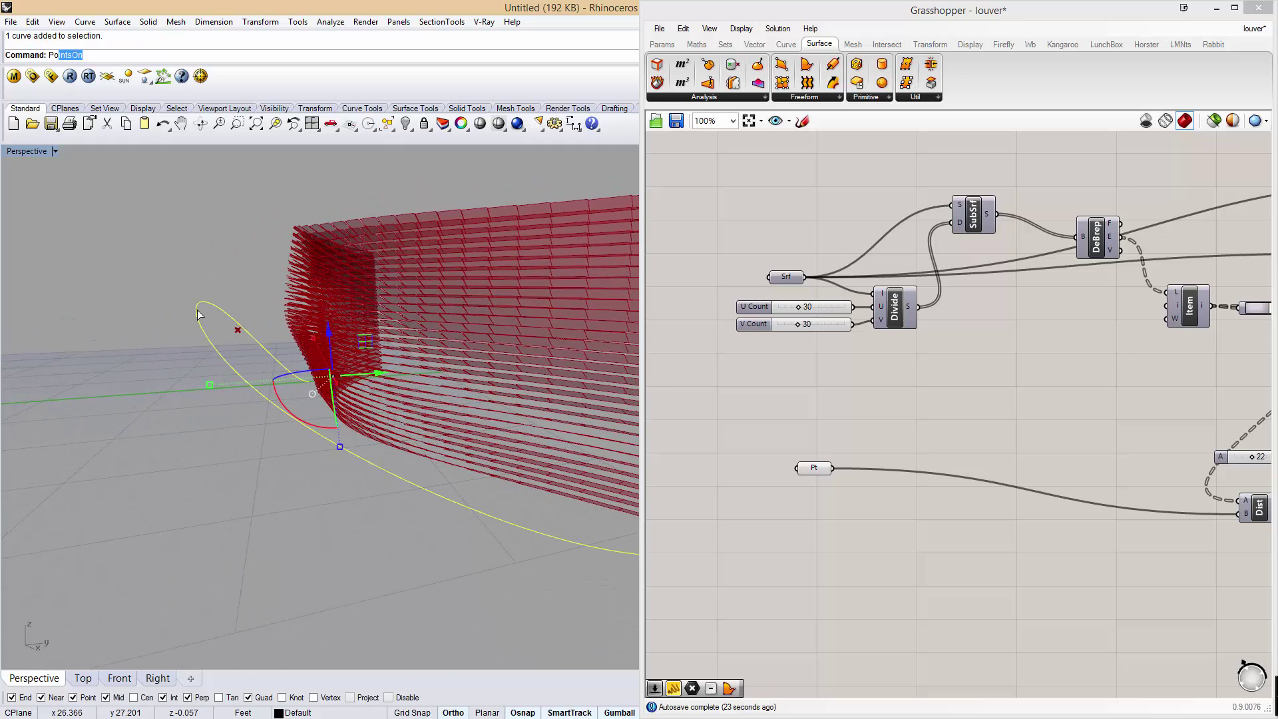
{"action": "key", "text": "Return"}
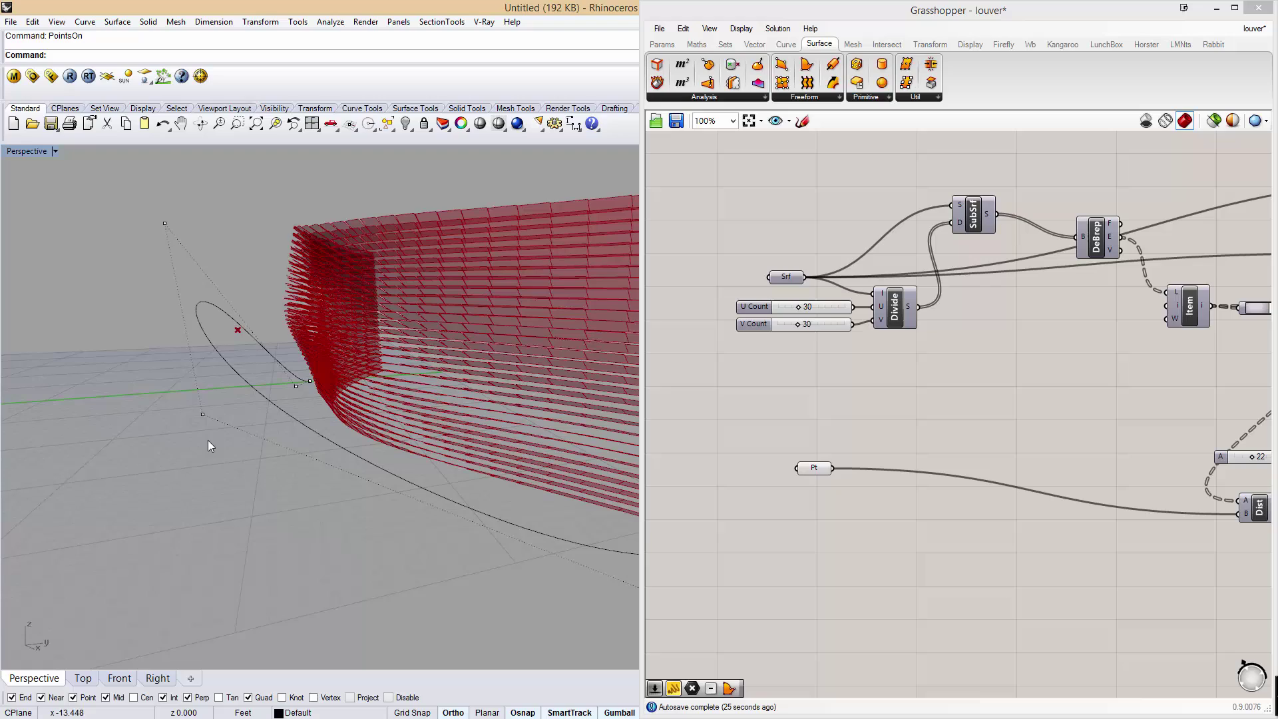
{"action": "left_click", "coordinate": [203, 414]}
{"action": "left_click_drag", "start_coordinate": [199, 371], "coordinate": [301, 312]}
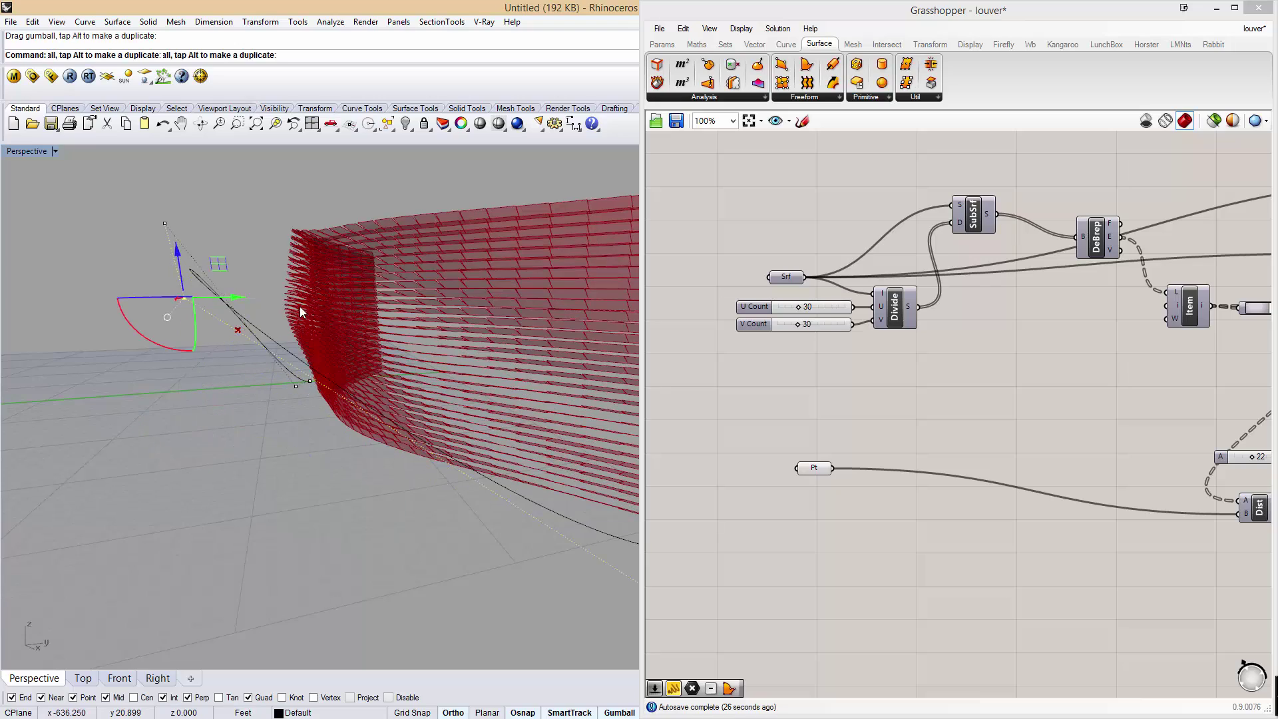
Reshape the attractor curve further by moving control points along the rest of its length.
{"action": "right_click_drag", "start_coordinate": [301, 311], "coordinate": [609, 341]}
{"action": "right_click_drag", "start_coordinate": [913, 413], "coordinate": [853, 426]}
{"action": "mouse_move", "coordinate": [315, 469]}
{"action": "right_mouse_down"}
{"action": "mouse_move", "coordinate": [209, 510]}
{"action": "mouse_move", "coordinate": [293, 522]}
{"action": "mouse_move", "coordinate": [320, 491]}
{"action": "mouse_move", "coordinate": [294, 432]}
{"action": "mouse_move", "coordinate": [298, 475]}
{"action": "right_mouse_up"}
{"action": "left_click", "coordinate": [340, 518]}
{"action": "left_click_drag", "start_coordinate": [298, 476], "coordinate": [552, 508]}
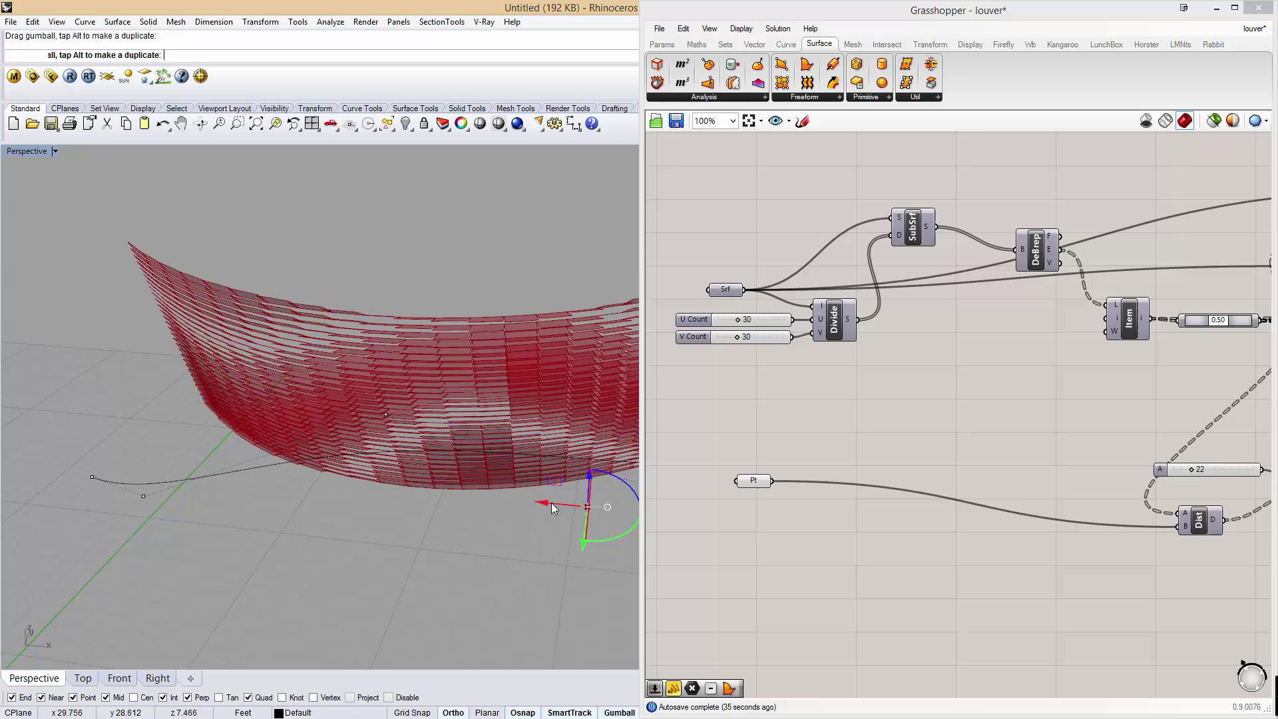
{"action": "right_click_drag", "start_coordinate": [551, 508], "coordinate": [260, 472]}
{"action": "left_click_drag", "start_coordinate": [244, 470], "coordinate": [502, 453]}
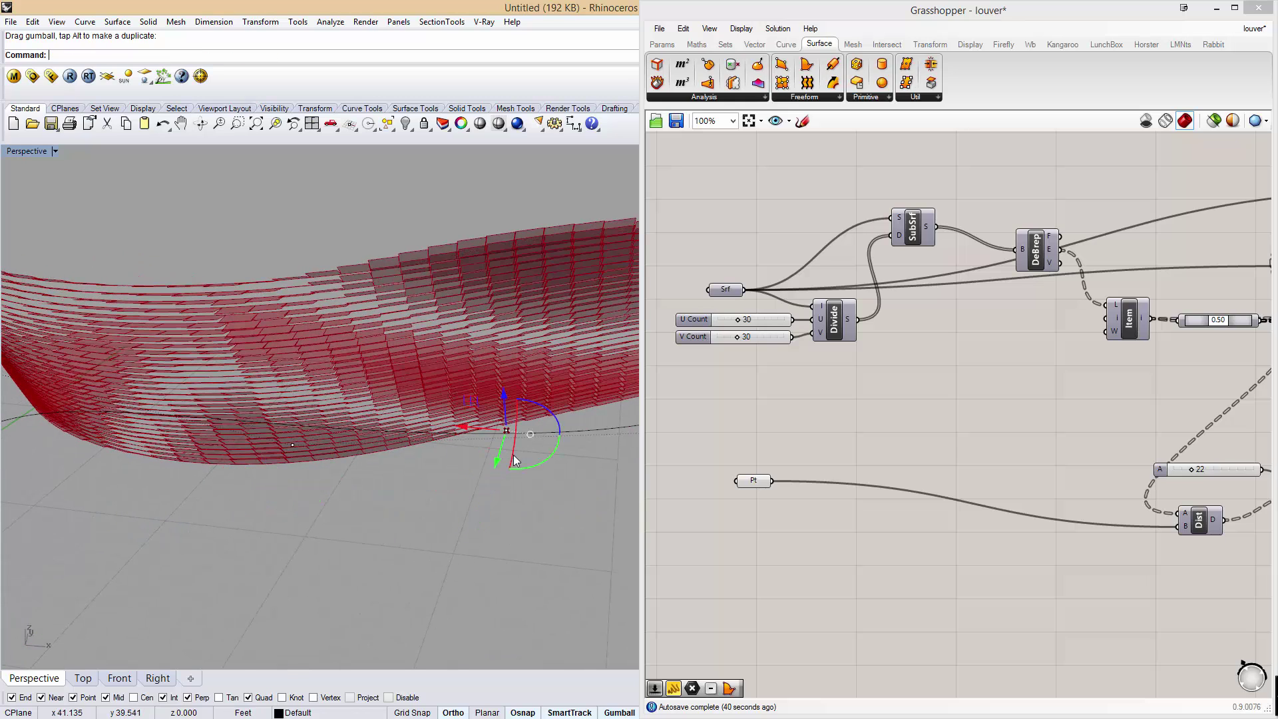
Set the slider divided by the point distance to 10 and inspect the louver depth from several angles.
{"action": "scroll", "coordinate": [769, 374], "scroll_direction": "up", "scroll_amount": 5}
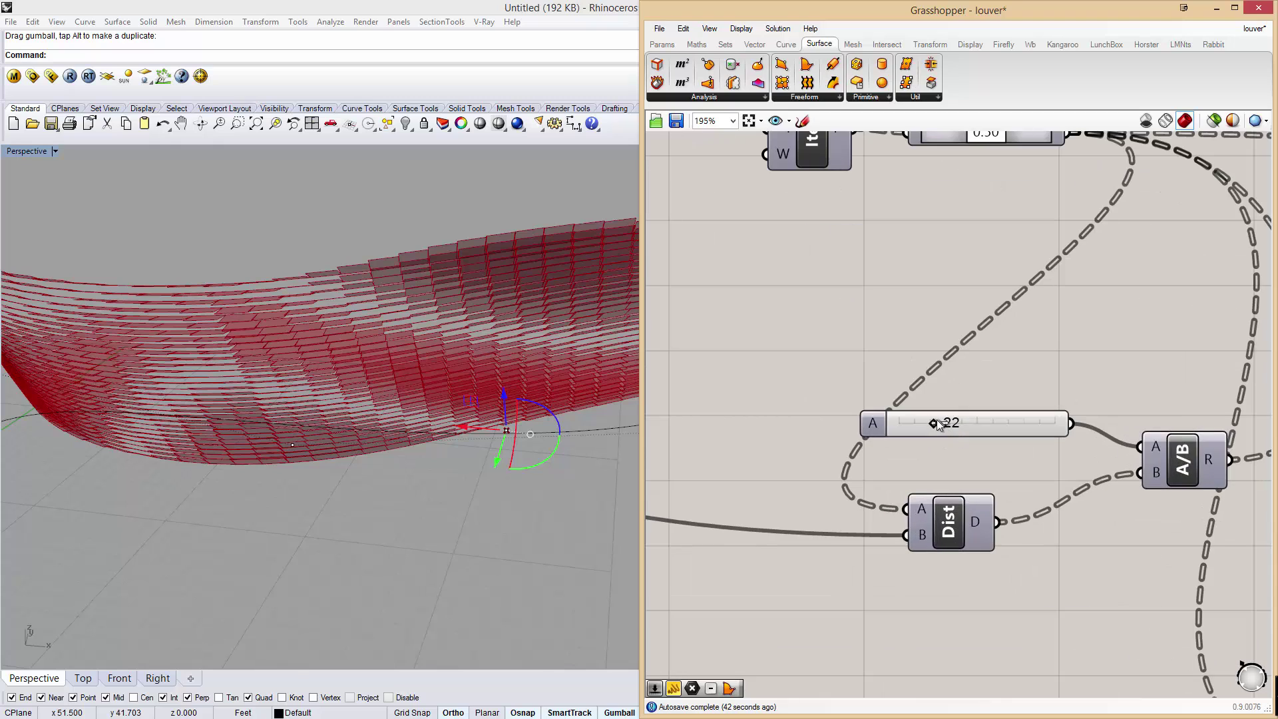
{"action": "mouse_move", "coordinate": [937, 422]}
{"action": "left_mouse_down"}
{"action": "mouse_move", "coordinate": [988, 421]}
{"action": "mouse_move", "coordinate": [890, 422]}
{"action": "mouse_move", "coordinate": [916, 423]}
{"action": "left_mouse_up"}
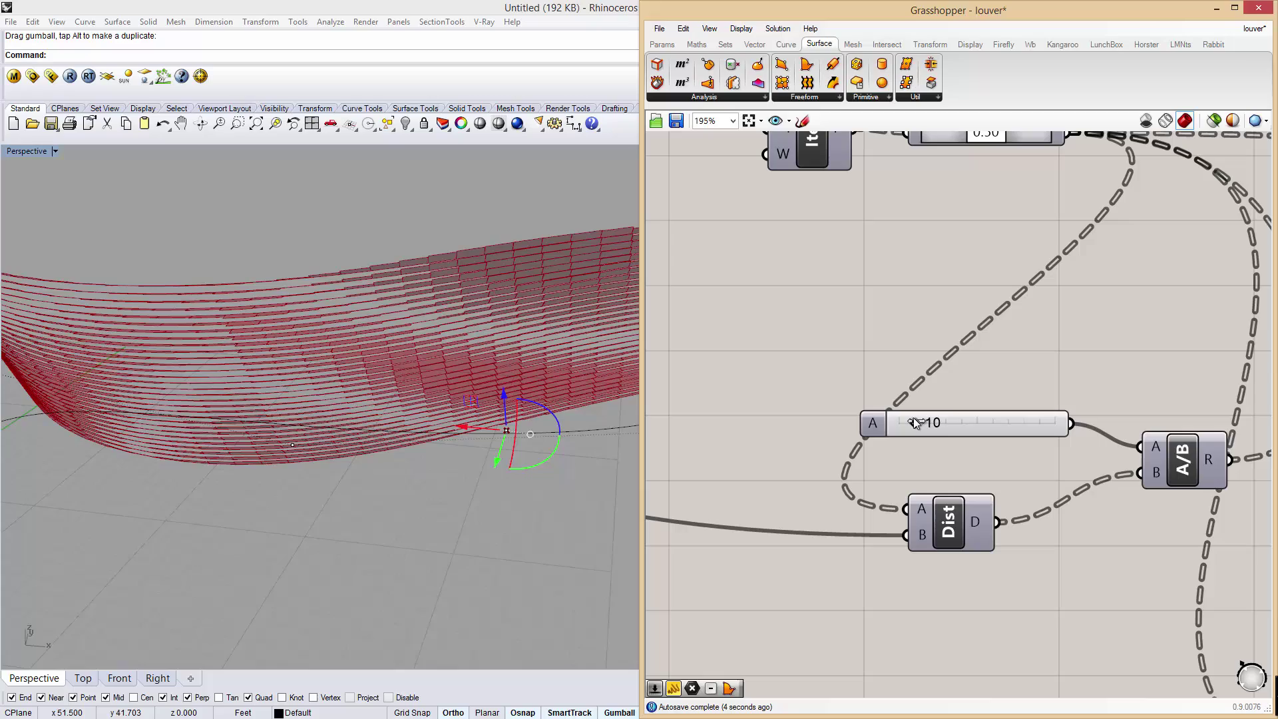
{"action": "right_click_drag", "start_coordinate": [576, 434], "coordinate": [379, 417]}
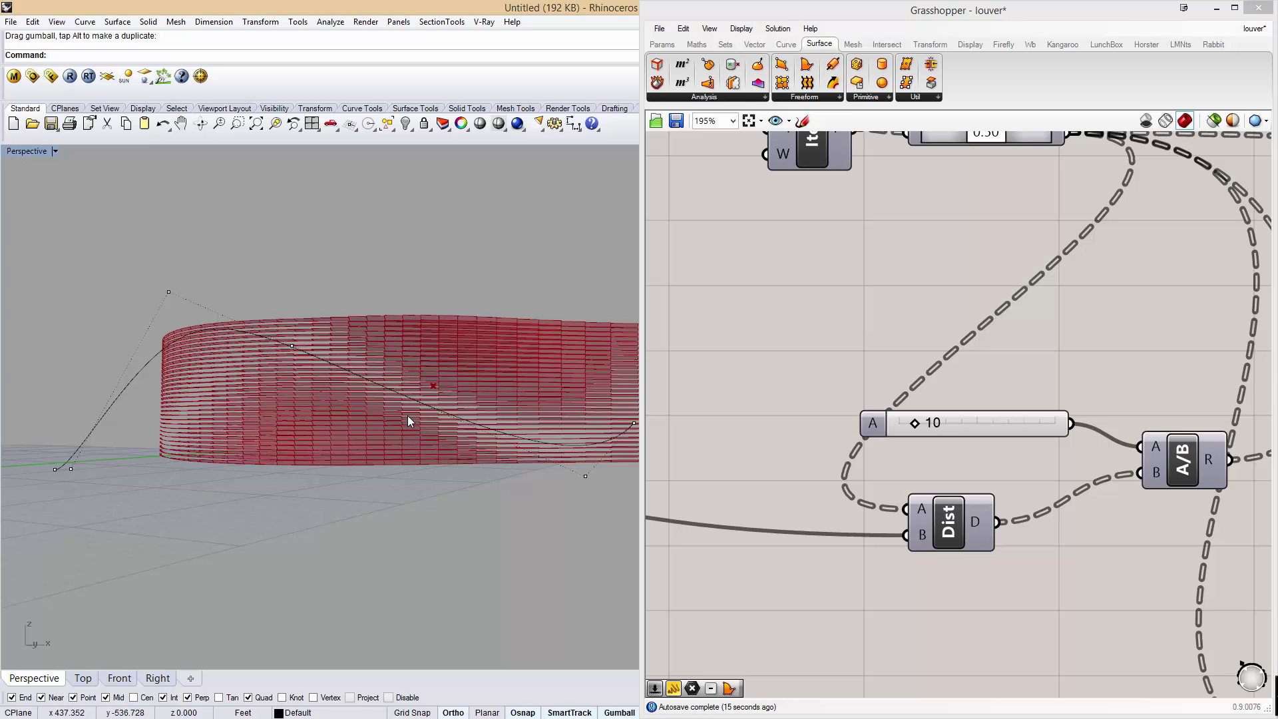
{"action": "right_click_drag", "start_coordinate": [408, 418], "coordinate": [306, 331]}
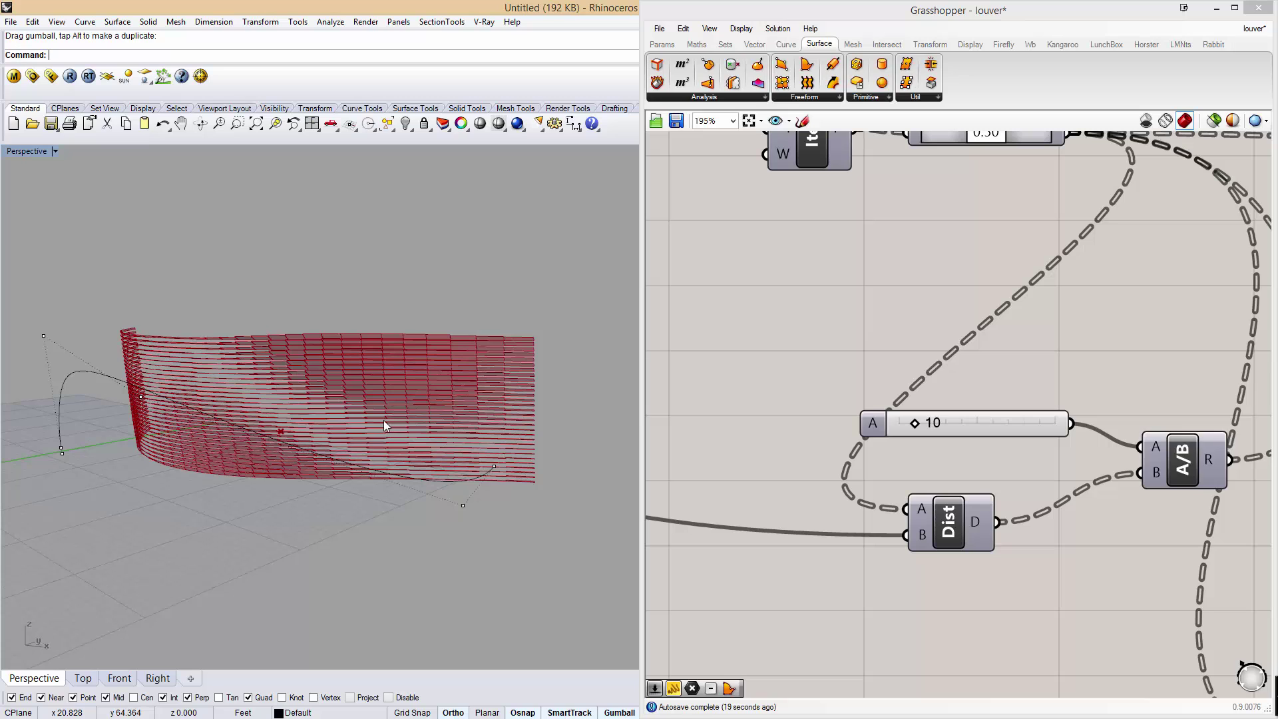
{"action": "right_click_drag", "start_coordinate": [369, 390], "coordinate": [405, 428]}
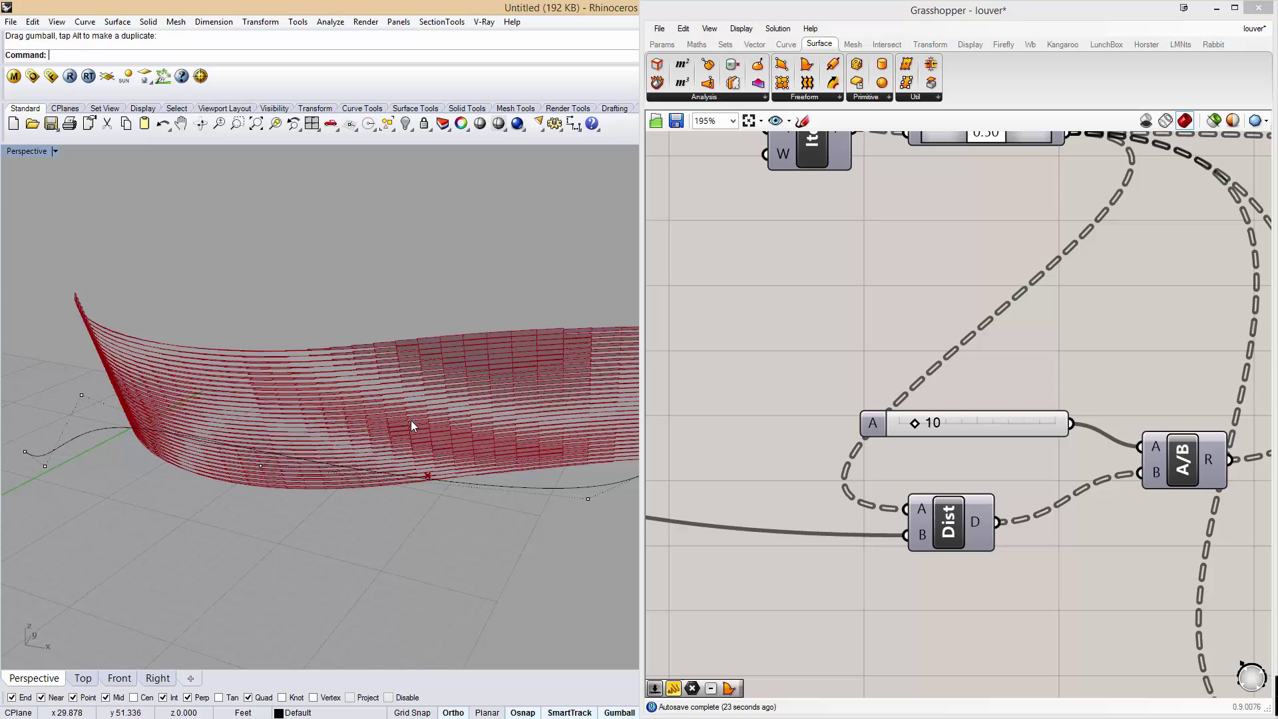
Select the base surface under the louvers and turn on its control points.
{"action": "left_click", "coordinate": [393, 401]}
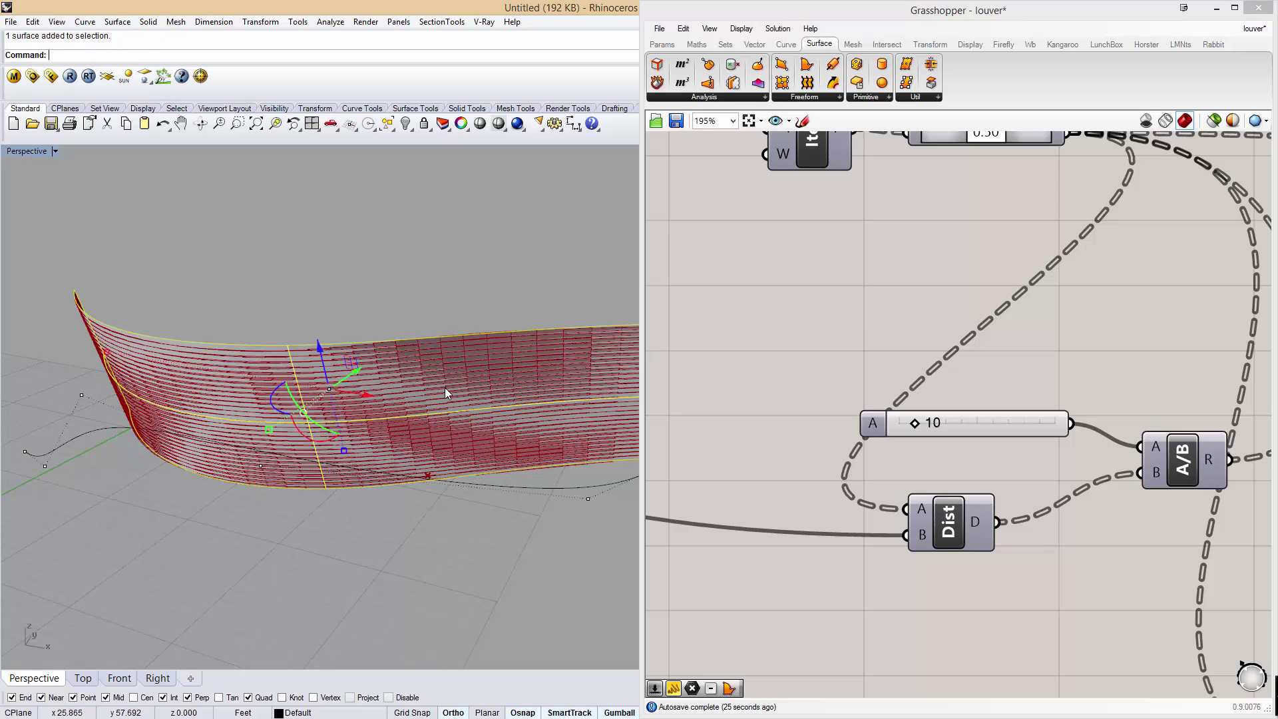
{"action": "right_click_drag", "start_coordinate": [445, 387], "coordinate": [385, 386]}
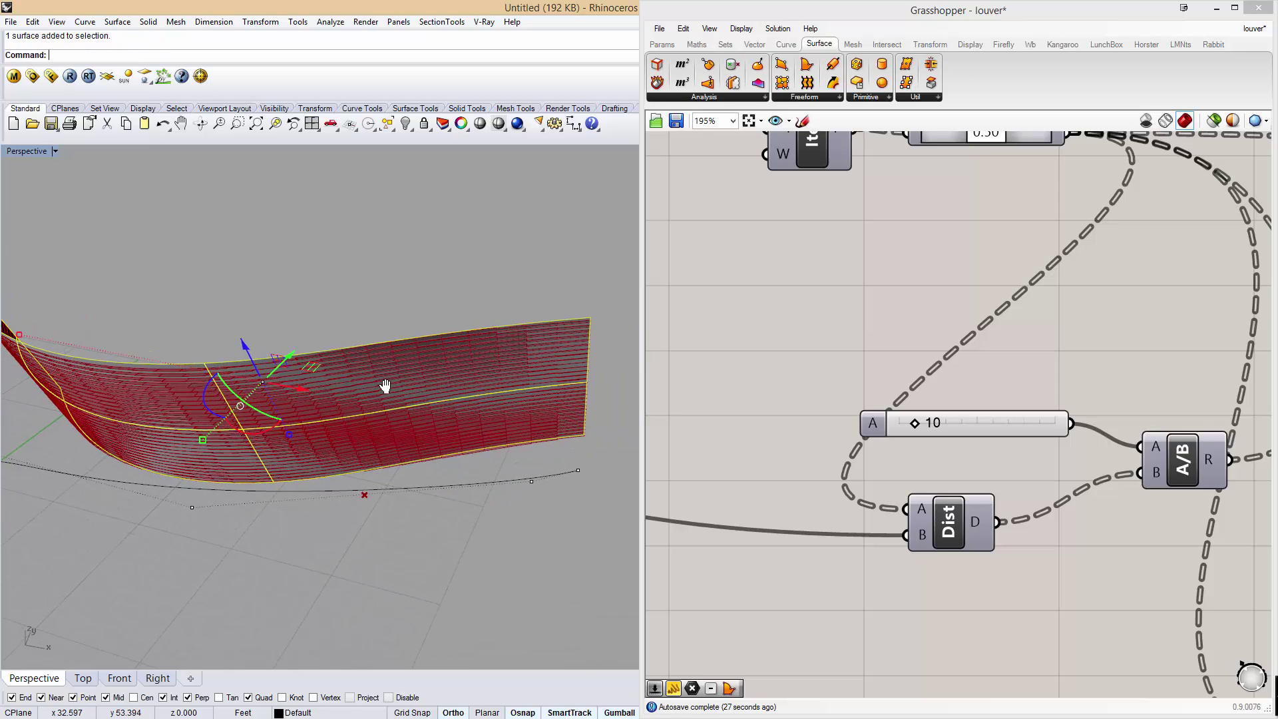
{"action": "key", "text": "Escape"}
{"action": "type", "text": "Points"}
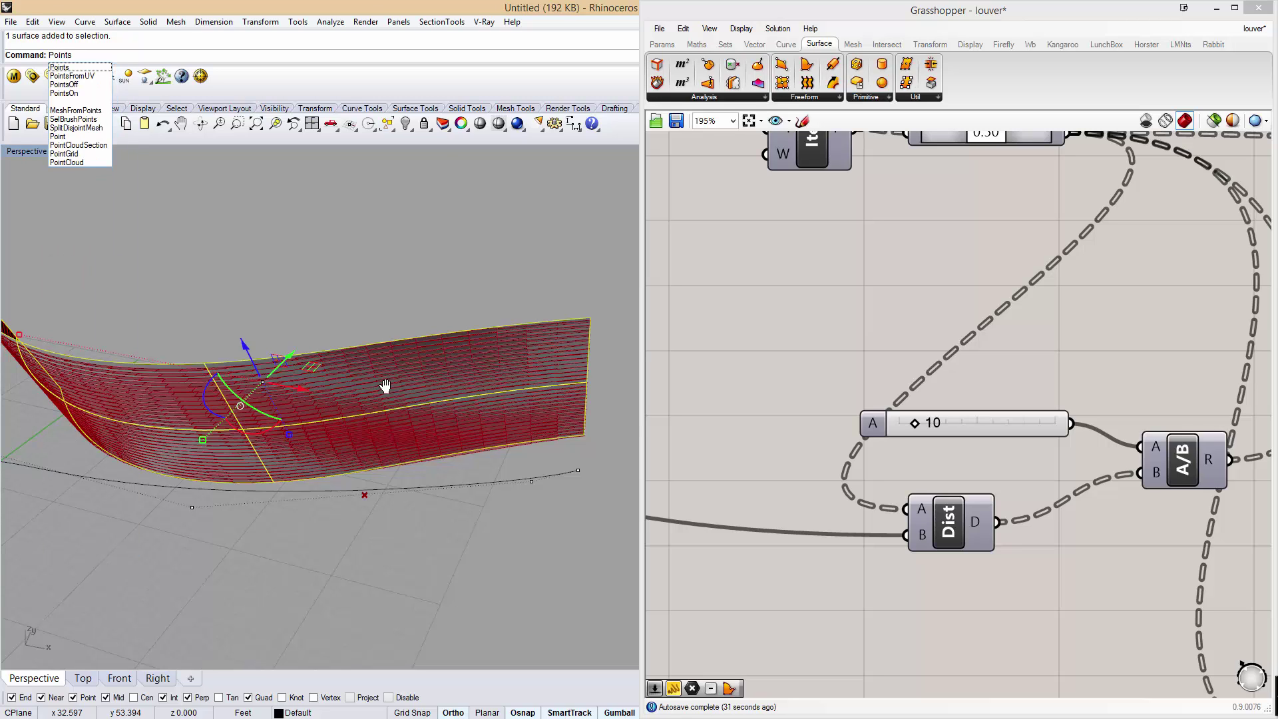
{"action": "type", "text": "On"}
{"action": "key", "text": "Return"}
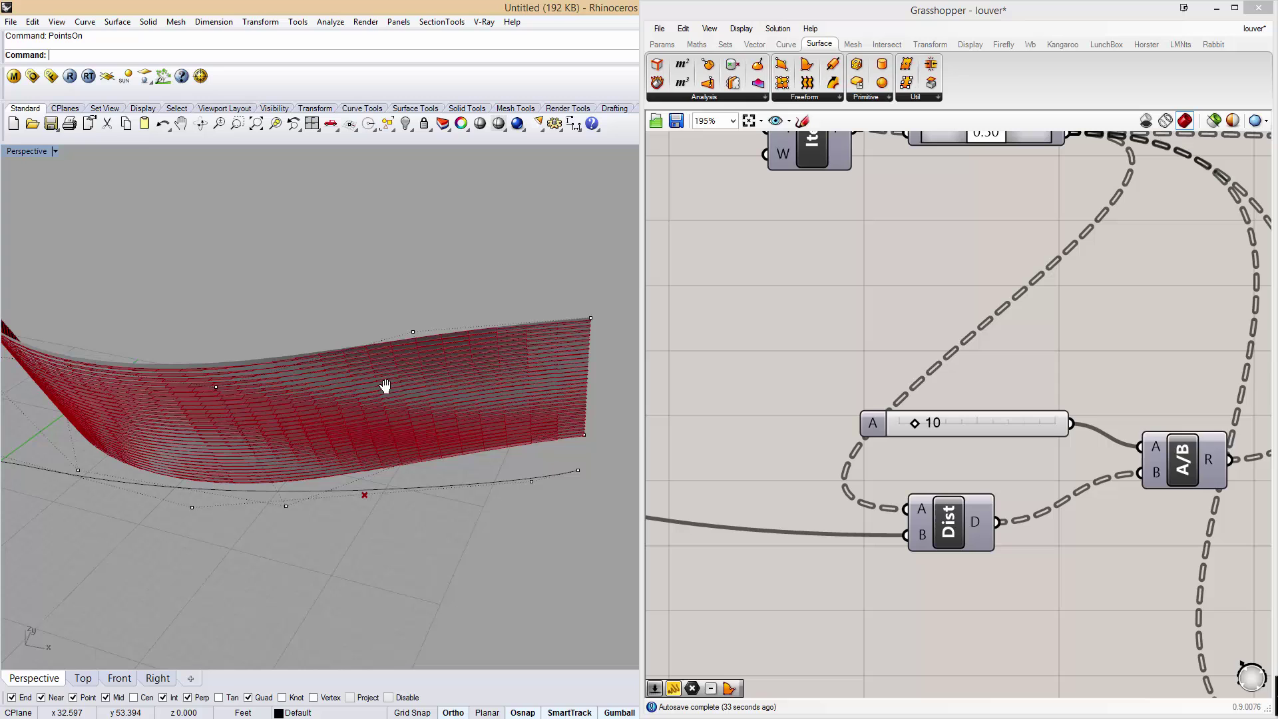
Reshape the base surface by moving its end column of control points and another column near the middle.
{"action": "left_click_drag", "start_coordinate": [388, 288], "coordinate": [607, 462]}
{"action": "right_click_drag", "start_coordinate": [607, 462], "coordinate": [564, 394]}
{"action": "left_click_drag", "start_coordinate": [563, 353], "coordinate": [529, 270]}
{"action": "right_click_drag", "start_coordinate": [520, 263], "coordinate": [490, 310]}
{"action": "left_click_drag", "start_coordinate": [298, 310], "coordinate": [386, 507]}
{"action": "right_click_drag", "start_coordinate": [388, 509], "coordinate": [340, 405]}
{"action": "left_click_drag", "start_coordinate": [332, 402], "coordinate": [337, 320]}
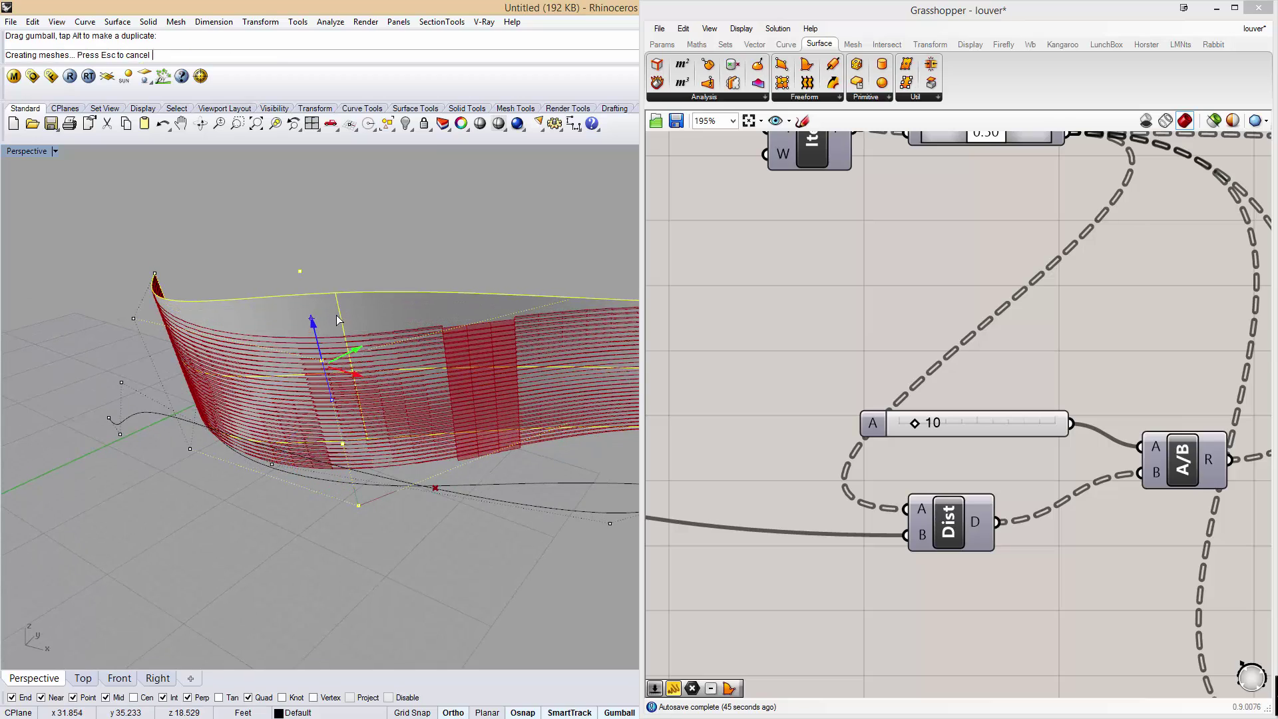
{"action": "right_click_drag", "start_coordinate": [411, 426], "coordinate": [350, 416]}
Turn off the control points and move the attractor curve away from the louvers.
{"action": "key", "text": "Escape"}
{"action": "key", "text": "Escape"}
{"action": "left_click_drag", "start_coordinate": [344, 445], "coordinate": [397, 399]}
{"action": "right_click_drag", "start_coordinate": [396, 399], "coordinate": [369, 390]}
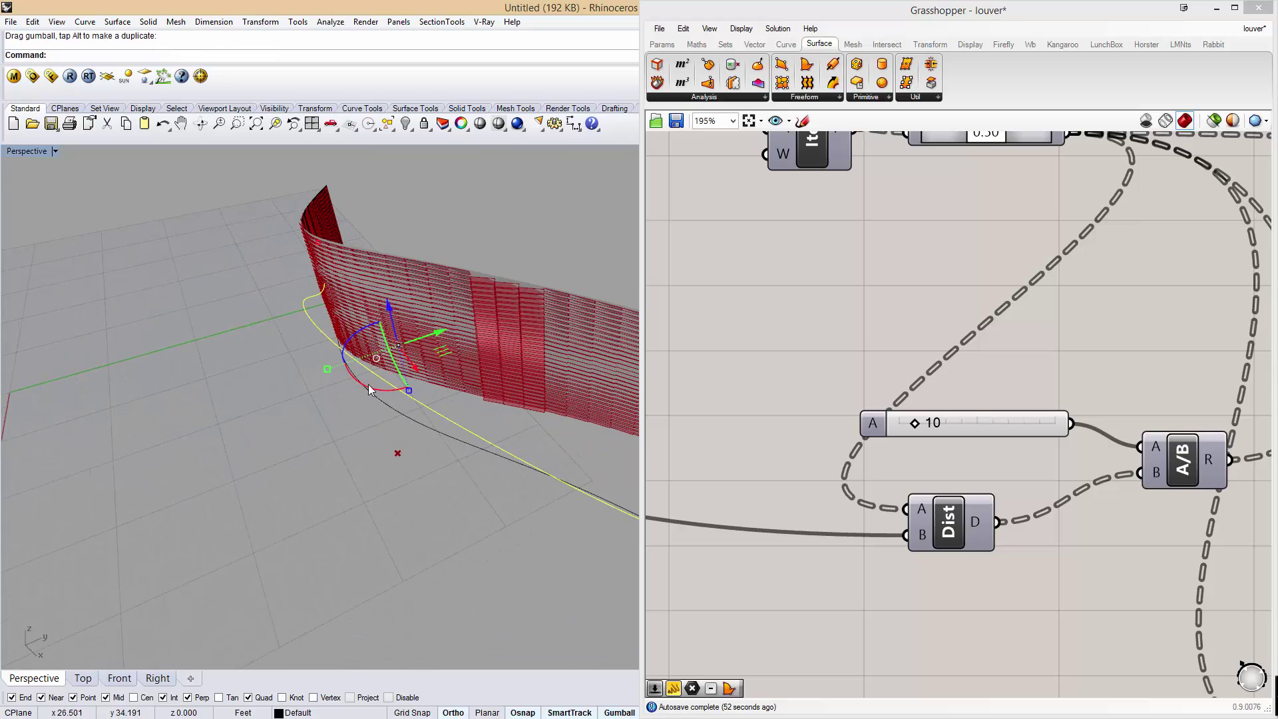
{"action": "left_click", "coordinate": [343, 498]}
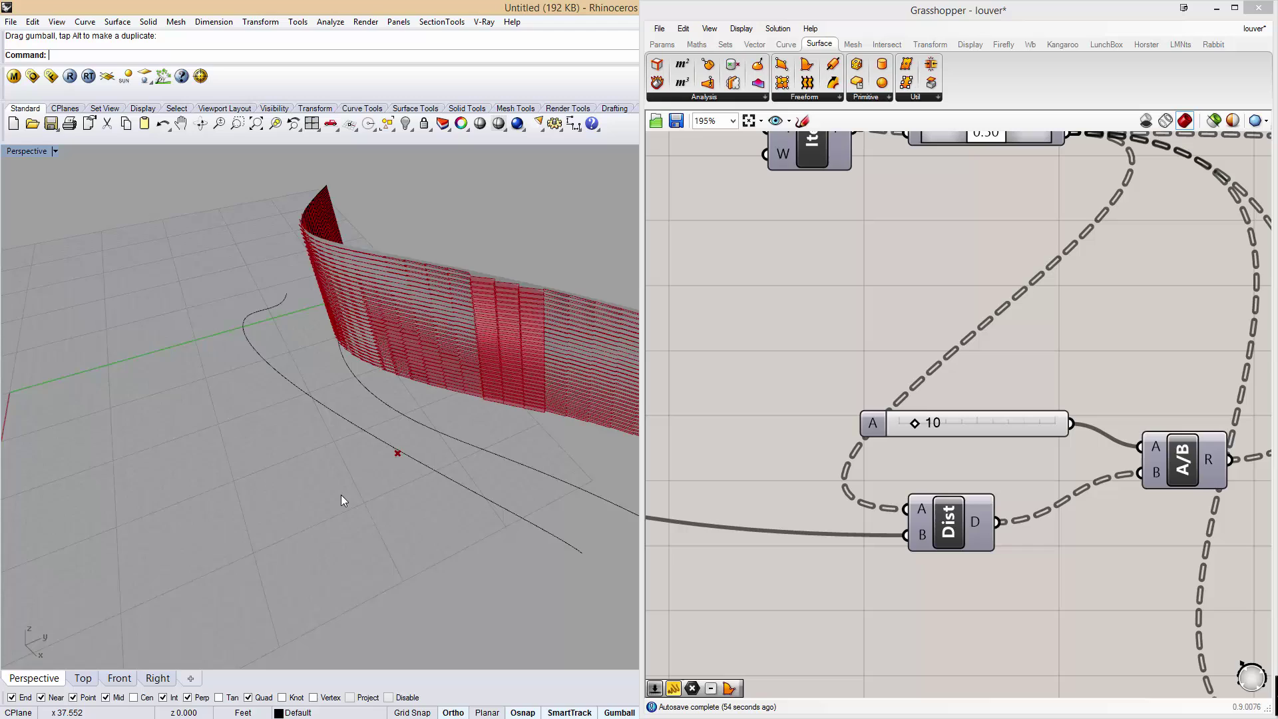
Hide the base surface so only the louvers and curves are displayed.
{"action": "right_click_drag", "start_coordinate": [342, 498], "coordinate": [447, 431]}
{"action": "left_click", "coordinate": [407, 349]}
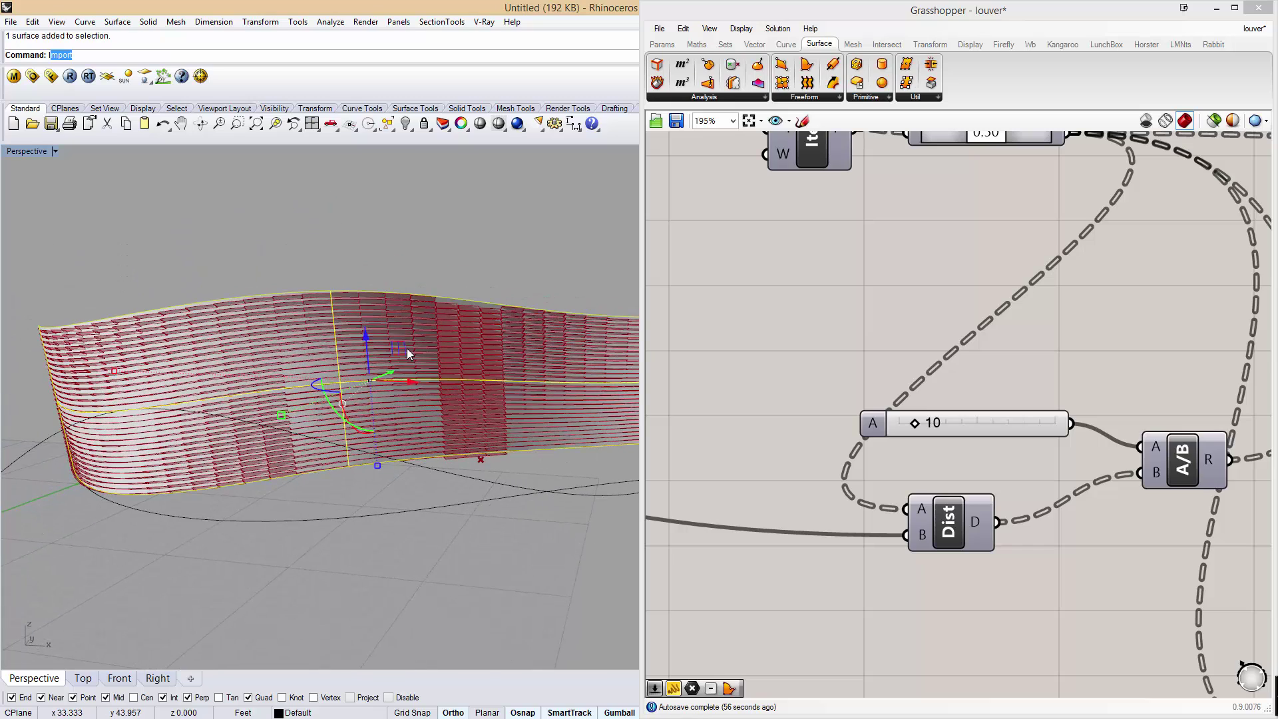
{"action": "type", "text": "Hide"}
{"action": "key", "text": "Return"}
{"action": "right_click_drag", "start_coordinate": [437, 392], "coordinate": [510, 363]}
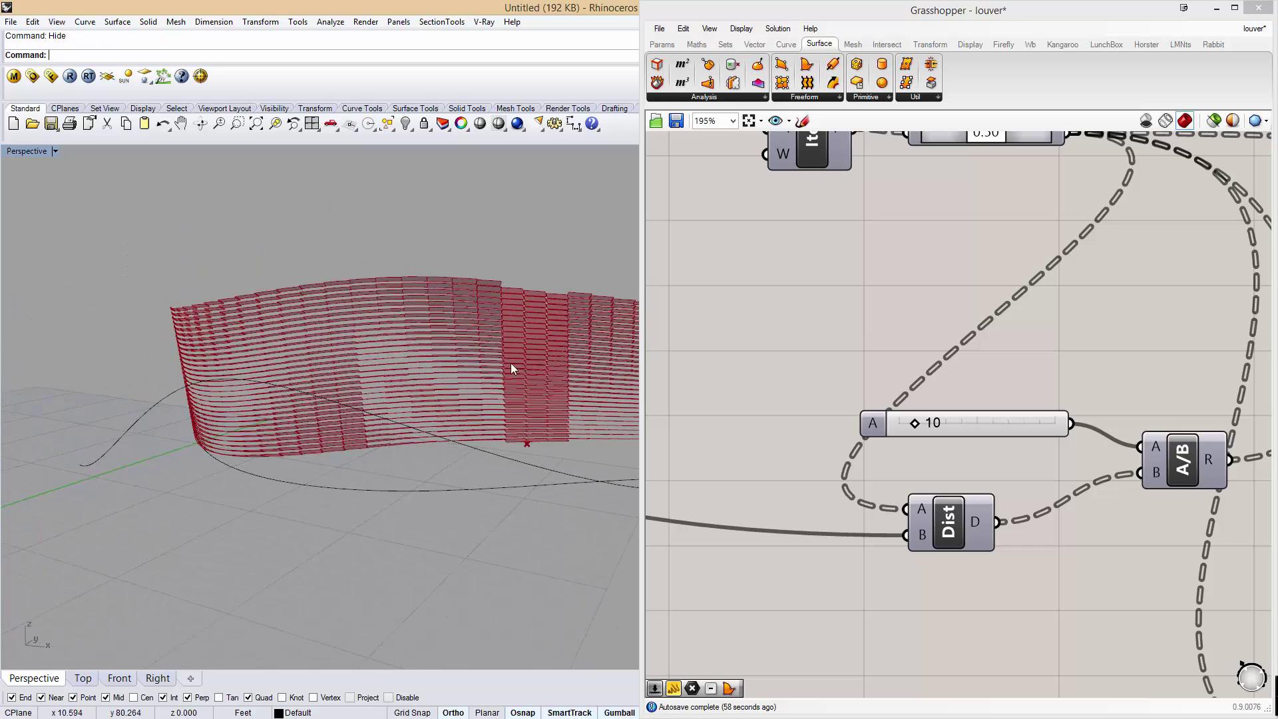
Set the slider divided by the point distance to 19 and inspect the deeper louvers.
{"action": "scroll", "coordinate": [510, 363], "scroll_direction": "up", "scroll_amount": 5}
{"action": "mouse_move", "coordinate": [916, 423]}
{"action": "left_mouse_down"}
{"action": "mouse_move", "coordinate": [937, 426]}
{"action": "mouse_move", "coordinate": [902, 426]}
{"action": "left_mouse_up"}
{"action": "scroll", "coordinate": [466, 401], "scroll_direction": "down", "scroll_amount": 5}
{"action": "right_click_drag", "start_coordinate": [466, 401], "coordinate": [369, 340]}
{"action": "scroll", "coordinate": [369, 305], "scroll_direction": "up", "scroll_amount": 2}
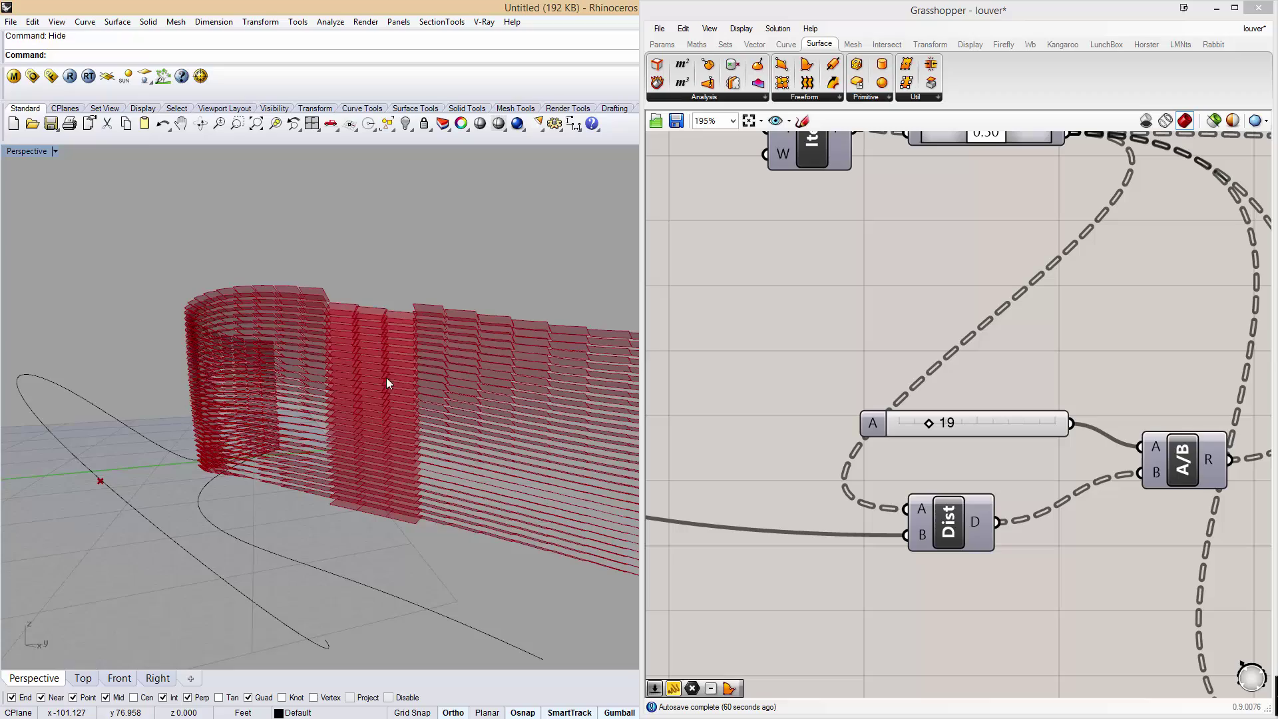
{"action": "right_click_drag", "start_coordinate": [387, 387], "coordinate": [521, 351]}
{"action": "scroll", "coordinate": [486, 353], "scroll_direction": "down", "scroll_amount": 10}
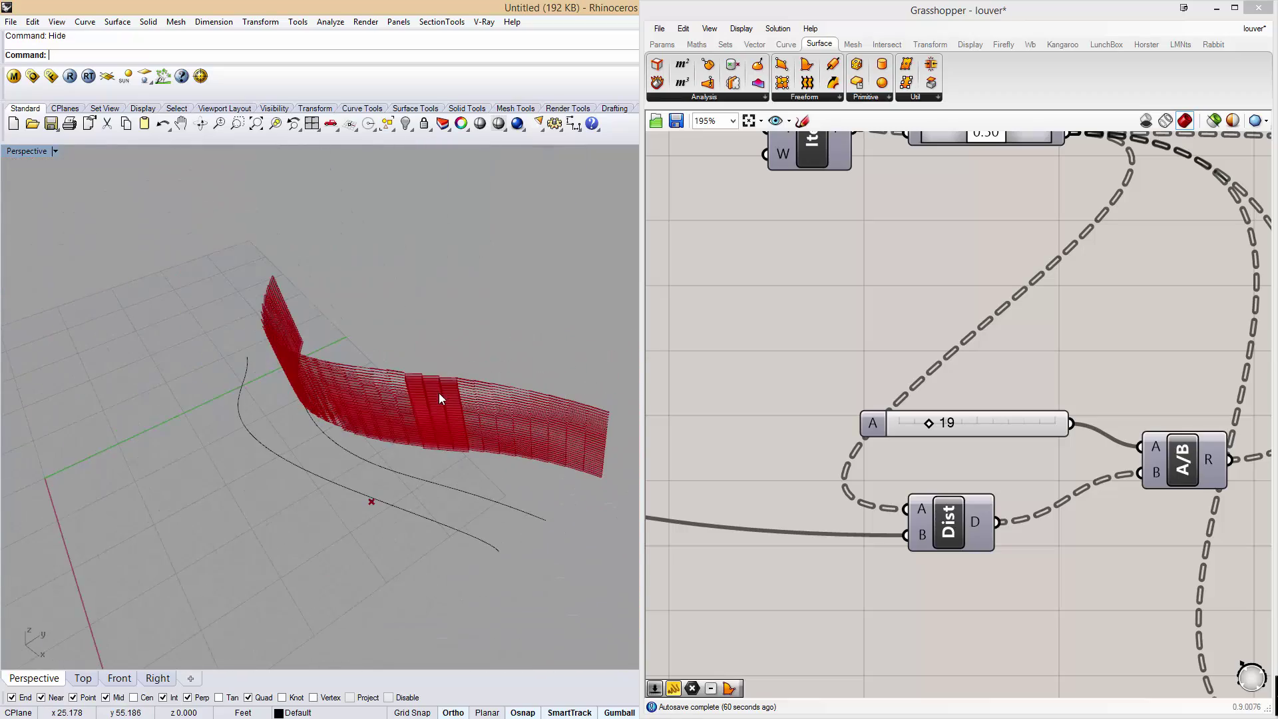
Move the attractor curve farther away from the louvers and examine the changed rotation up close.
{"action": "left_click_drag", "start_coordinate": [342, 414], "coordinate": [307, 437]}
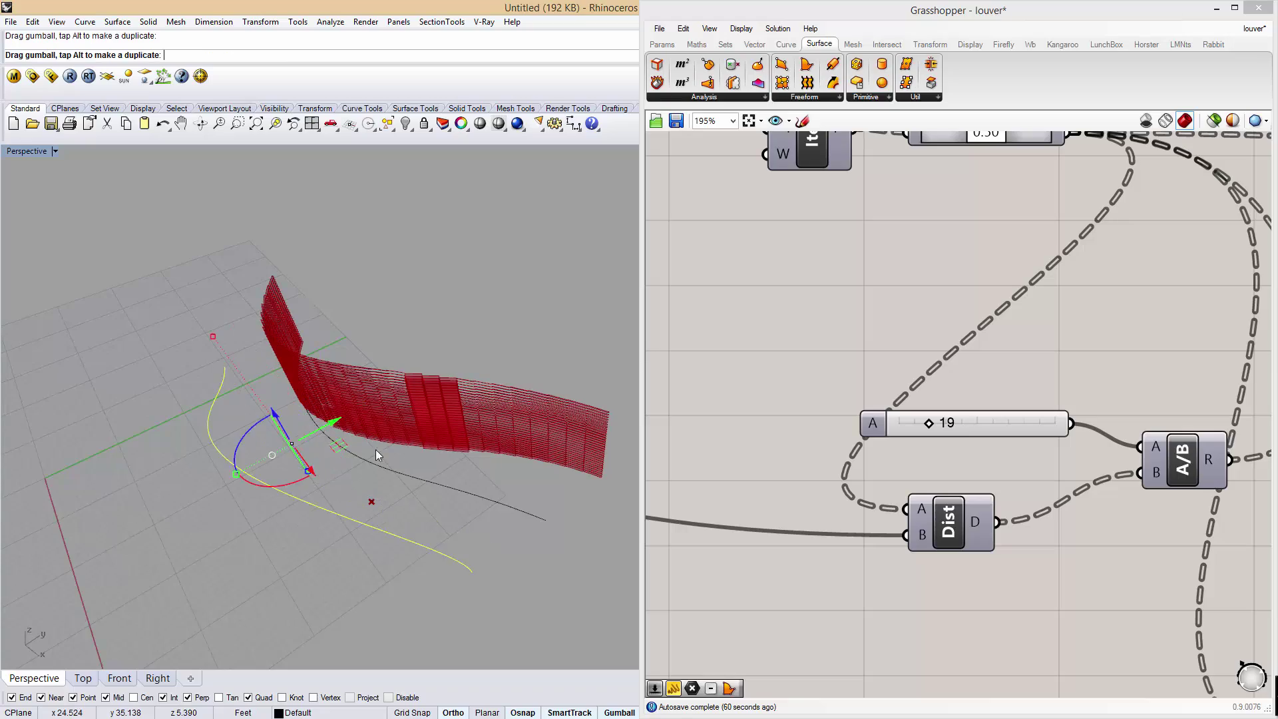
{"action": "right_click_drag", "start_coordinate": [375, 449], "coordinate": [506, 426]}
{"action": "scroll", "coordinate": [421, 443], "scroll_direction": "up", "scroll_amount": 4}
{"action": "right_click_drag", "start_coordinate": [420, 444], "coordinate": [344, 406]}
{"action": "scroll", "coordinate": [430, 409], "scroll_direction": "down", "scroll_amount": 7}
{"action": "scroll", "coordinate": [333, 403], "scroll_direction": "up", "scroll_amount": 5}
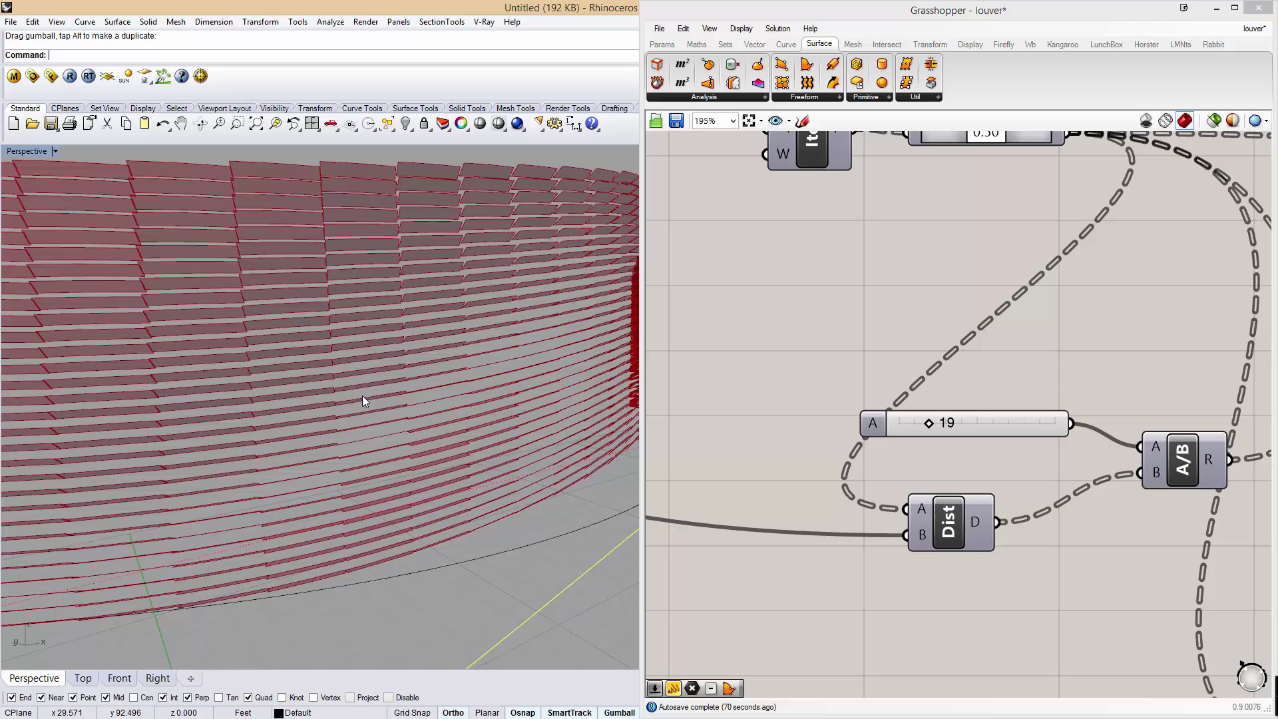
{"action": "scroll", "coordinate": [362, 396], "scroll_direction": "down", "scroll_amount": 6}
{"action": "scroll", "coordinate": [928, 328], "scroll_direction": "down", "scroll_amount": 5}
{"action": "right_click_drag", "start_coordinate": [974, 305], "coordinate": [813, 331]}
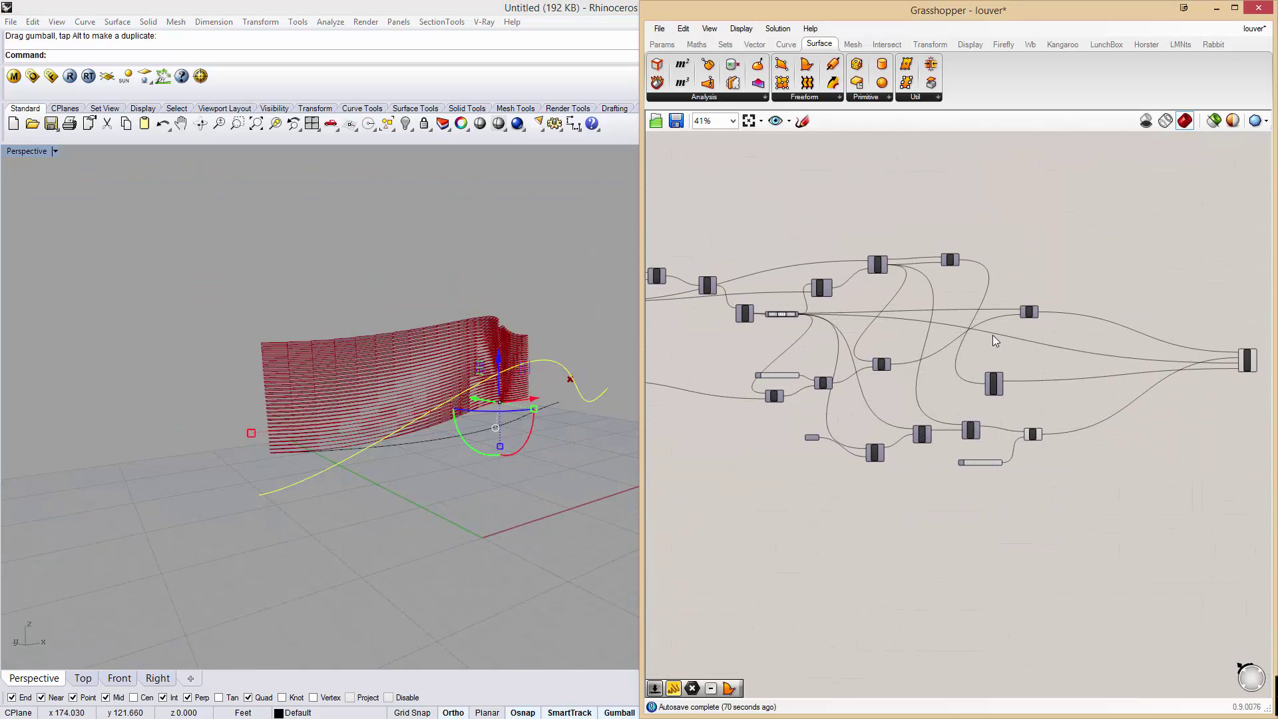
{"action": "right_click_drag", "start_coordinate": [1091, 275], "coordinate": [1000, 273]}
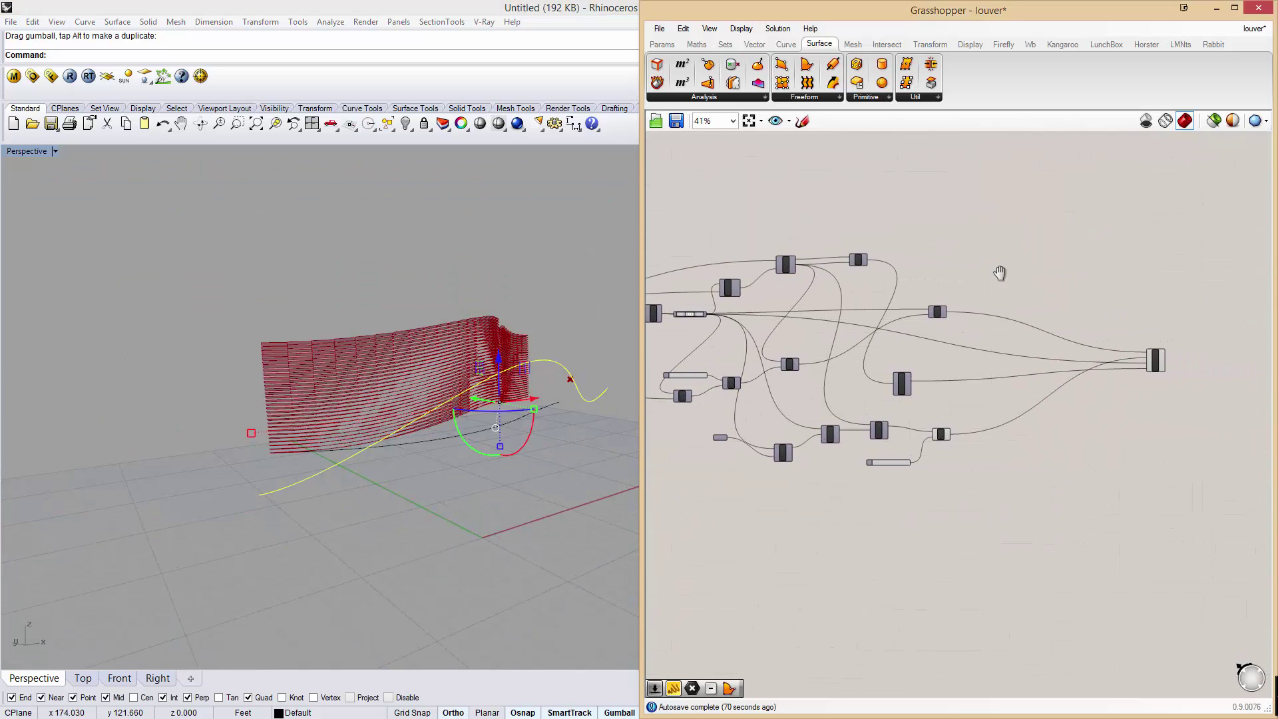